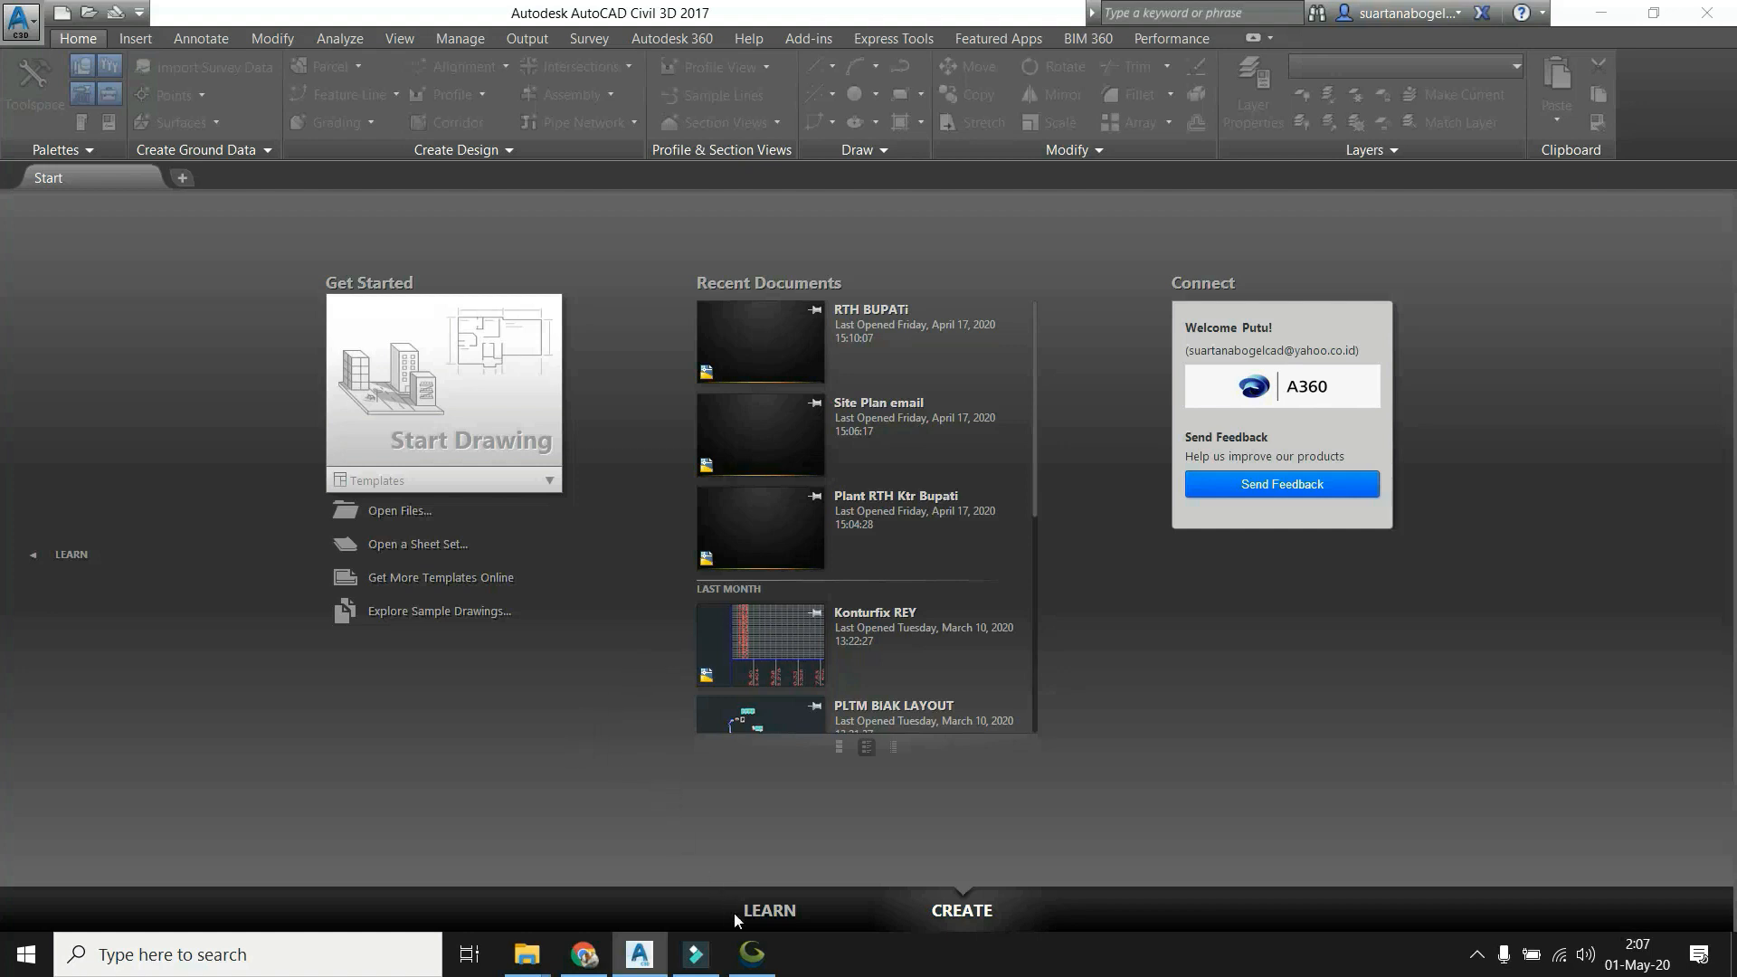
Switch to Global Mapper, hide the generated contours layer and select the SRTM Worldwide Elevation Data layer.
click(752, 954)
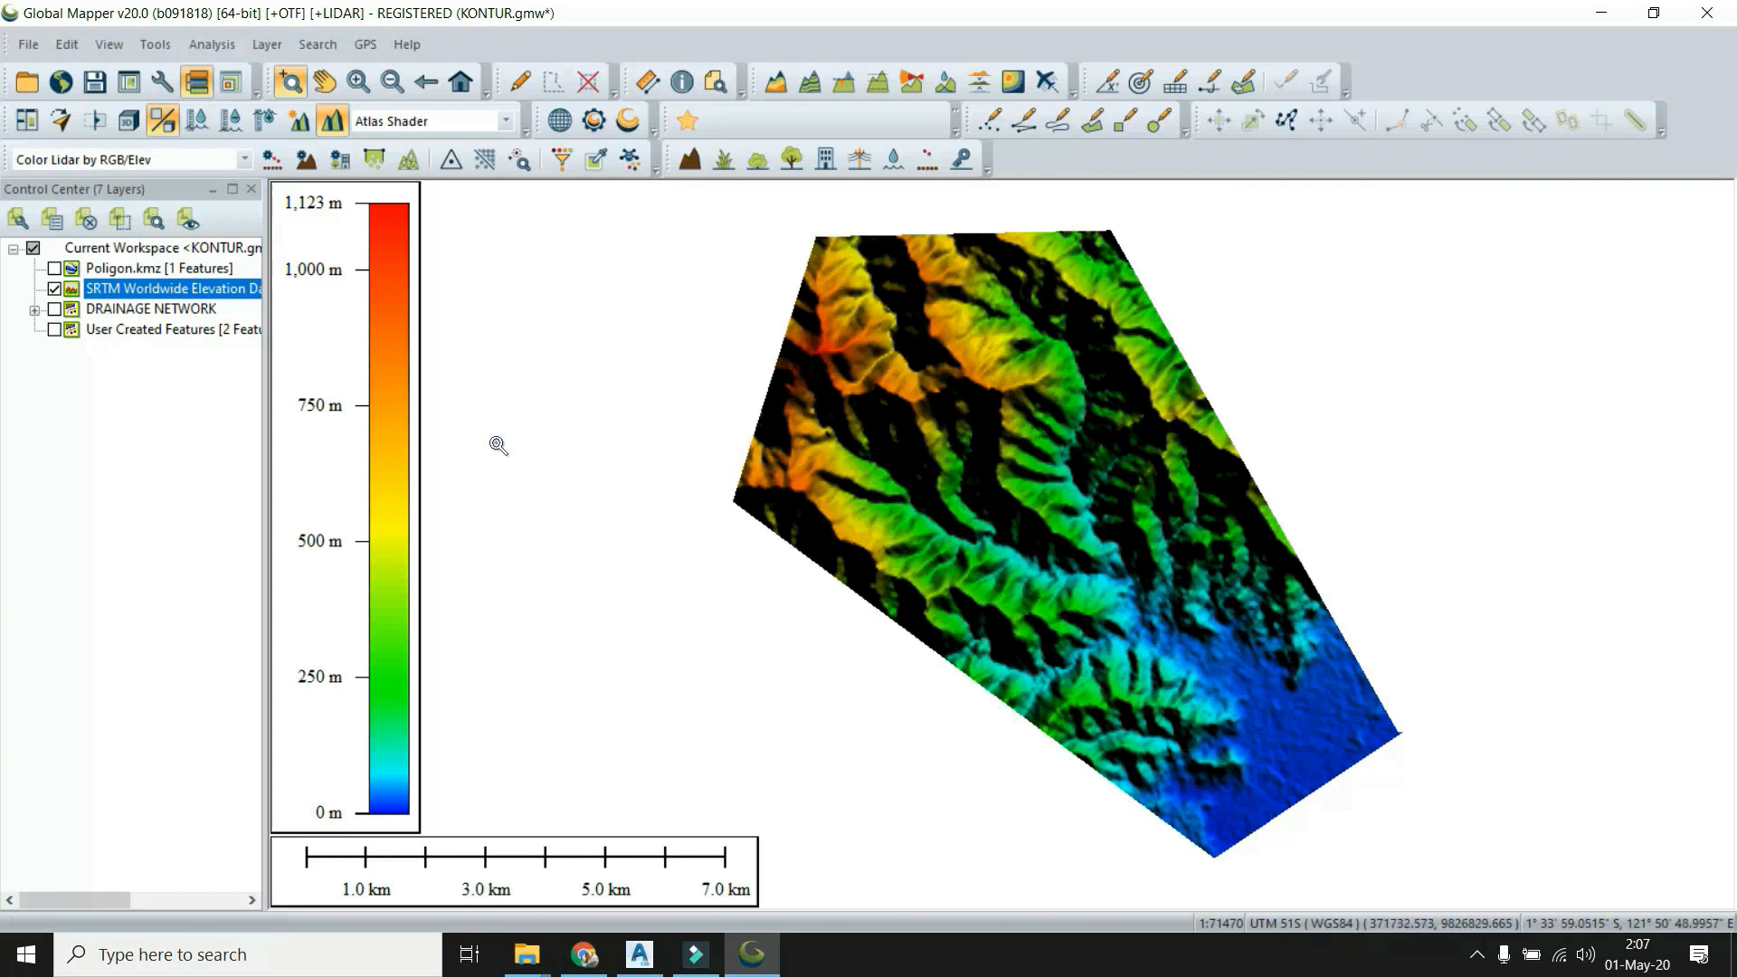
drag(950, 485, 894, 497)
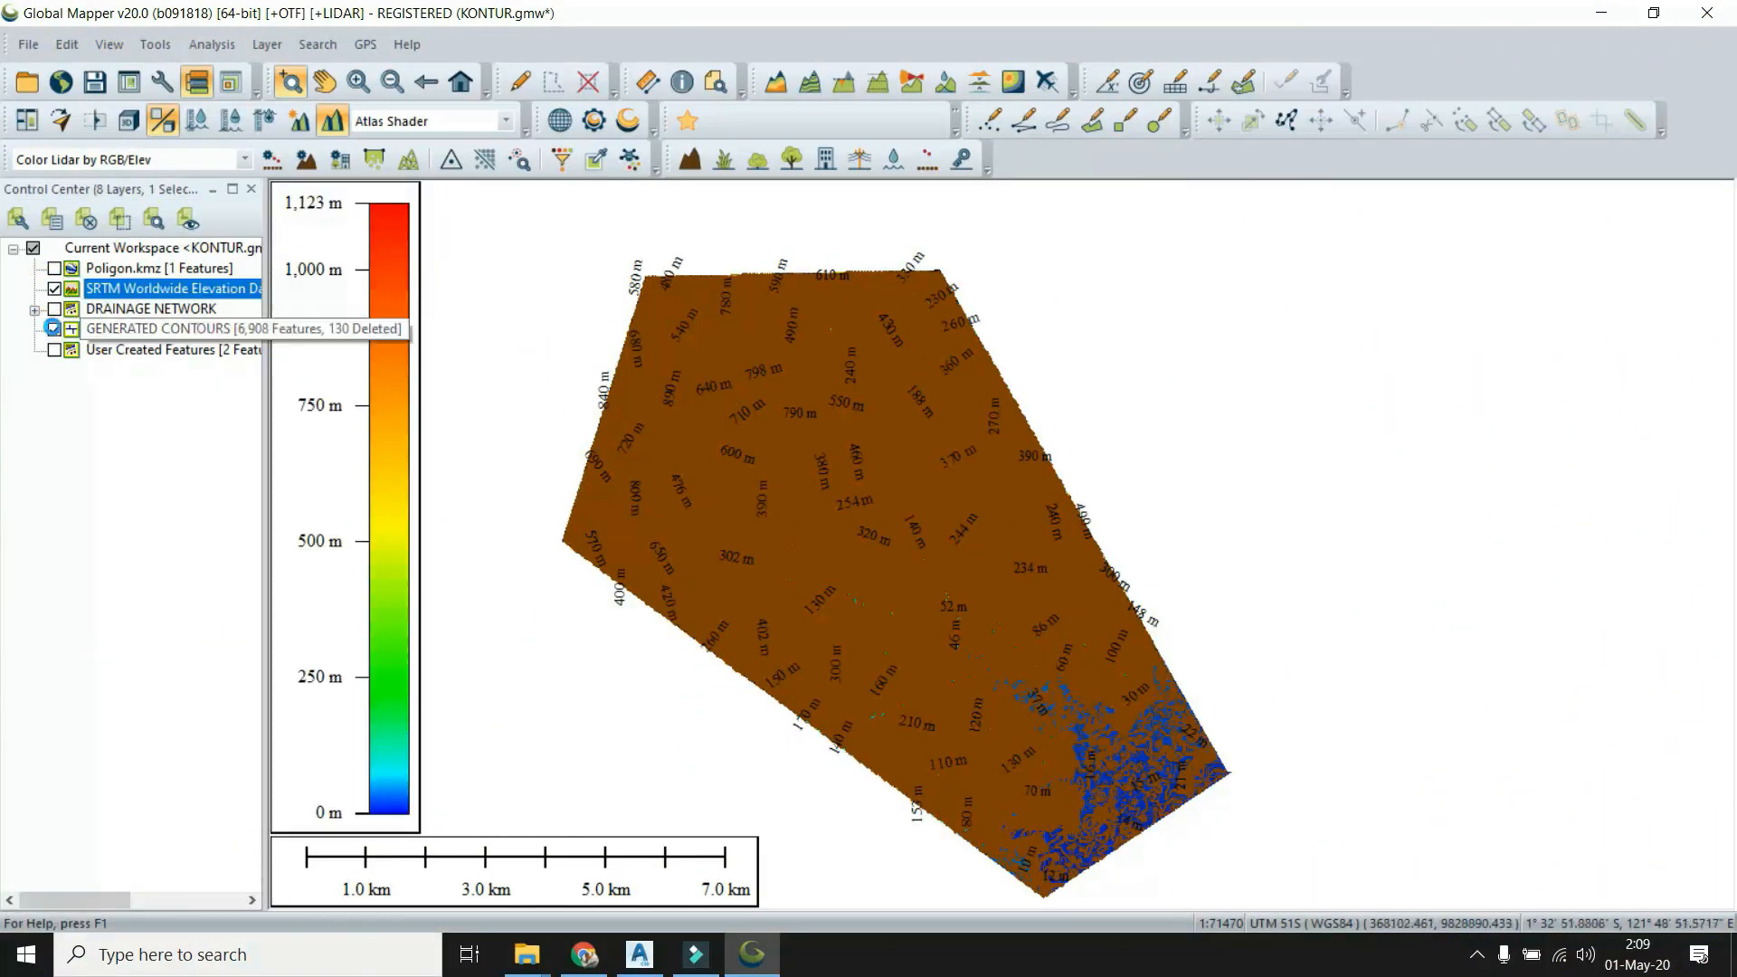
click(54, 330)
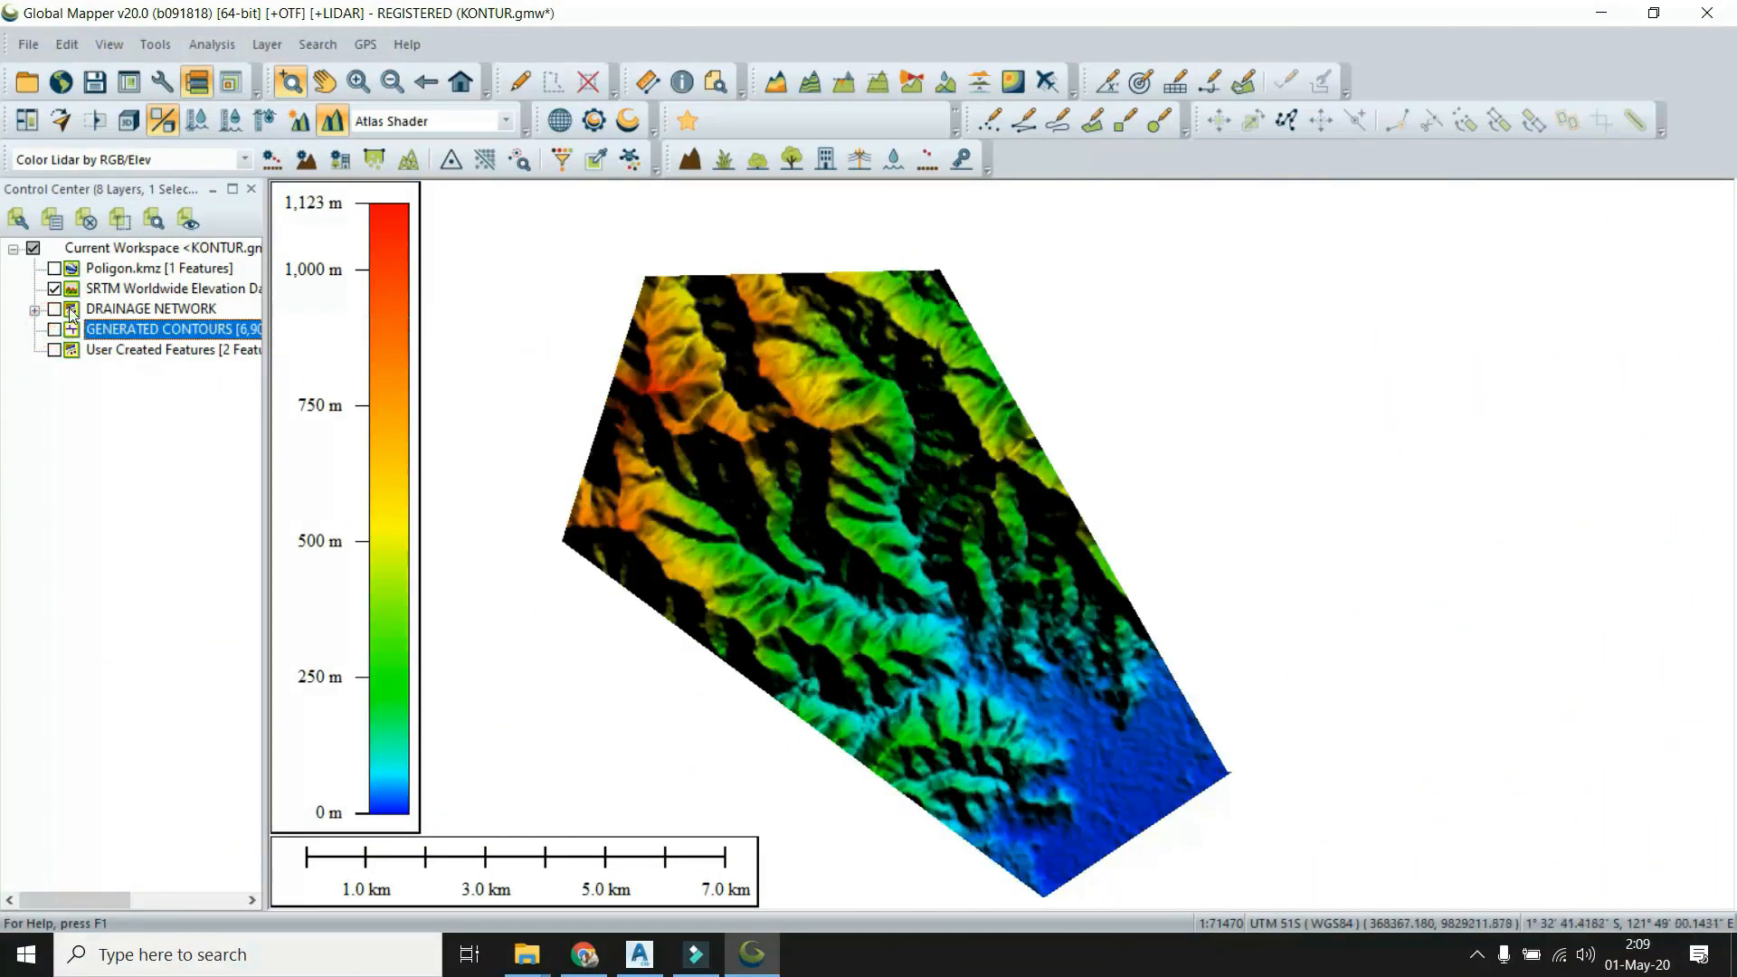
click(161, 289)
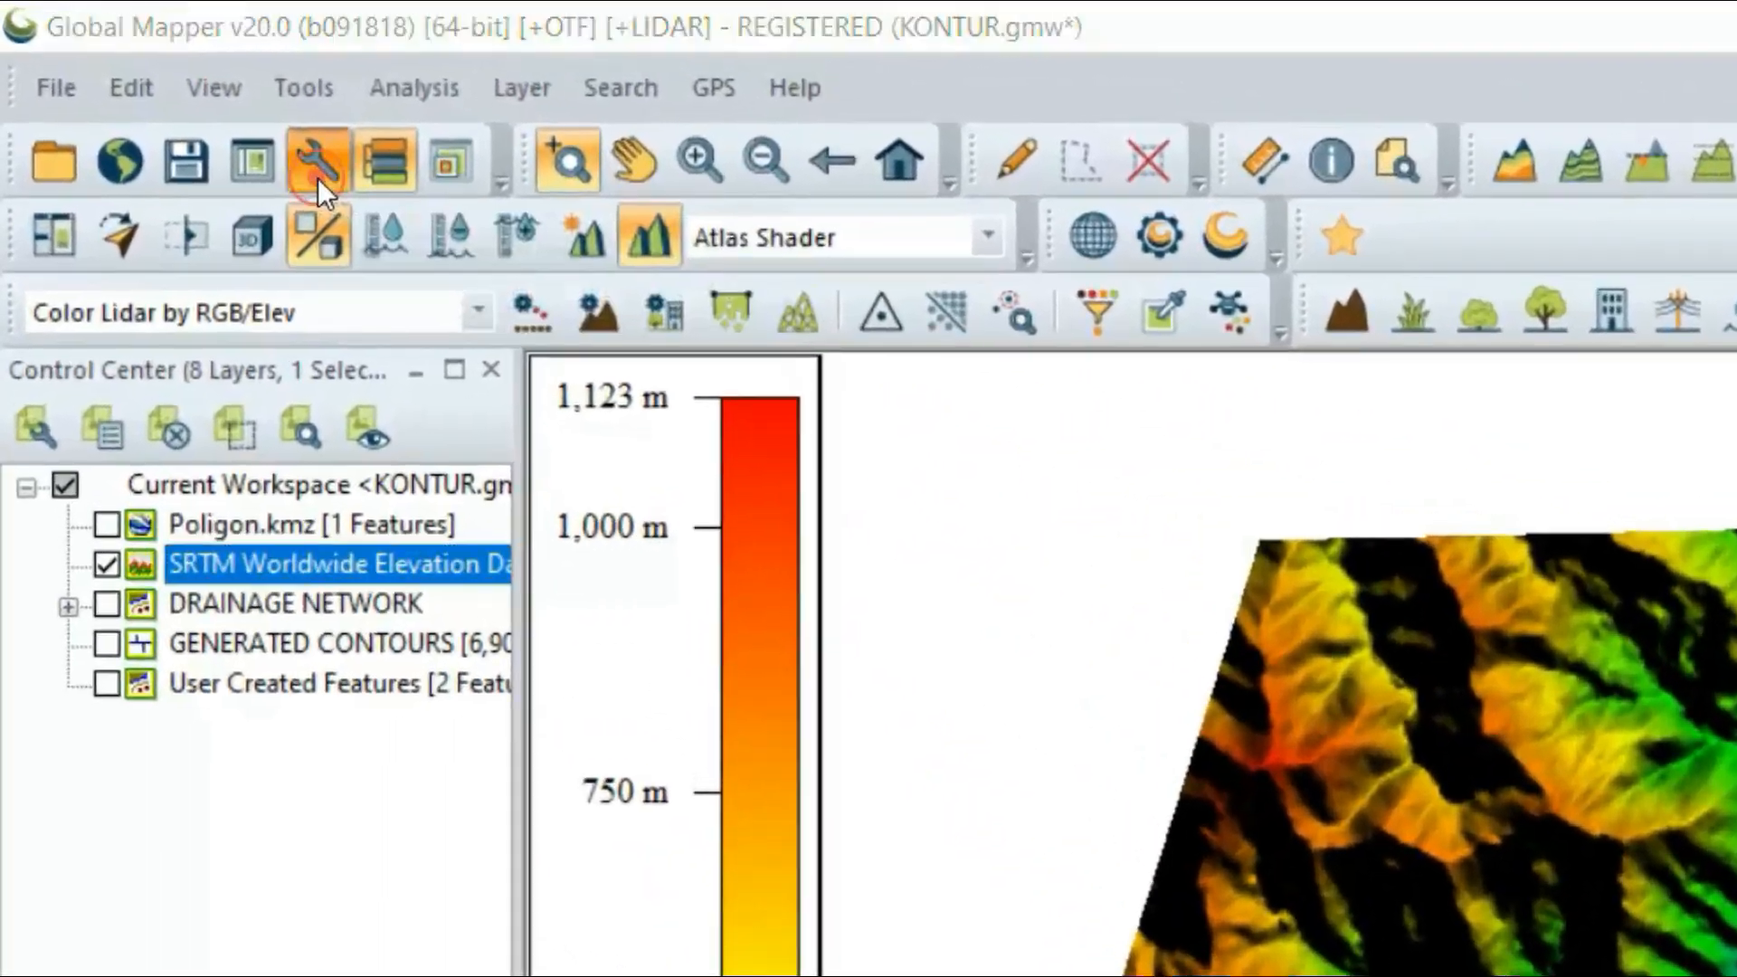
In the configuration's projection settings, choose the UTM projection with zone -51 (120°E - 126°E - Southern Hemisphere).
click(178, 90)
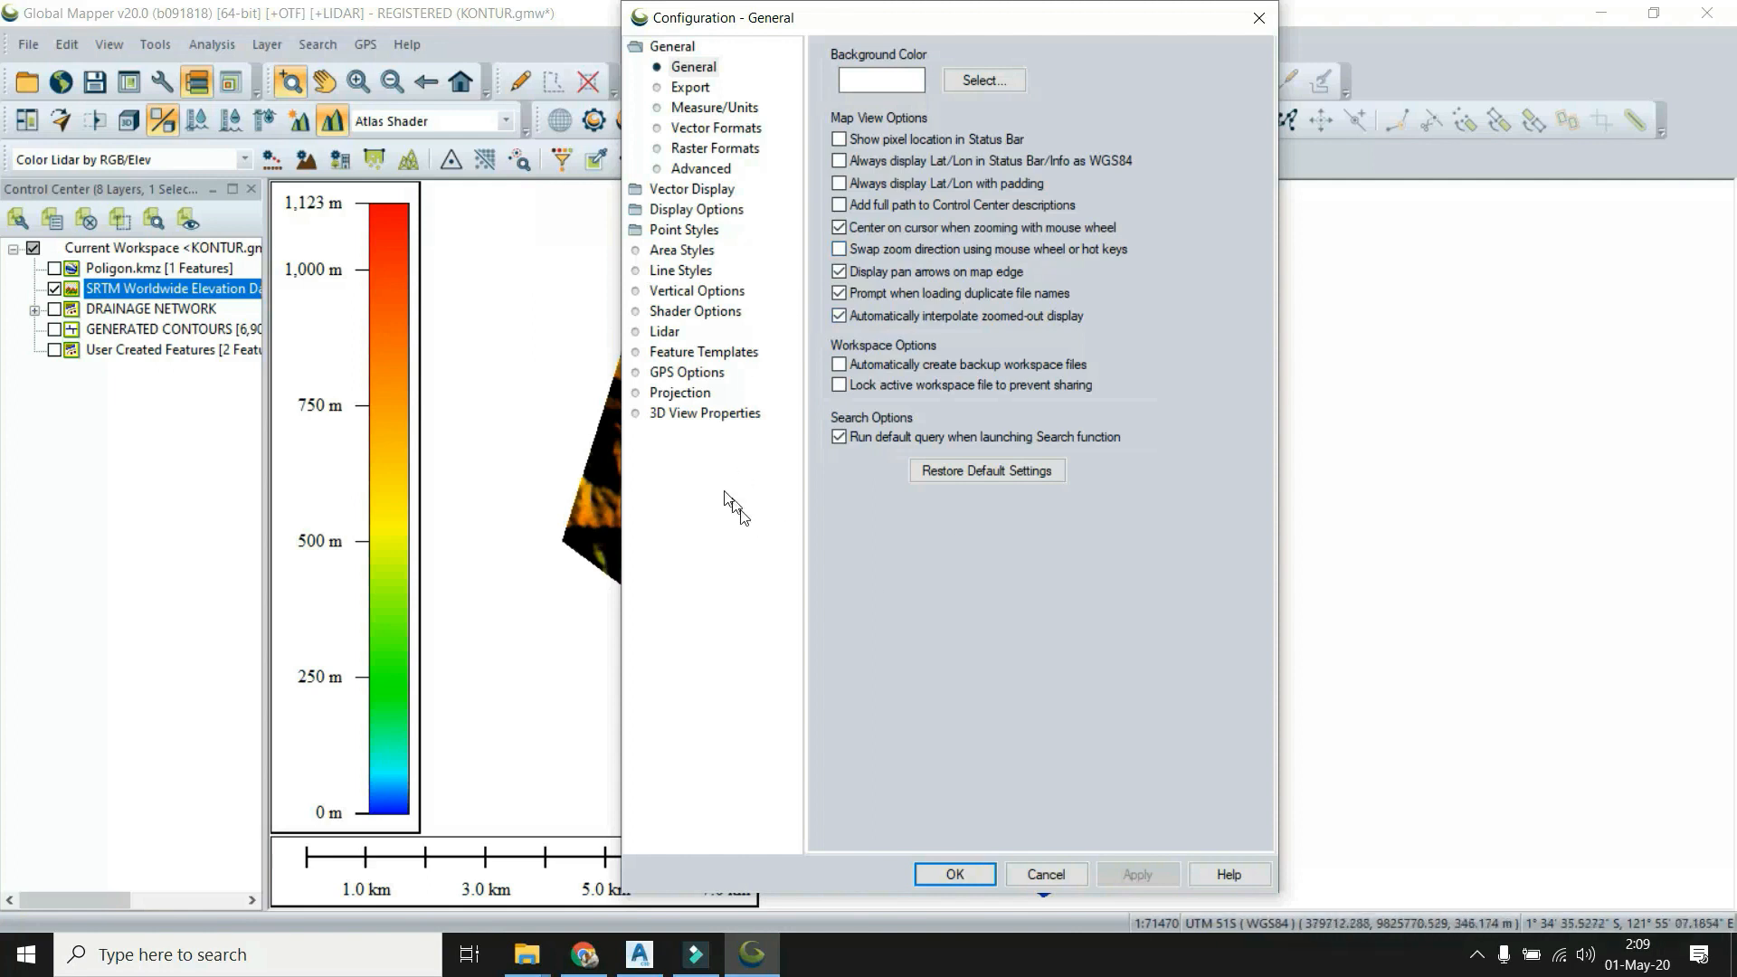
click(637, 395)
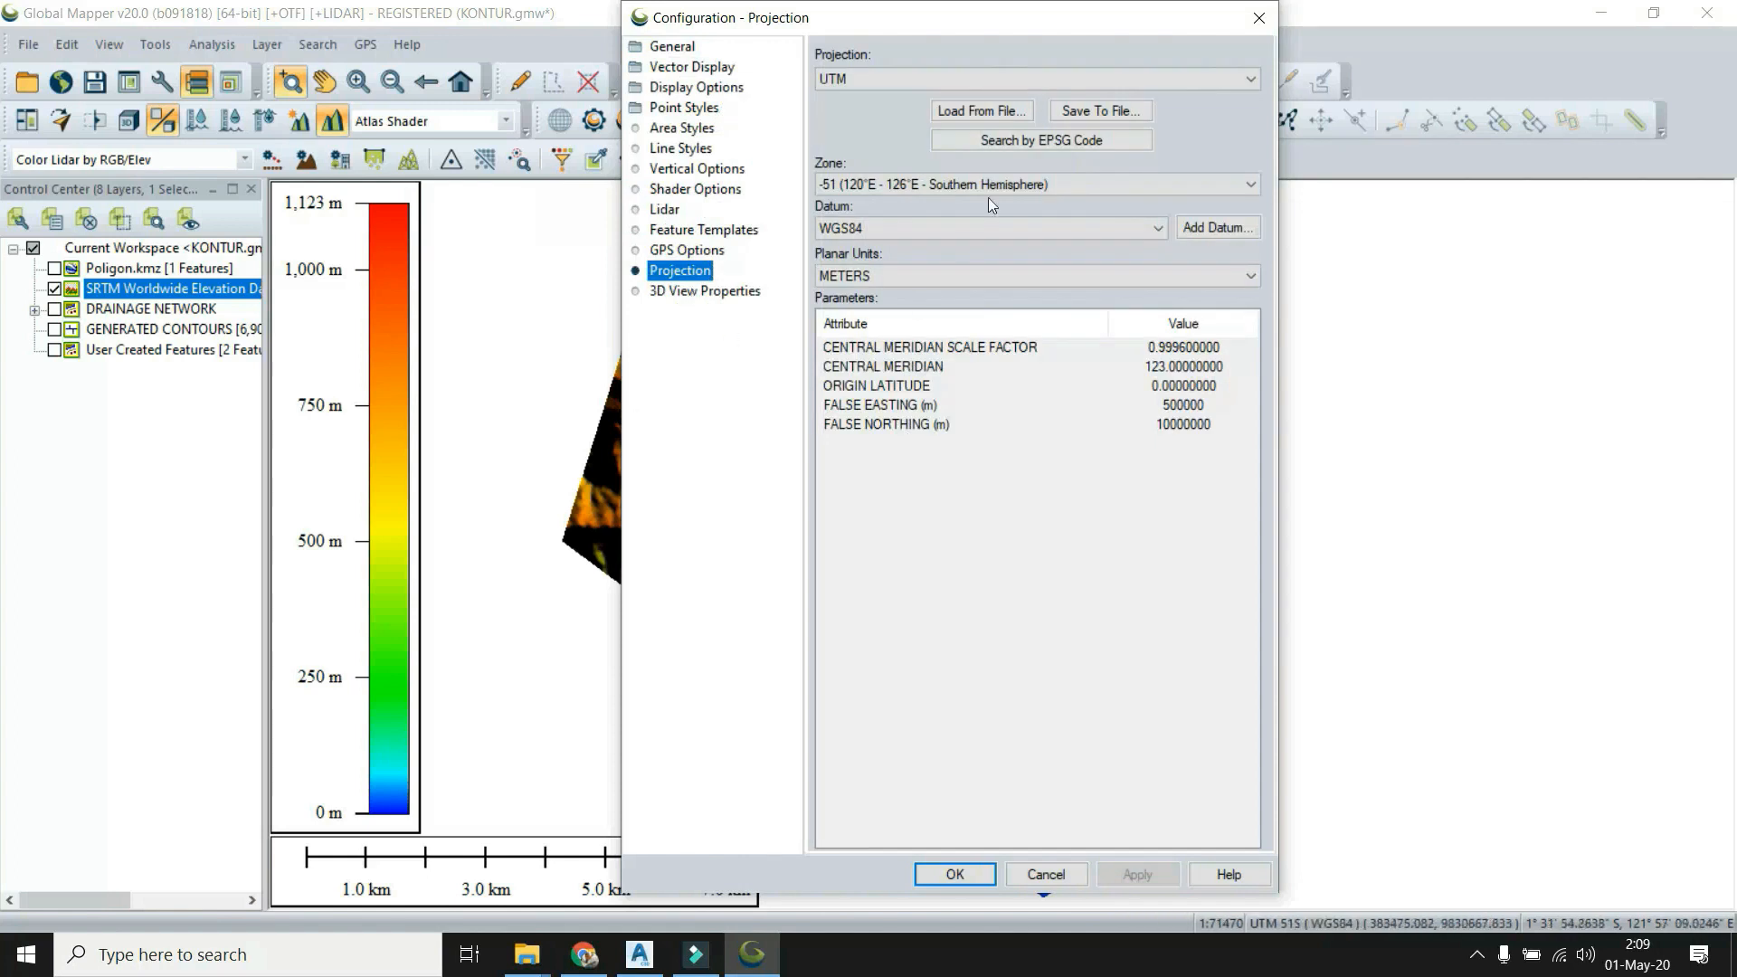
click(955, 79)
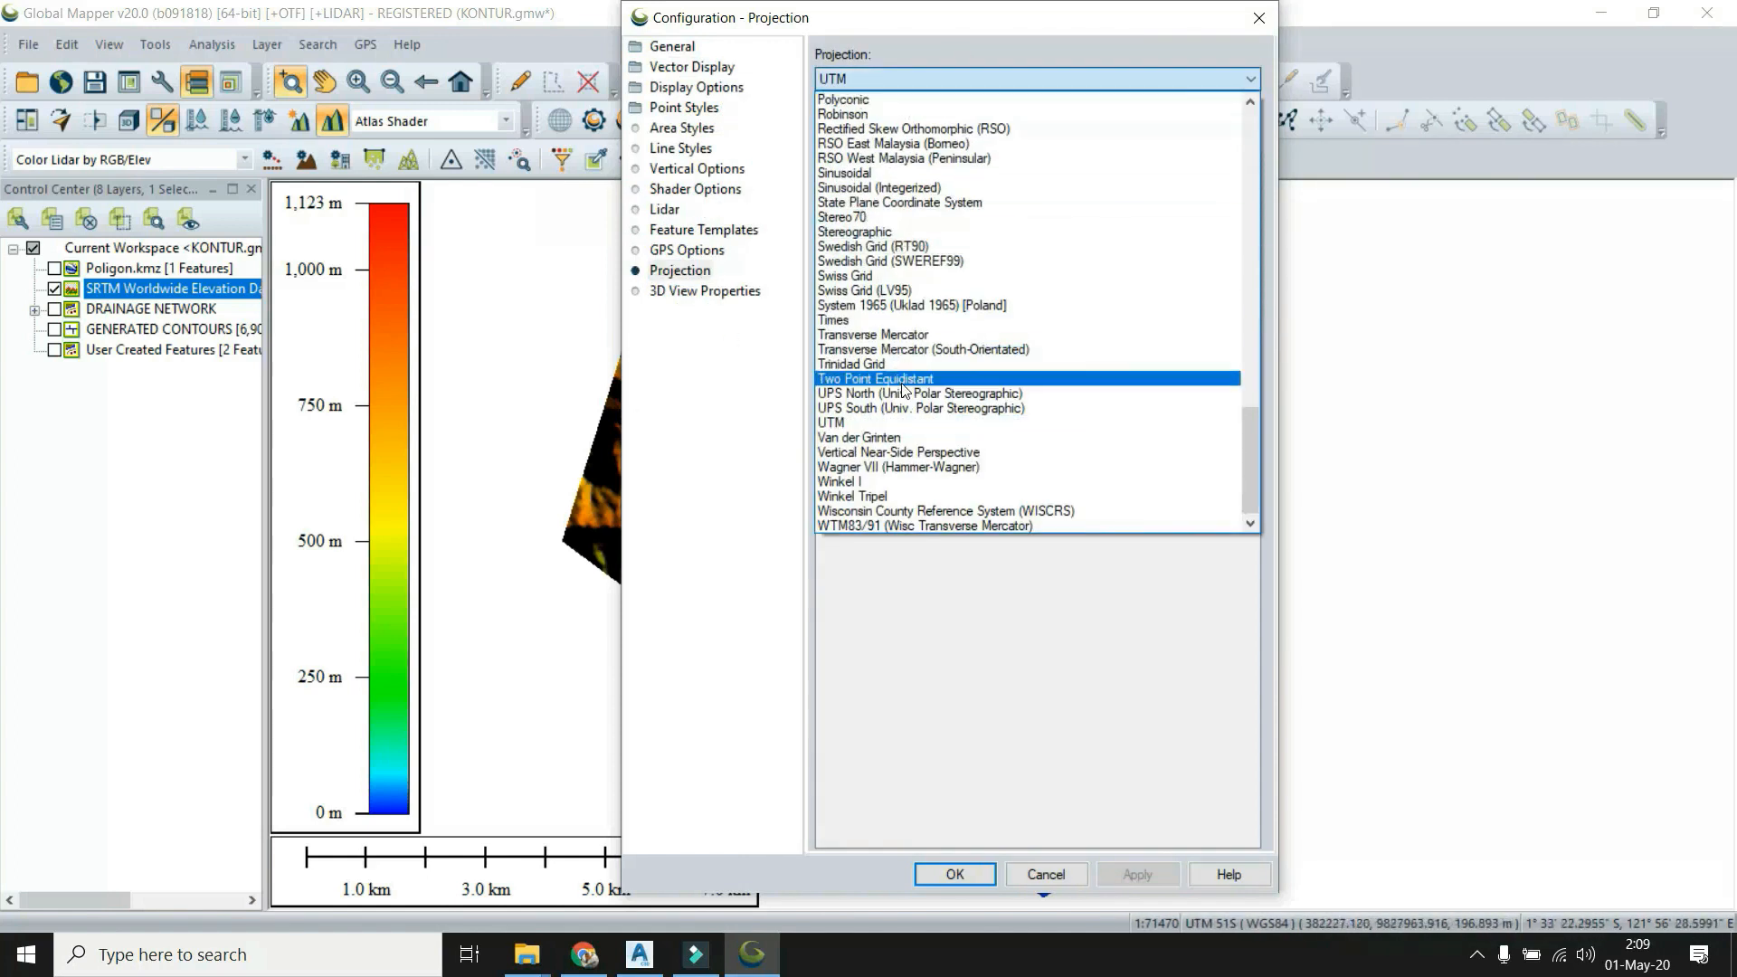
scroll(1170, 418, up, 5)
drag(1255, 433, 1262, 128)
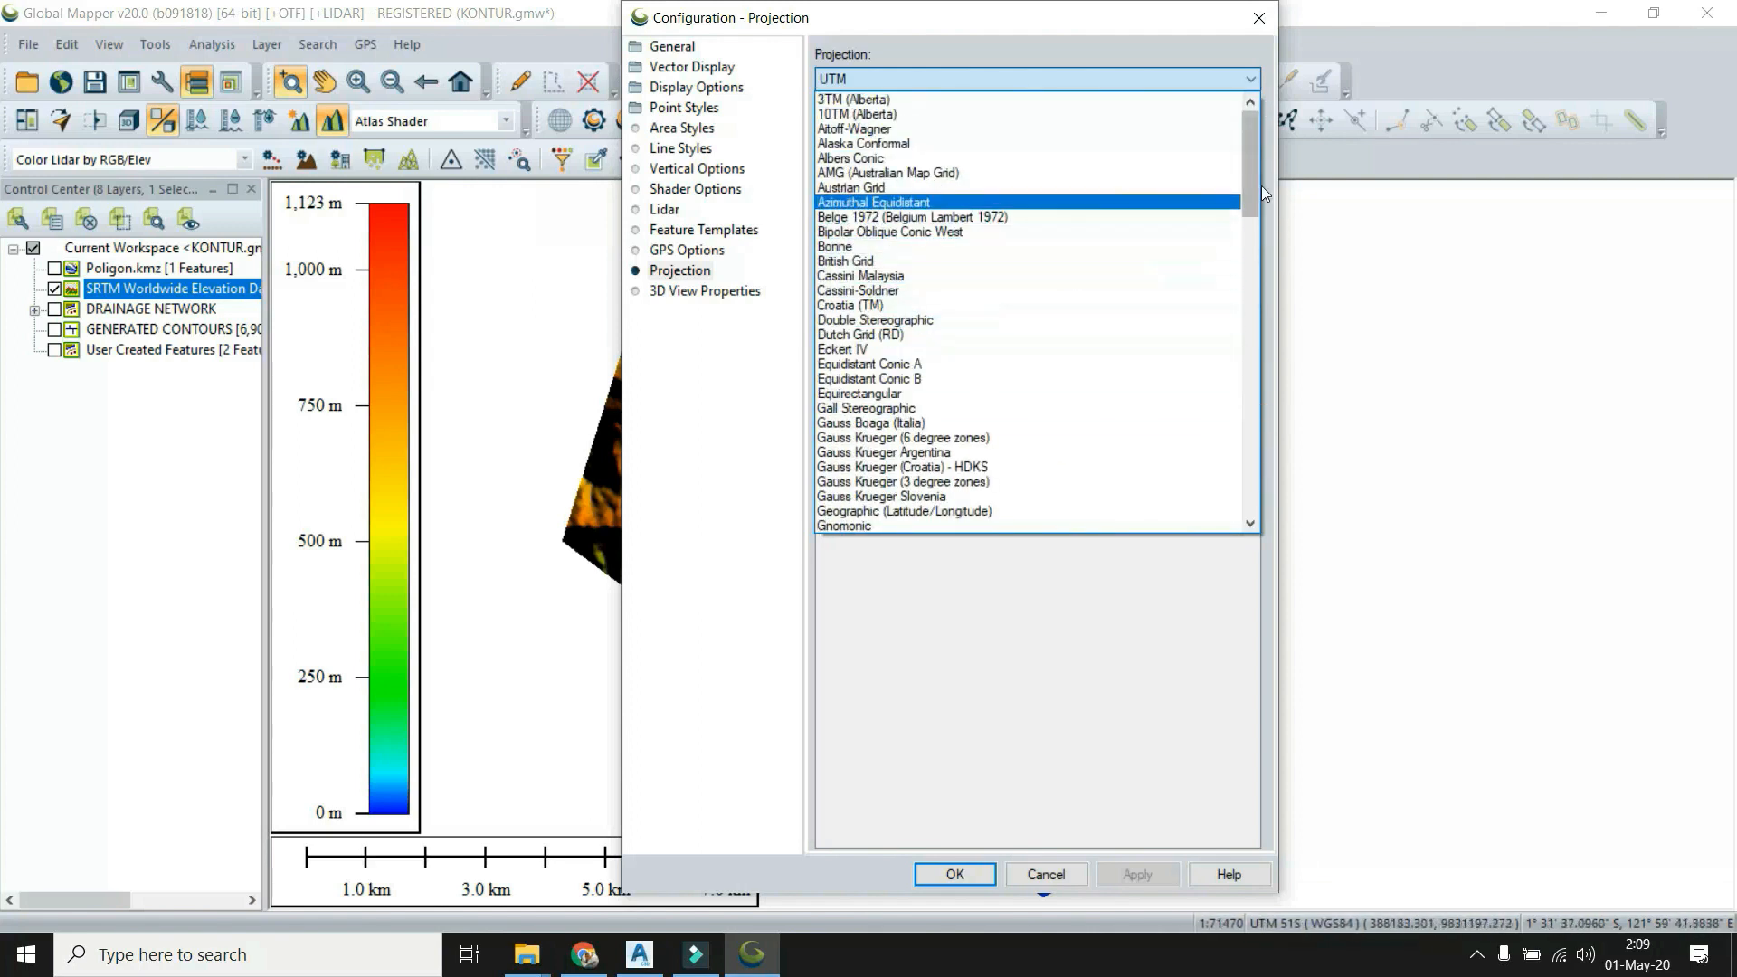
drag(1250, 149, 1218, 453)
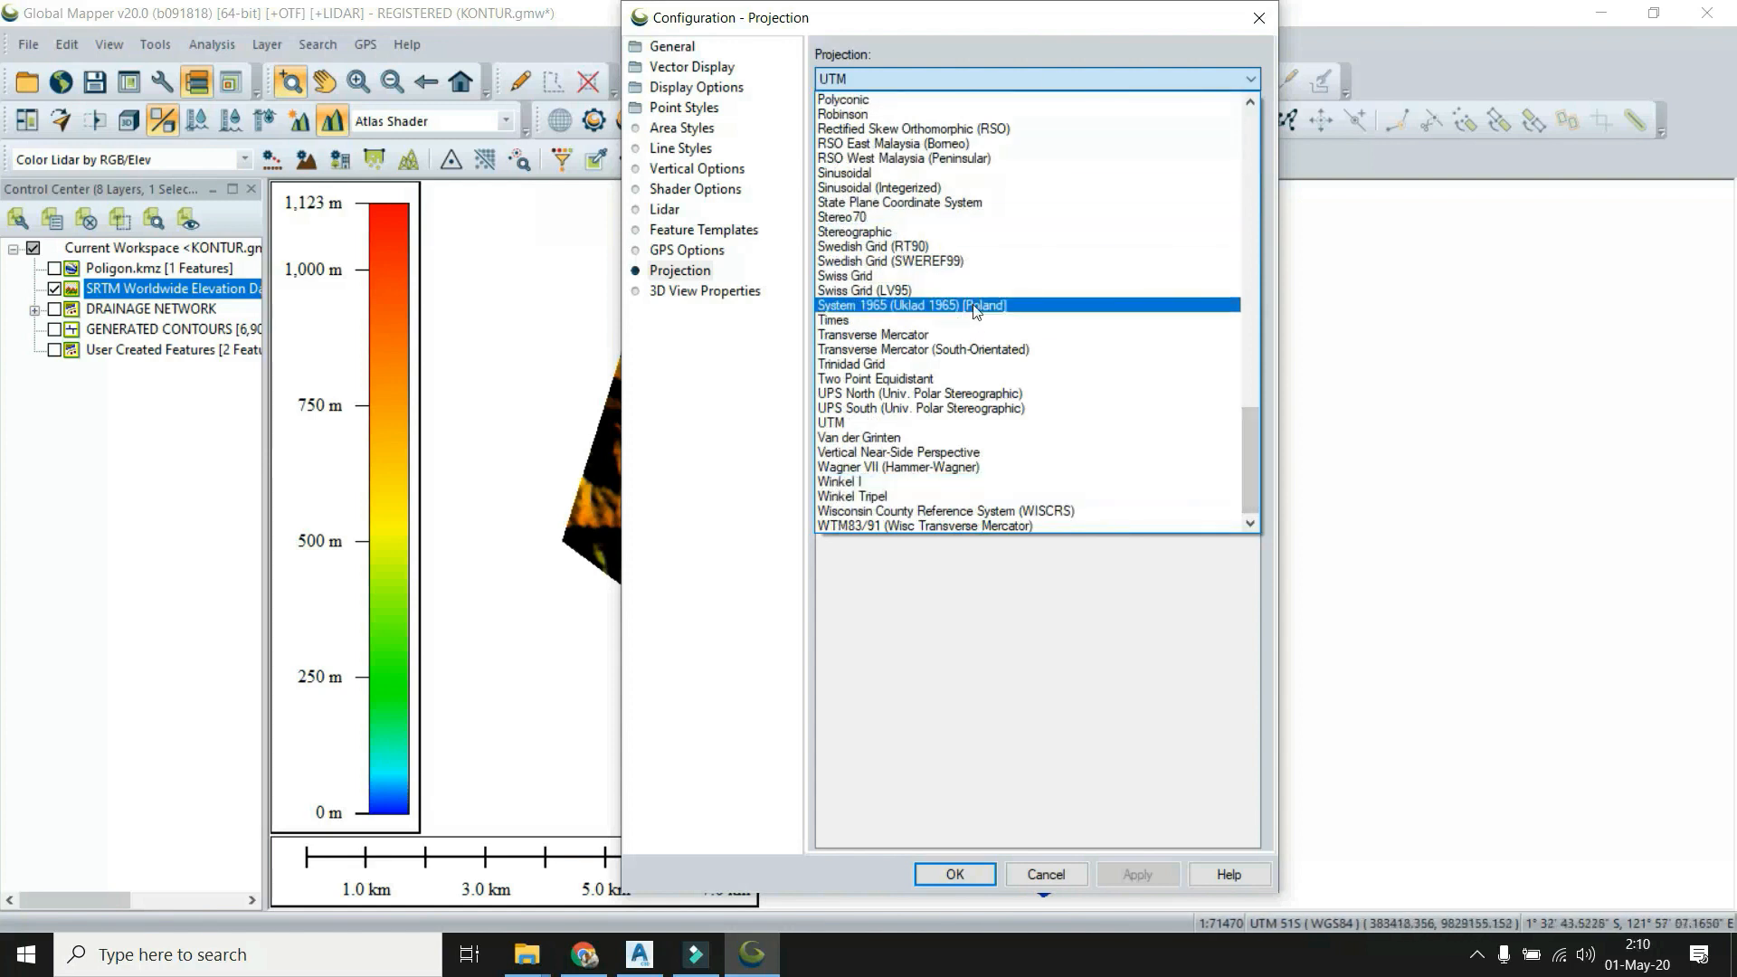
click(856, 429)
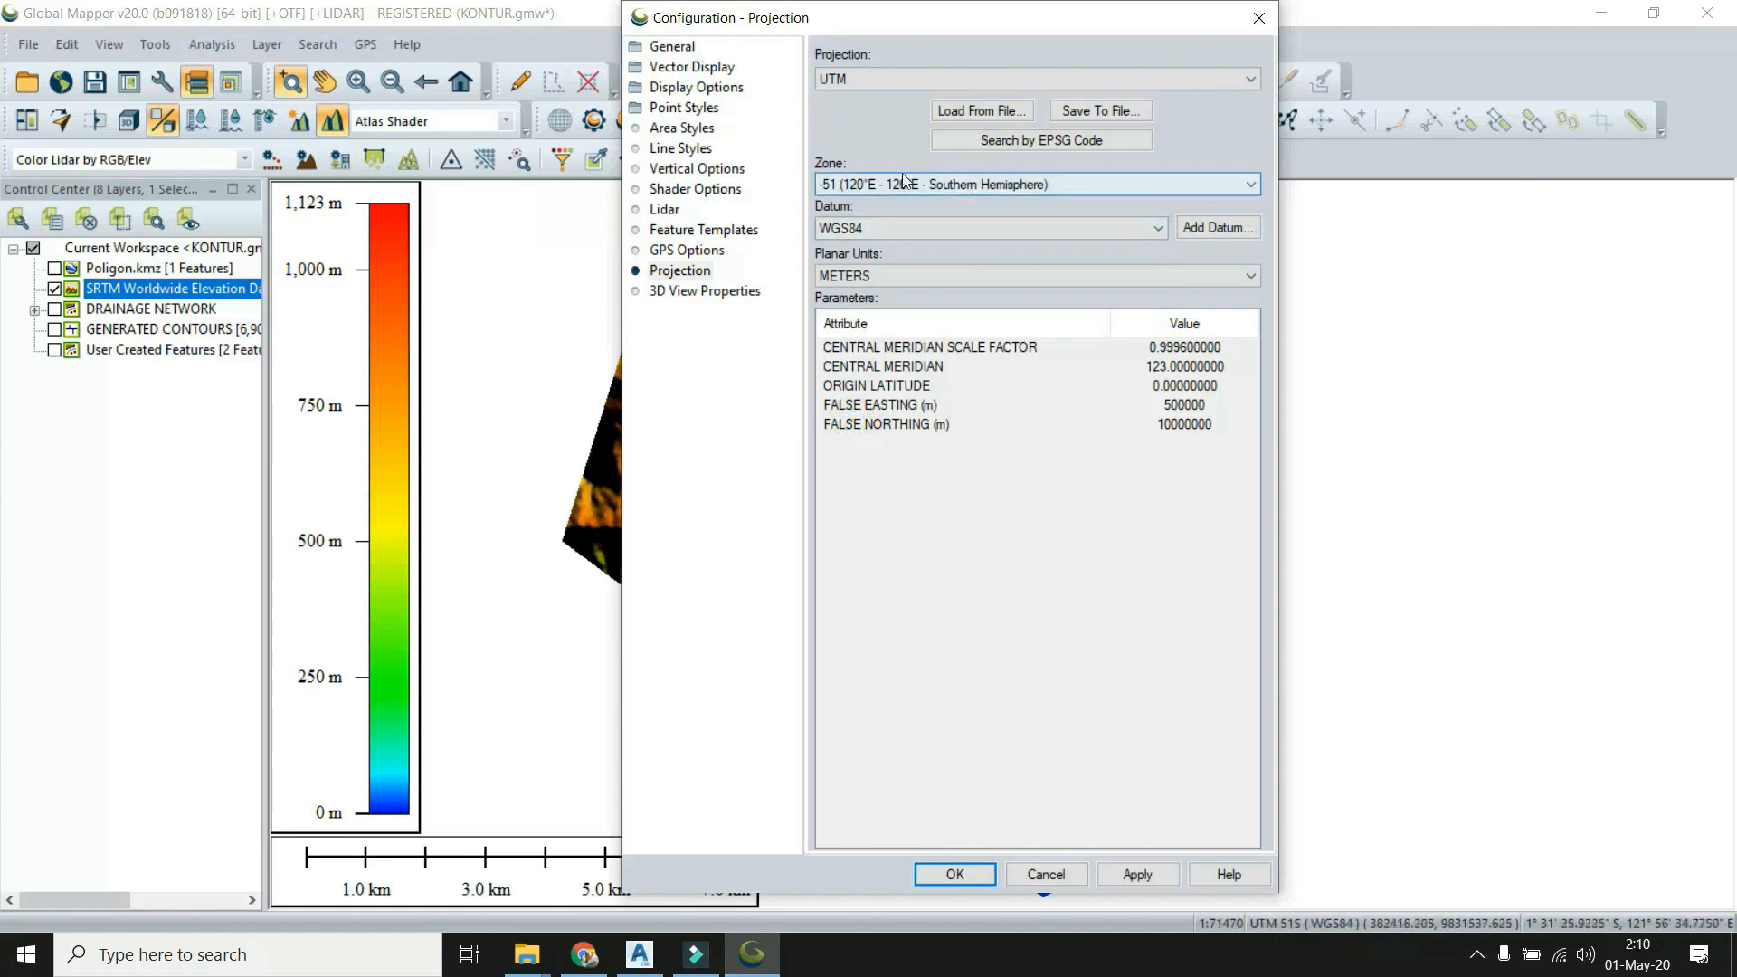
click(864, 185)
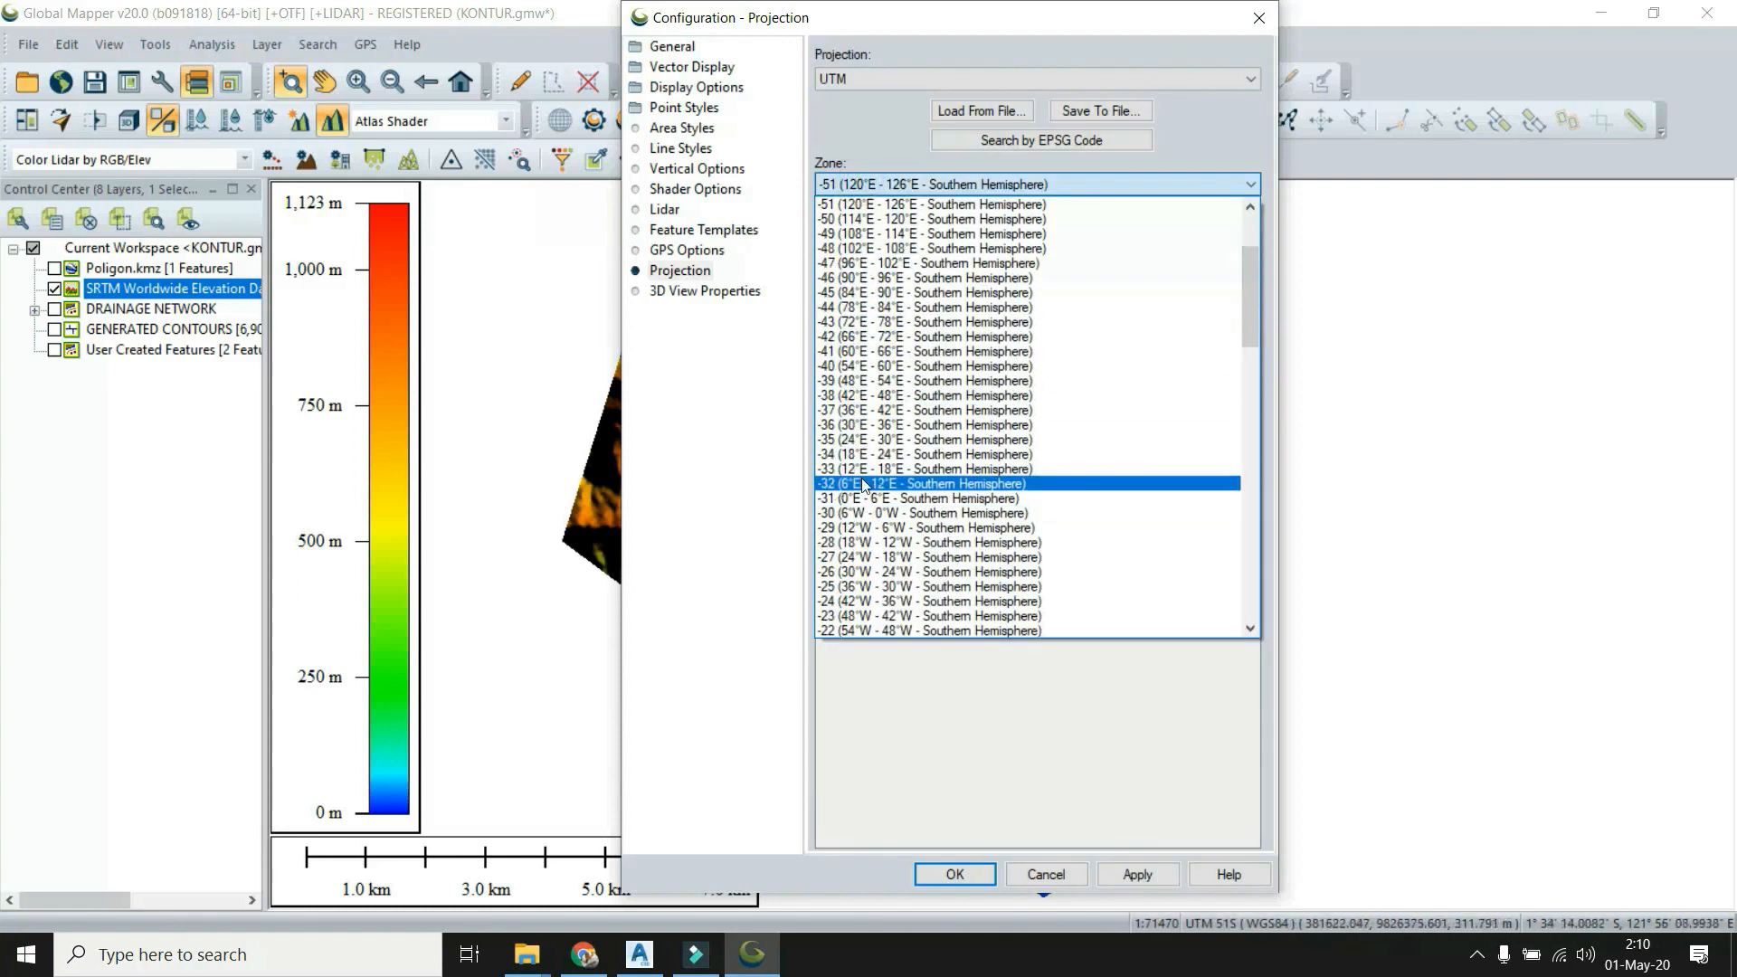
click(891, 201)
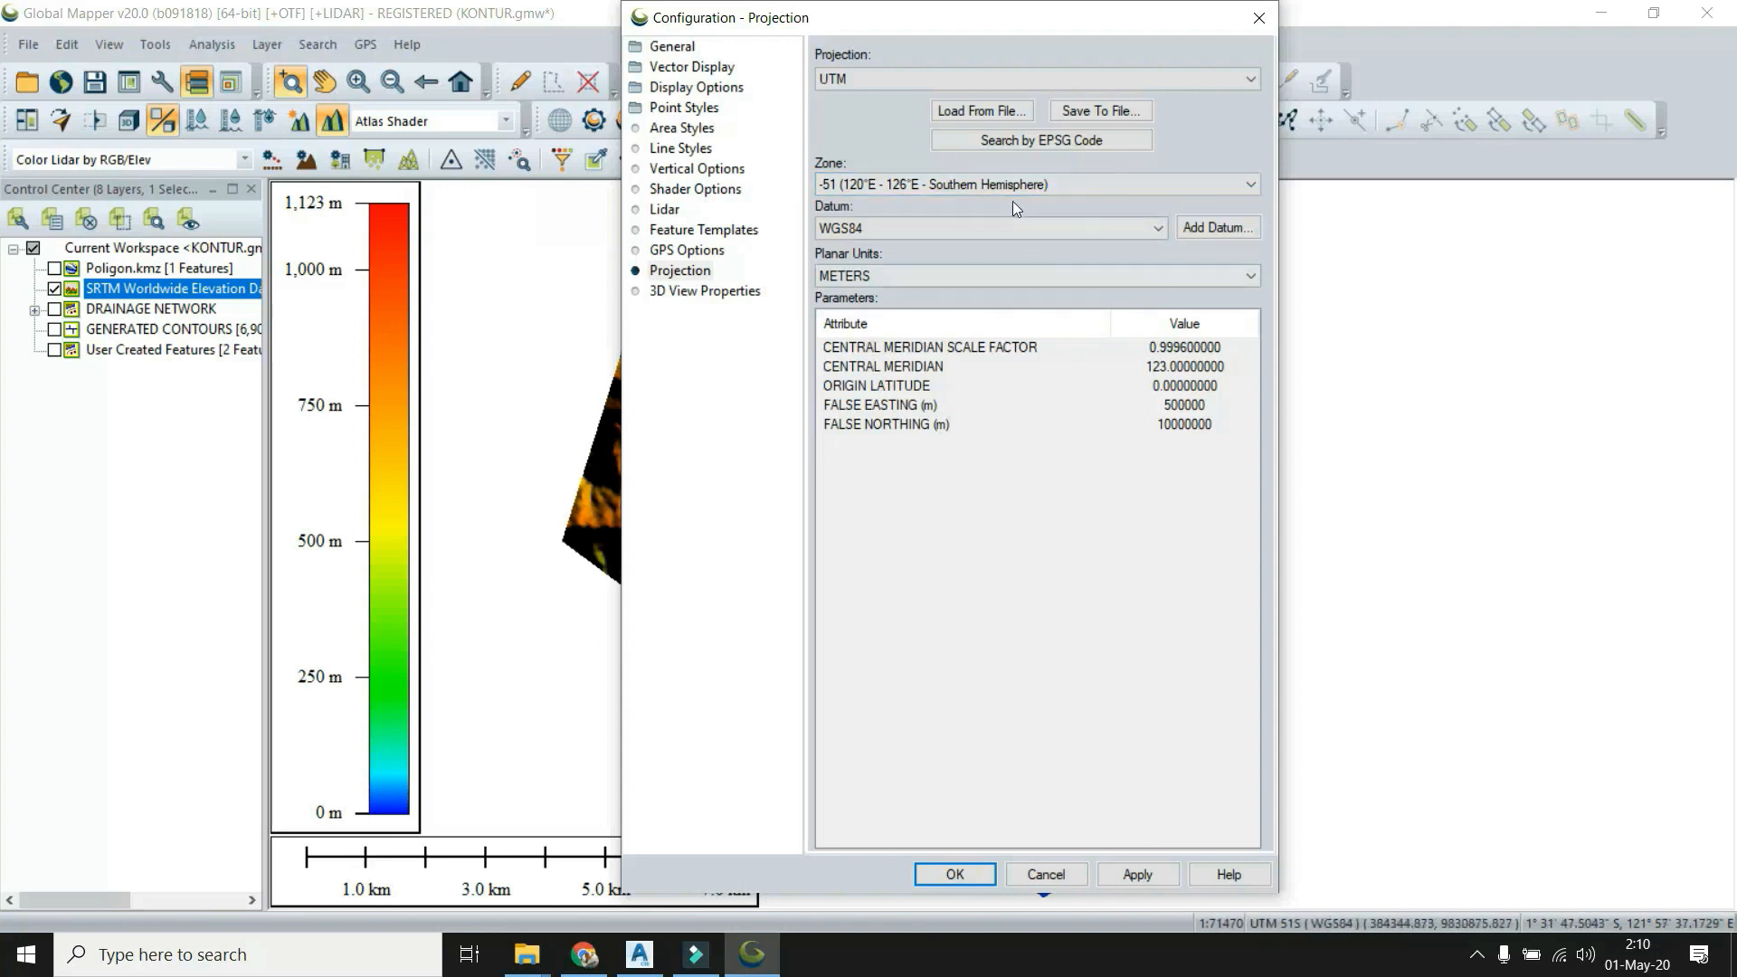
click(897, 186)
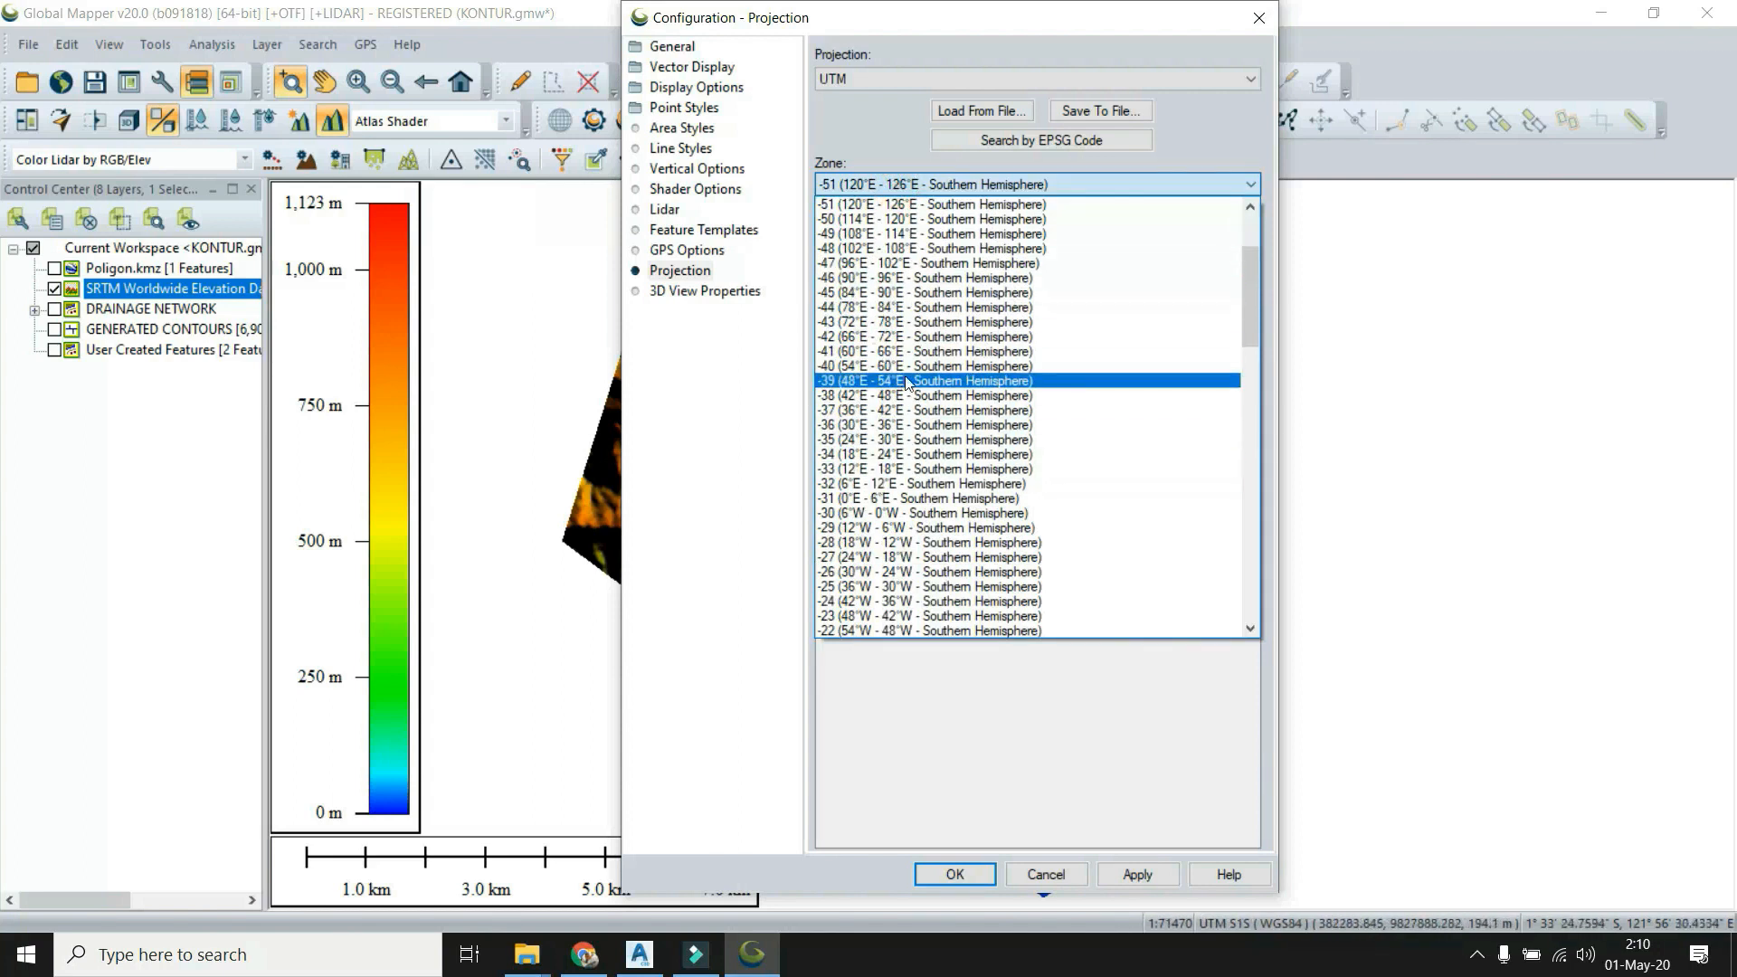
click(869, 137)
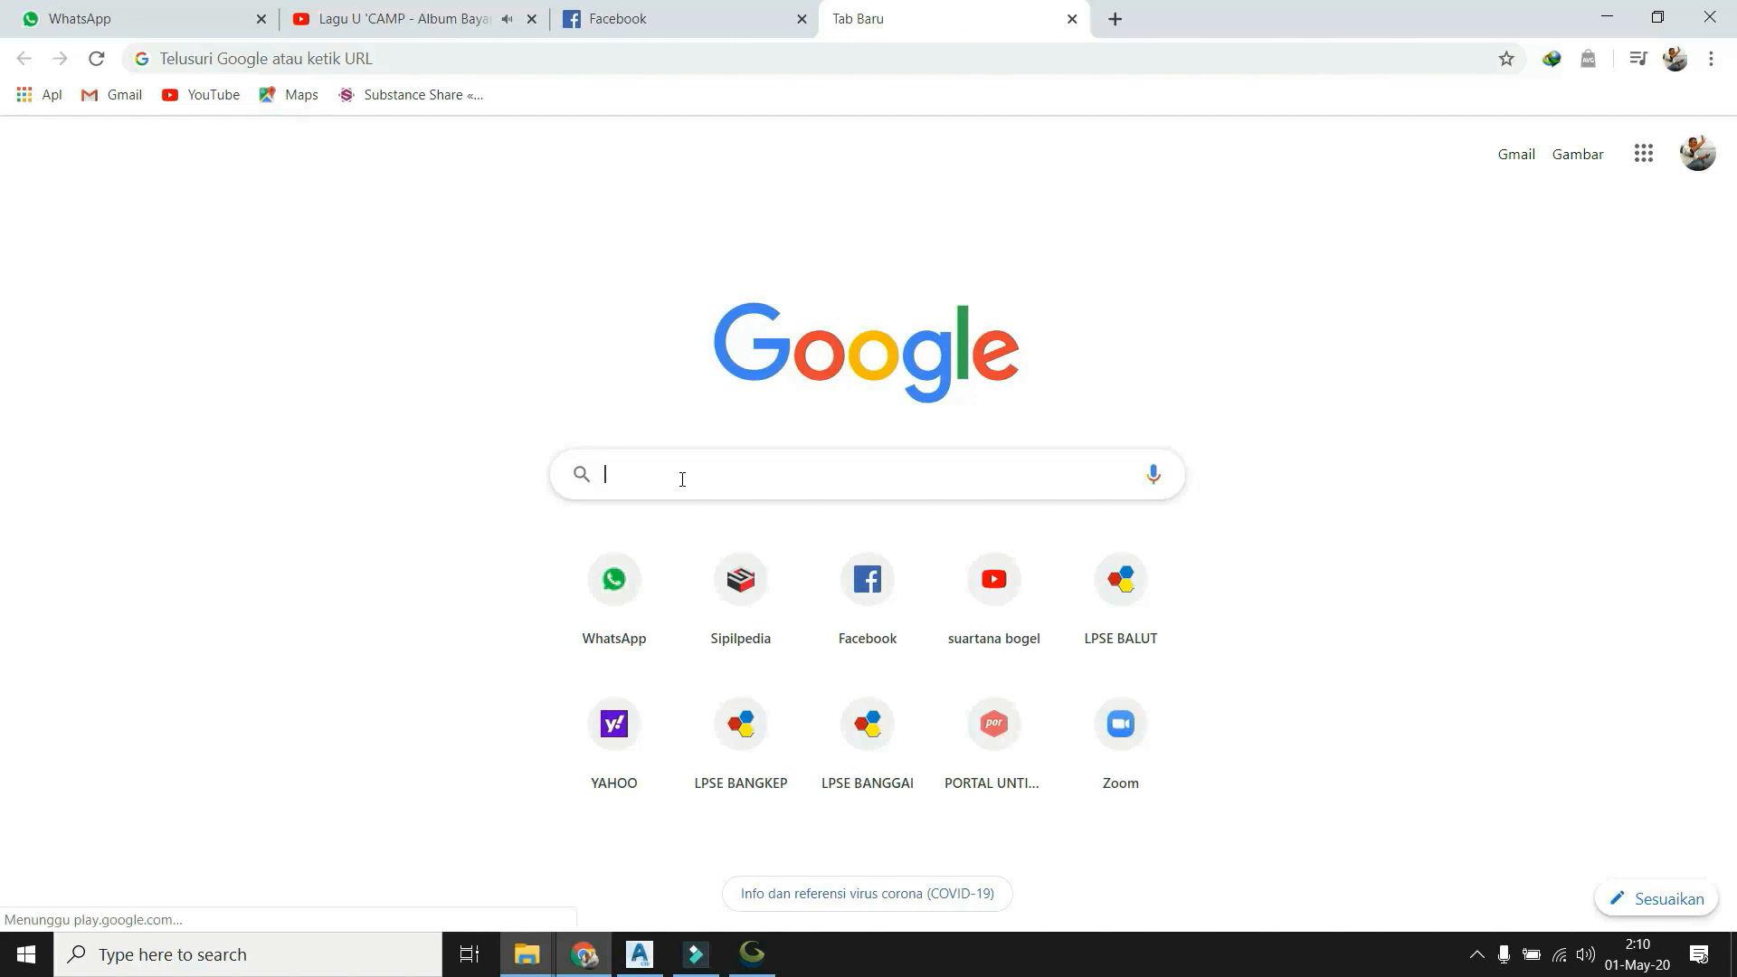
Search the web in Chrome for "zona utm indonesia" and enlarge an image of the Indonesian UTM zone map.
text(zo)
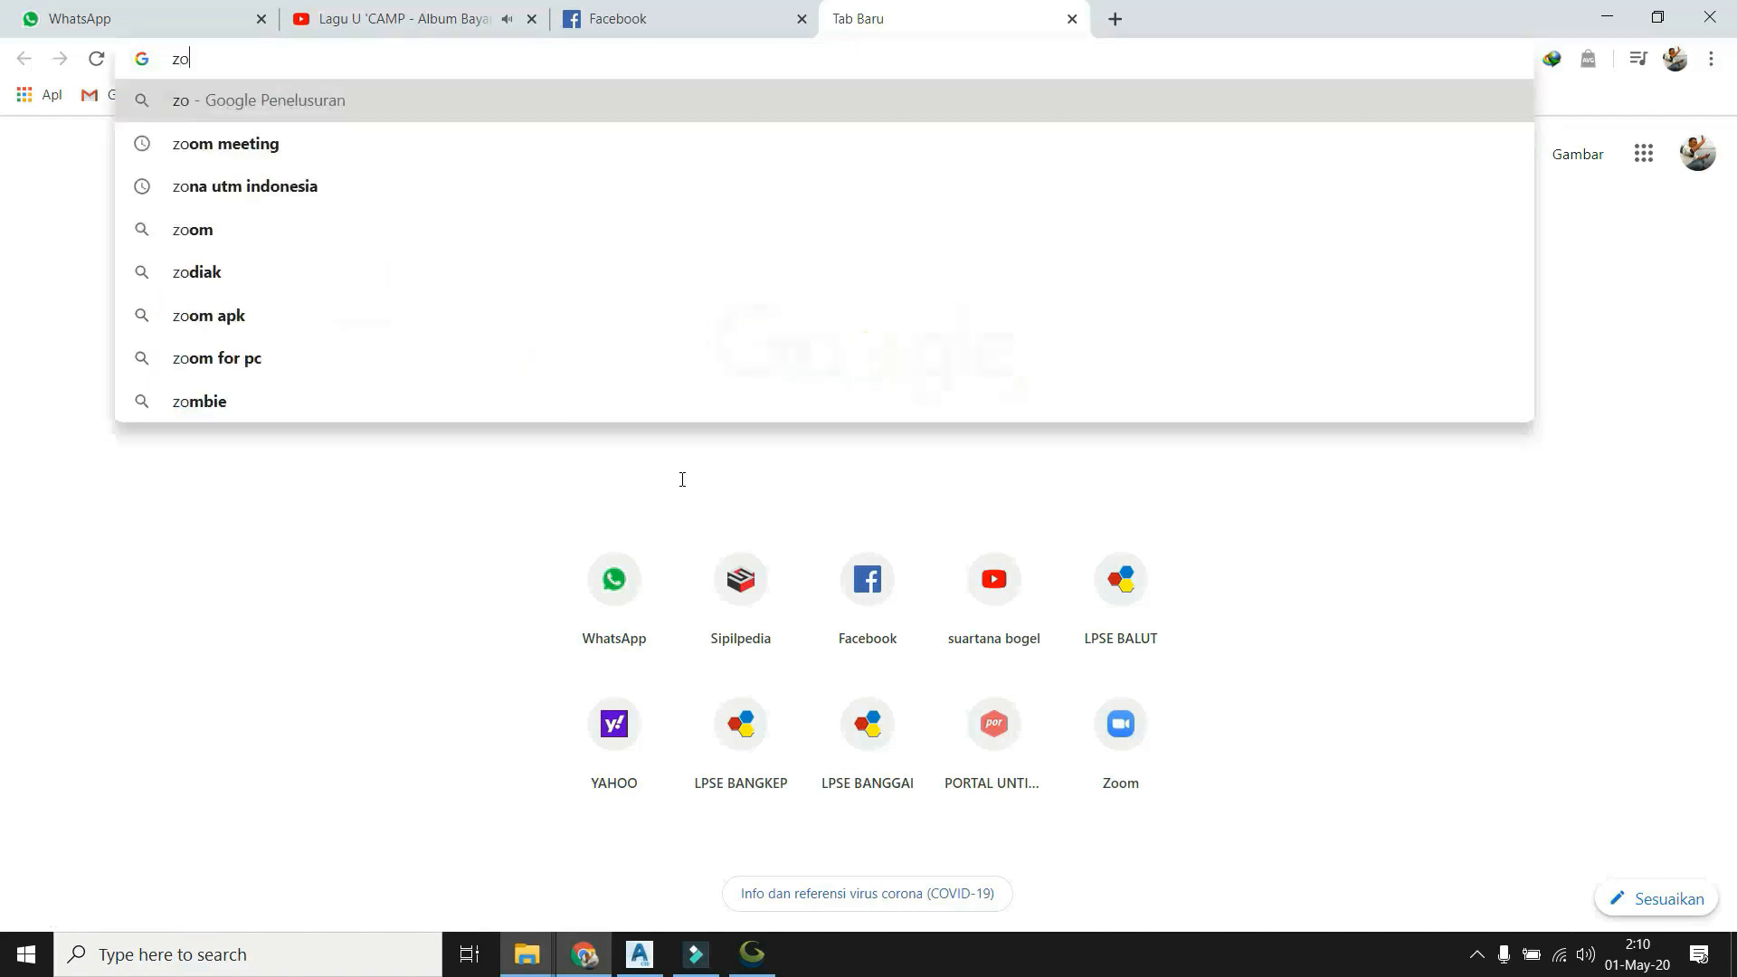
text(na)
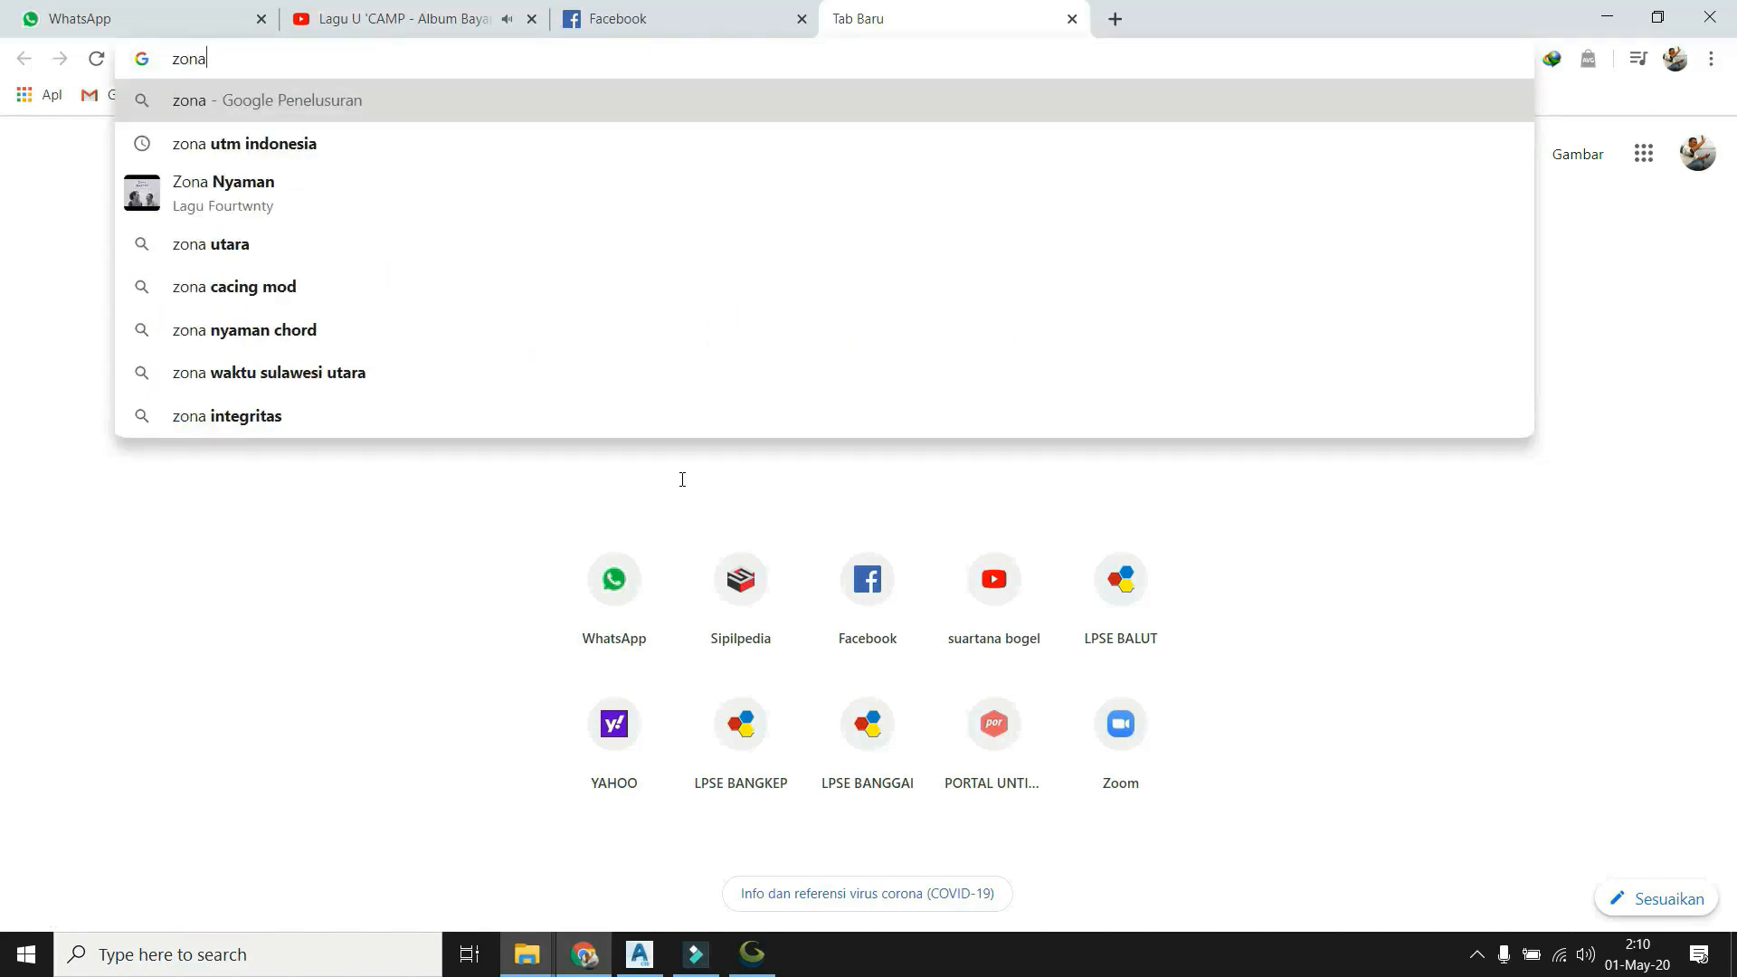
click(351, 143)
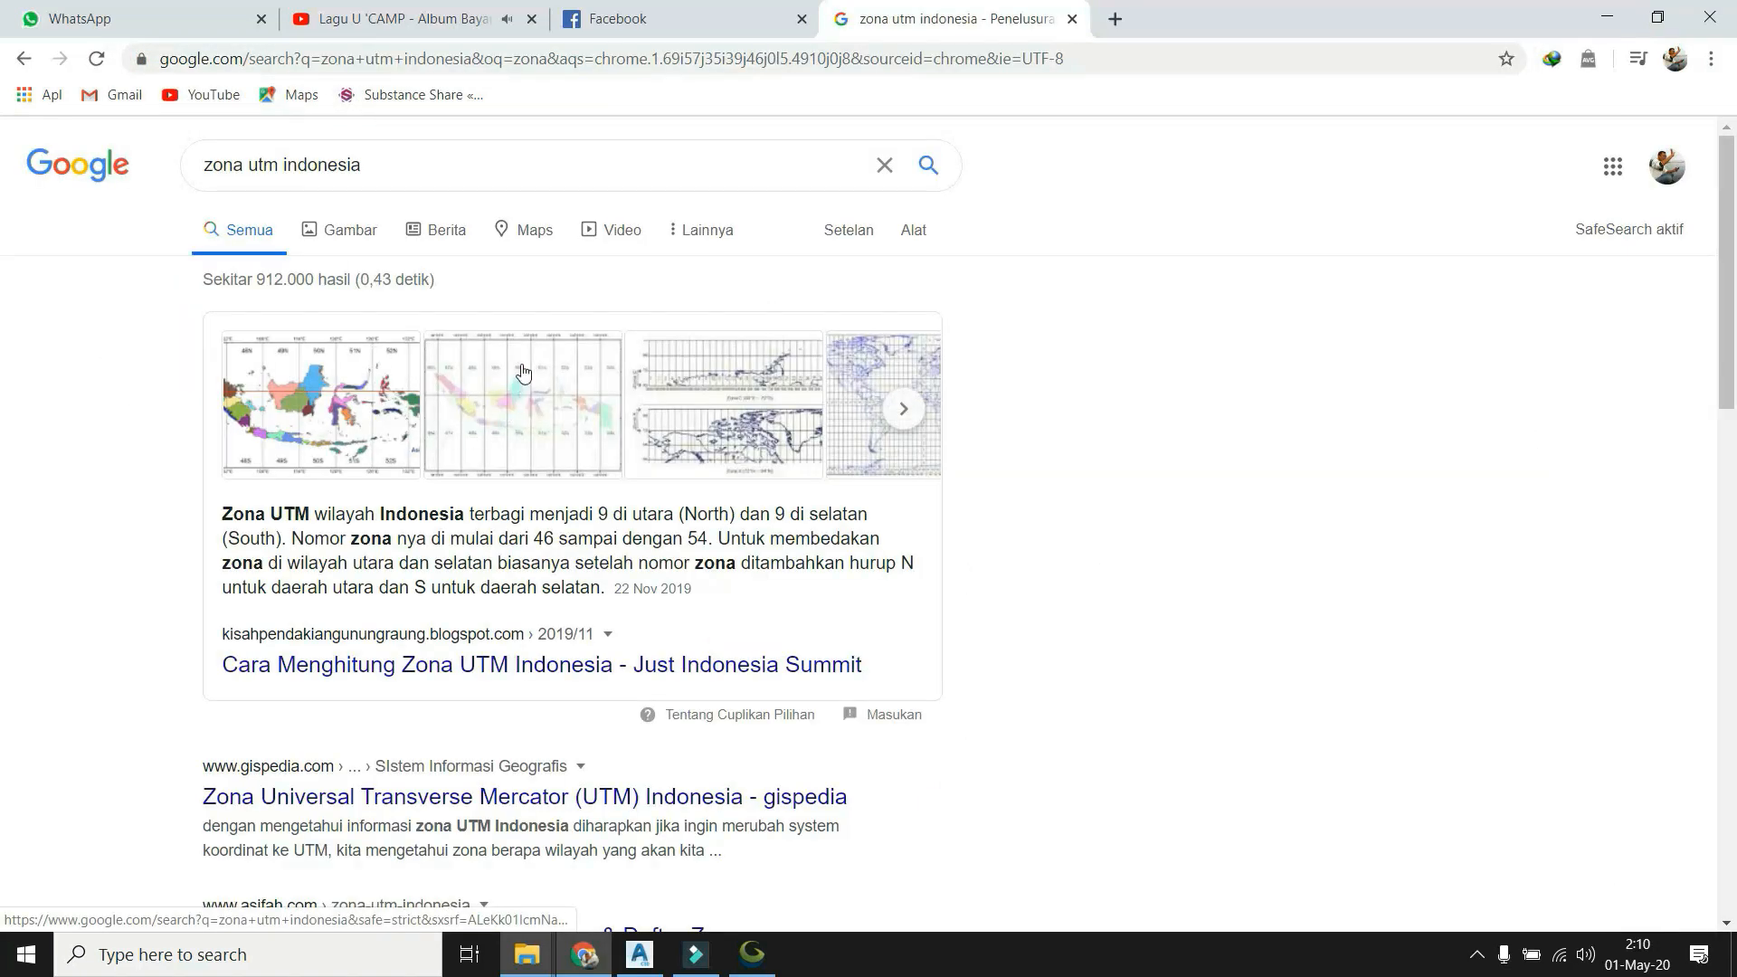
click(345, 230)
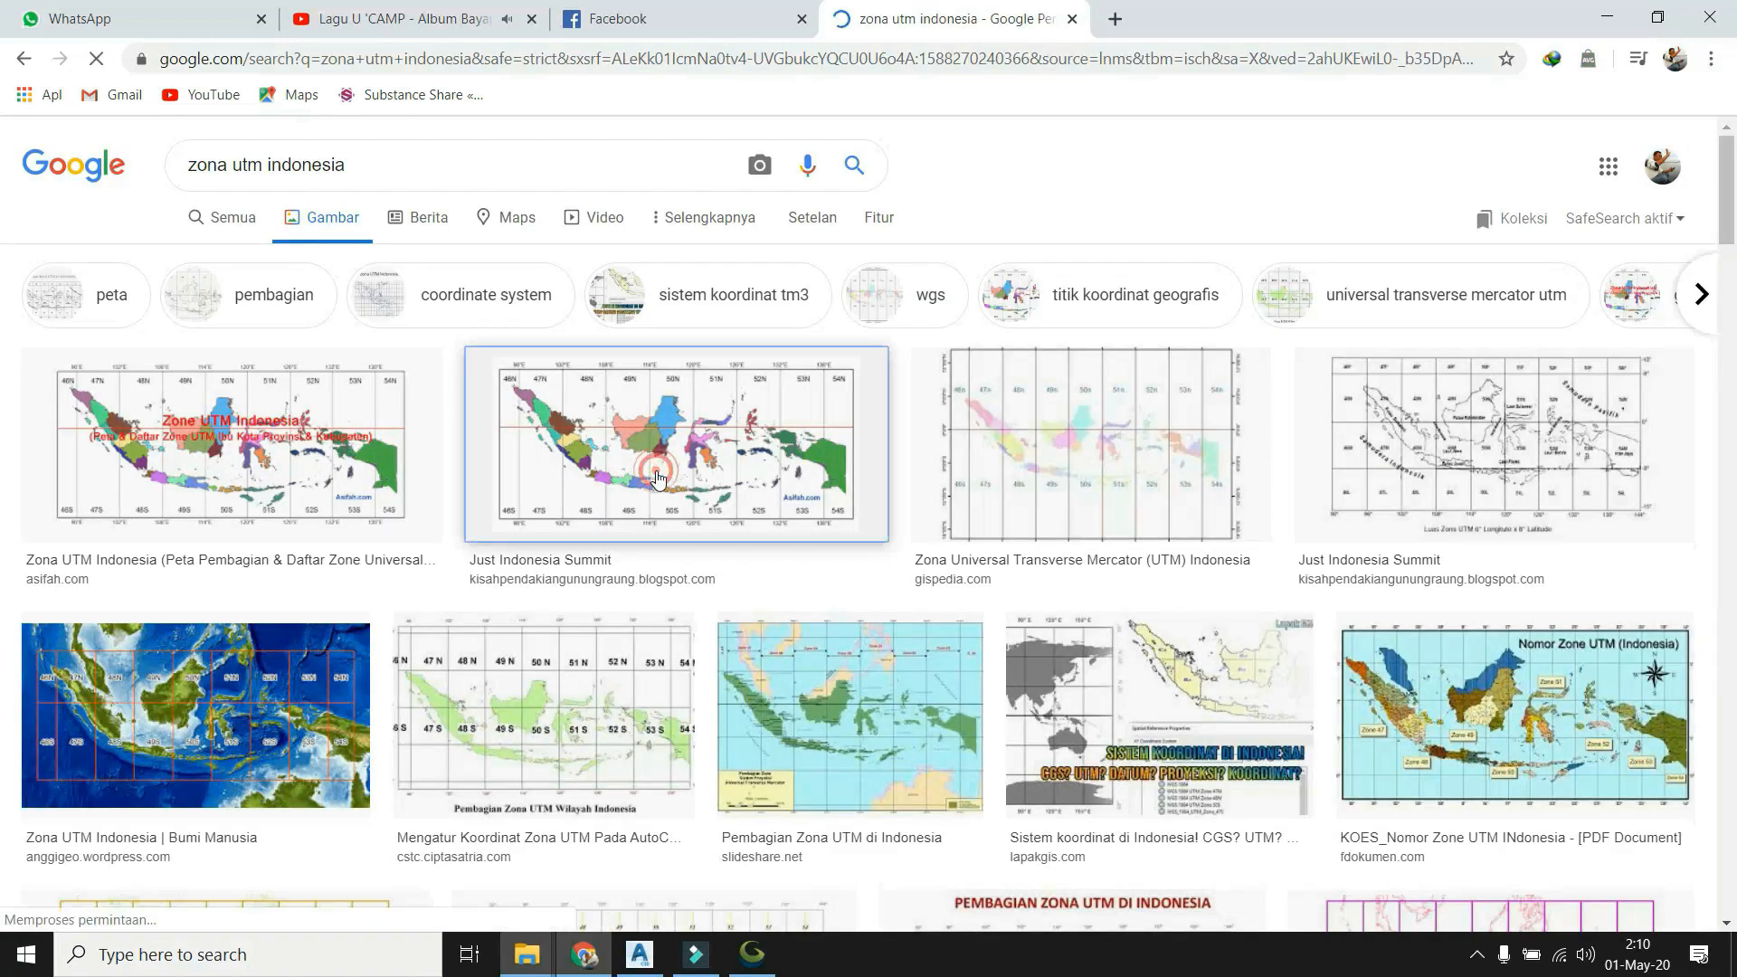
click(646, 517)
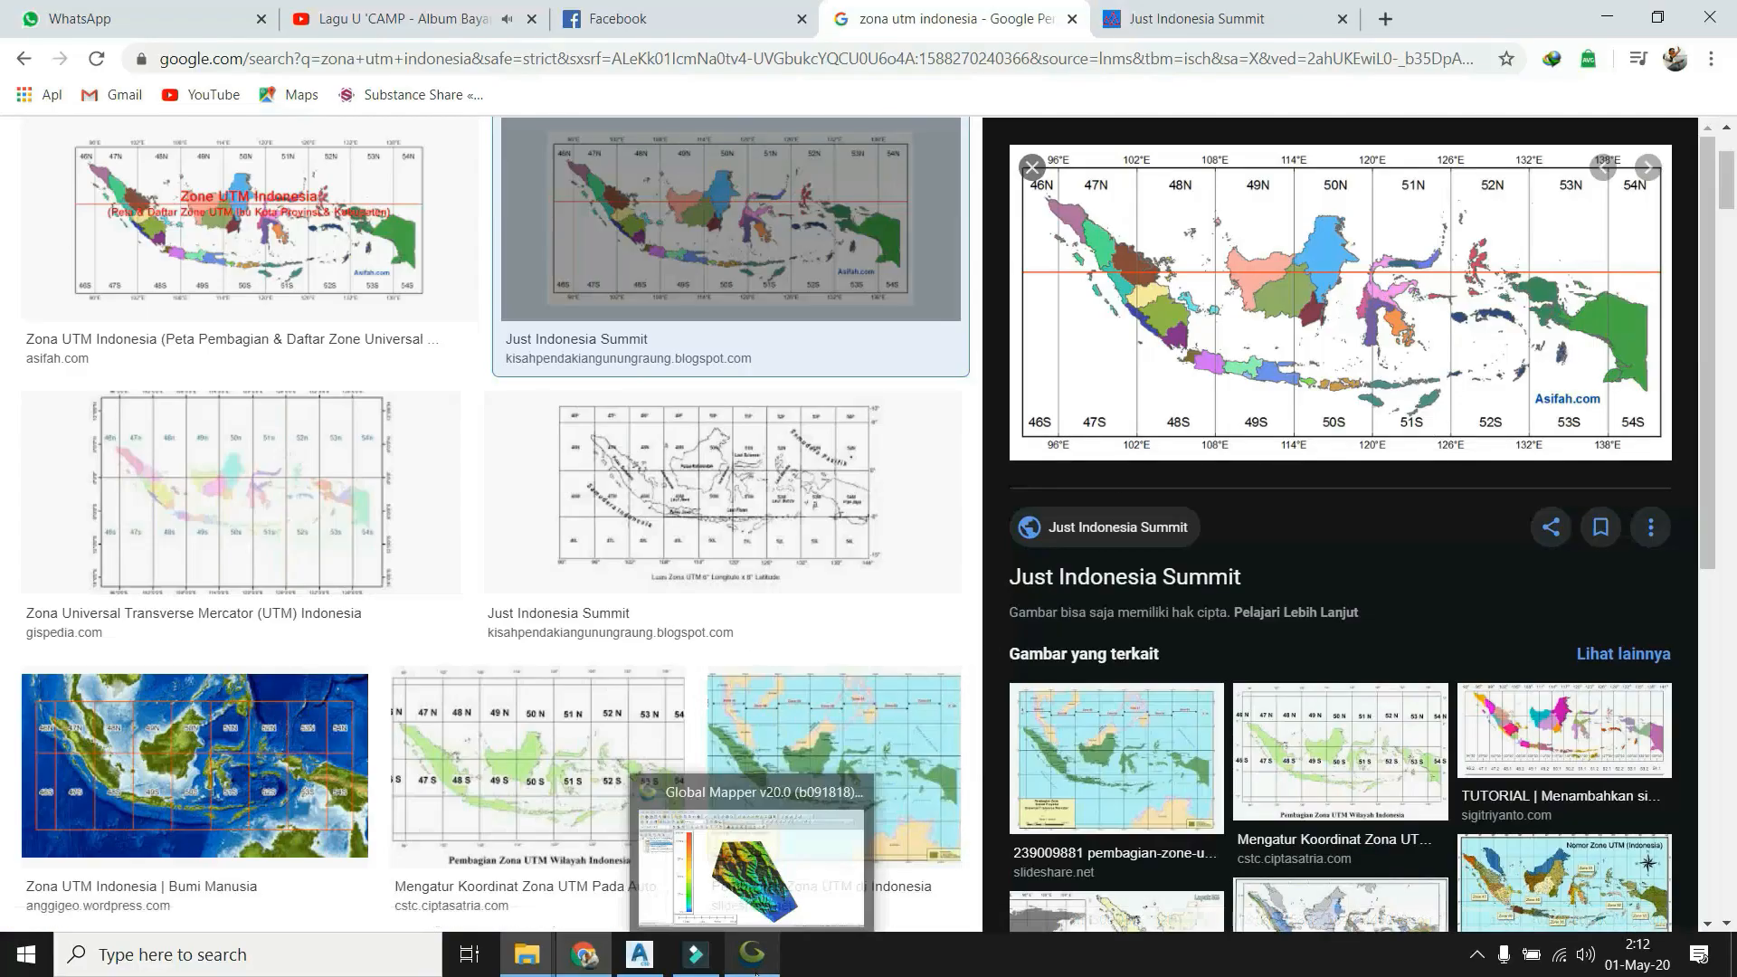
Return to Global Mapper, pick zone -51 (120°E - 126°E - Southern Hemisphere) again and apply the projection configuration.
click(754, 959)
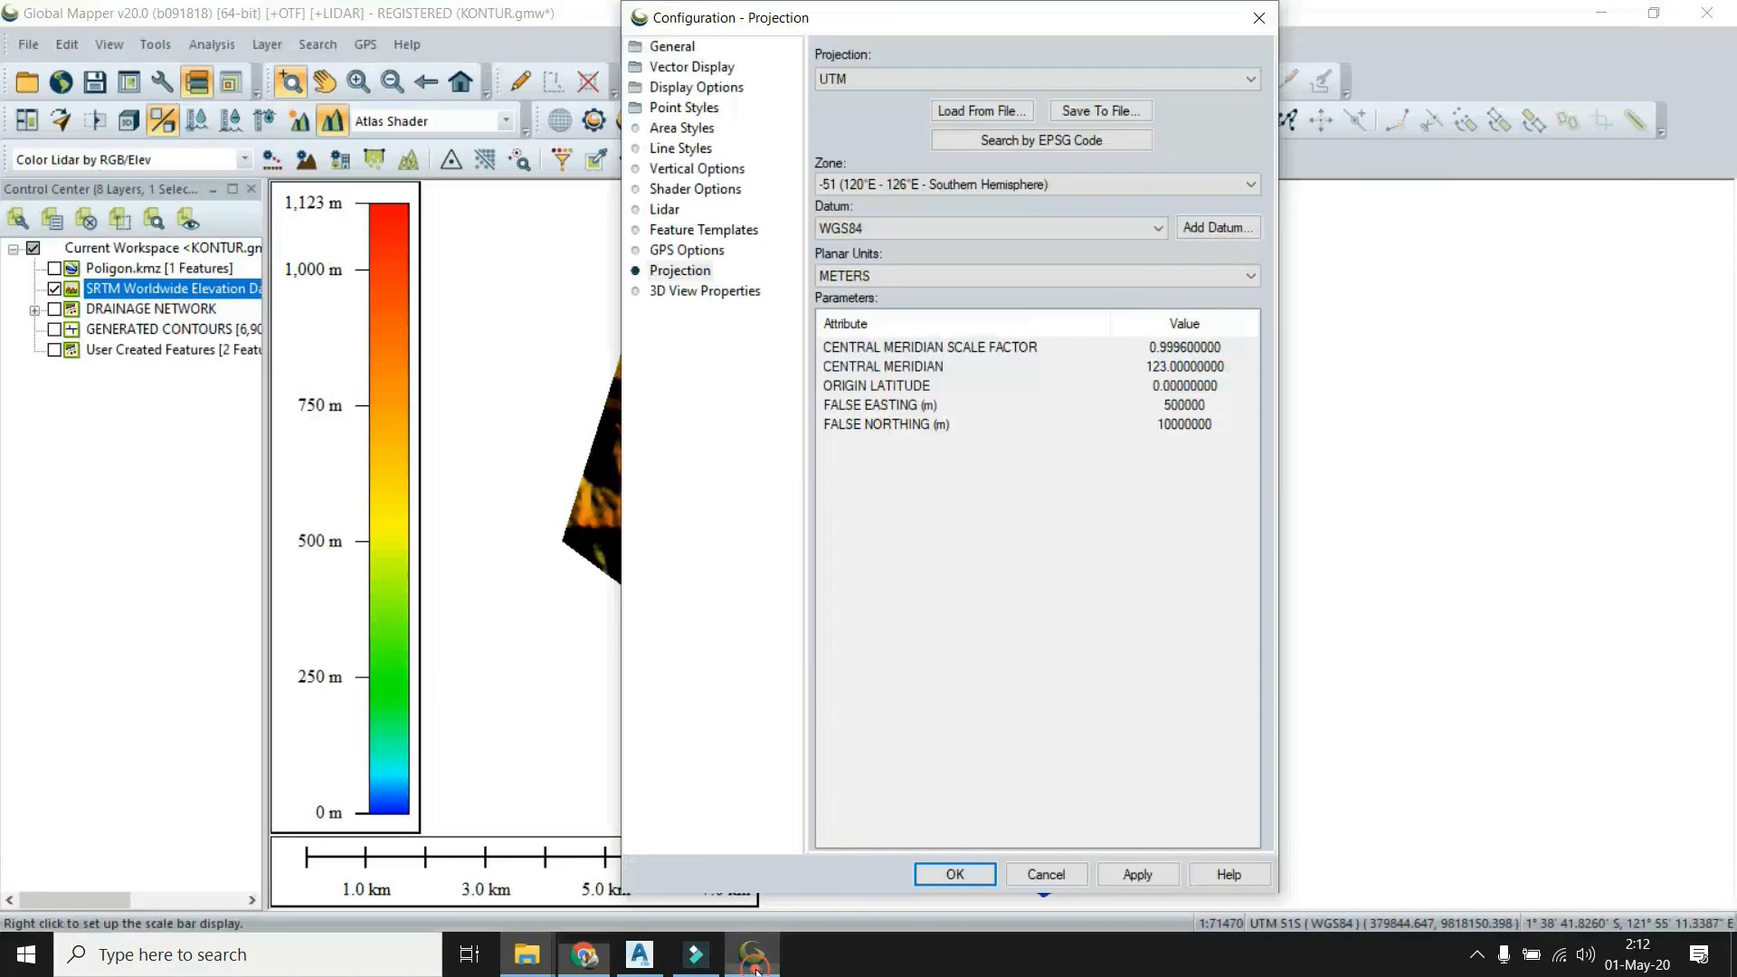
click(877, 189)
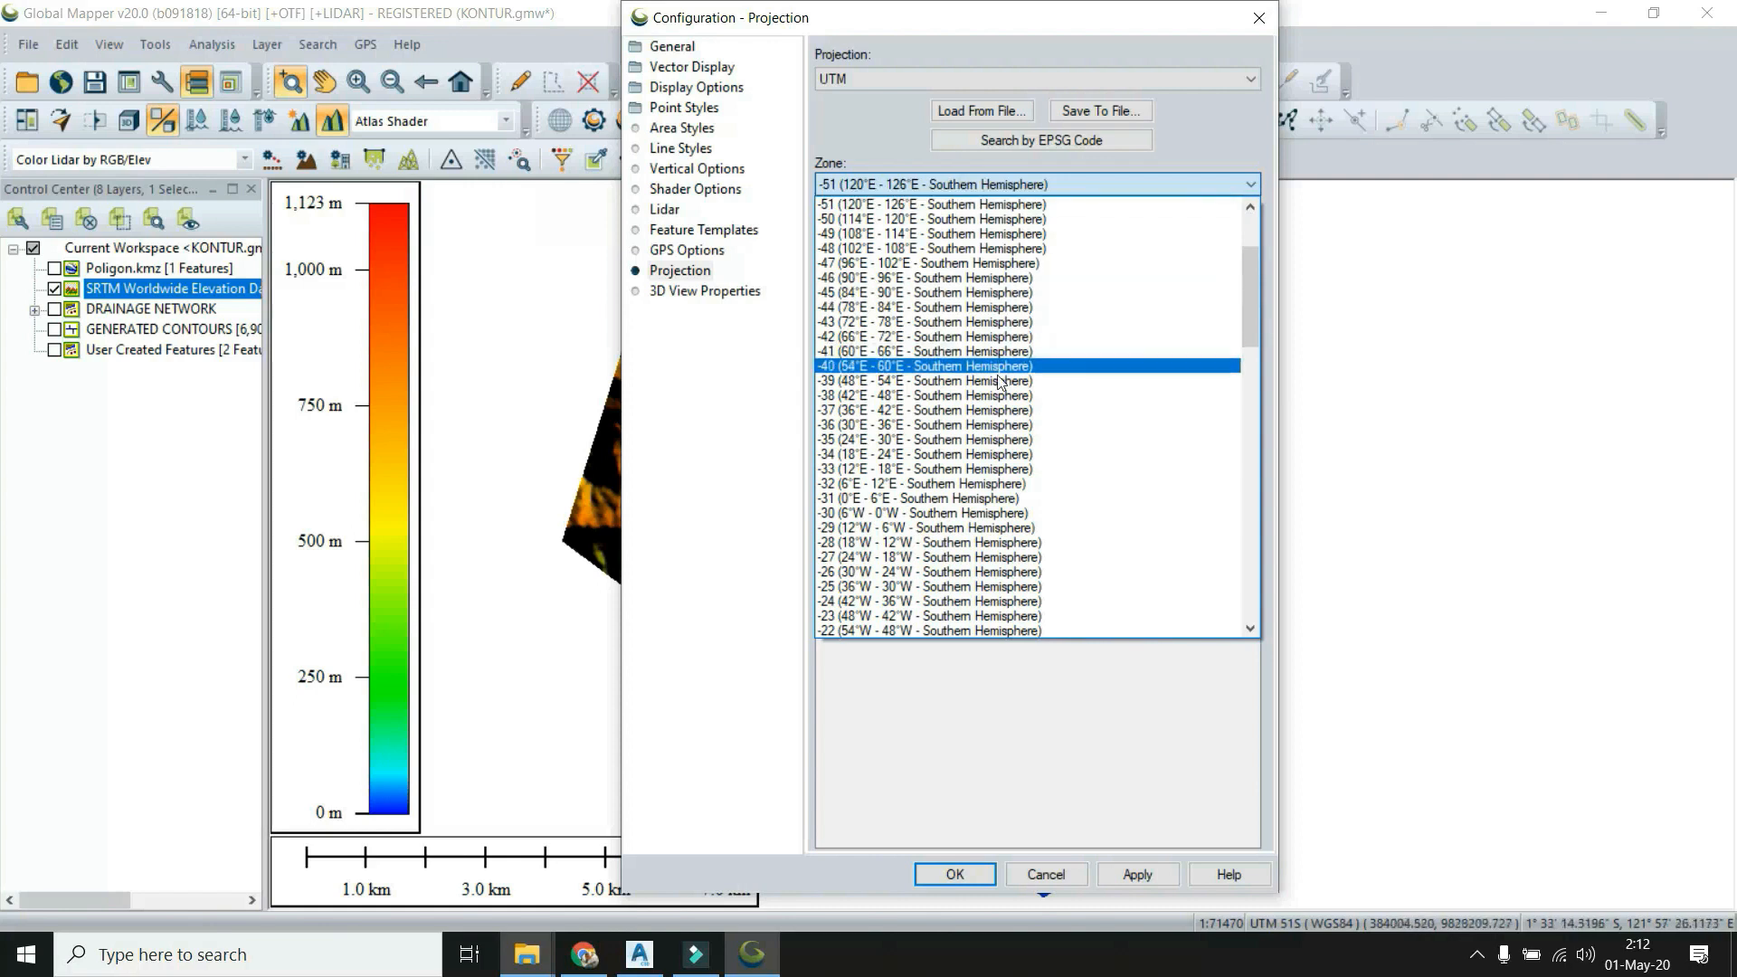
scroll(1131, 335, up, 3)
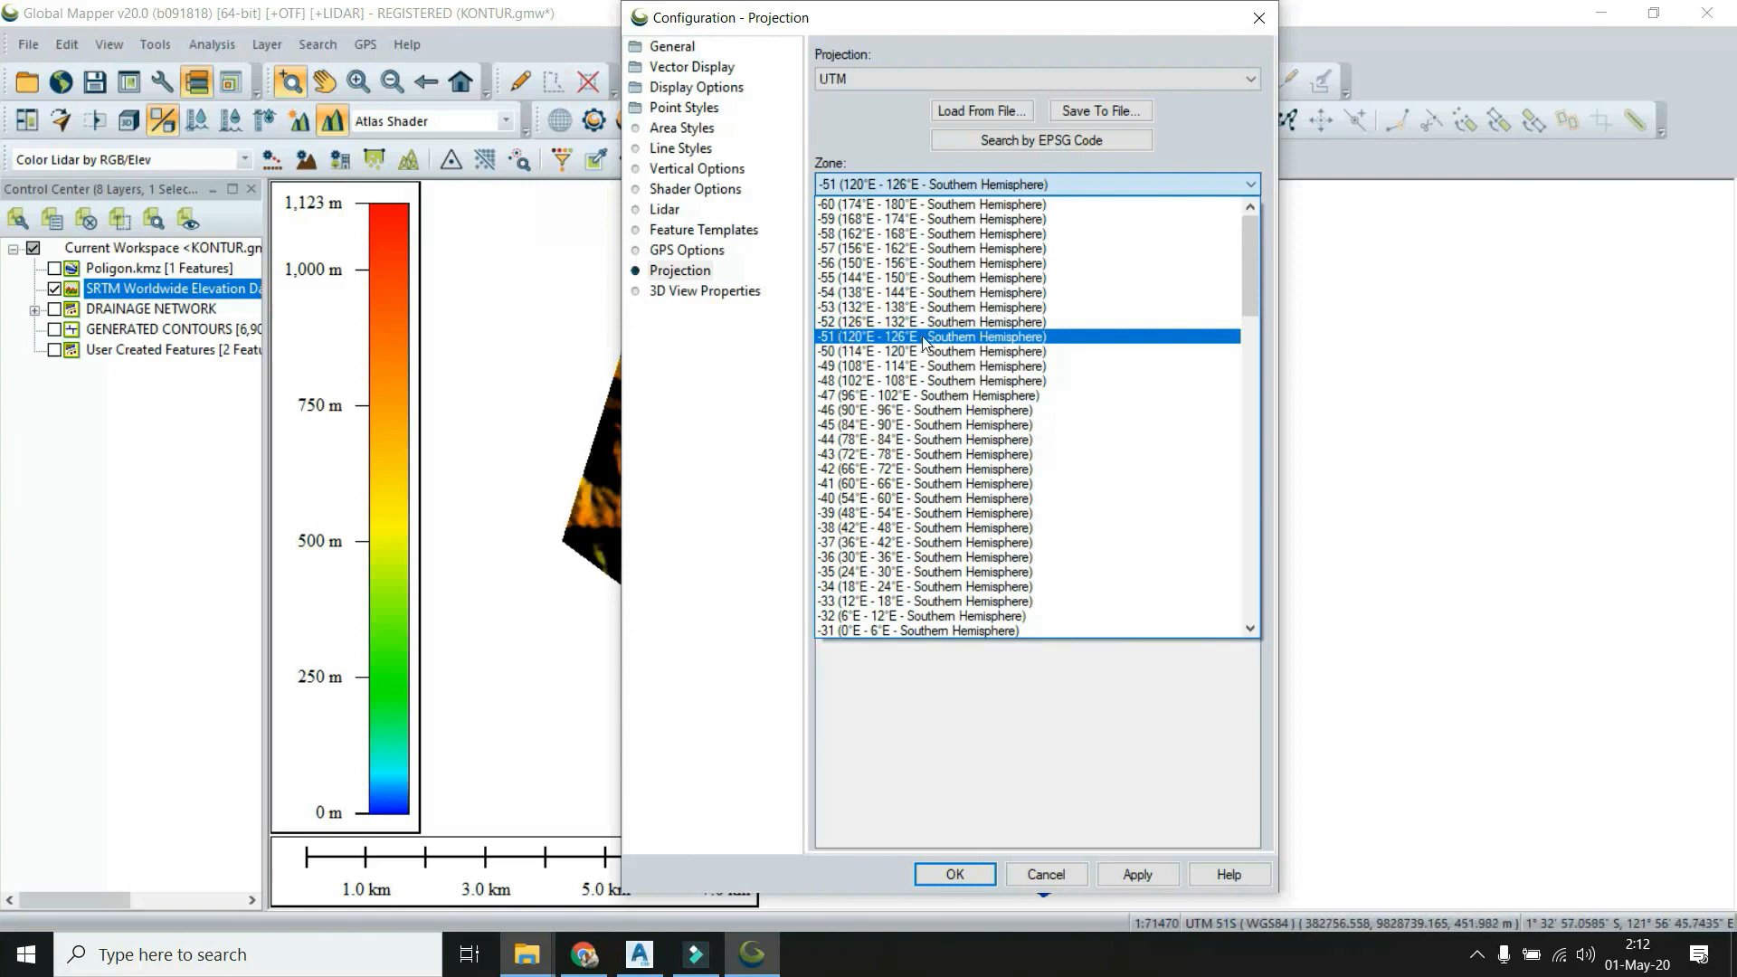
click(886, 336)
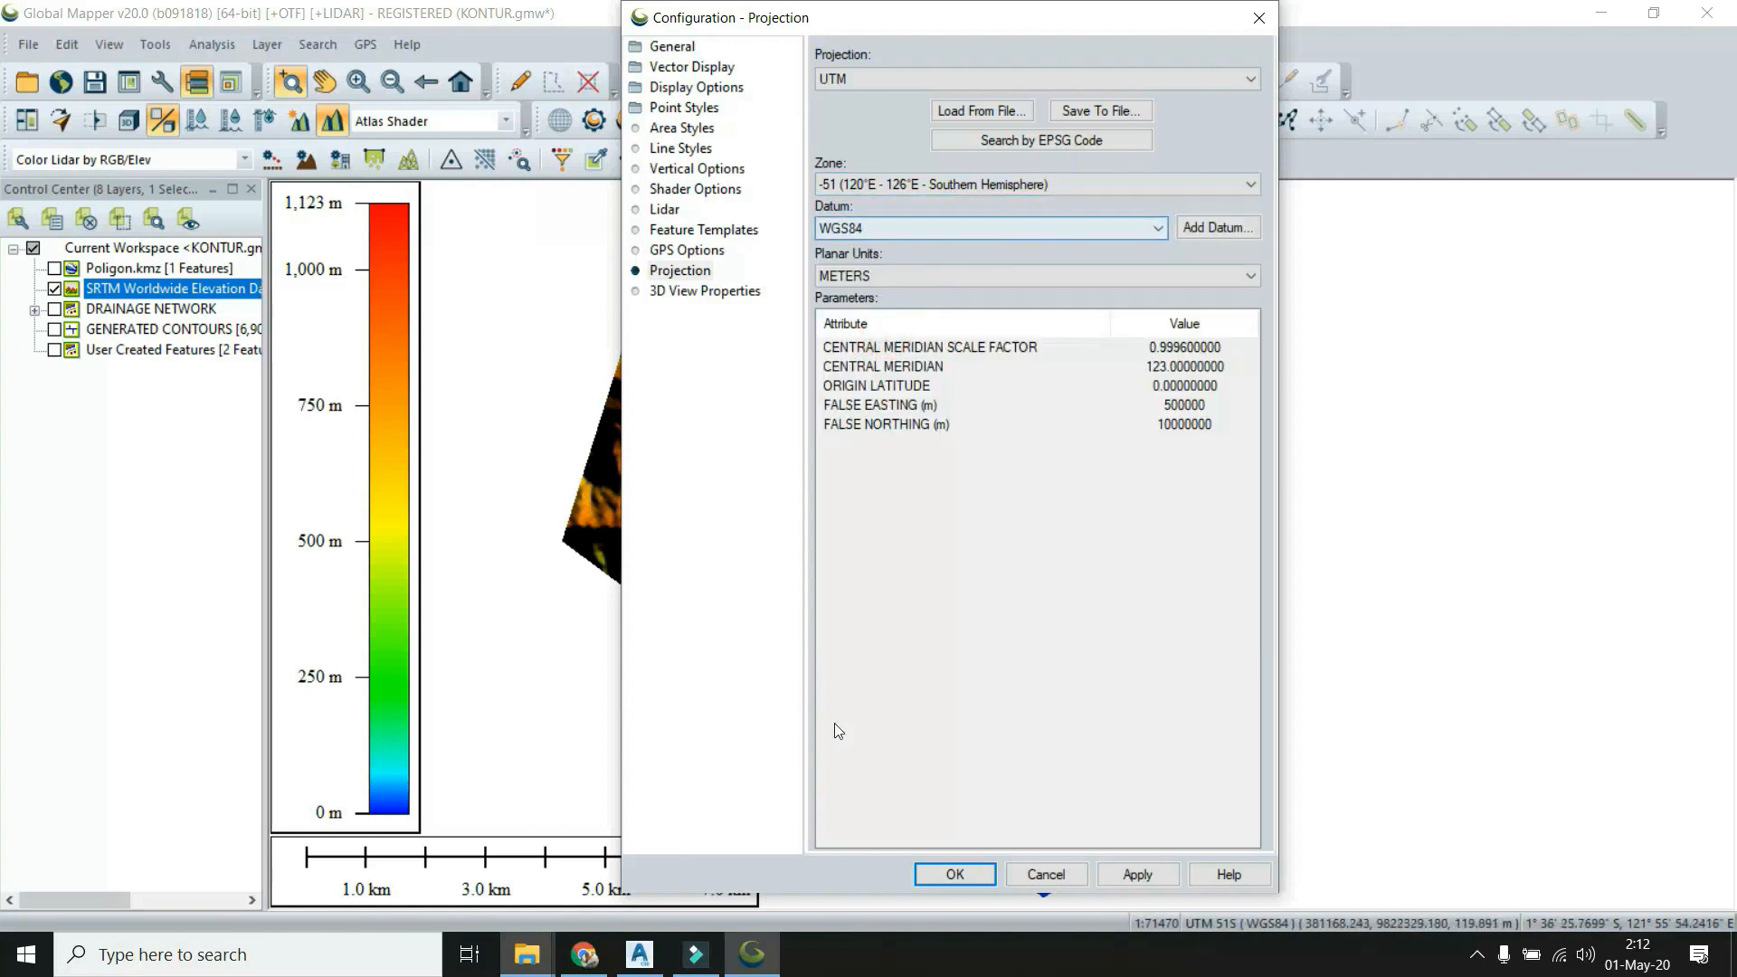
click(1142, 873)
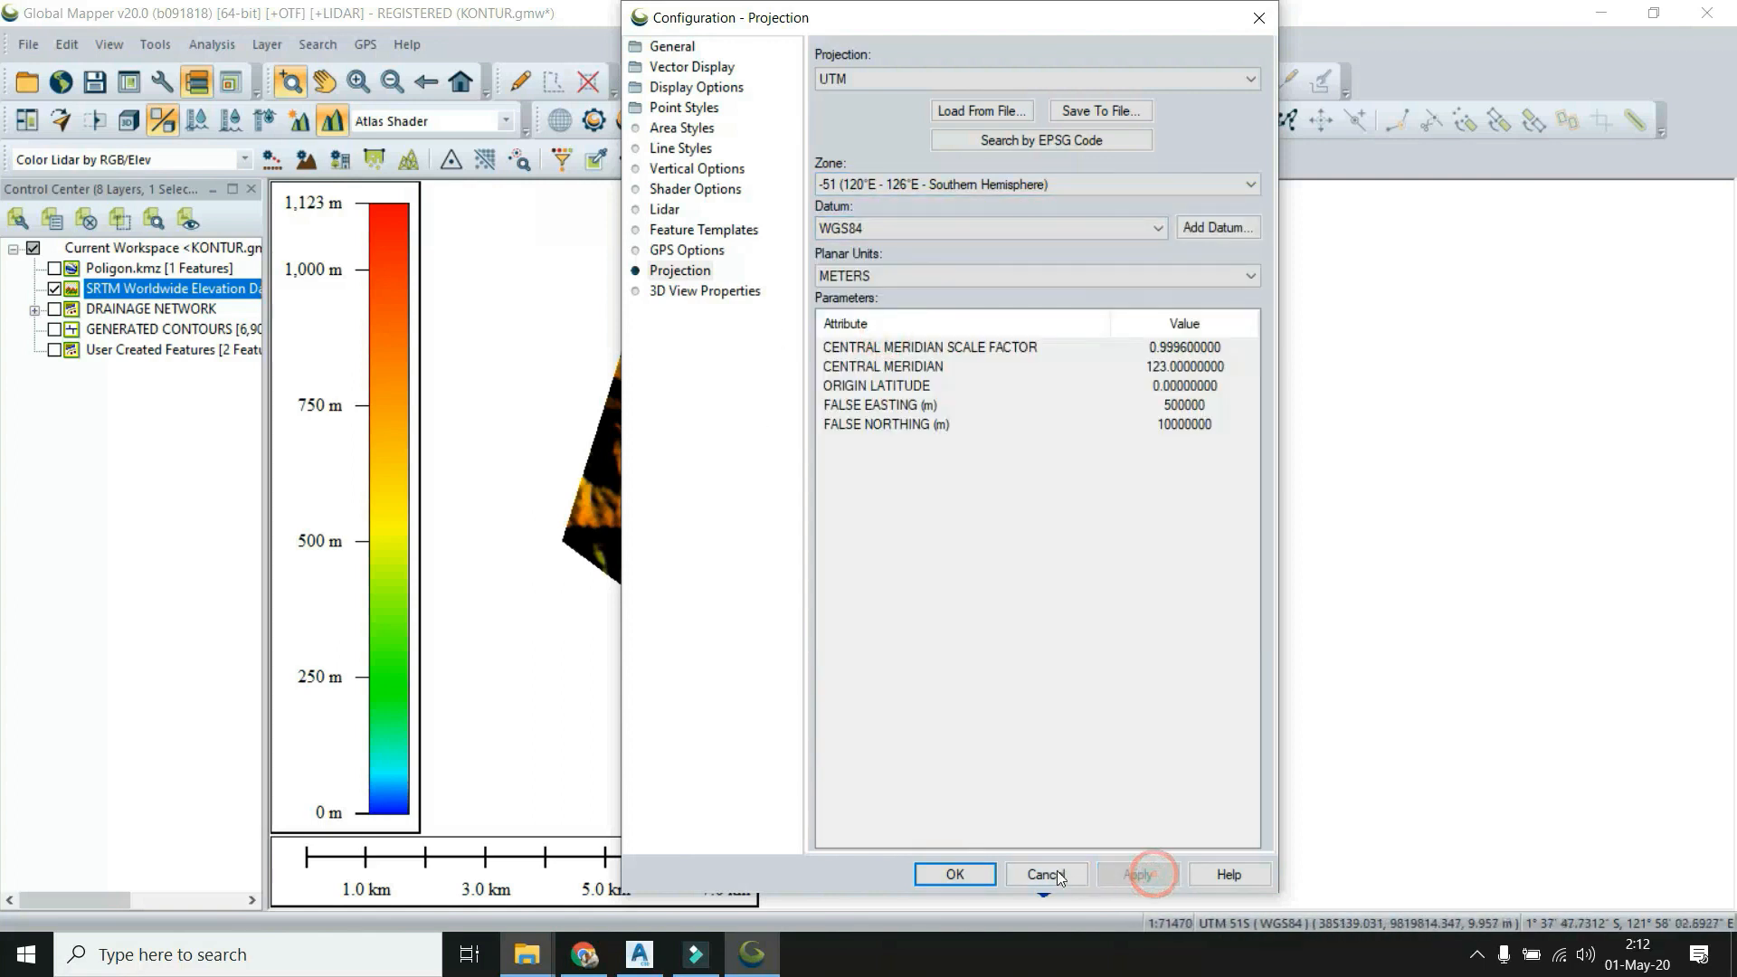
click(960, 876)
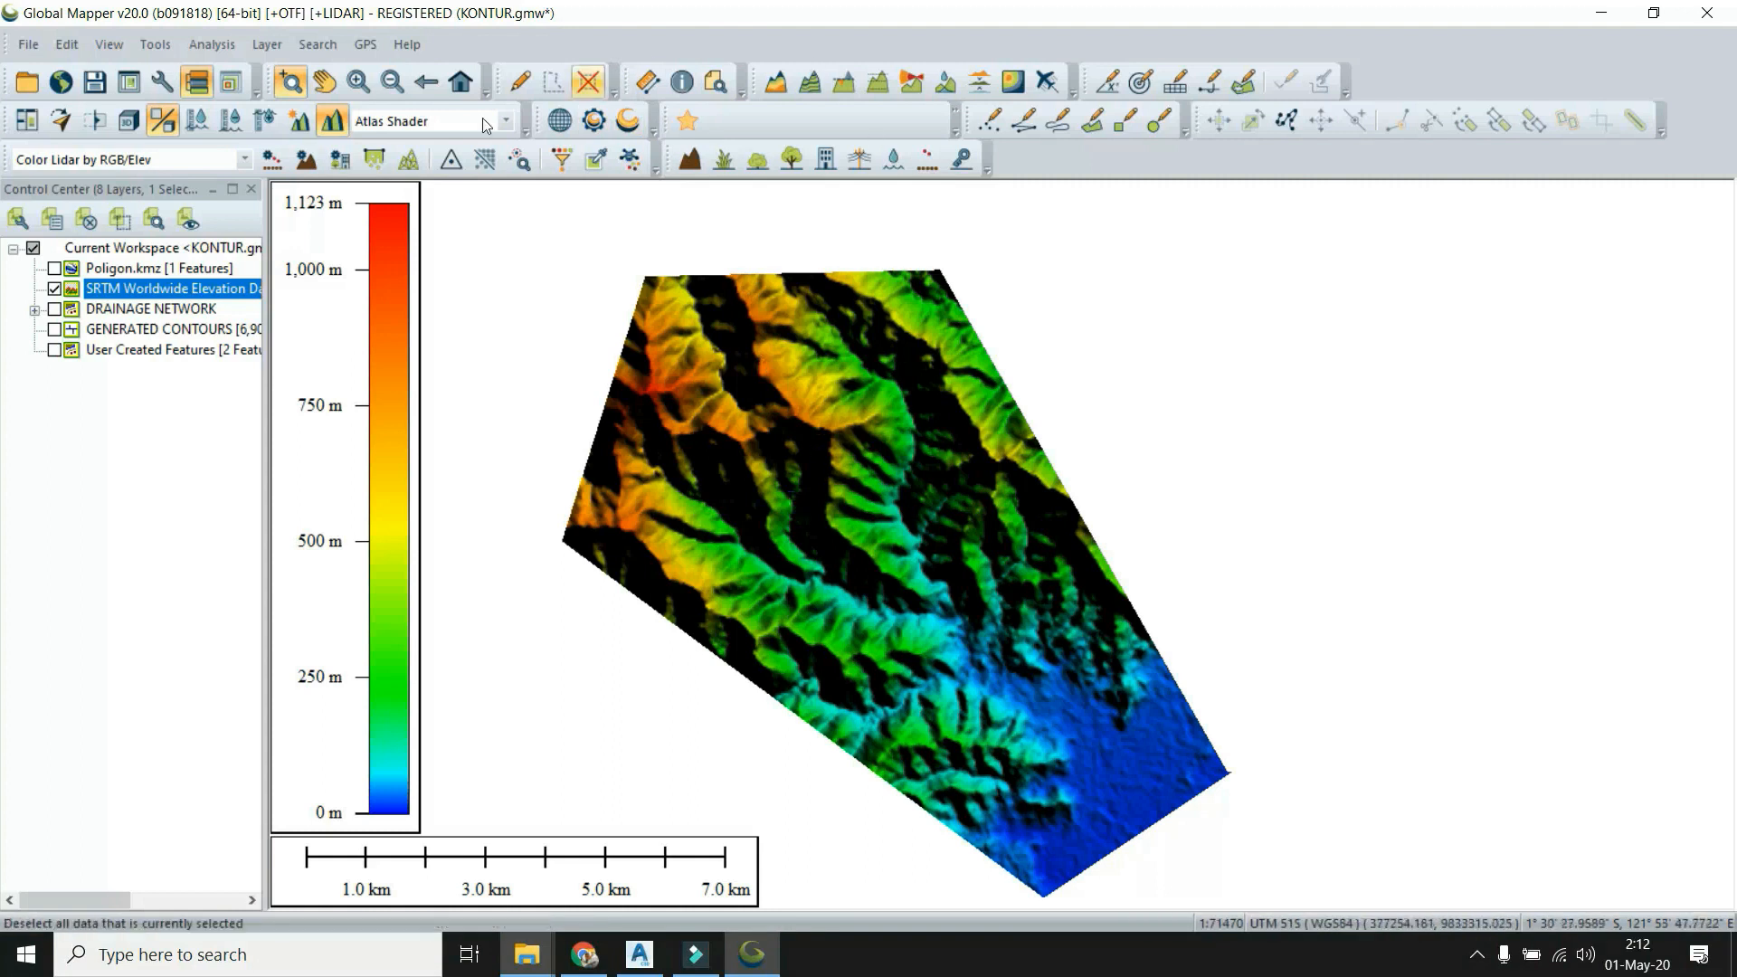
Show the generated contours layer and hide the SRTM Worldwide Elevation Data layer.
click(54, 329)
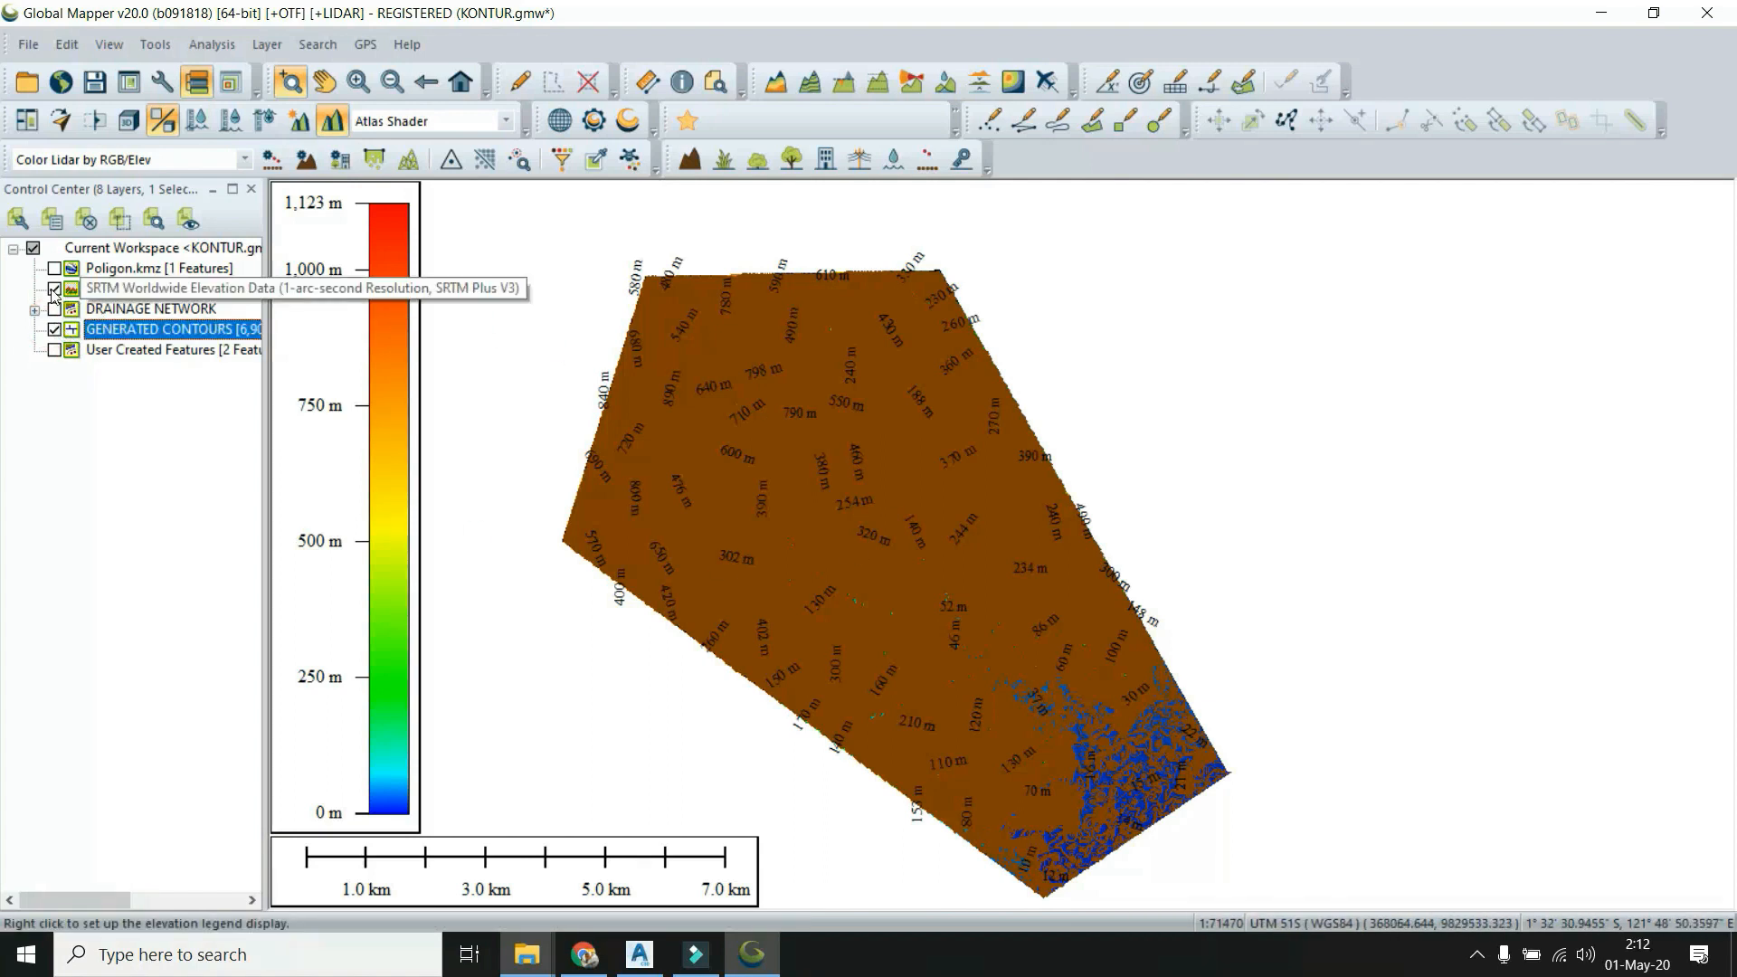
click(49, 288)
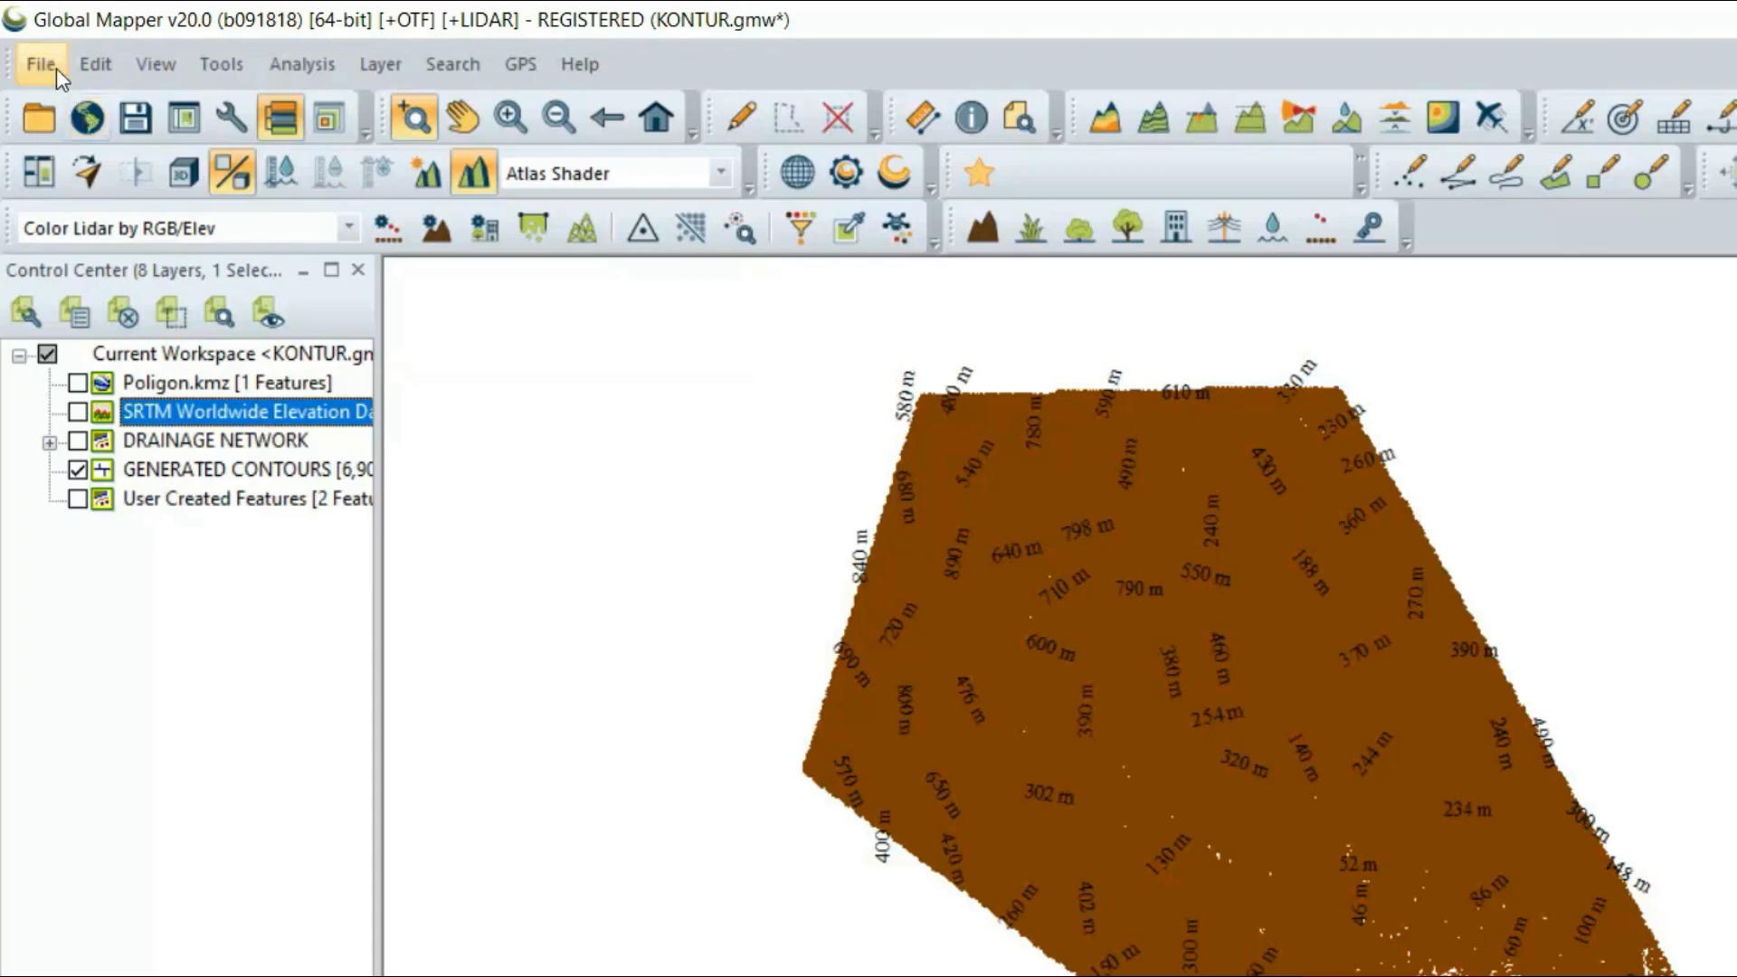
Start a vector/lidar export of the visible contours with Text File as the export format and proceed to its options.
click(56, 74)
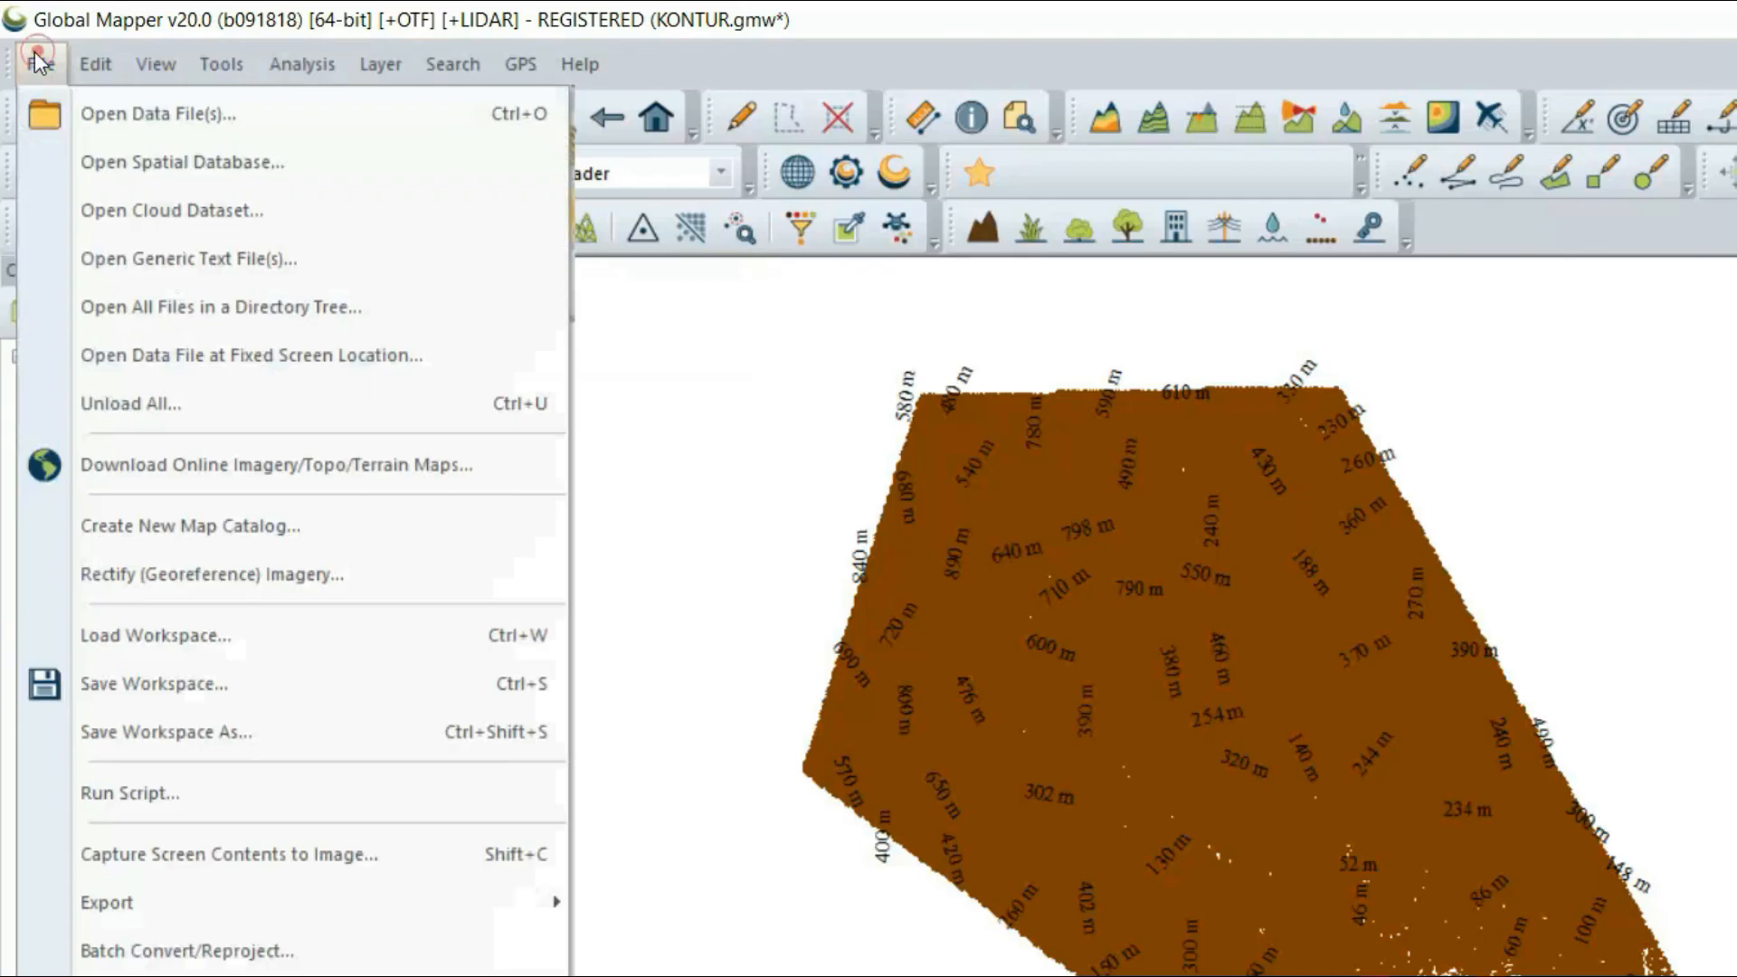
mouse_move(149, 912)
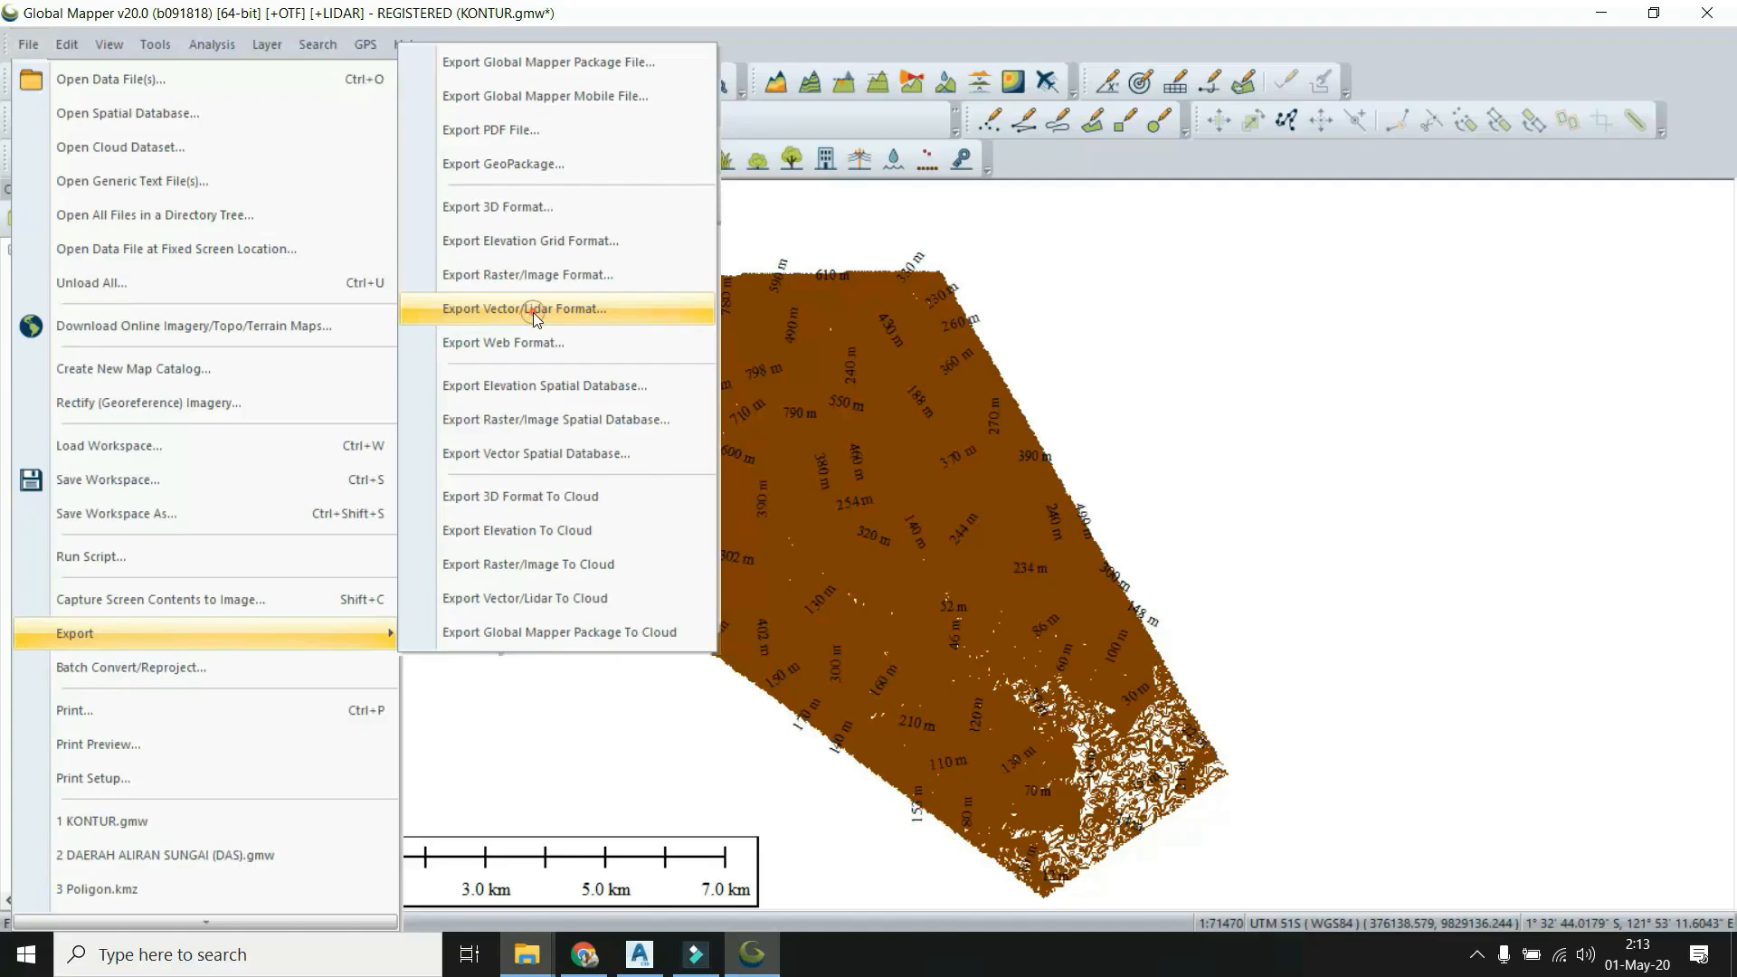
click(597, 440)
click(723, 507)
scroll(800, 572, up, 15)
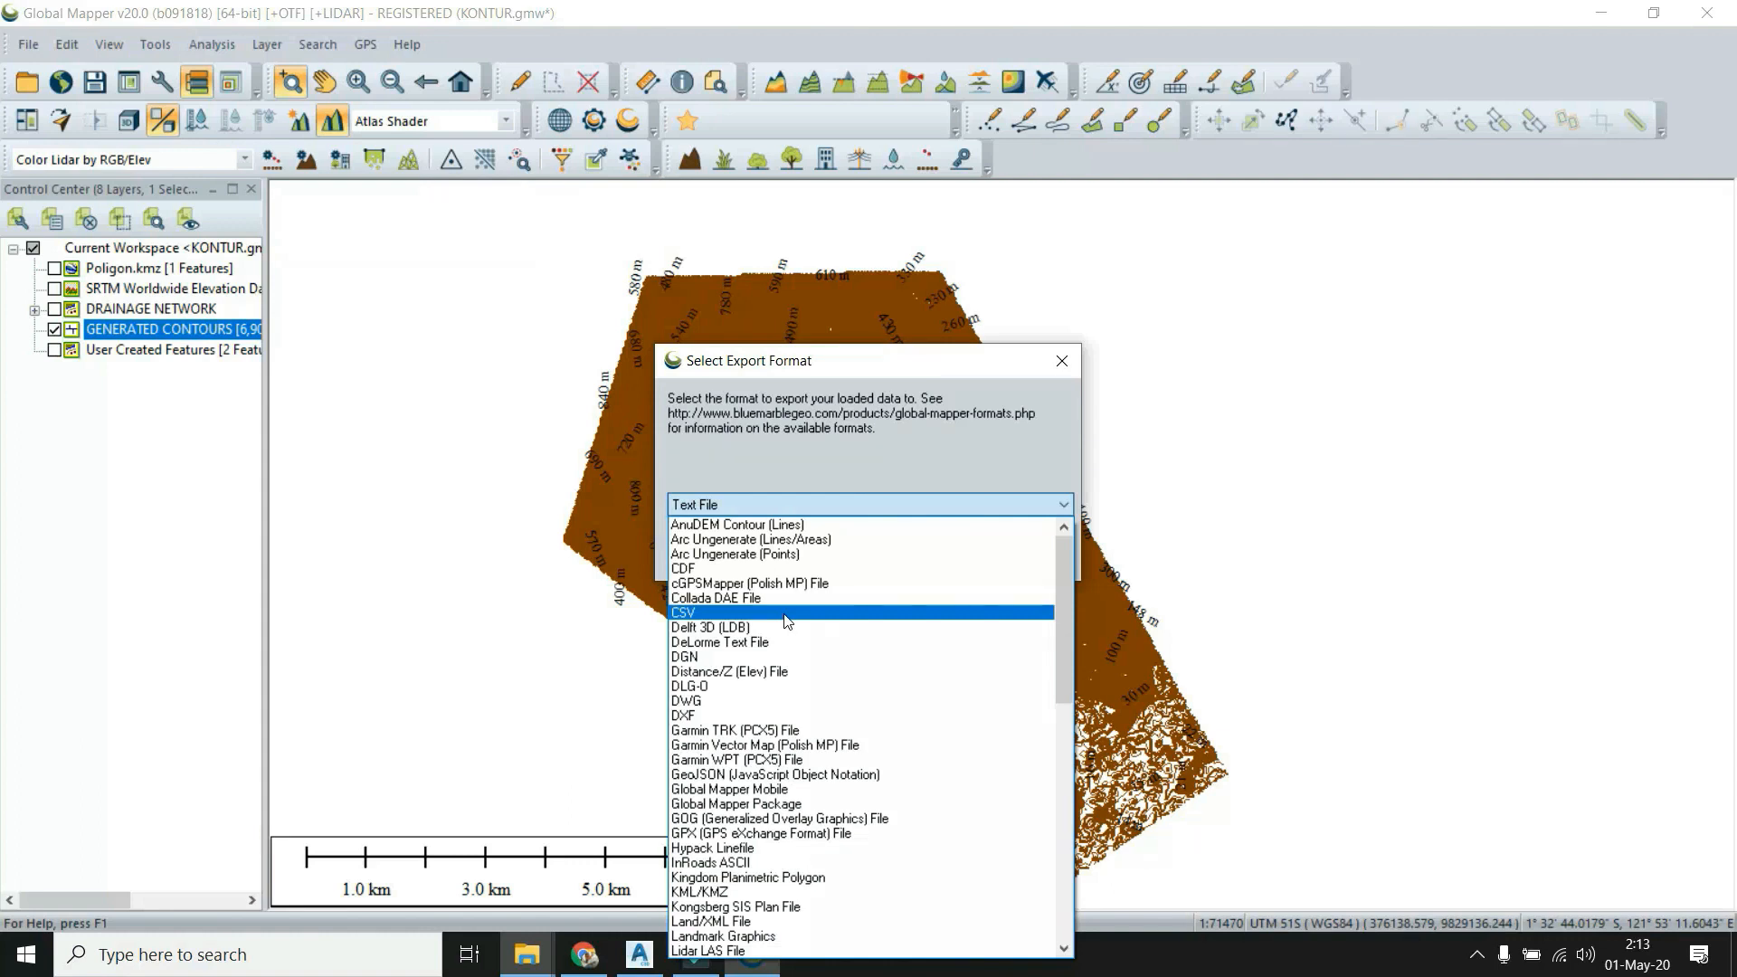
scroll(742, 679, down, 2)
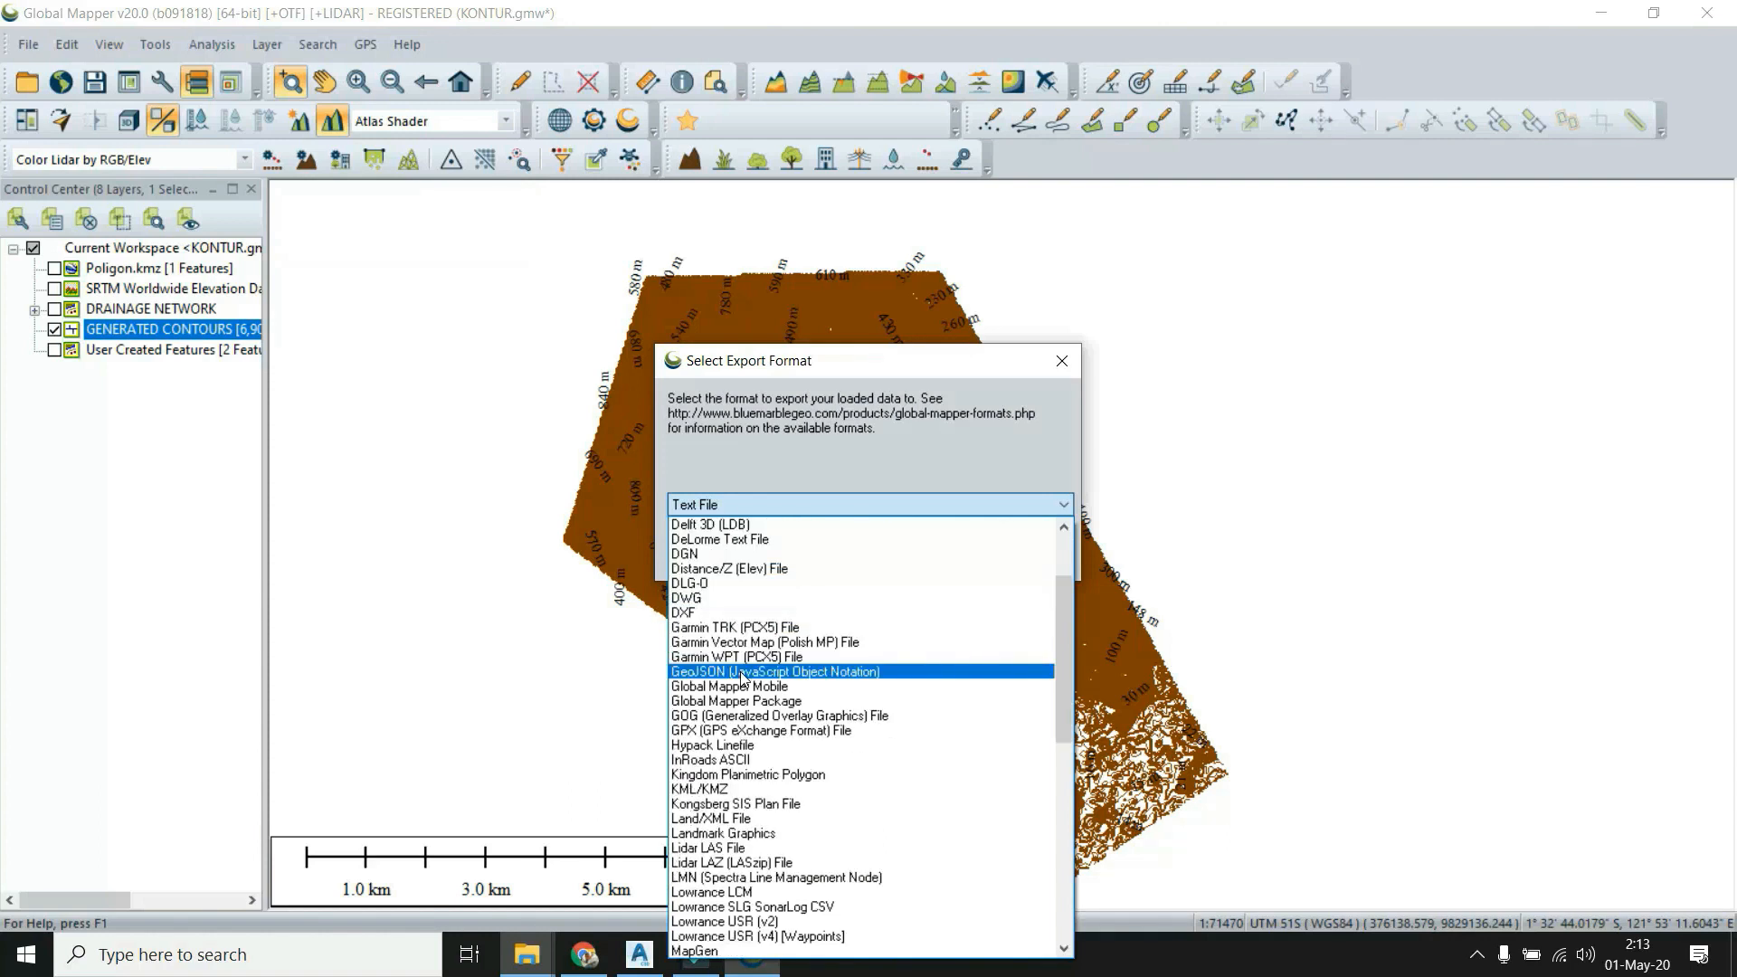
scroll(742, 679, down, 5)
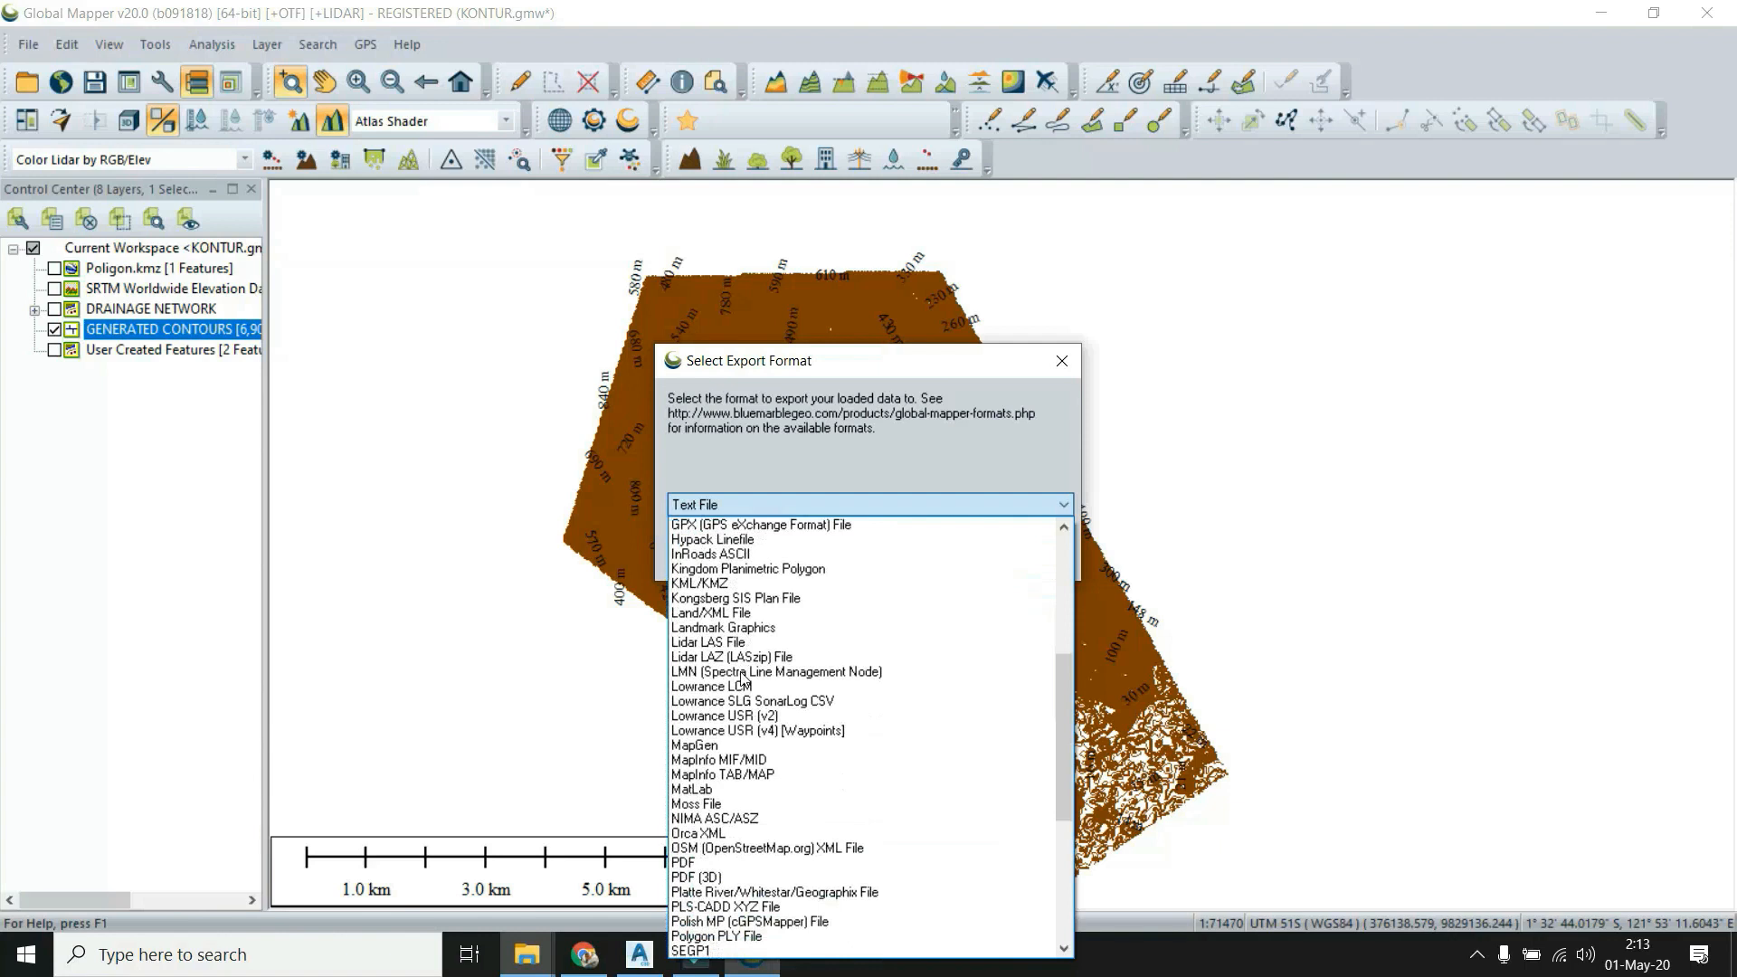
scroll(742, 680, down, 7)
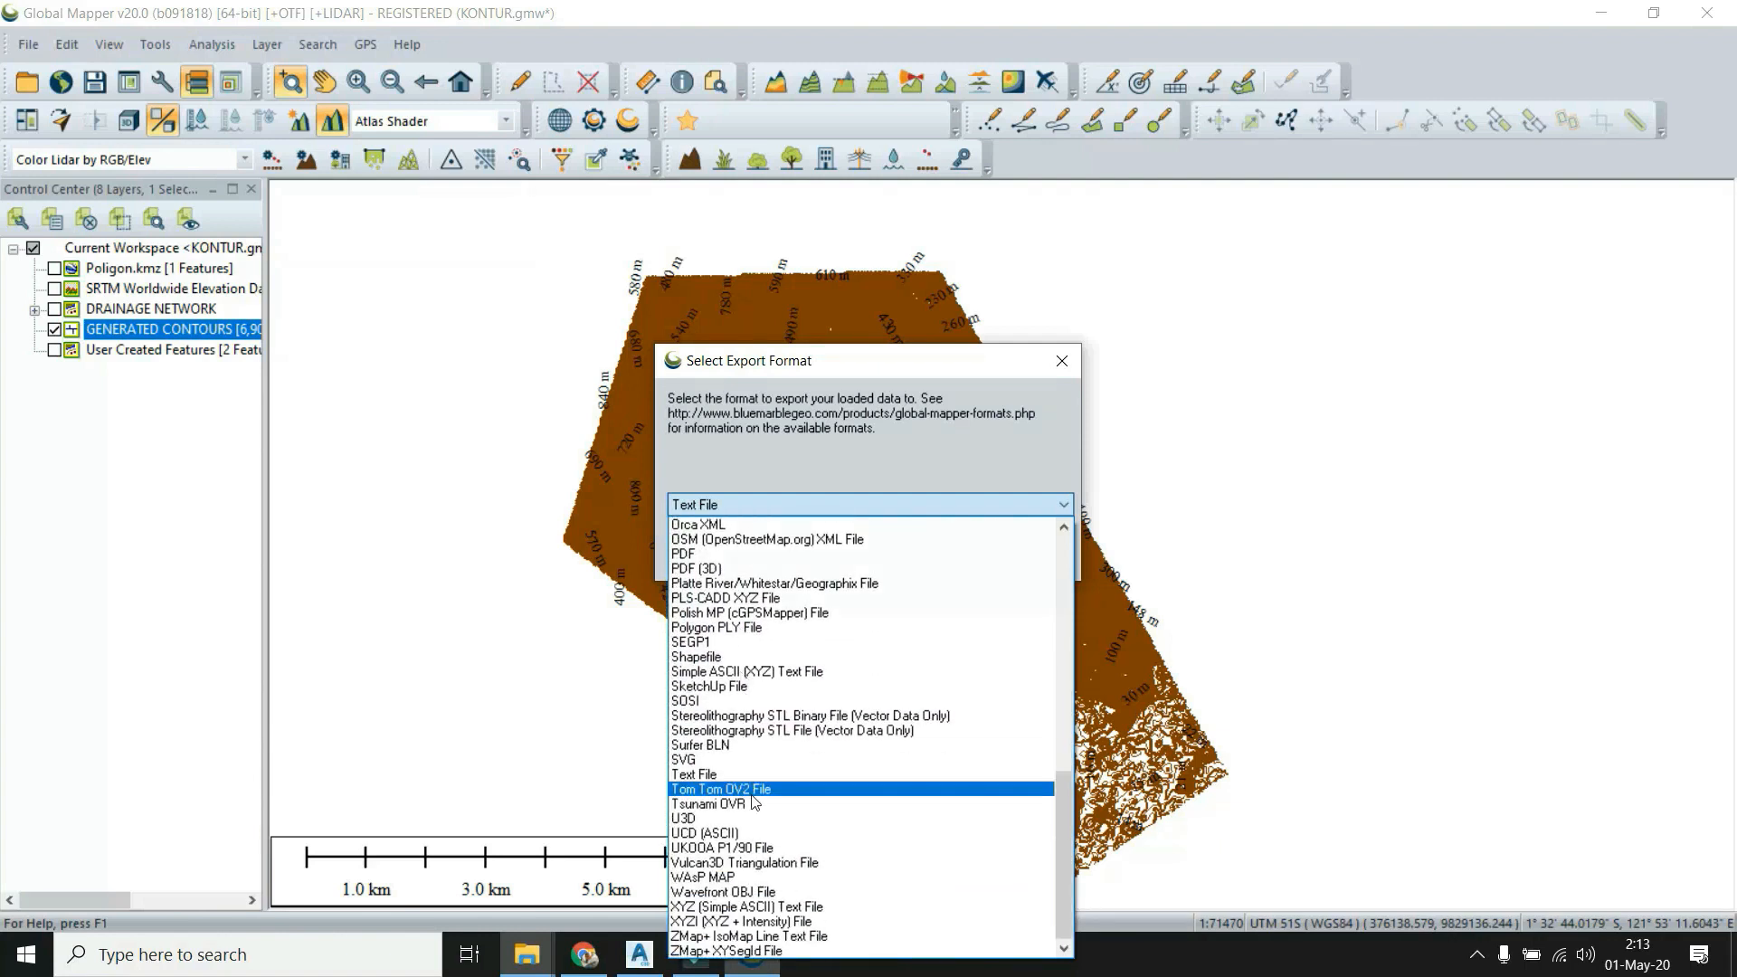
click(706, 777)
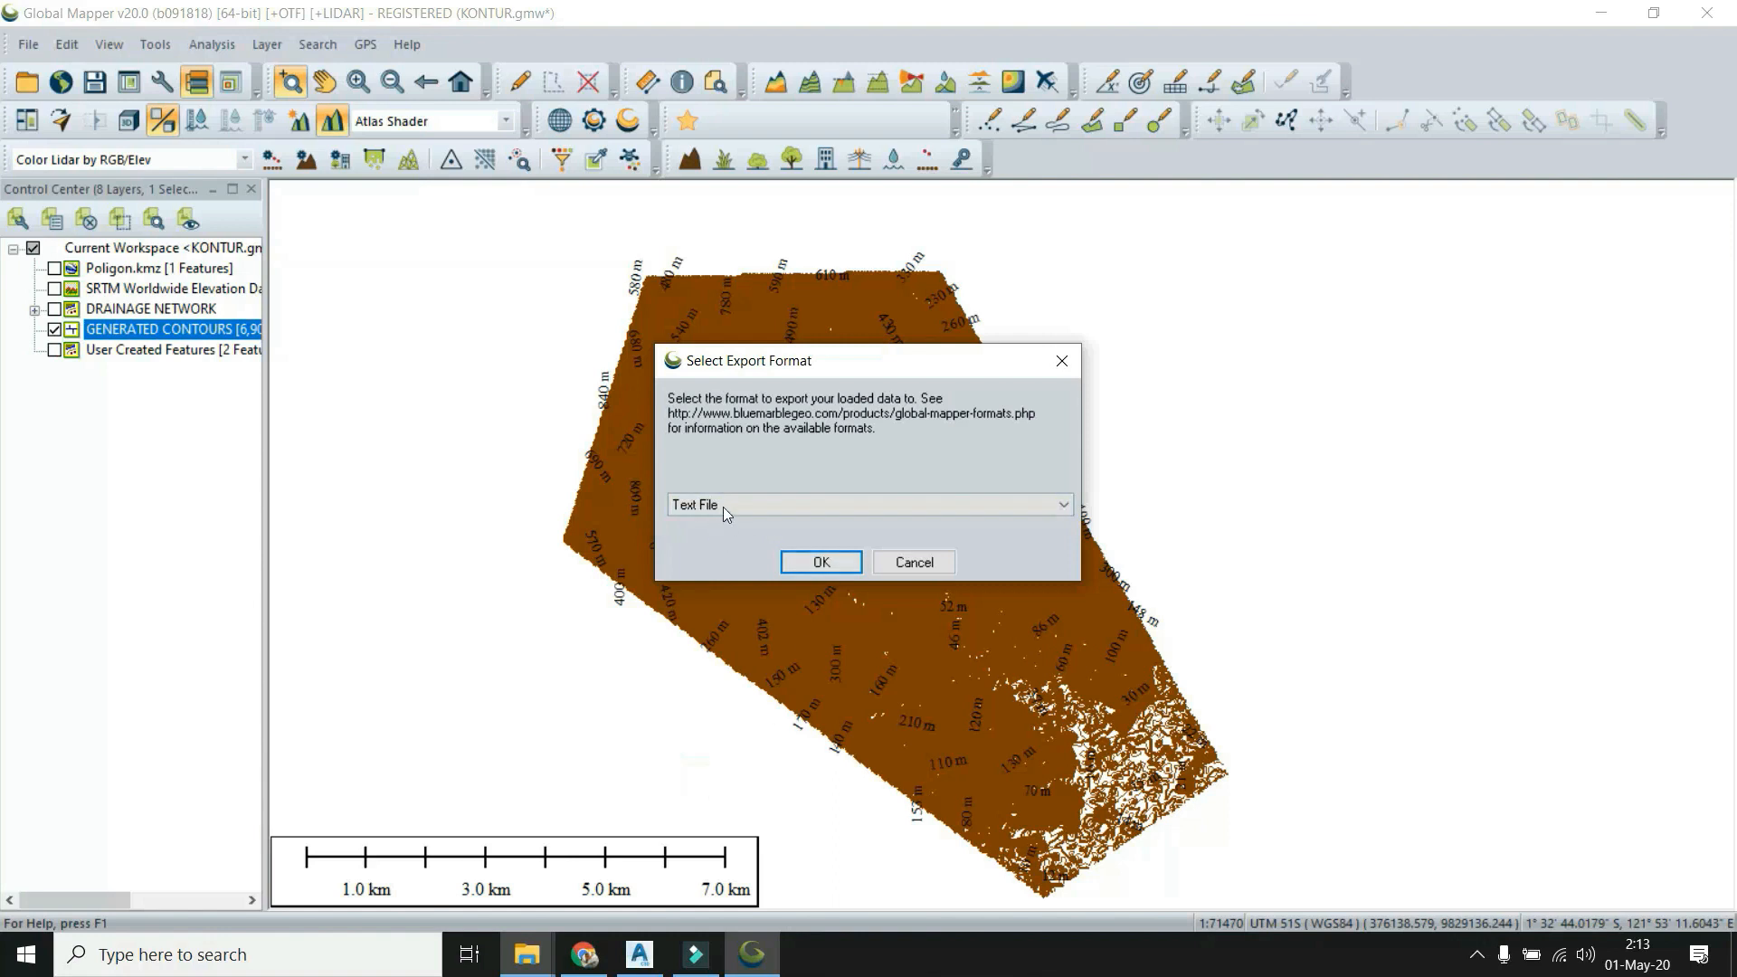
click(821, 563)
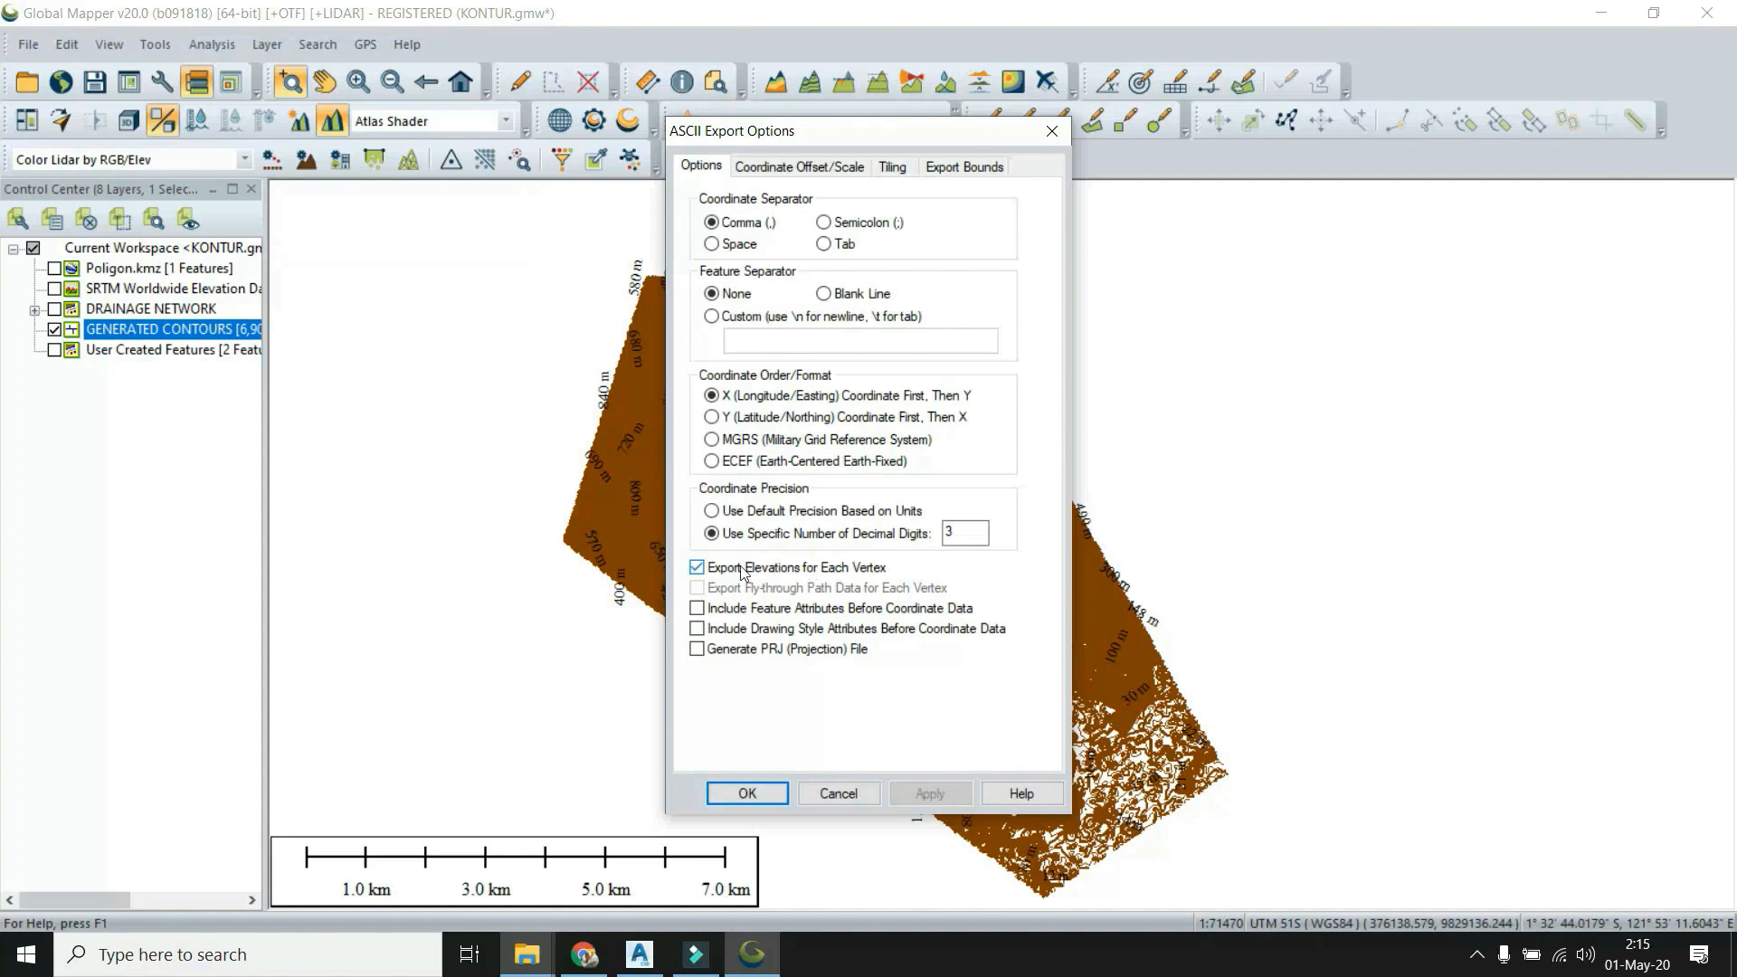
Accept the ASCII export options with elevations for each vertex and save the contour export as Data ukur.
click(762, 793)
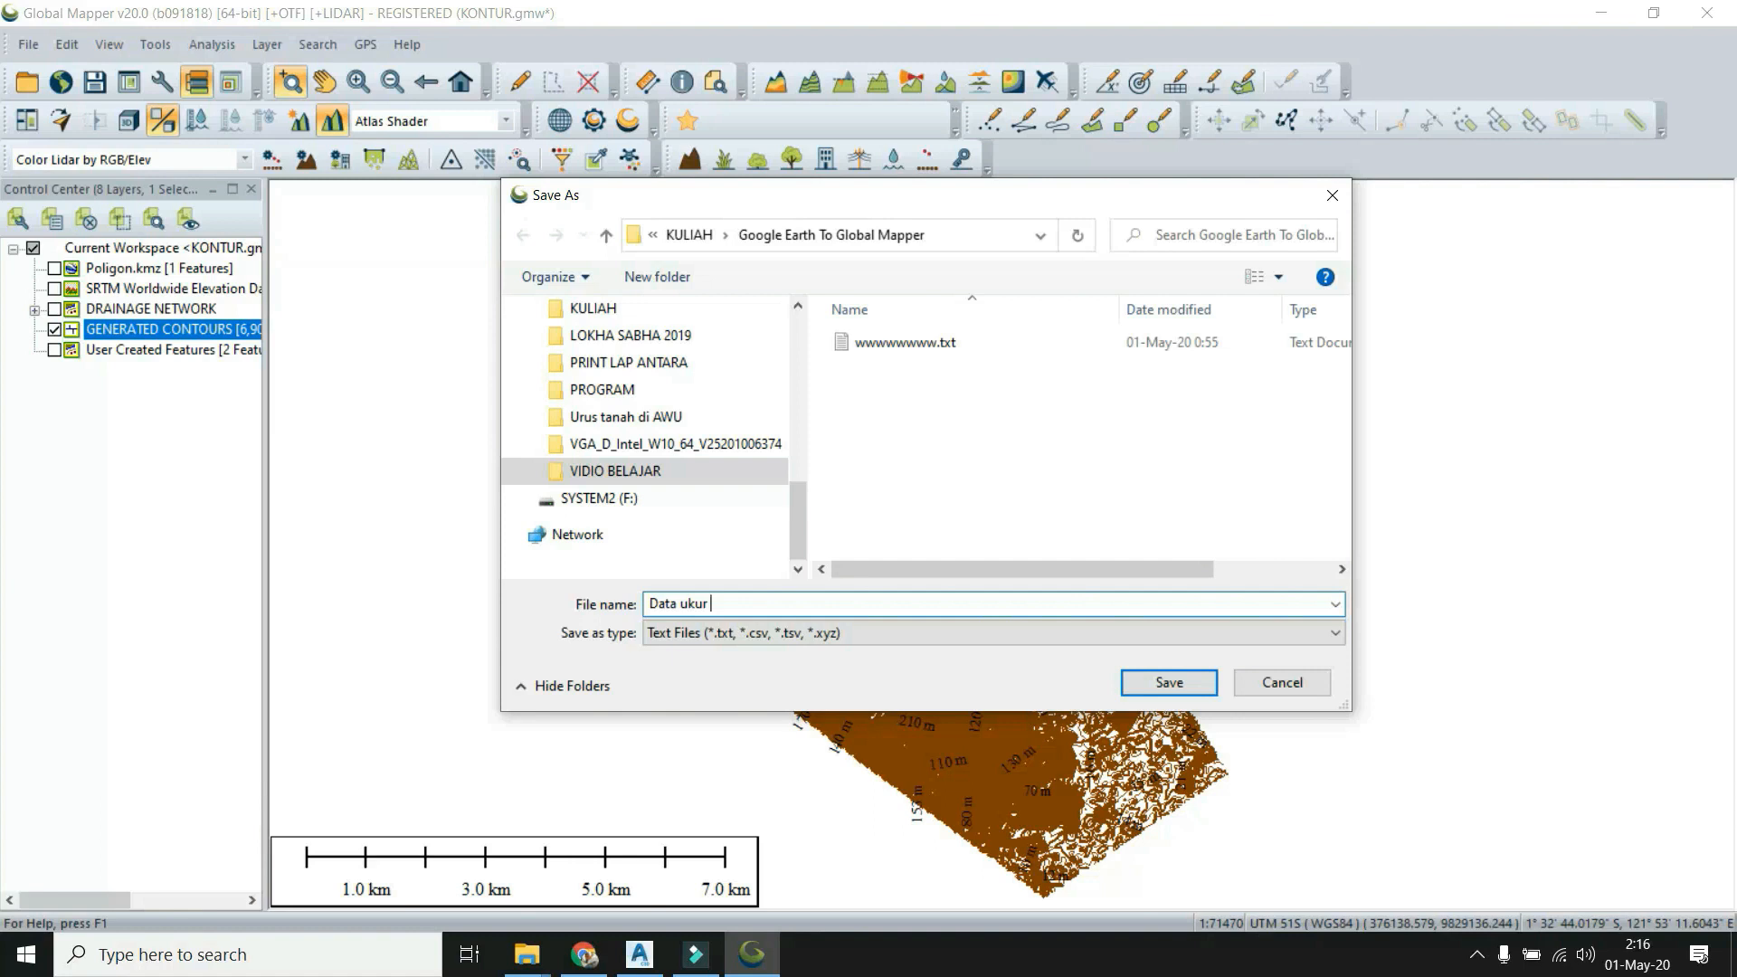
click(1132, 689)
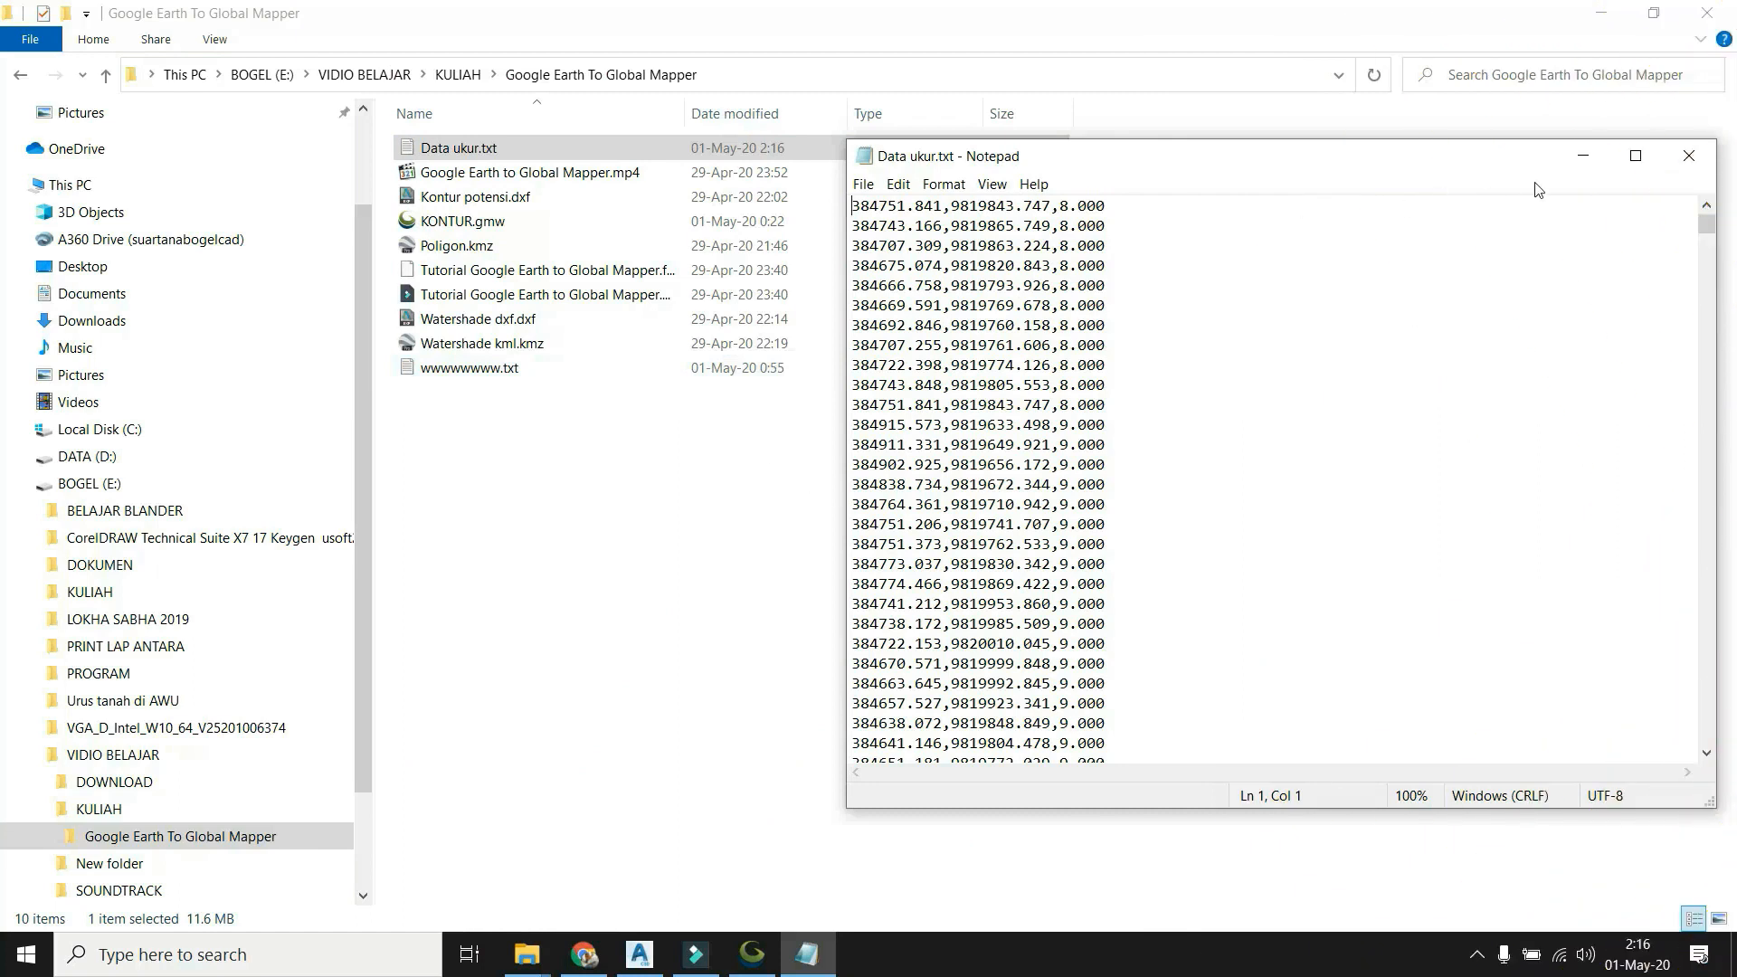
Examine the easting, northing and elevation values in the exported Data ukur.txt in Notepad.
click(1636, 163)
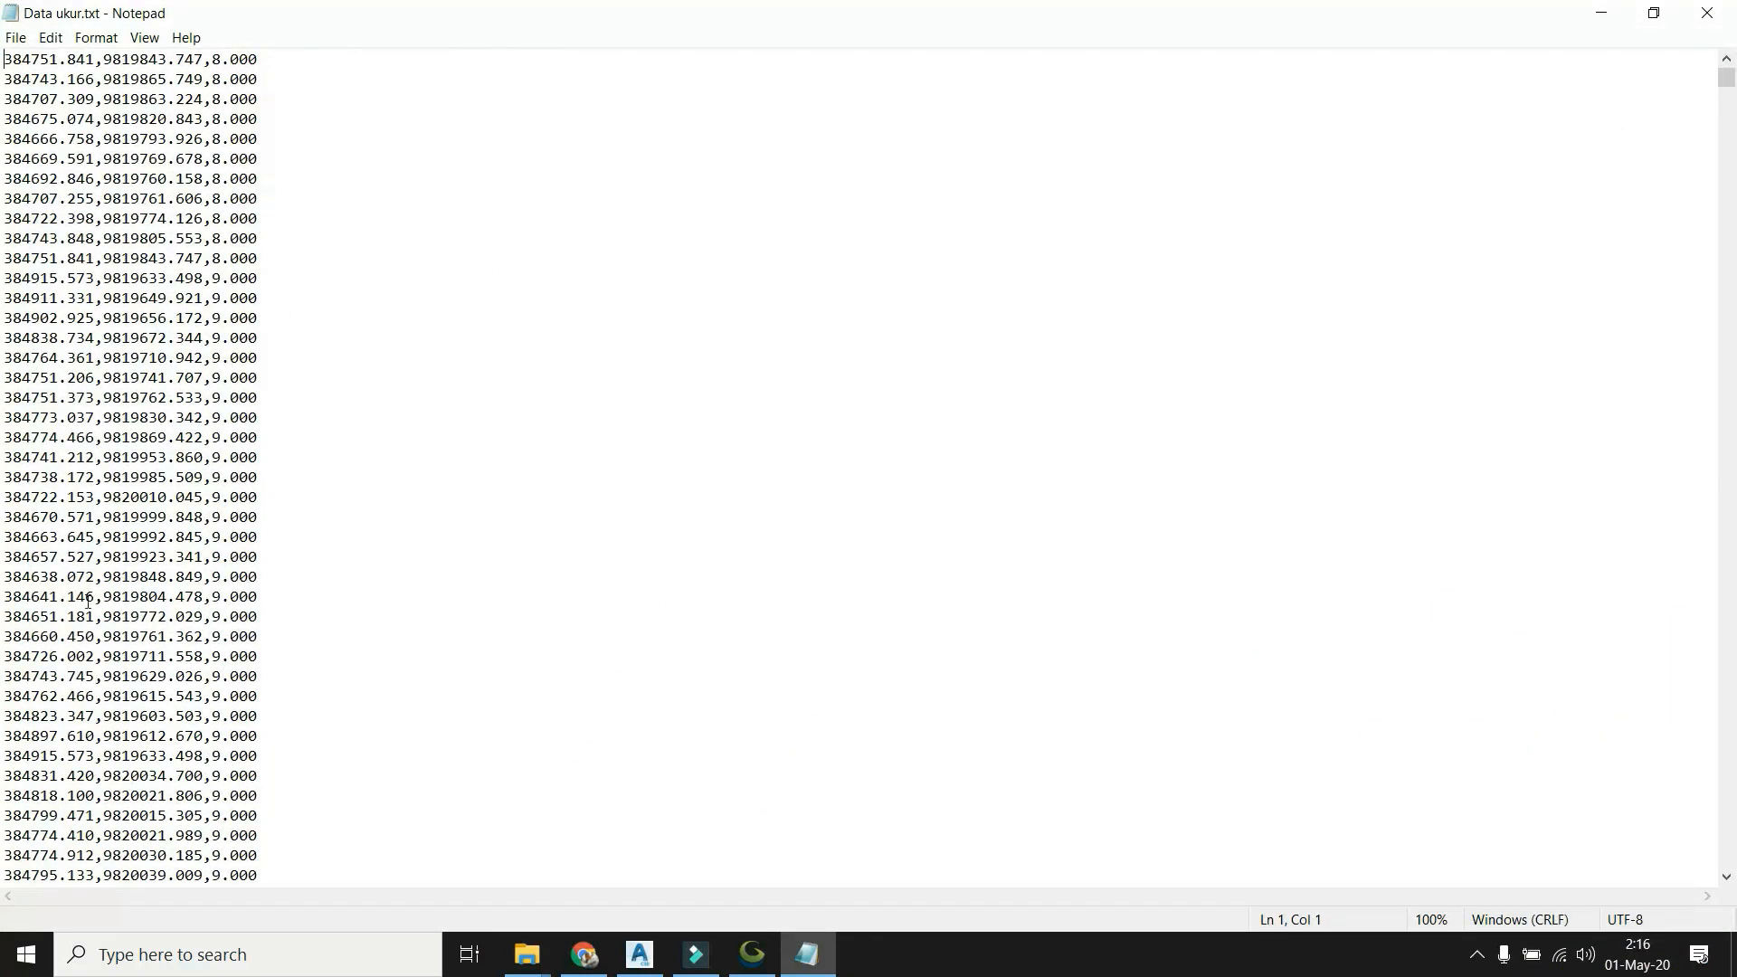
scroll(182, 647, down, 20)
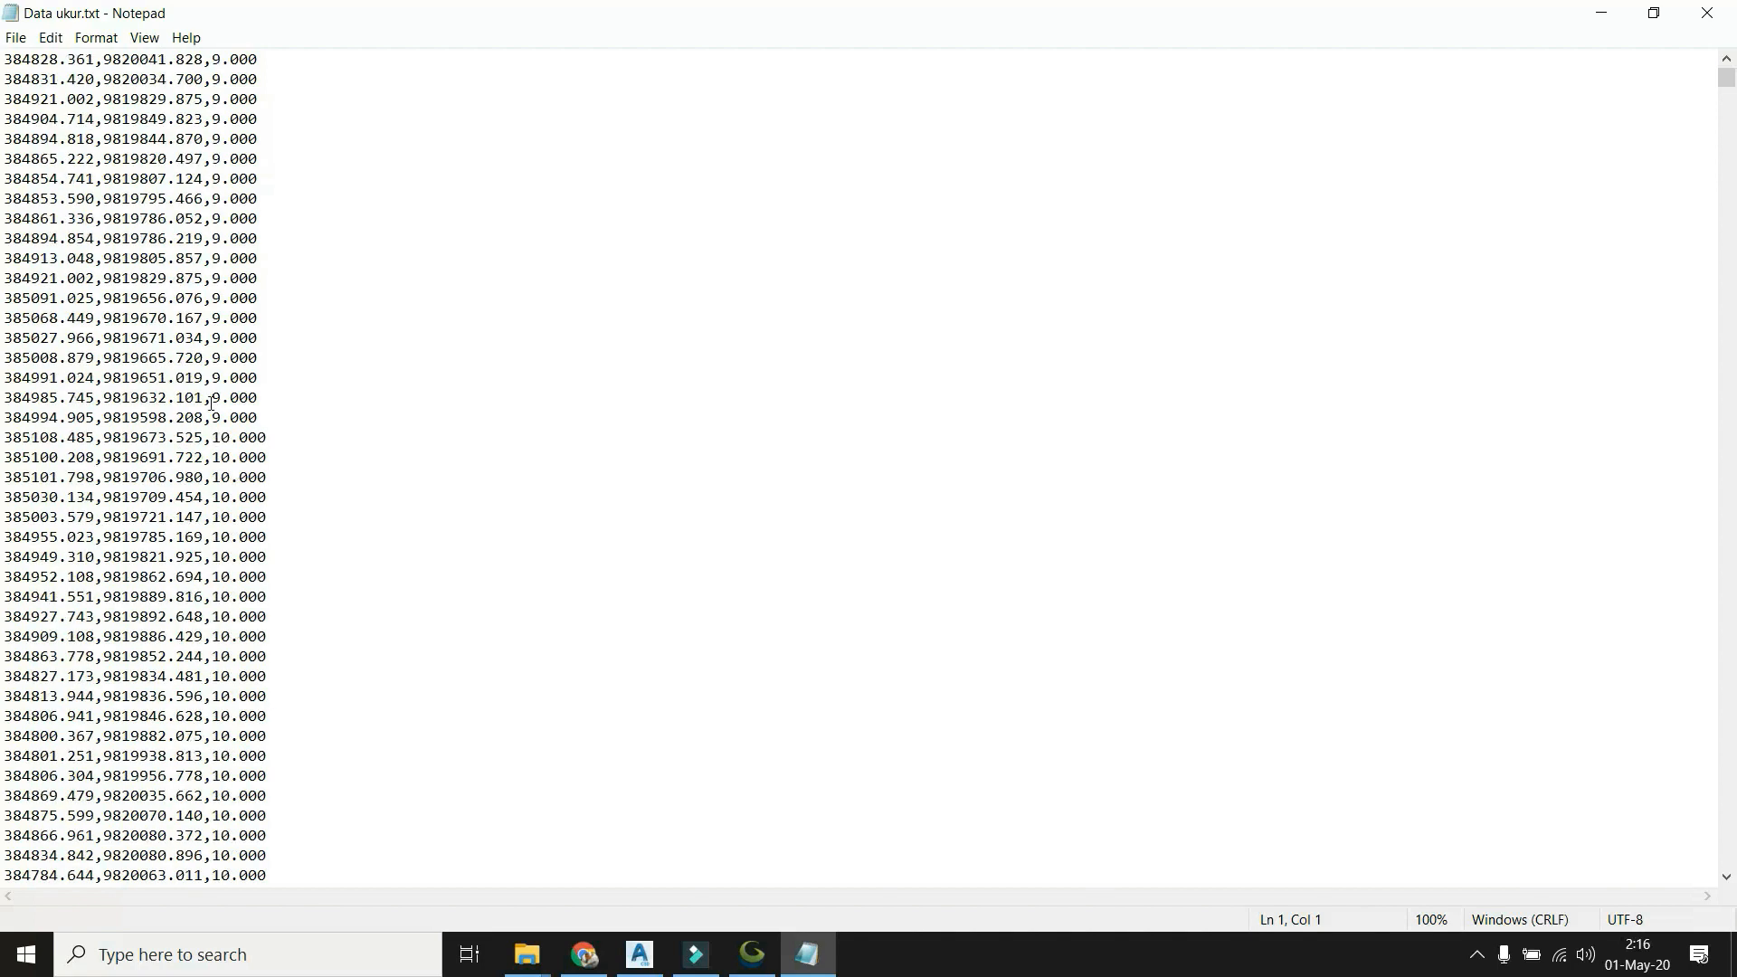
scroll(136, 674, up, 15)
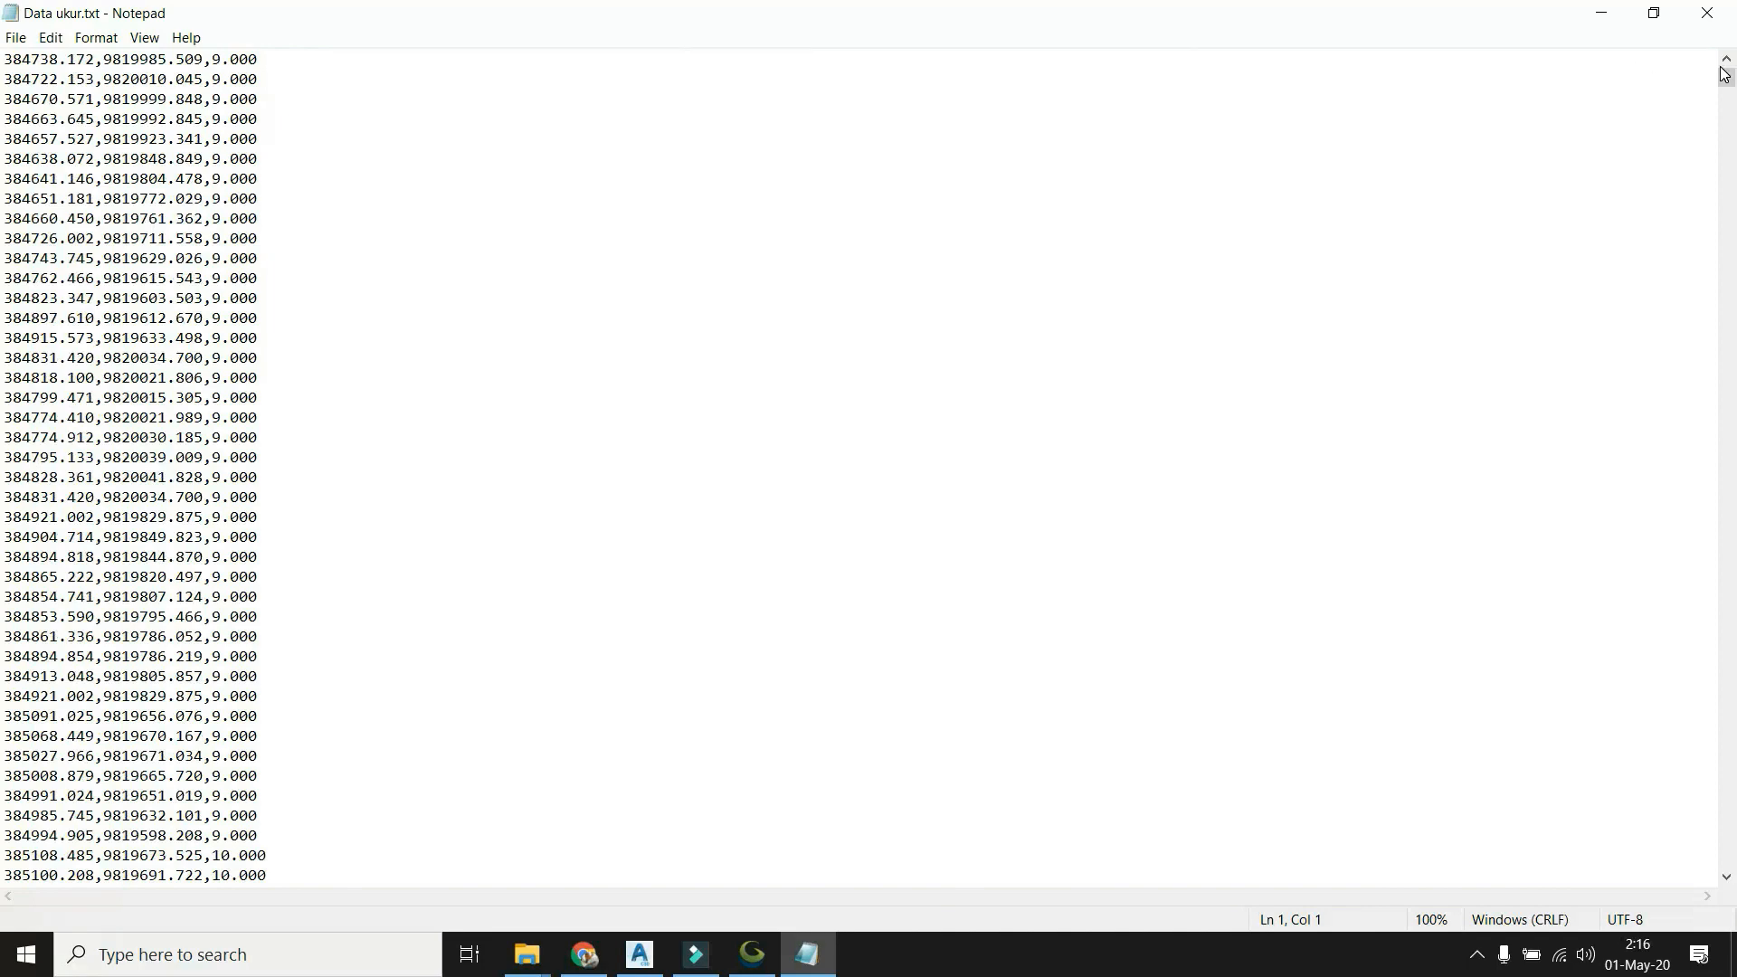
mouse_move(1730, 74)
mouse_down()
mouse_move(1735, 917)
mouse_move(1734, 62)
mouse_up()
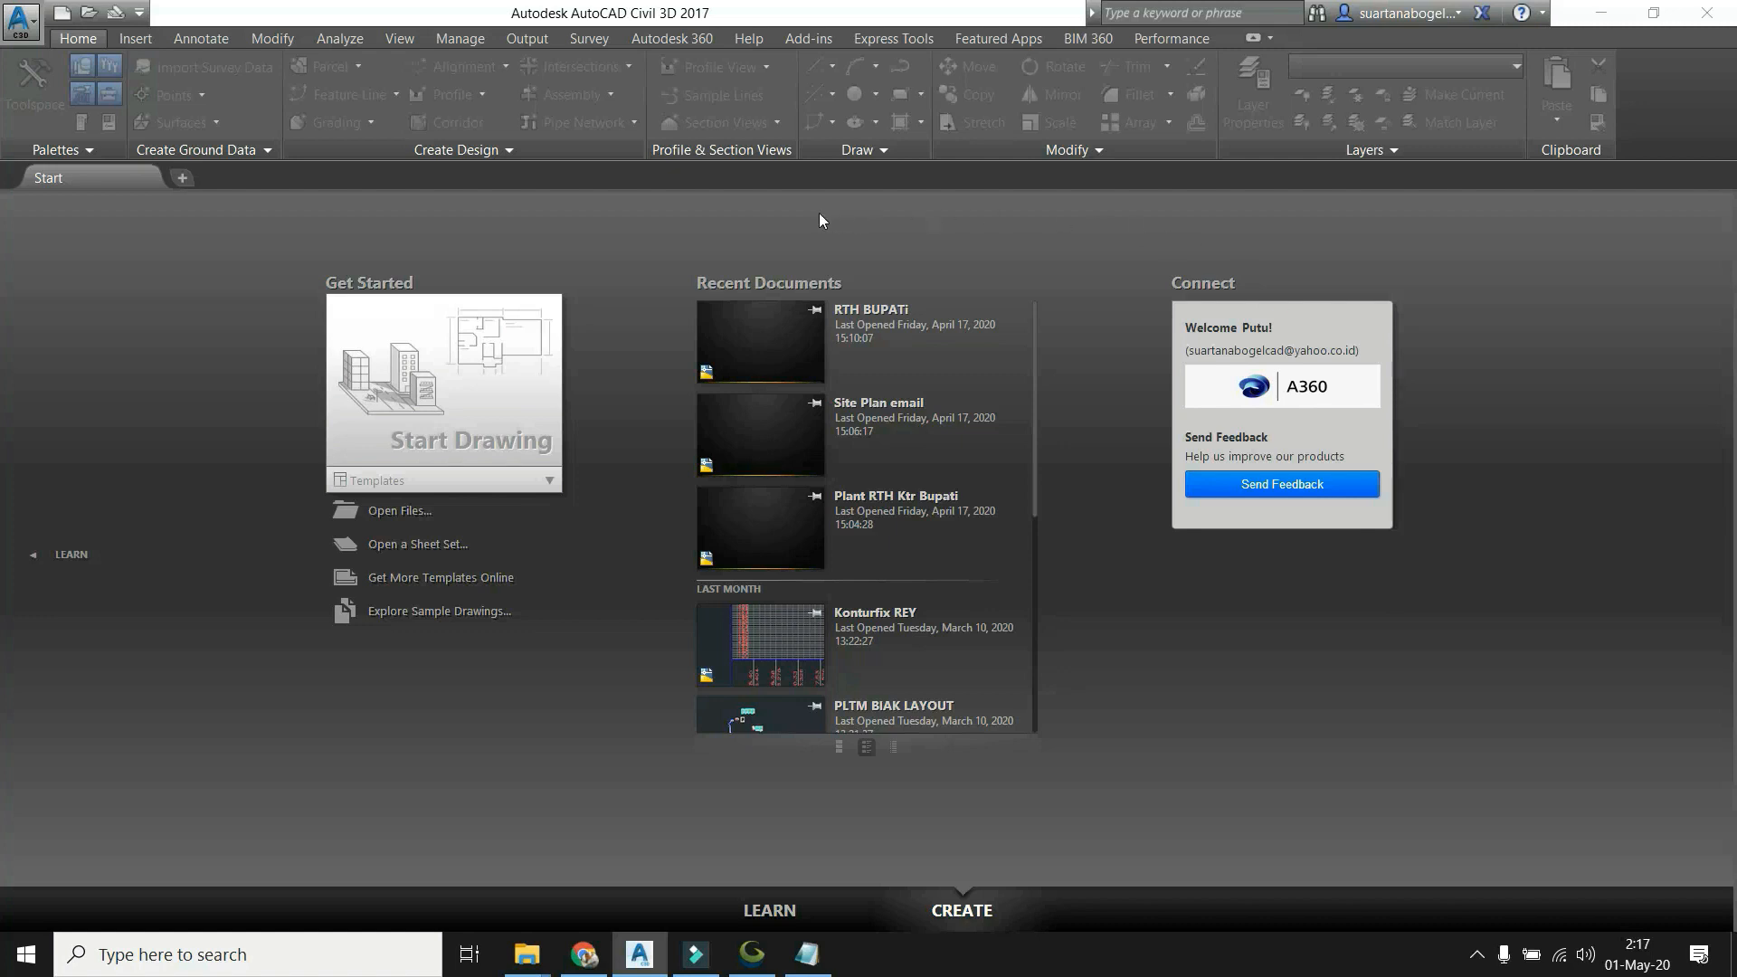
Switch to AutoCAD Civil 3D, start a new drawing and open its drawing settings for units and zone.
click(432, 410)
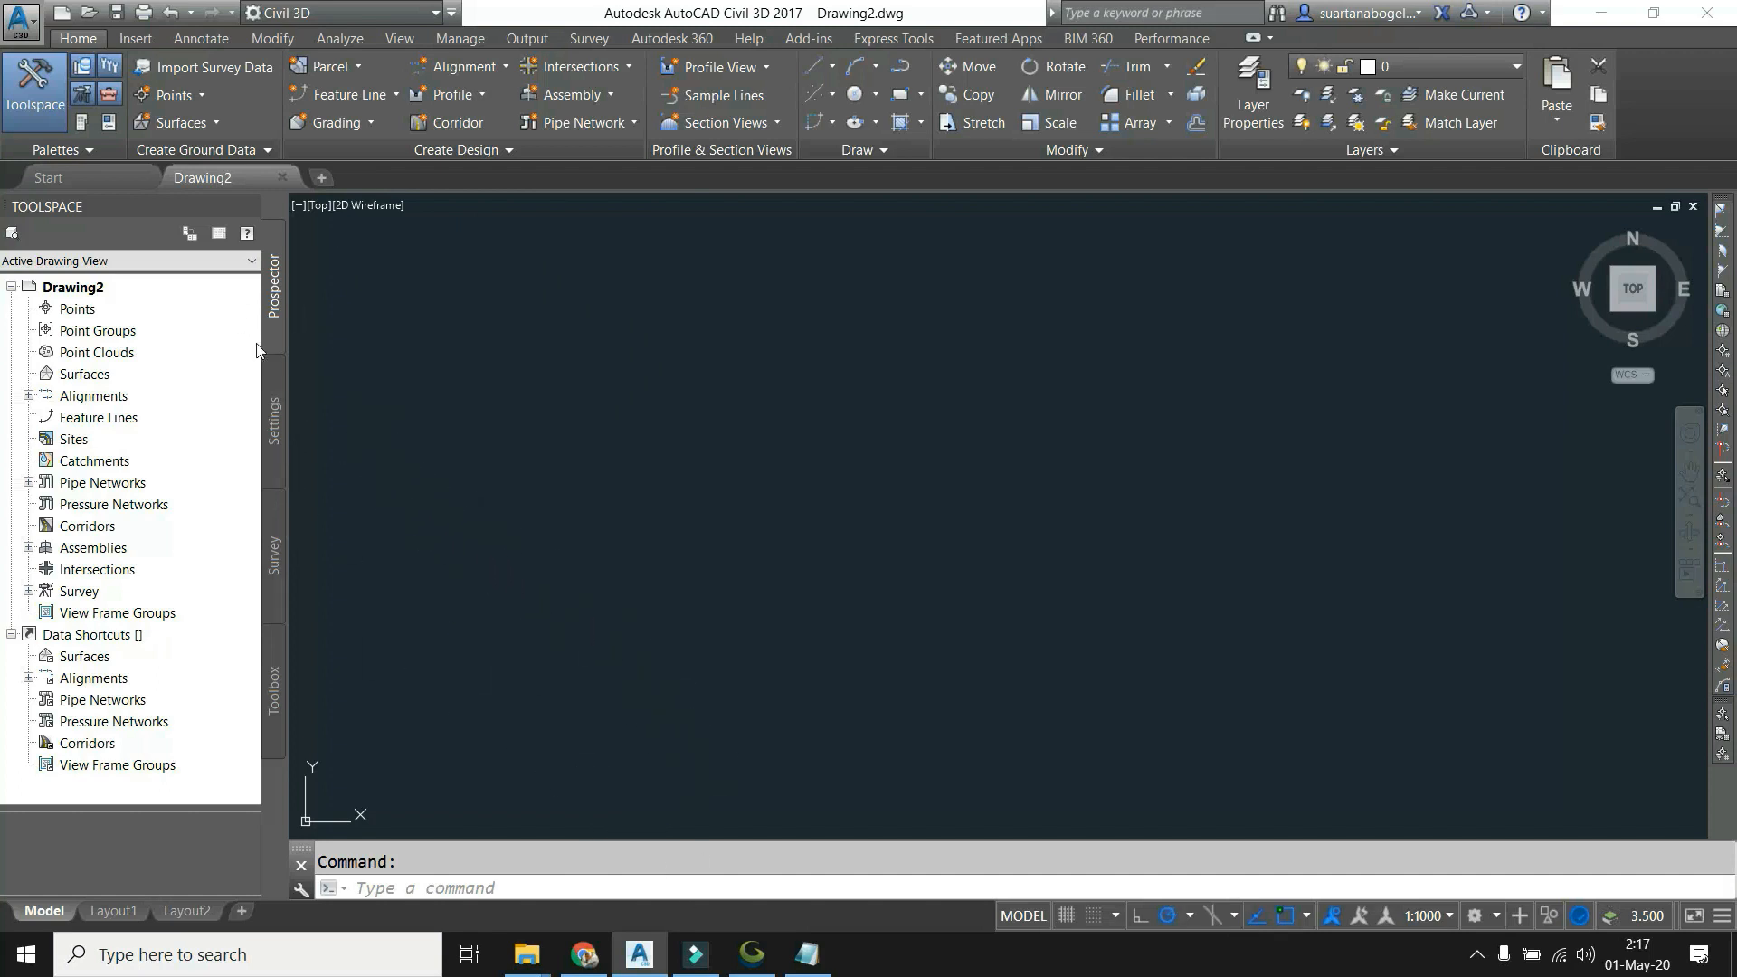
click(281, 421)
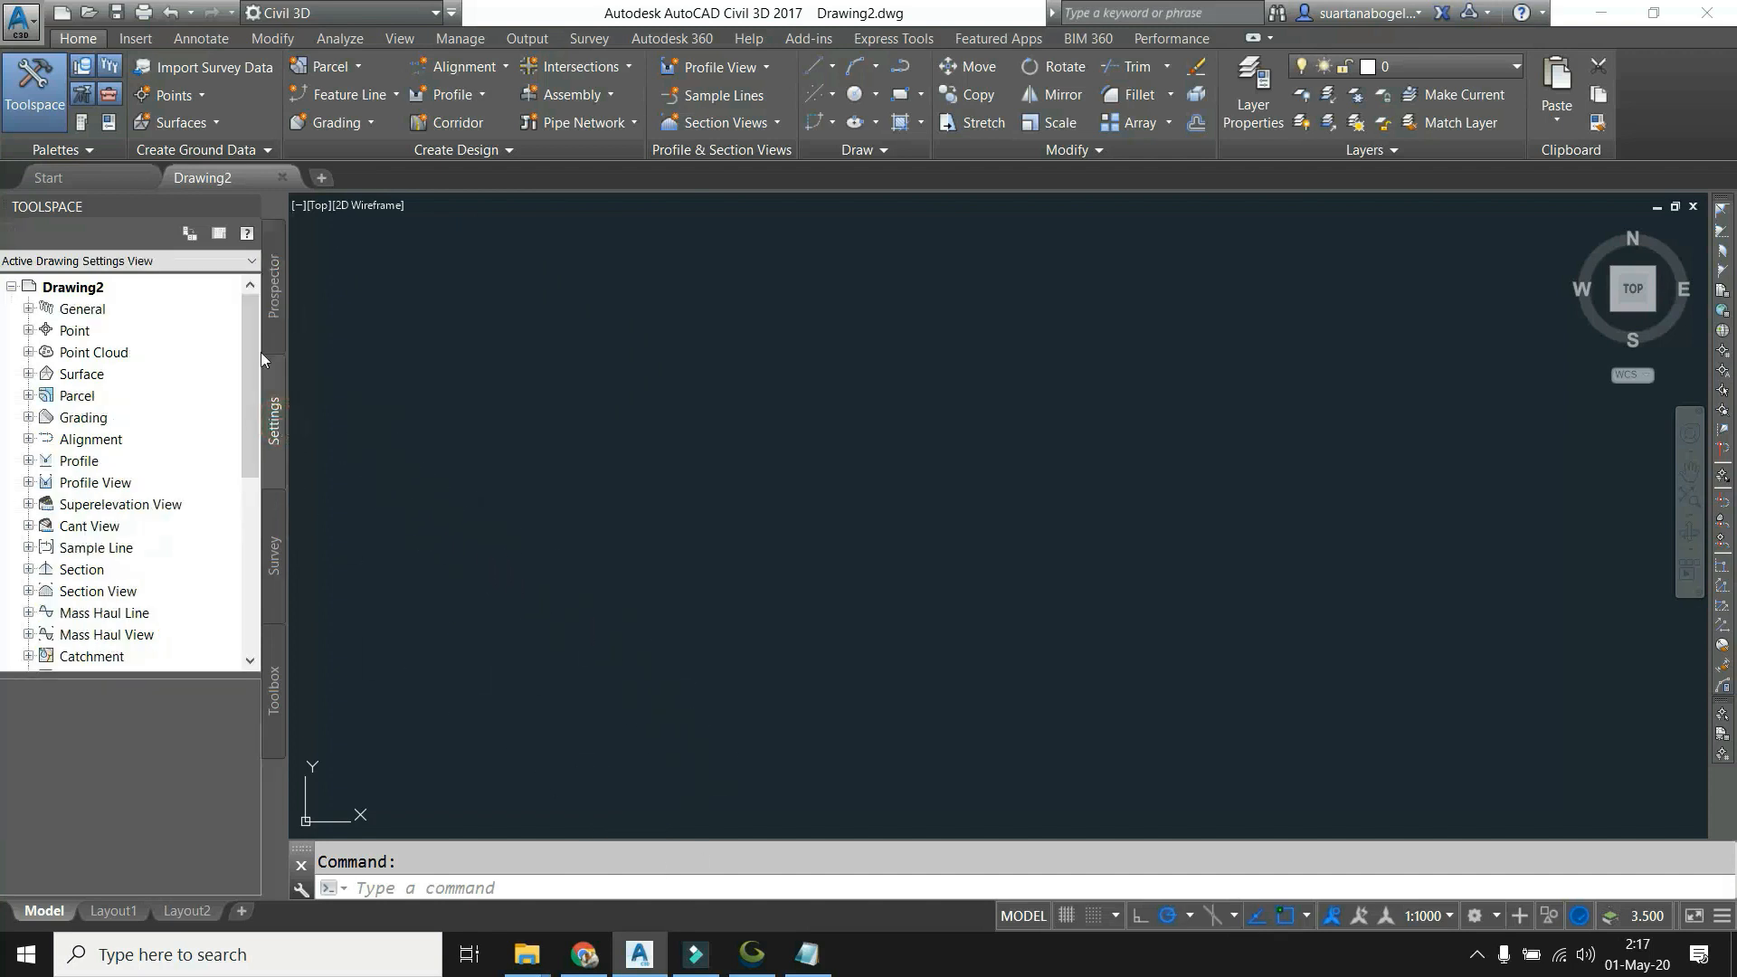
click(65, 289)
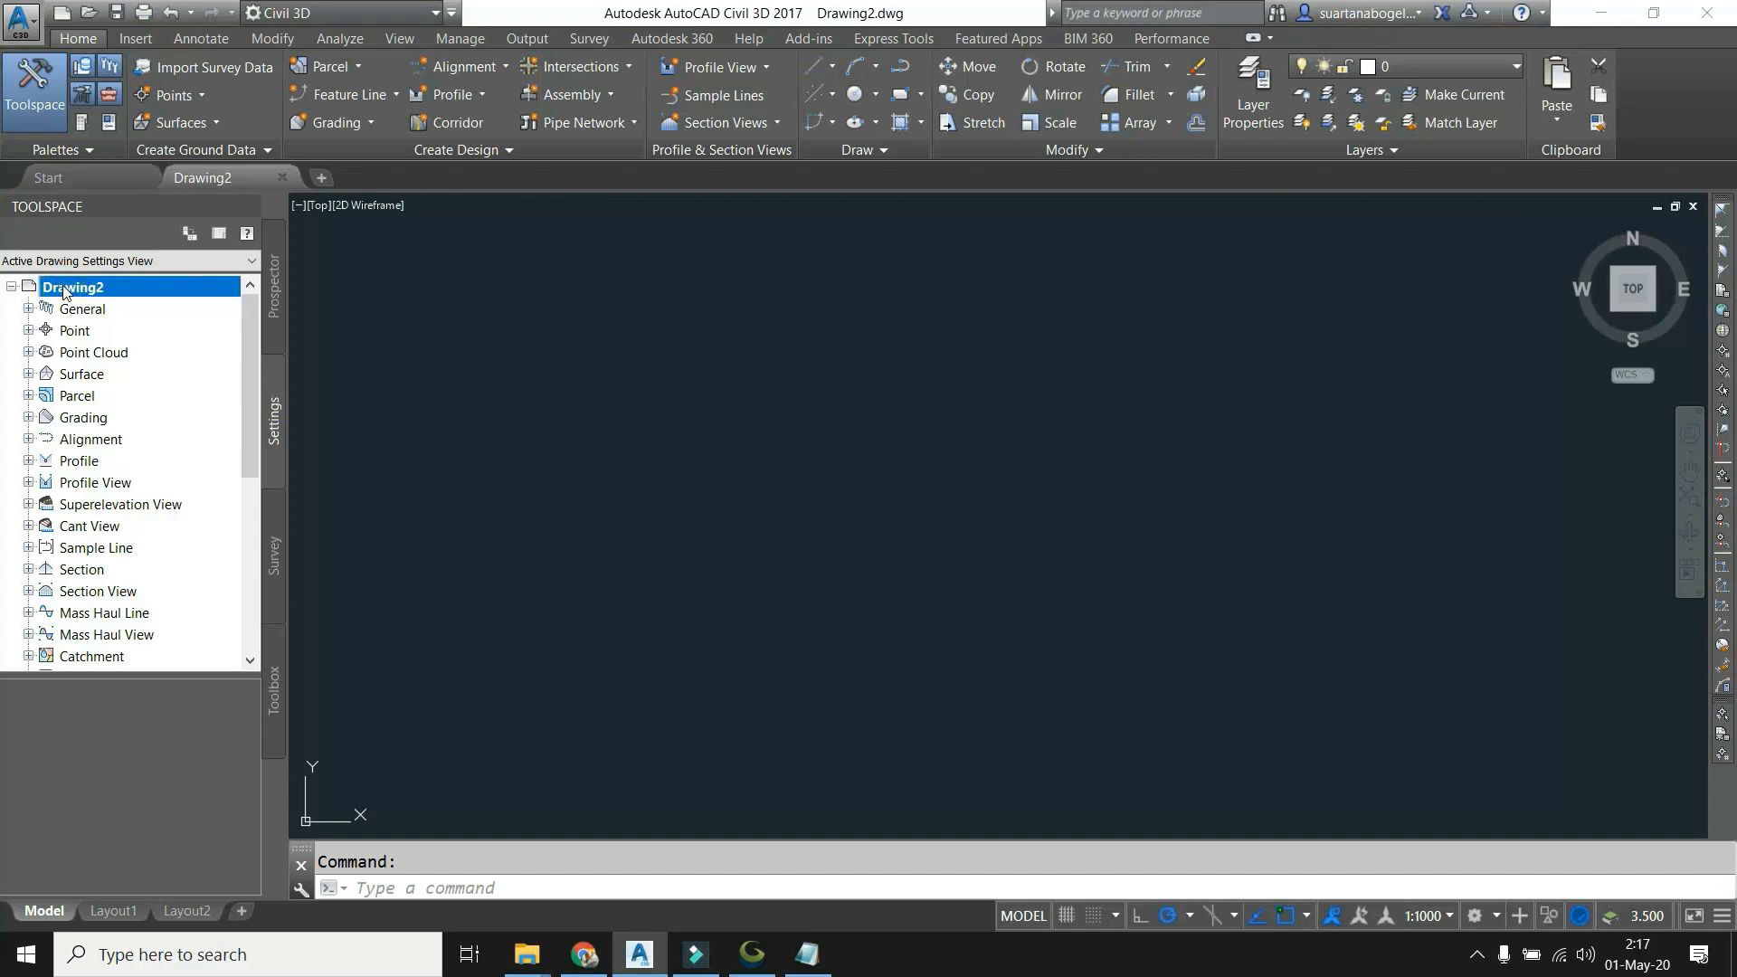
right_click(65, 290)
click(134, 299)
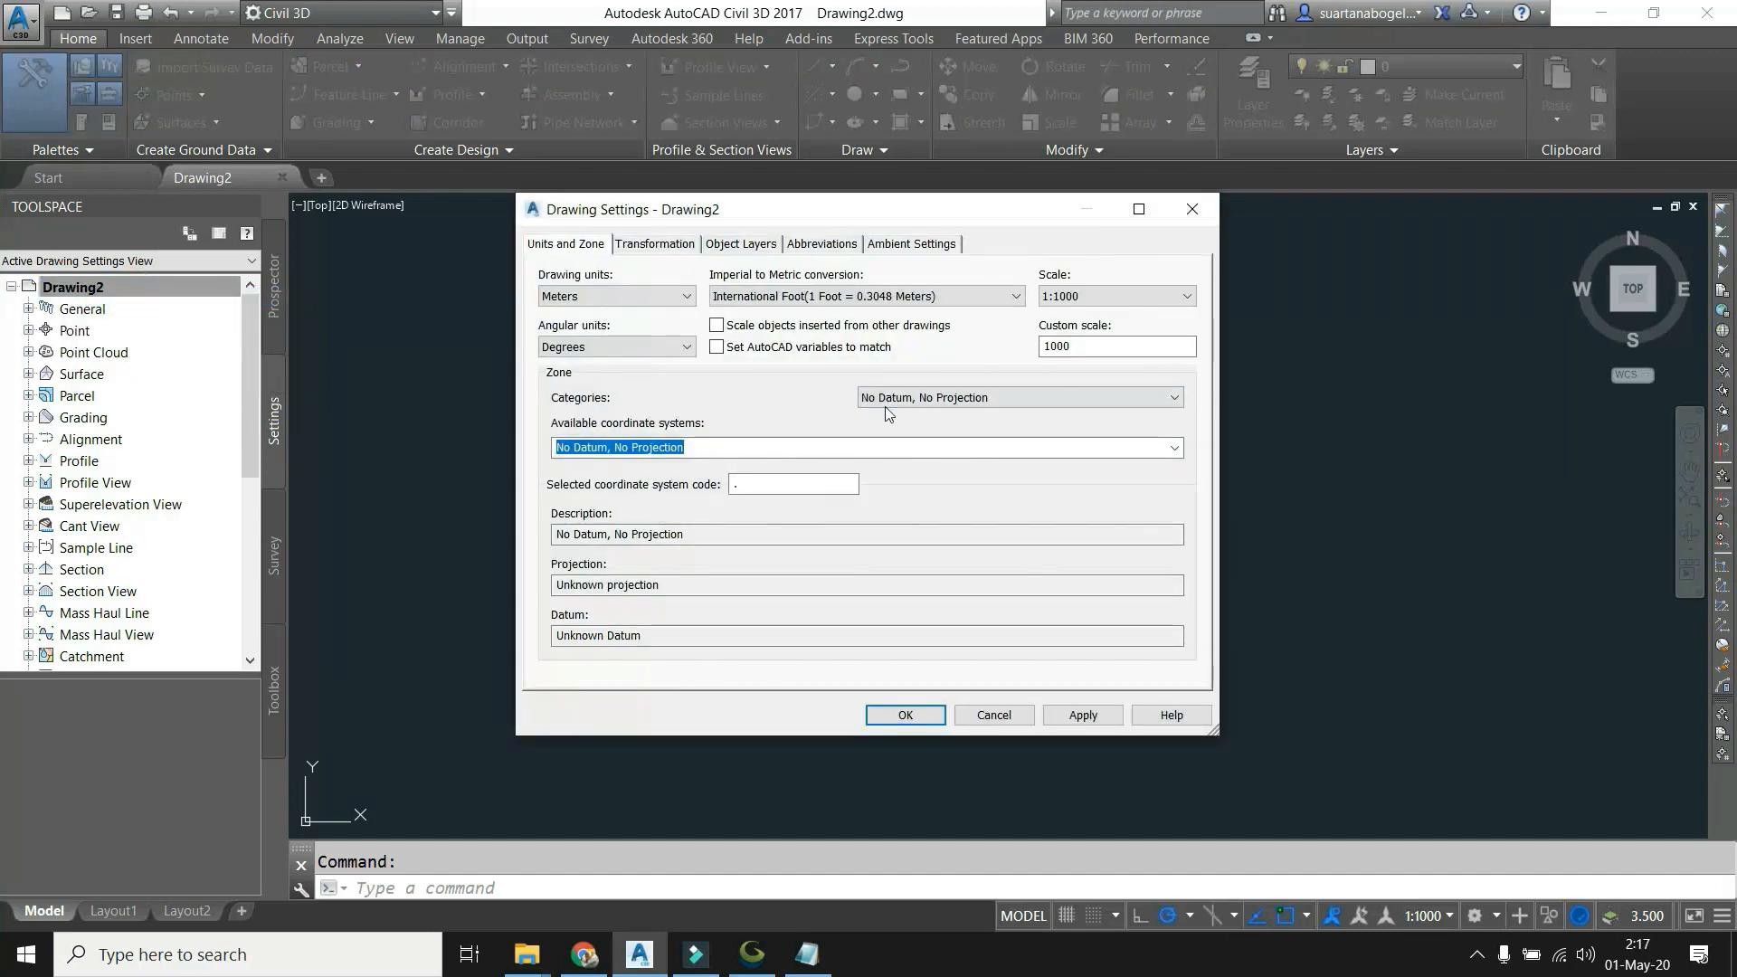
Set the drawing's zone category to UTM, WGS84 Datum and its coordinate system to Zone 51 South, then apply the settings.
click(939, 400)
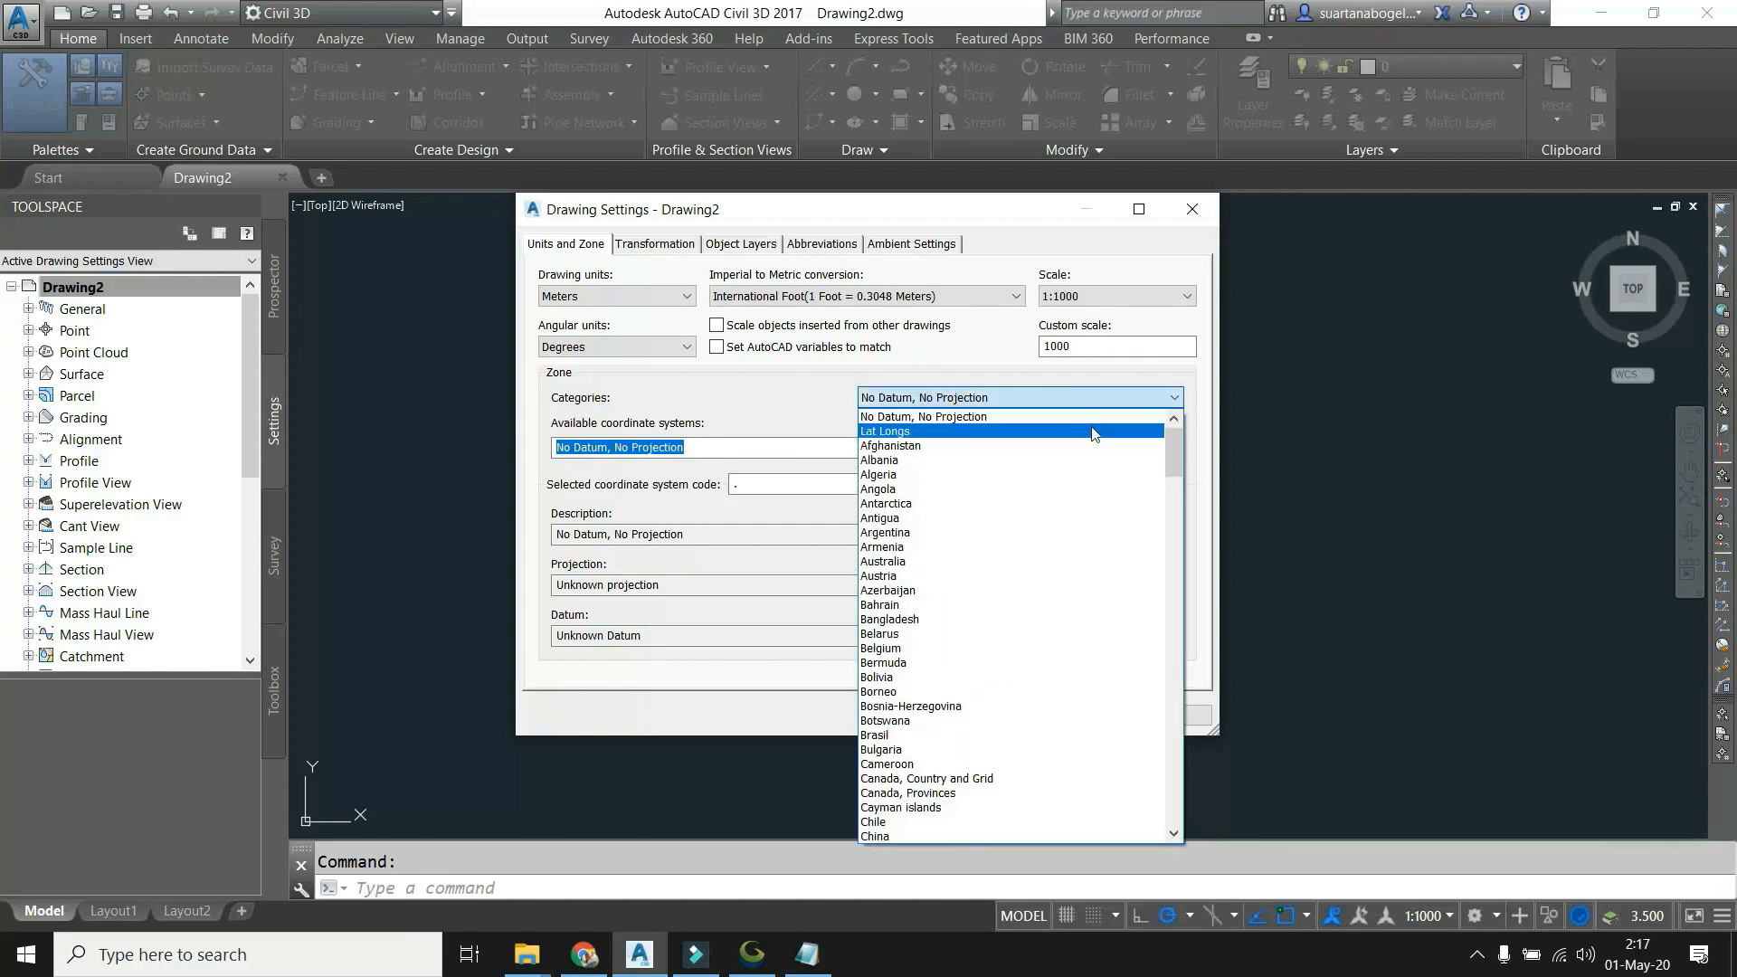
drag(1175, 455, 1214, 801)
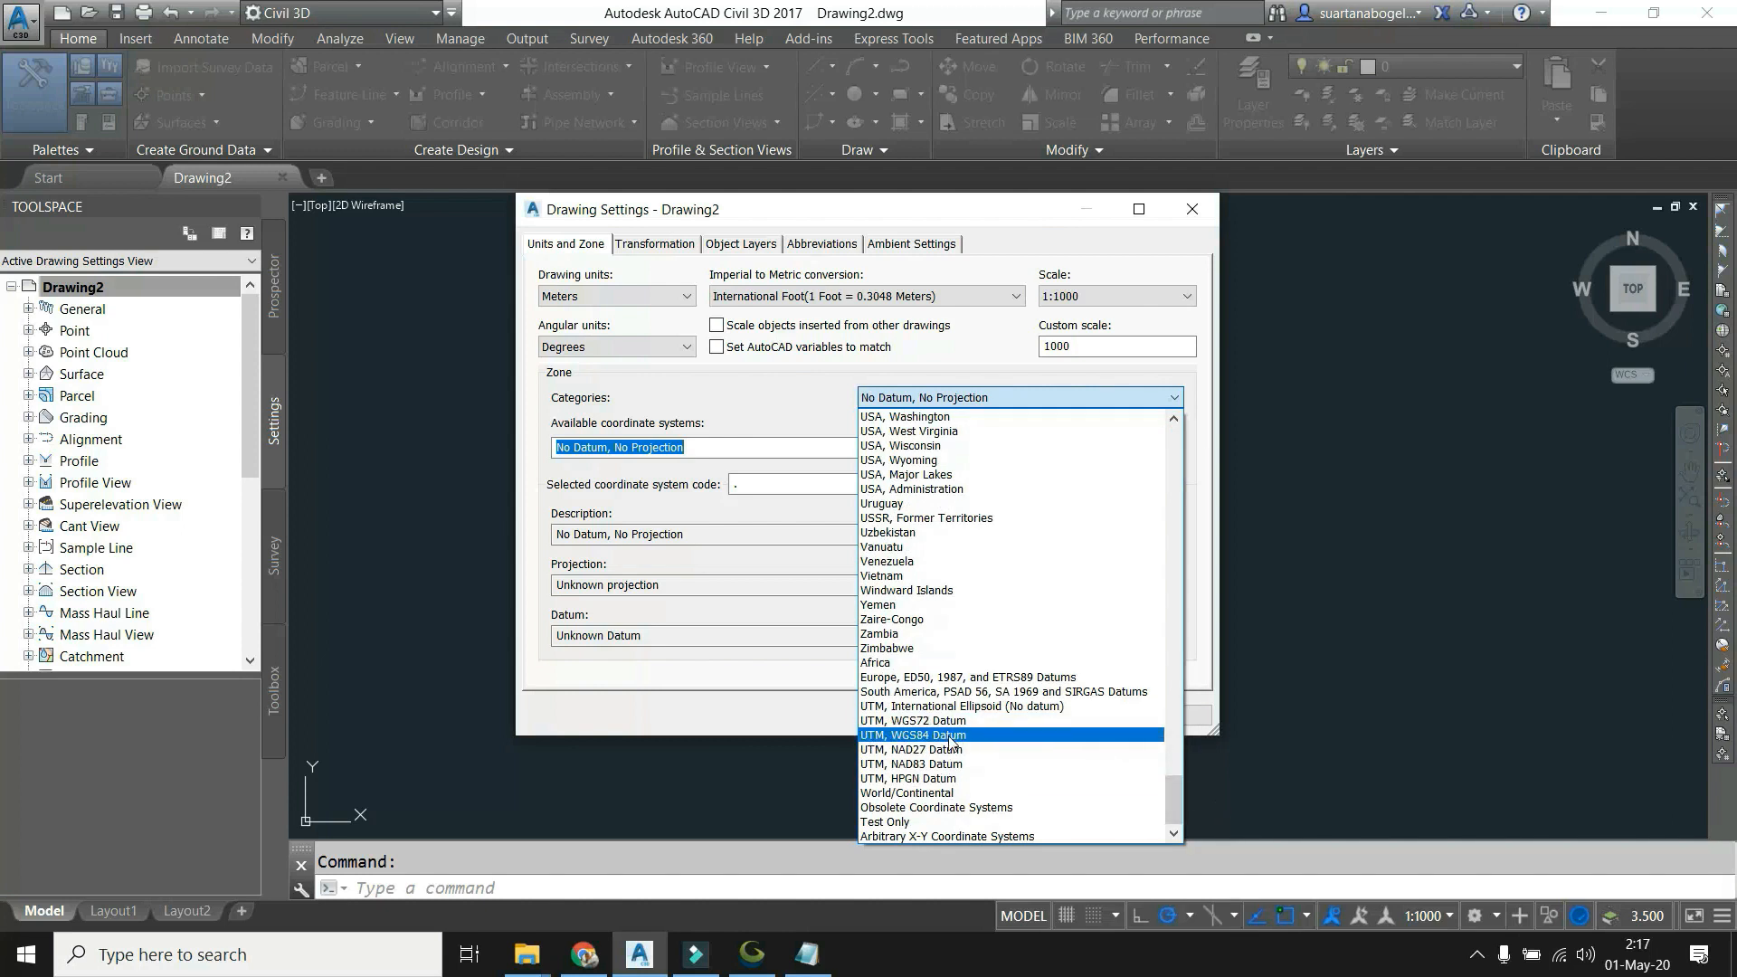
click(950, 736)
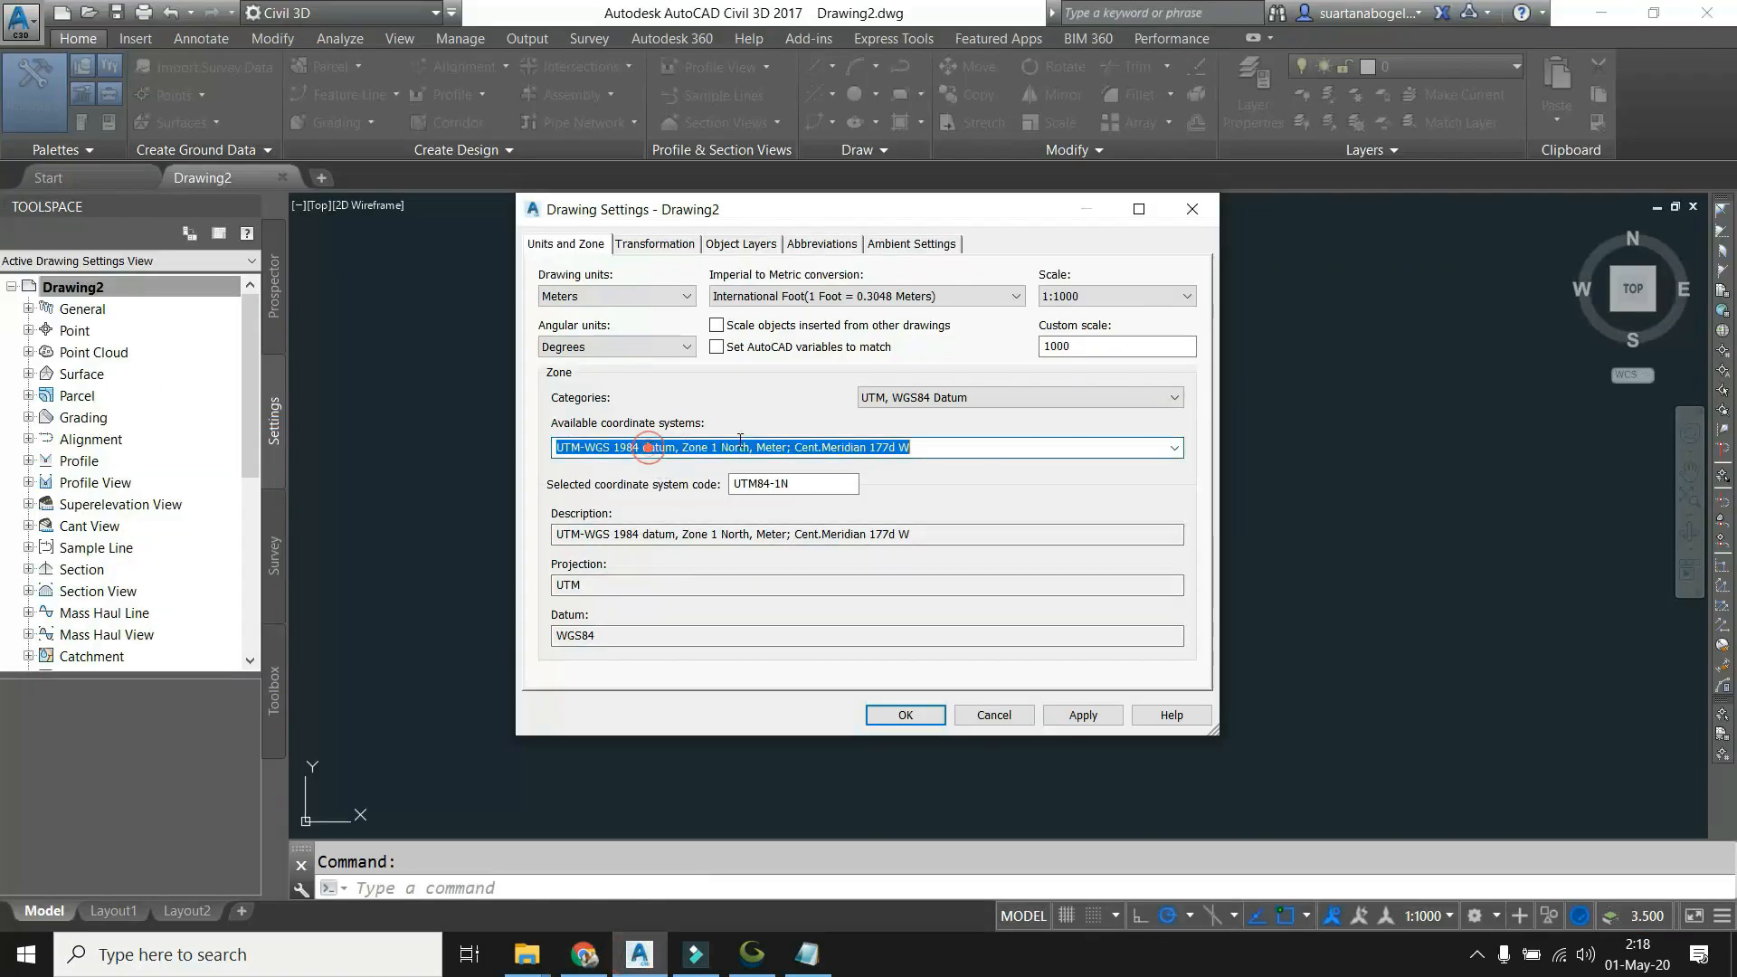
click(1175, 448)
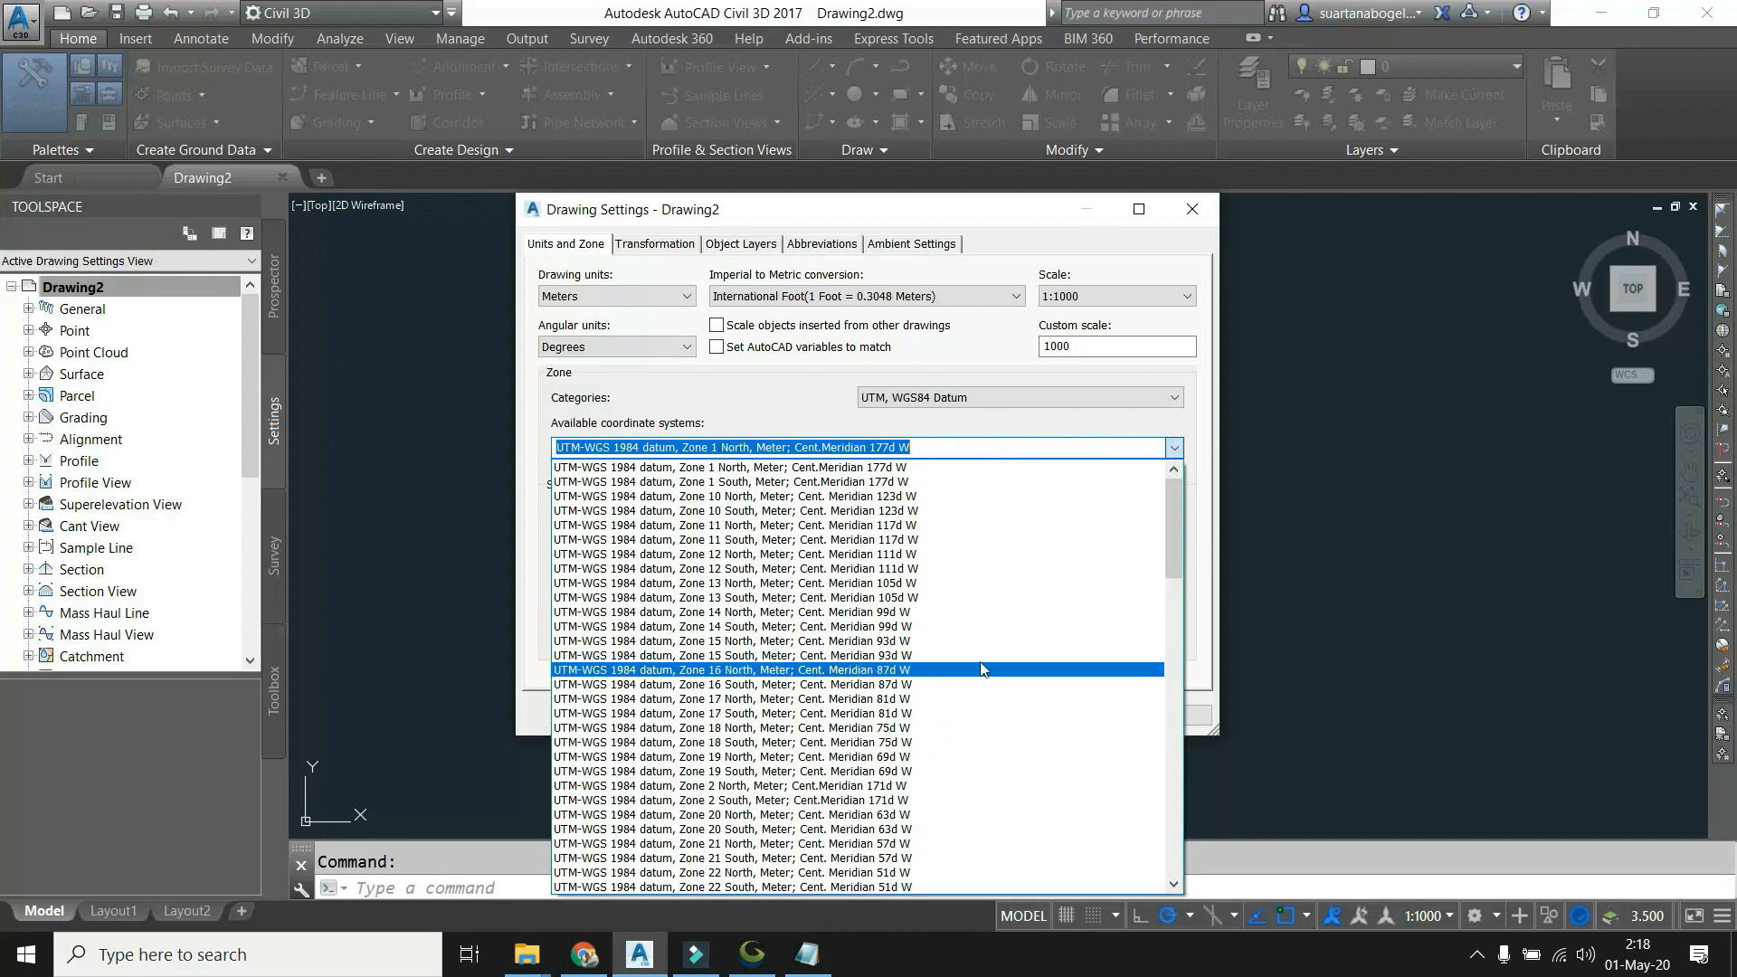
drag(1175, 547, 1174, 779)
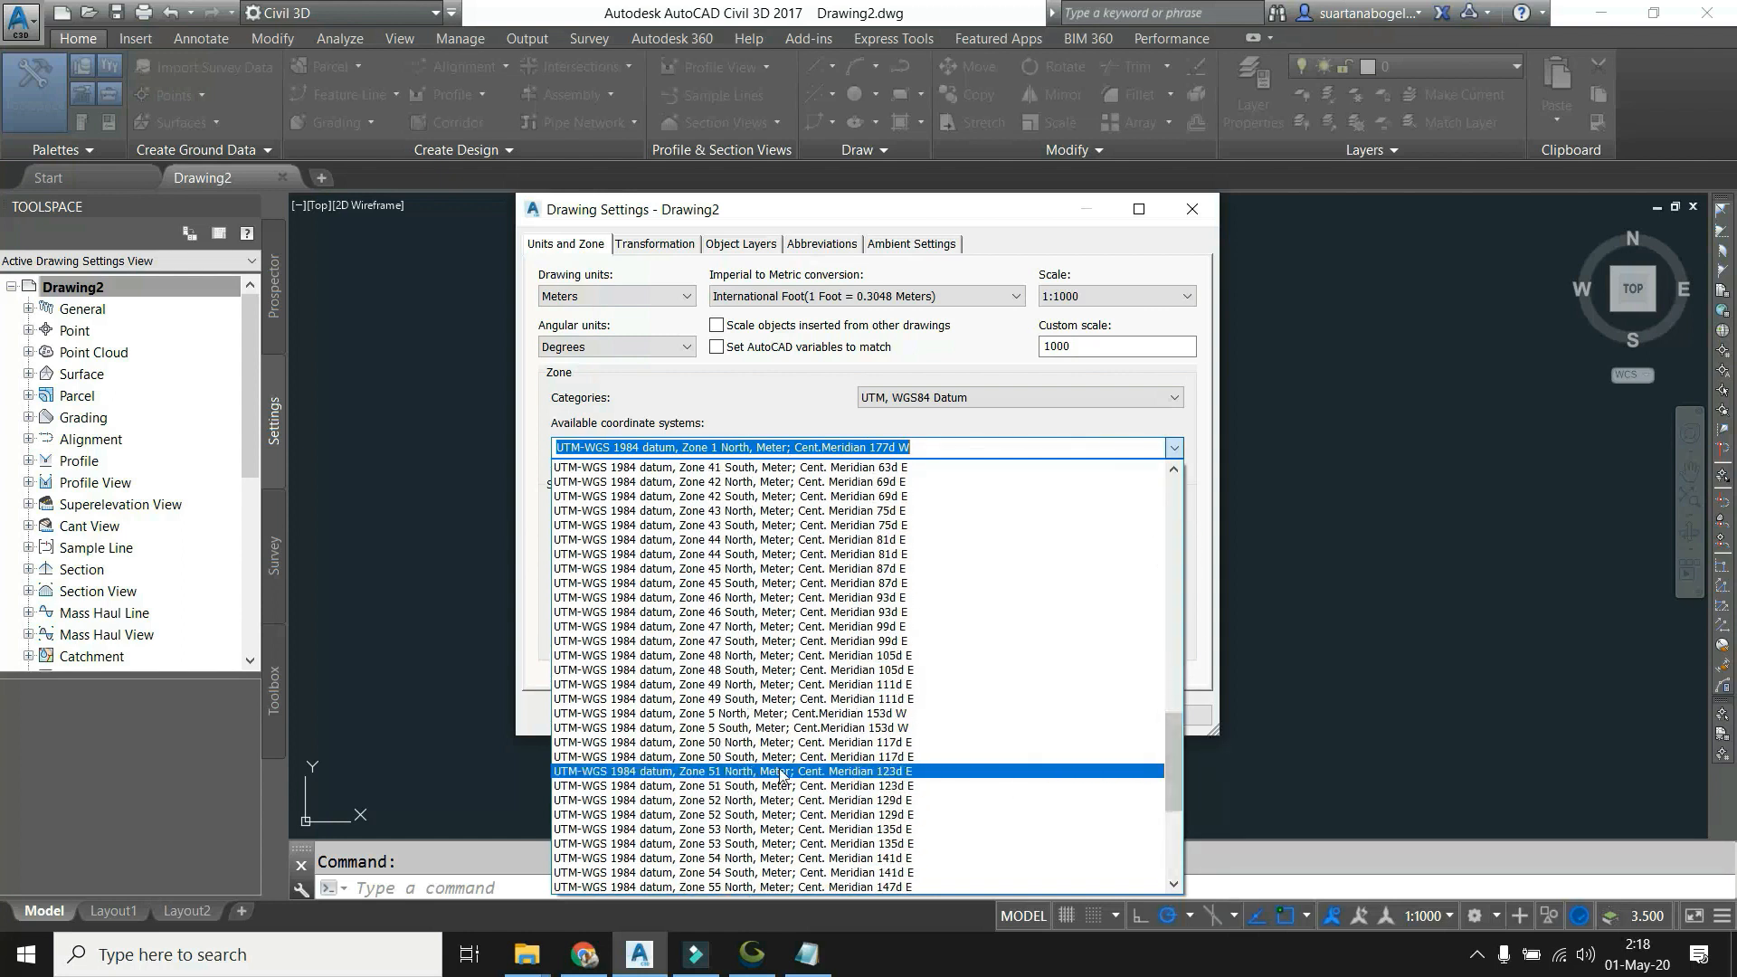
click(728, 786)
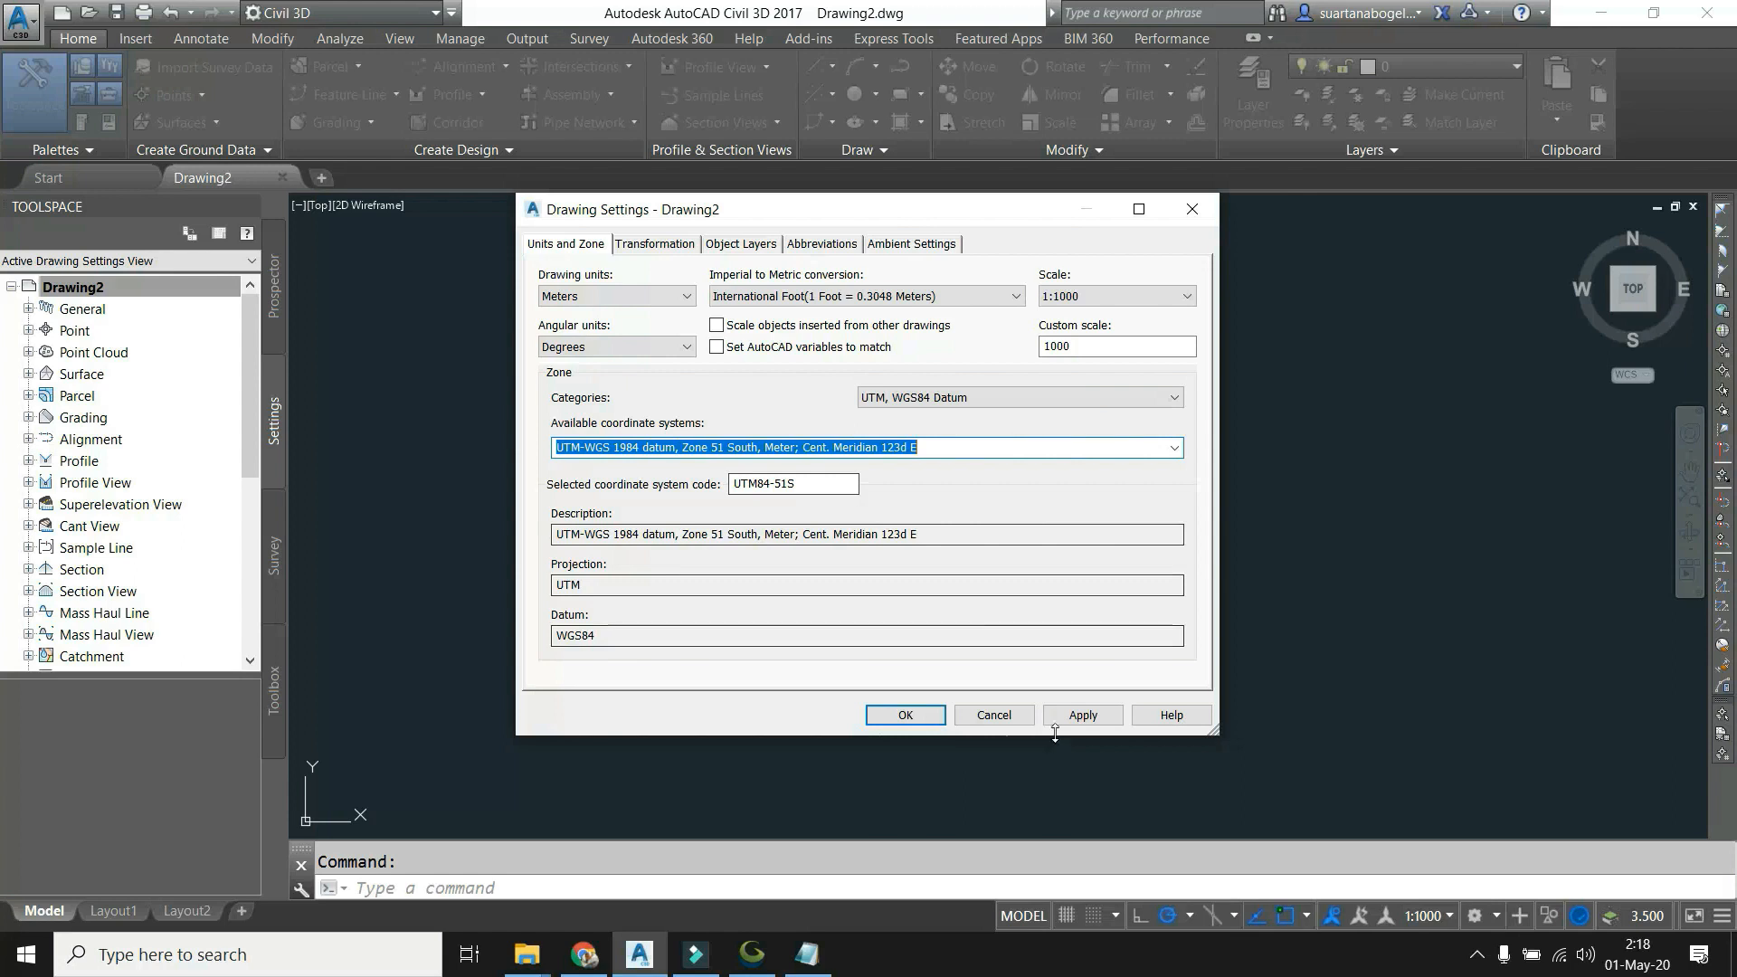
click(1083, 715)
click(905, 712)
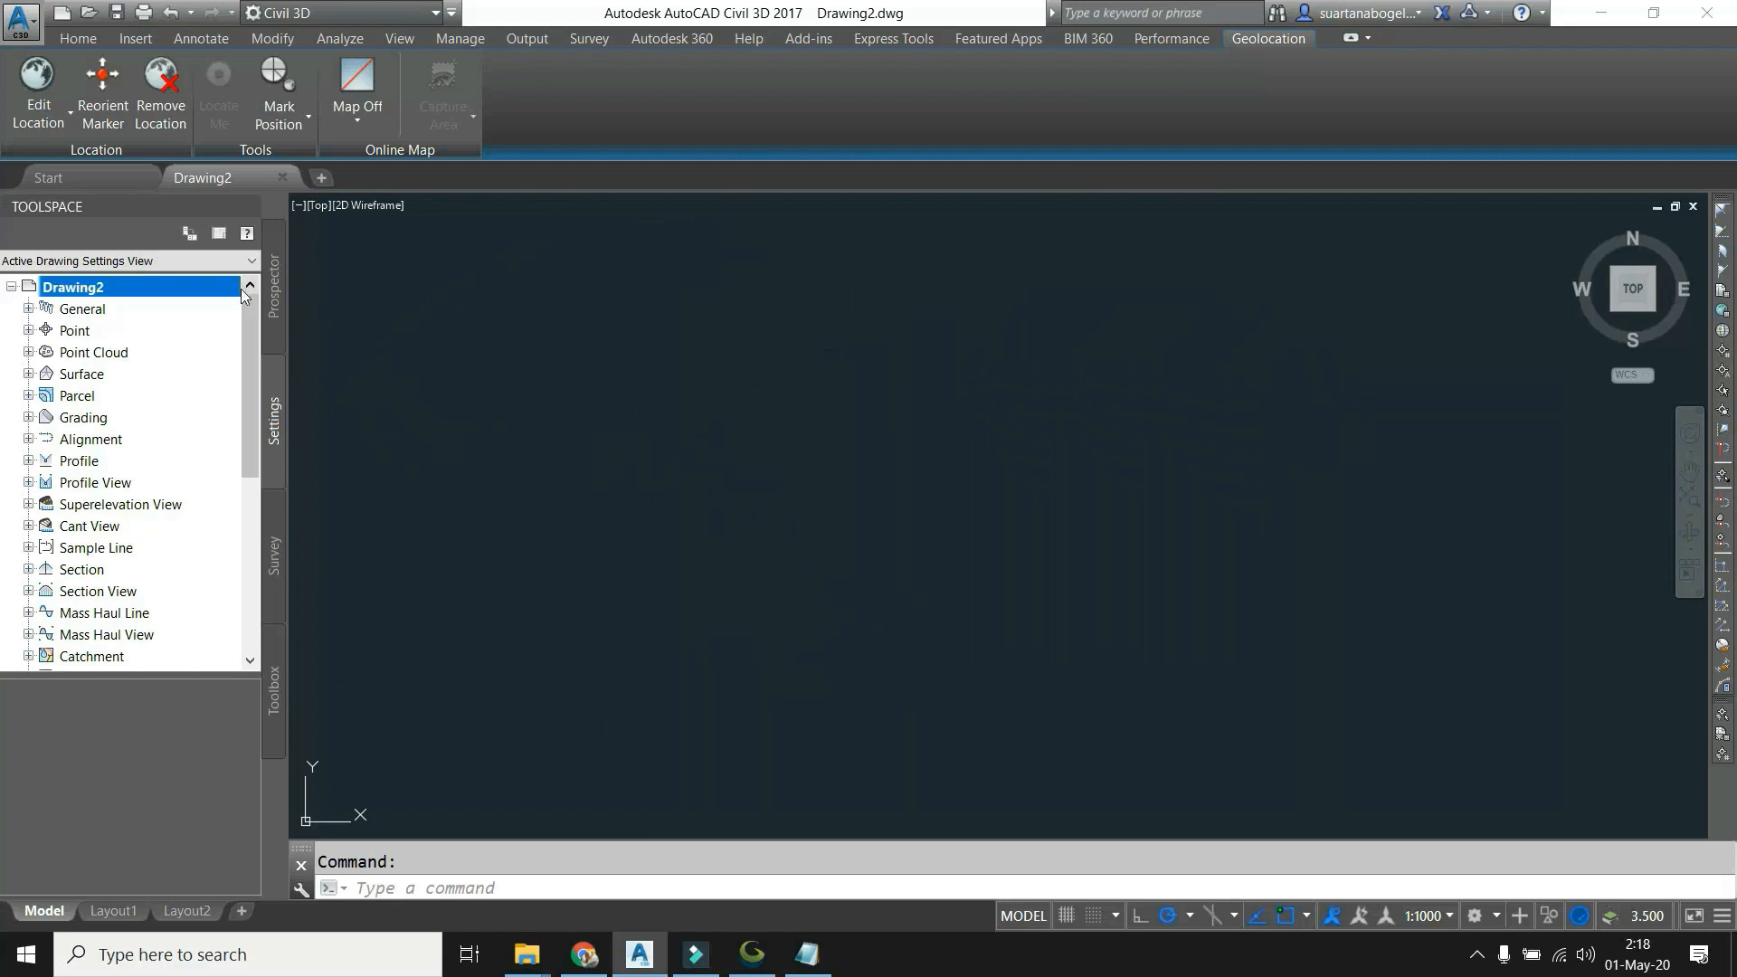
Start point creation from the drawing's Points collection and launch the Import Points command.
click(275, 301)
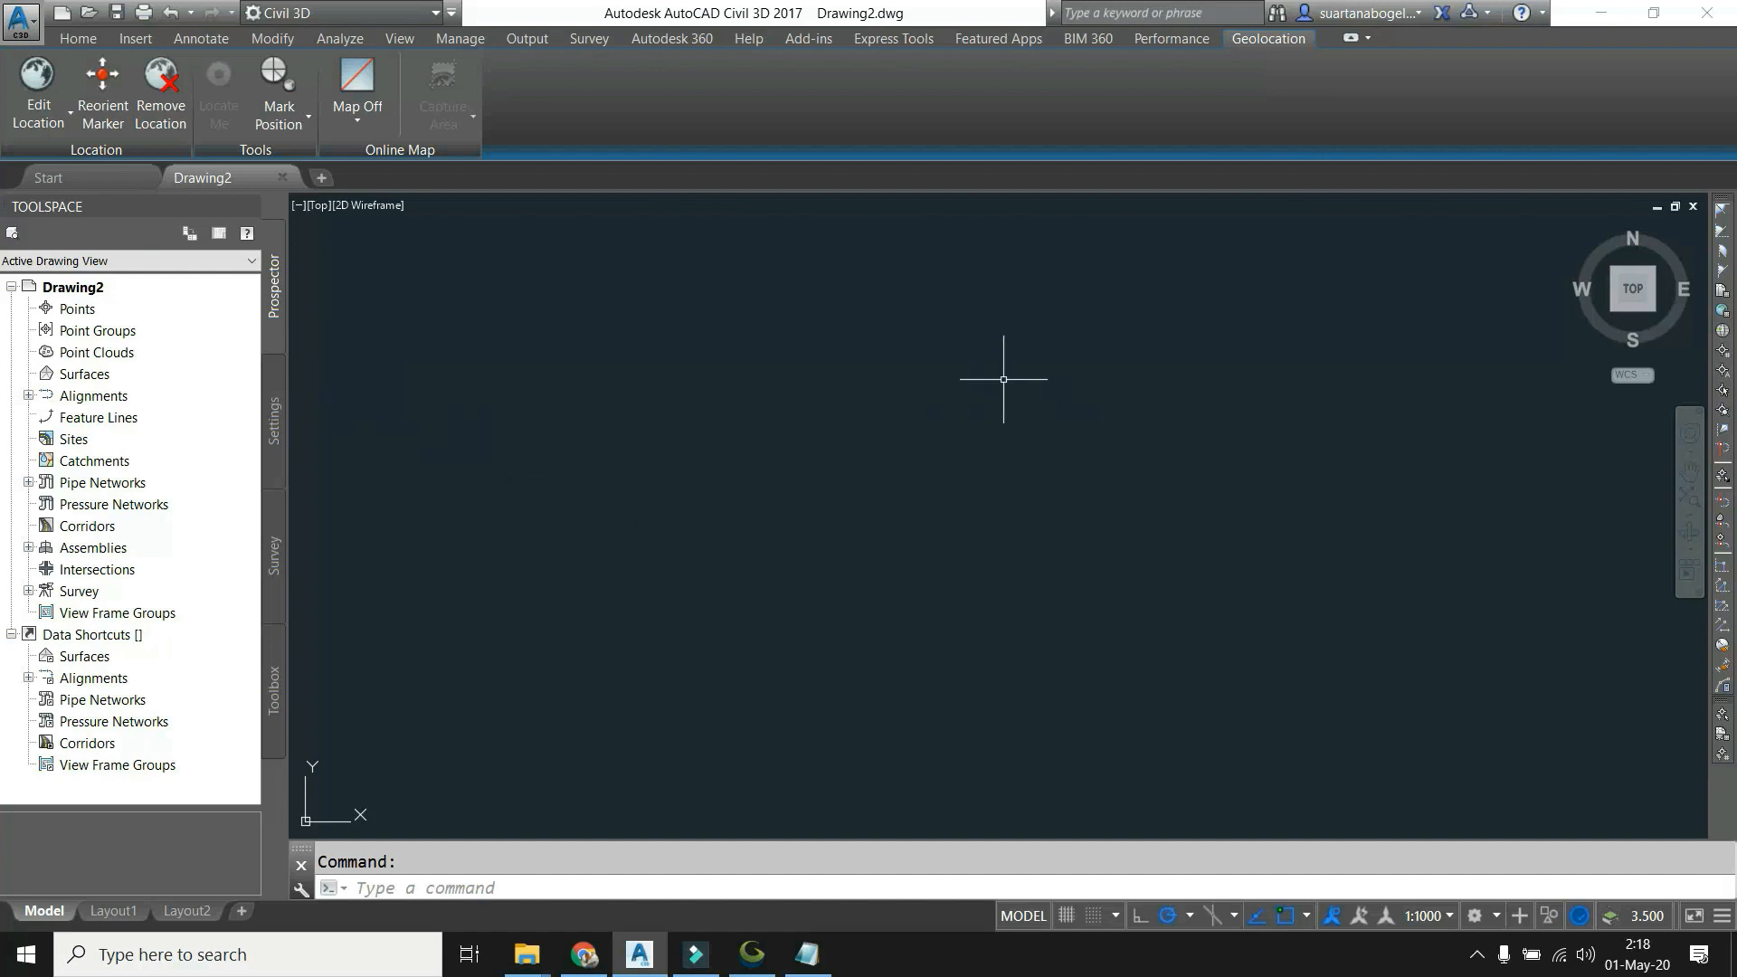
click(74, 310)
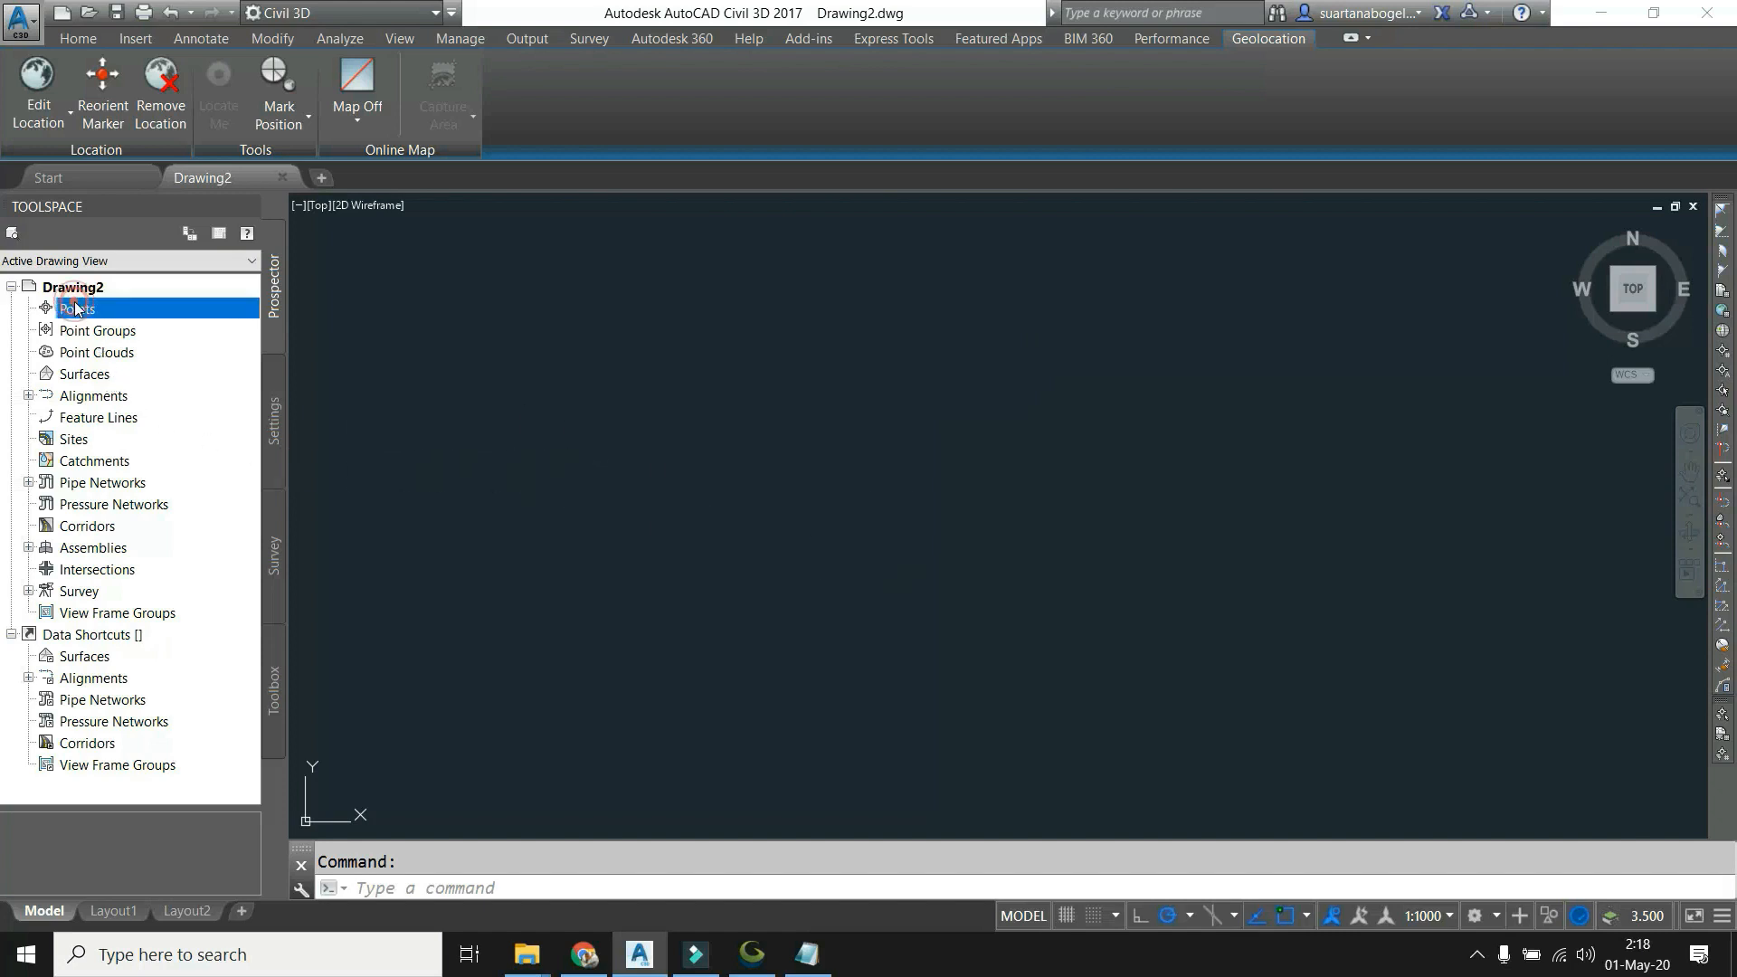
right_click(87, 308)
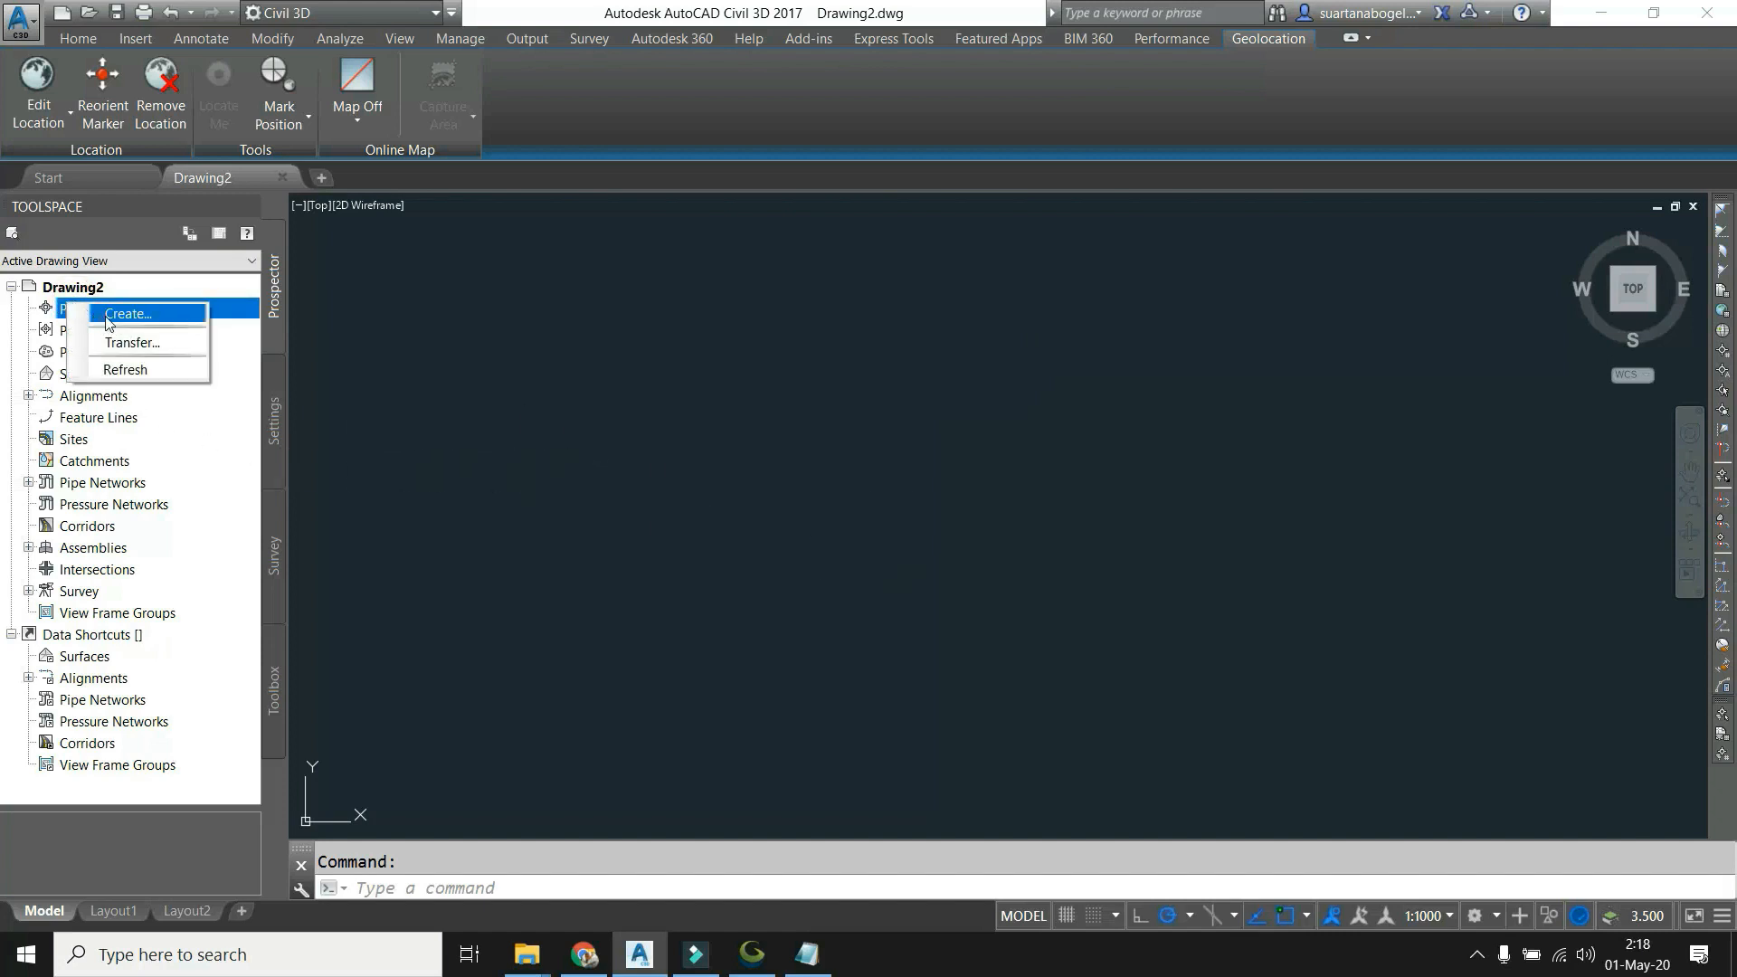
click(107, 314)
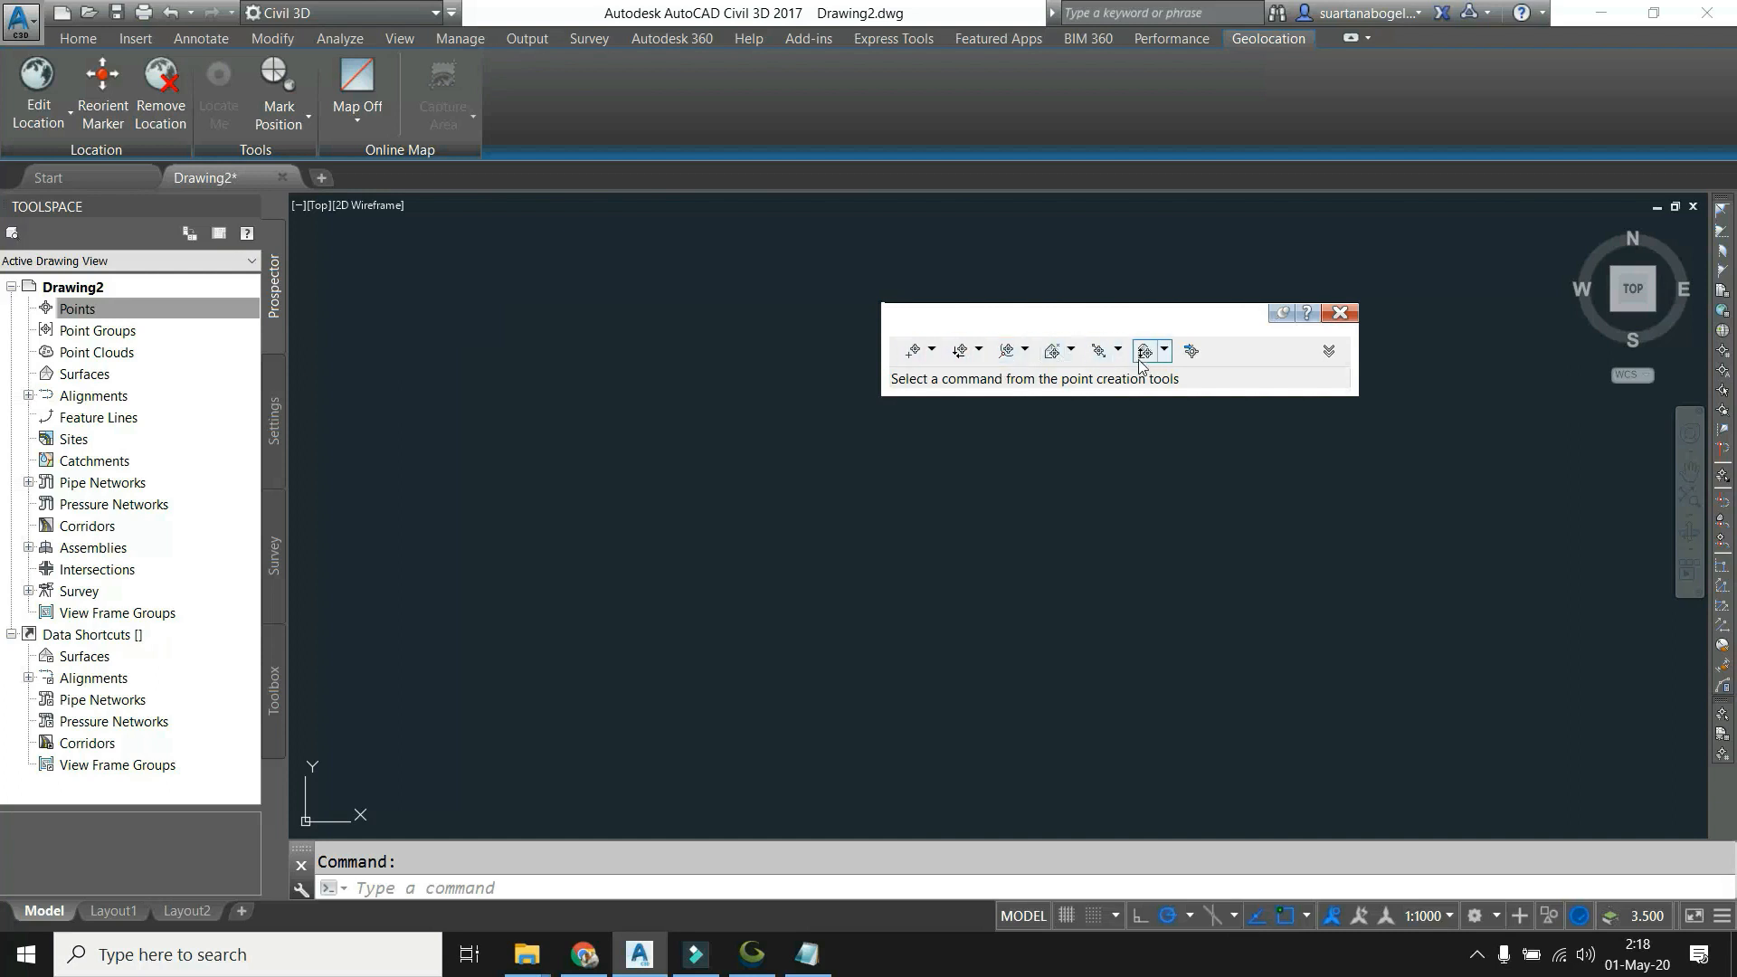
click(1192, 352)
drag(190, 18, 502, 172)
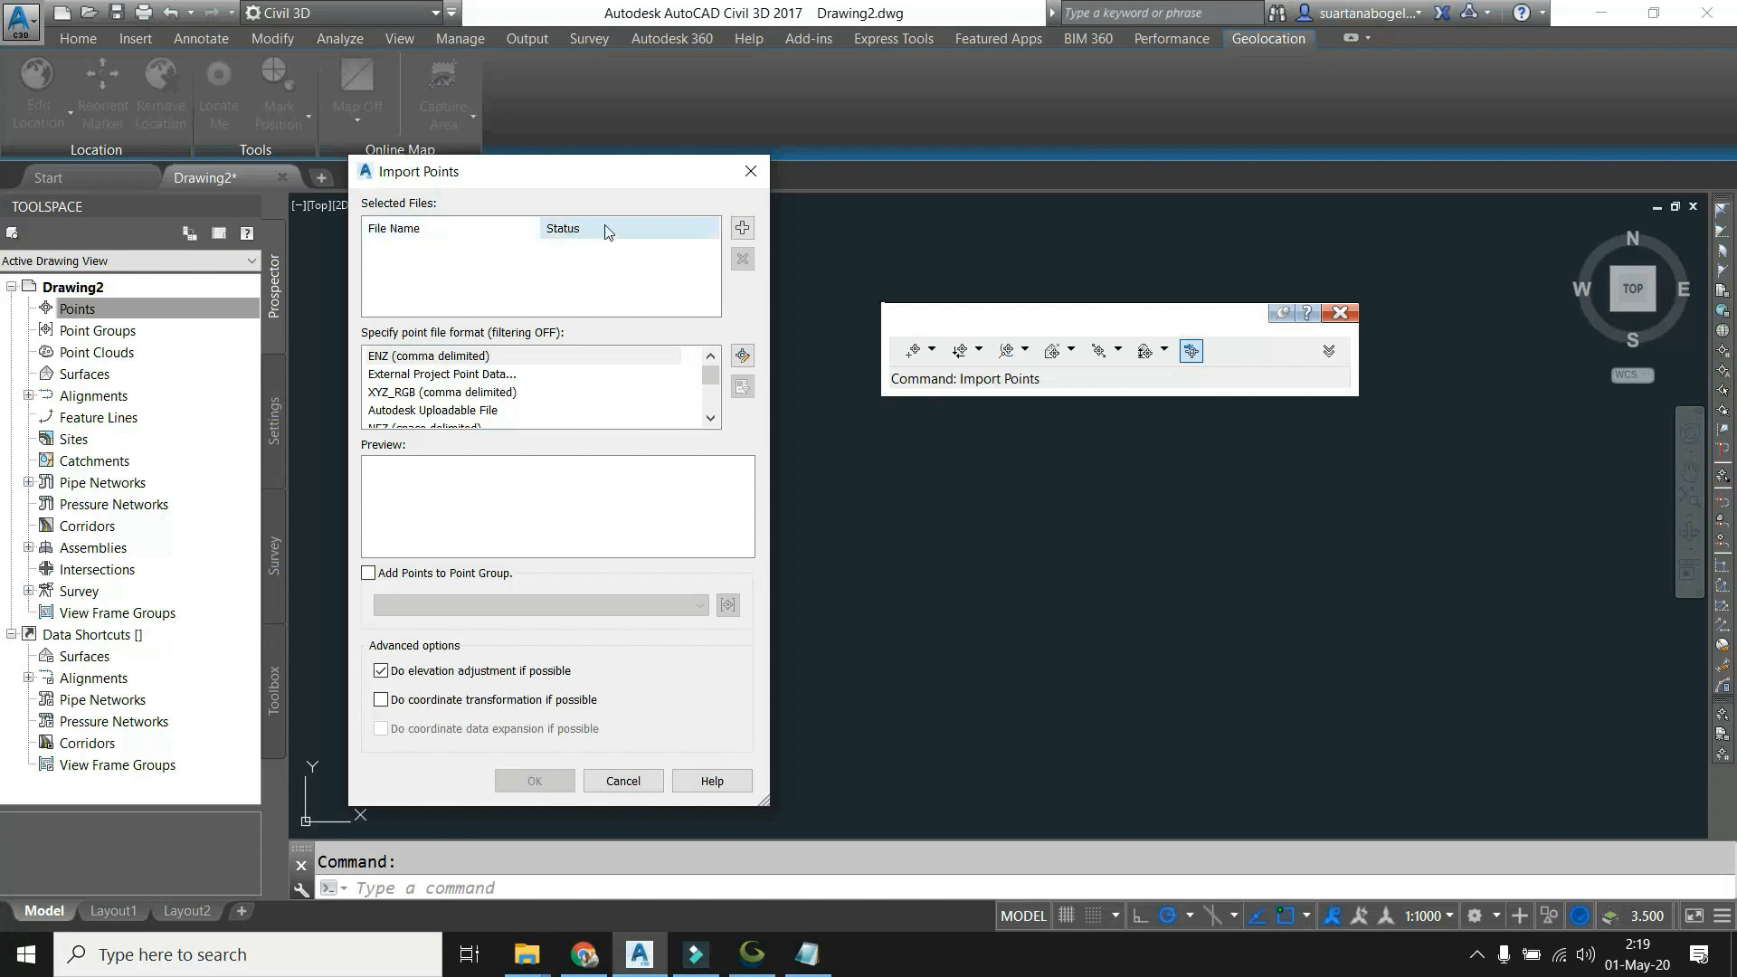
Add Data ukur.txt as the source file for the point import with the ENZ (comma delimited) format.
click(747, 234)
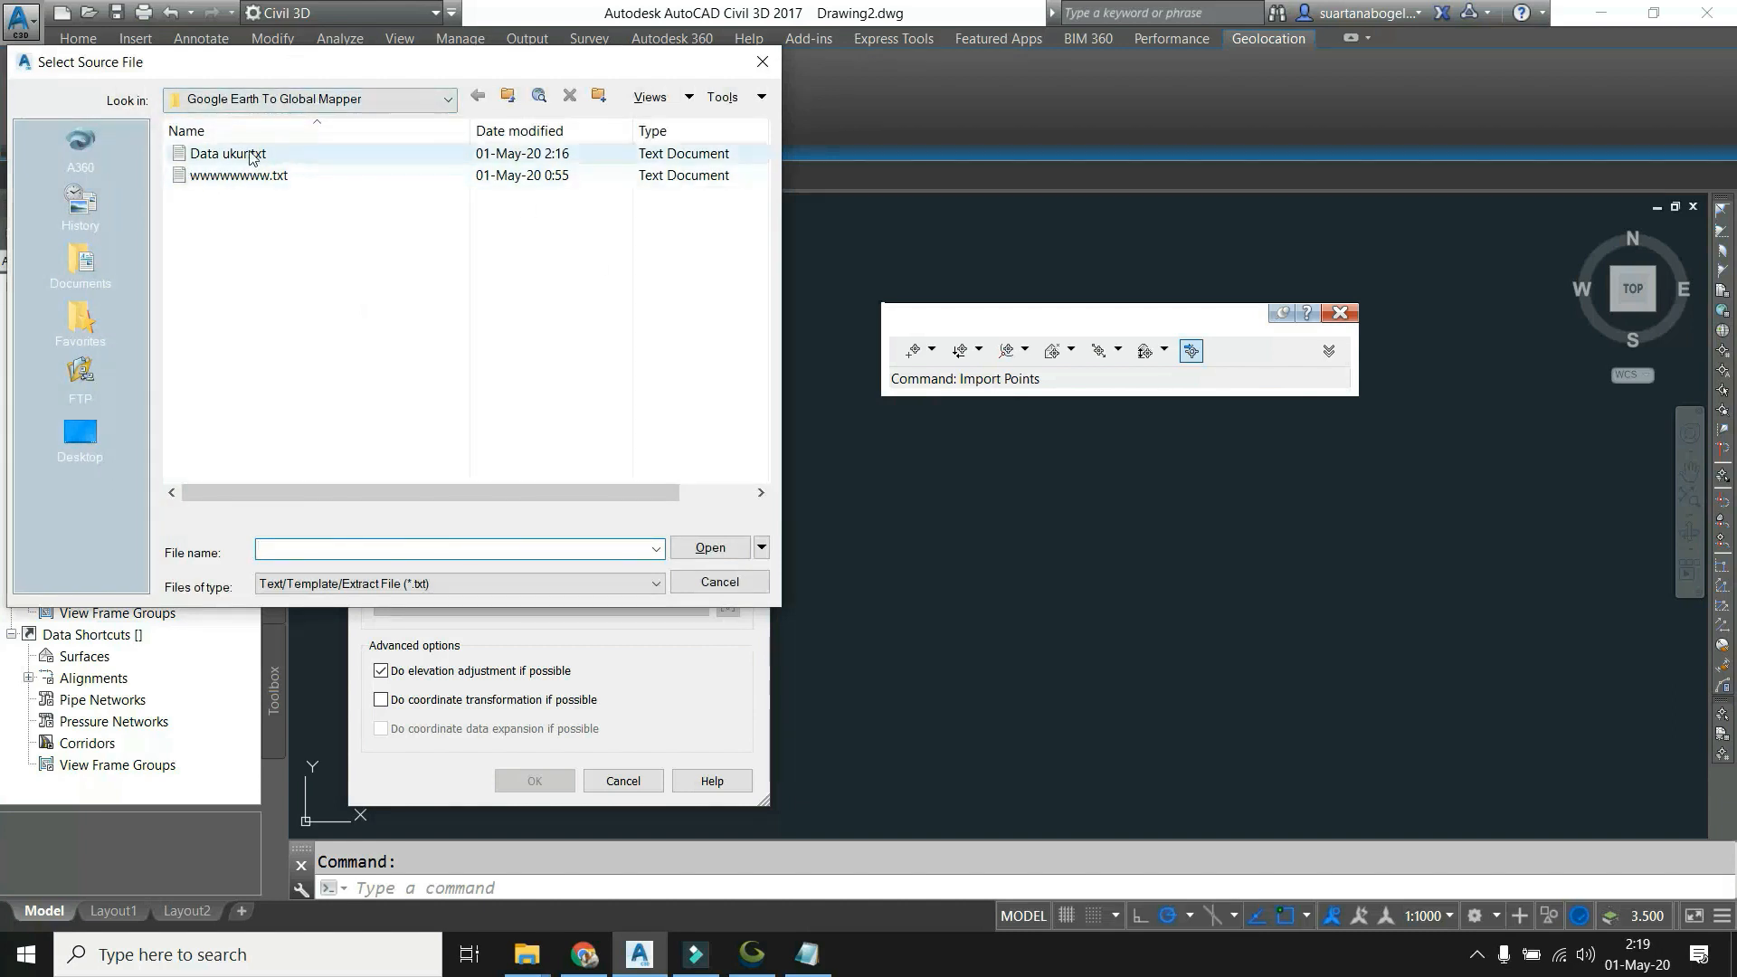
click(671, 324)
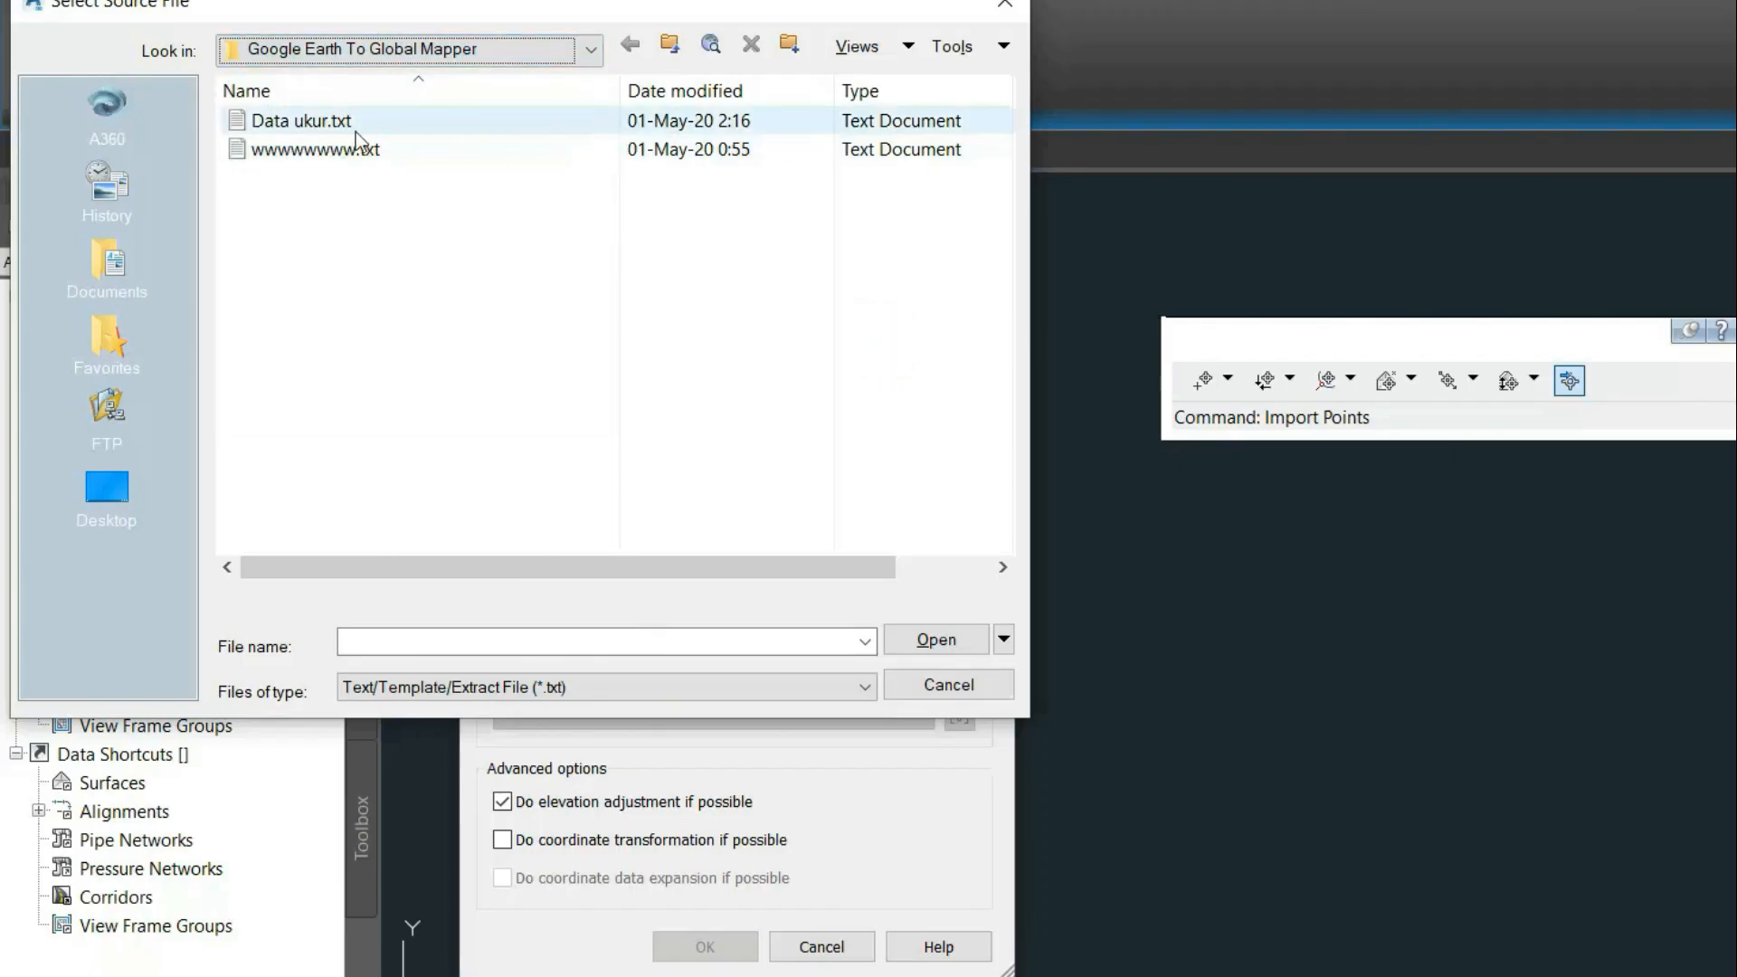
click(302, 122)
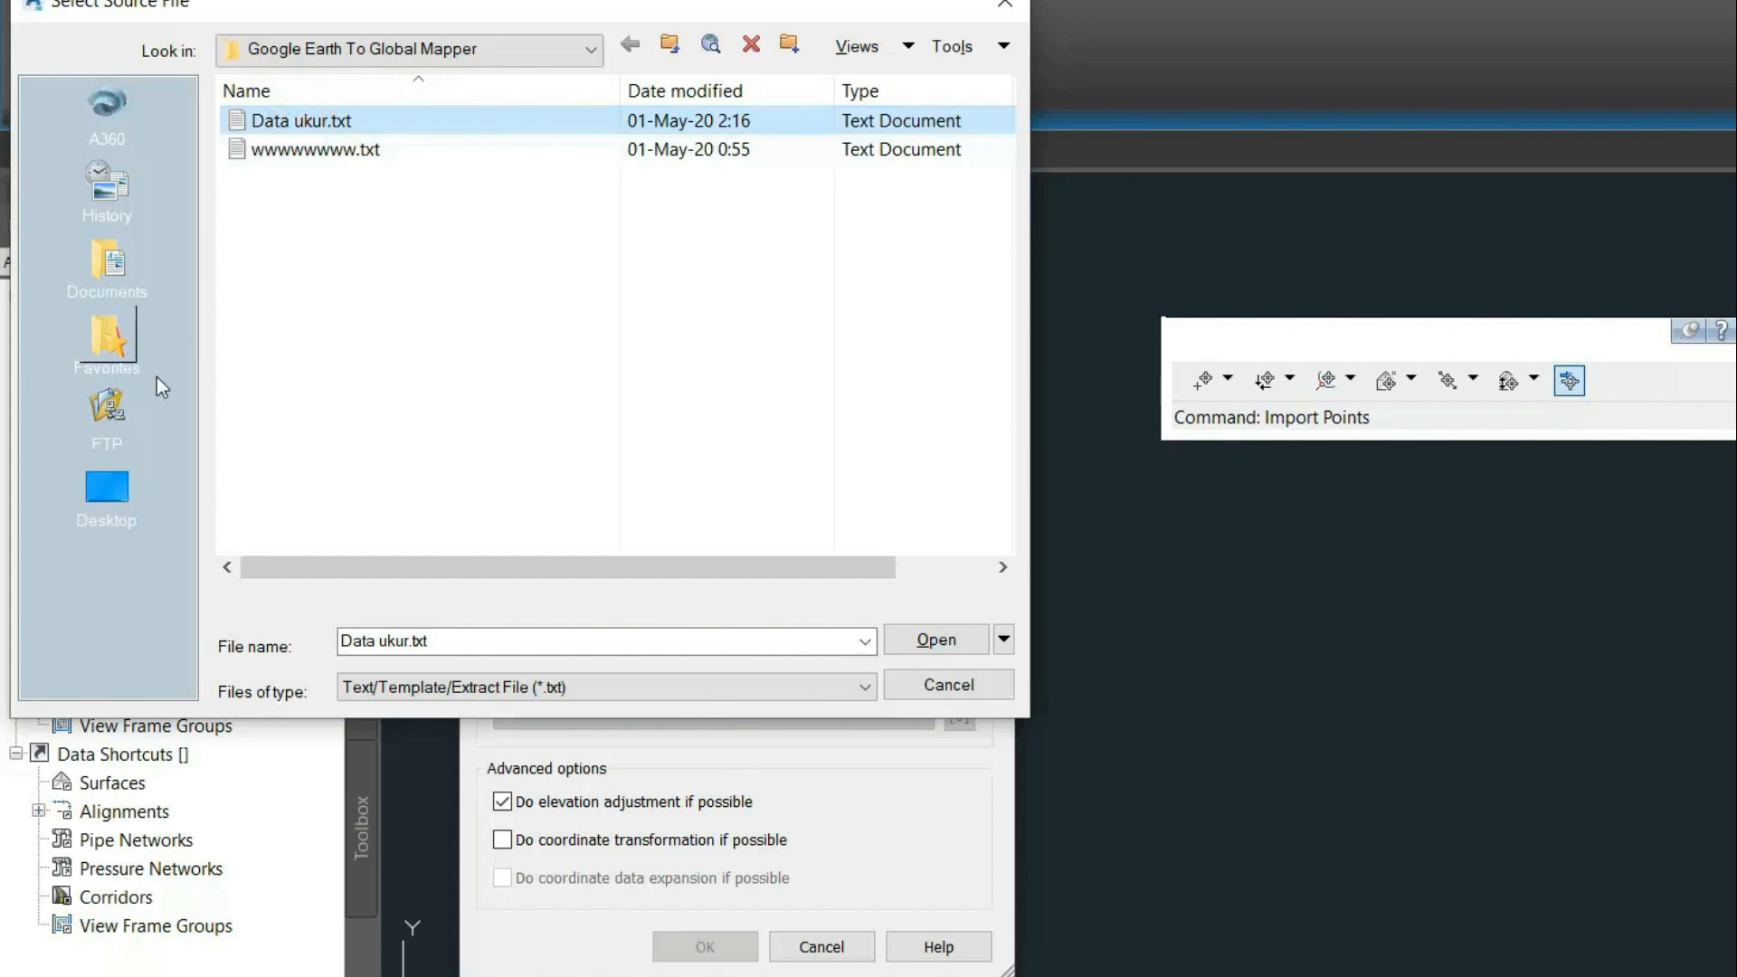
click(915, 636)
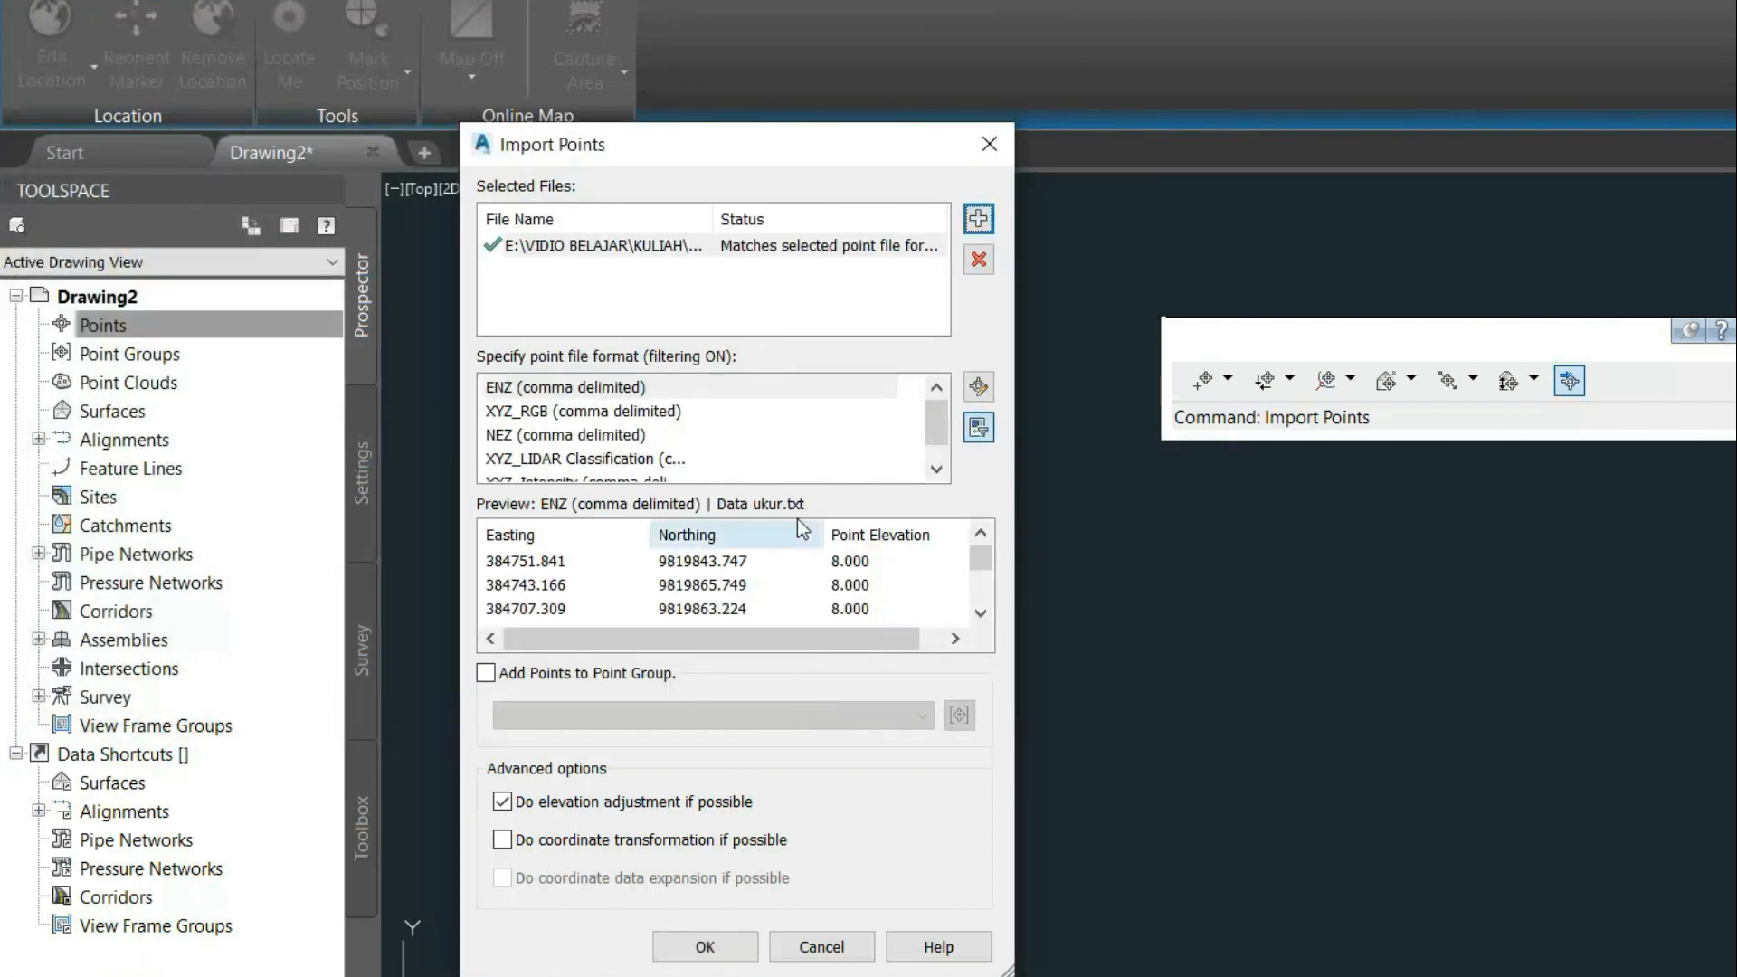
mouse_move(990, 559)
mouse_down()
mouse_move(990, 605)
mouse_move(999, 530)
mouse_up()
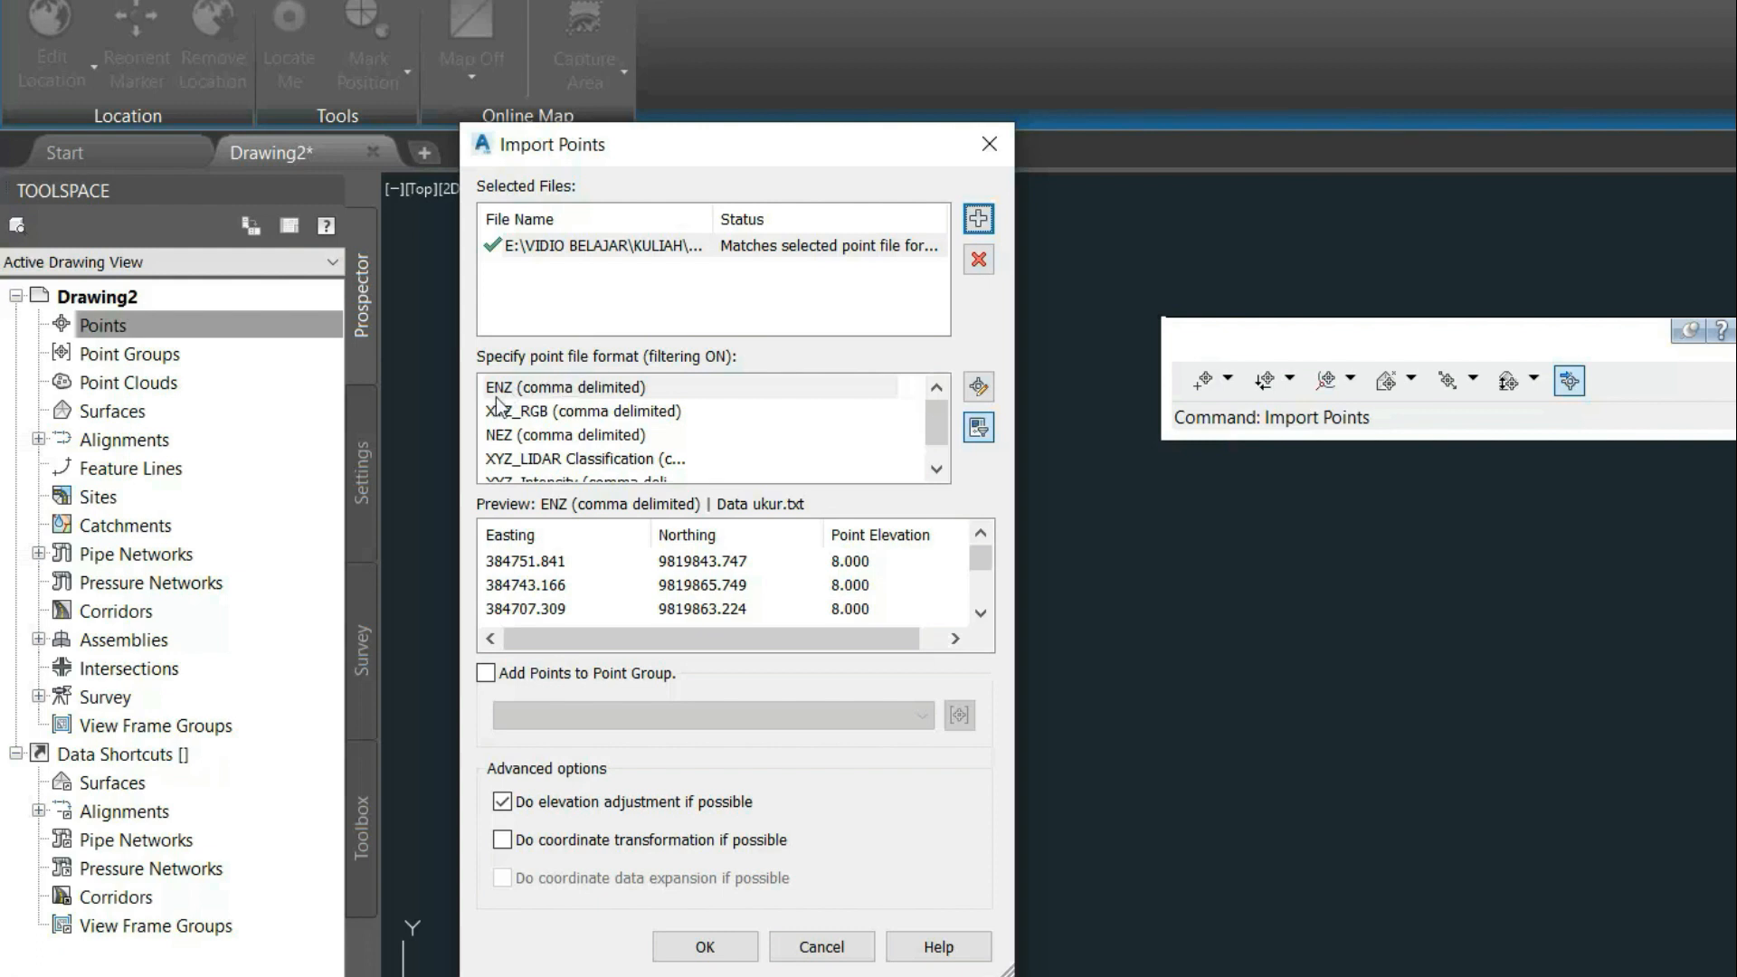
click(554, 387)
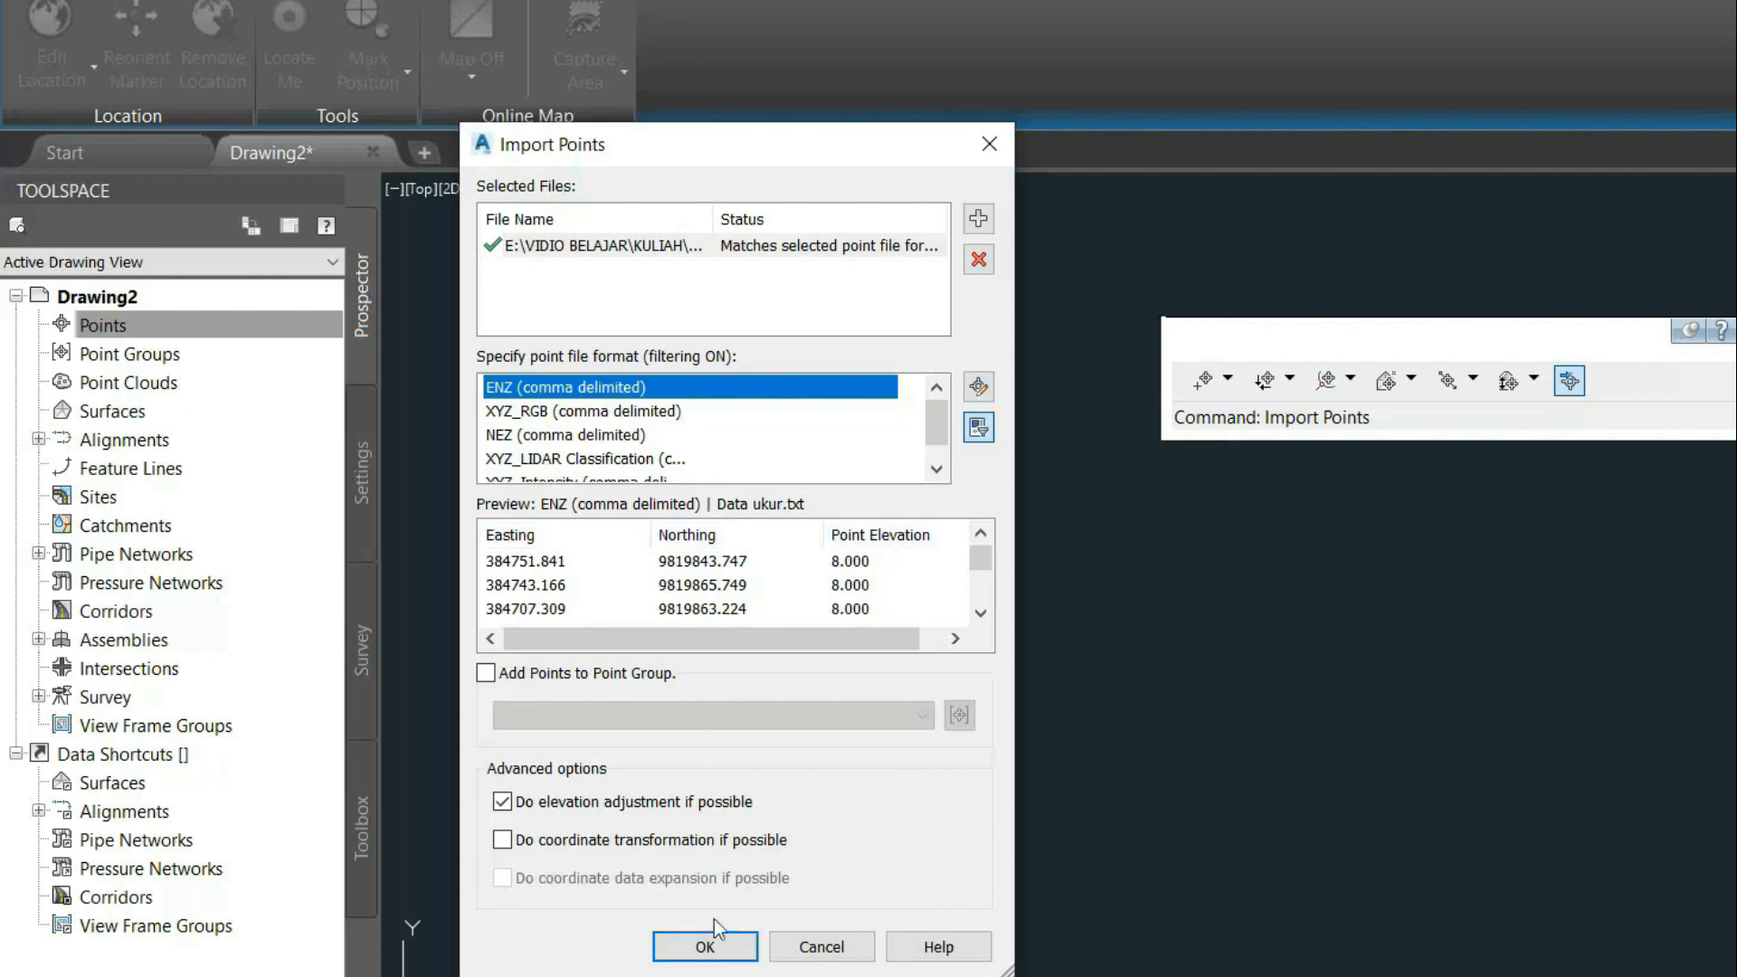
Assign the imported points to a new point group named Data ukur and run the import.
click(560, 675)
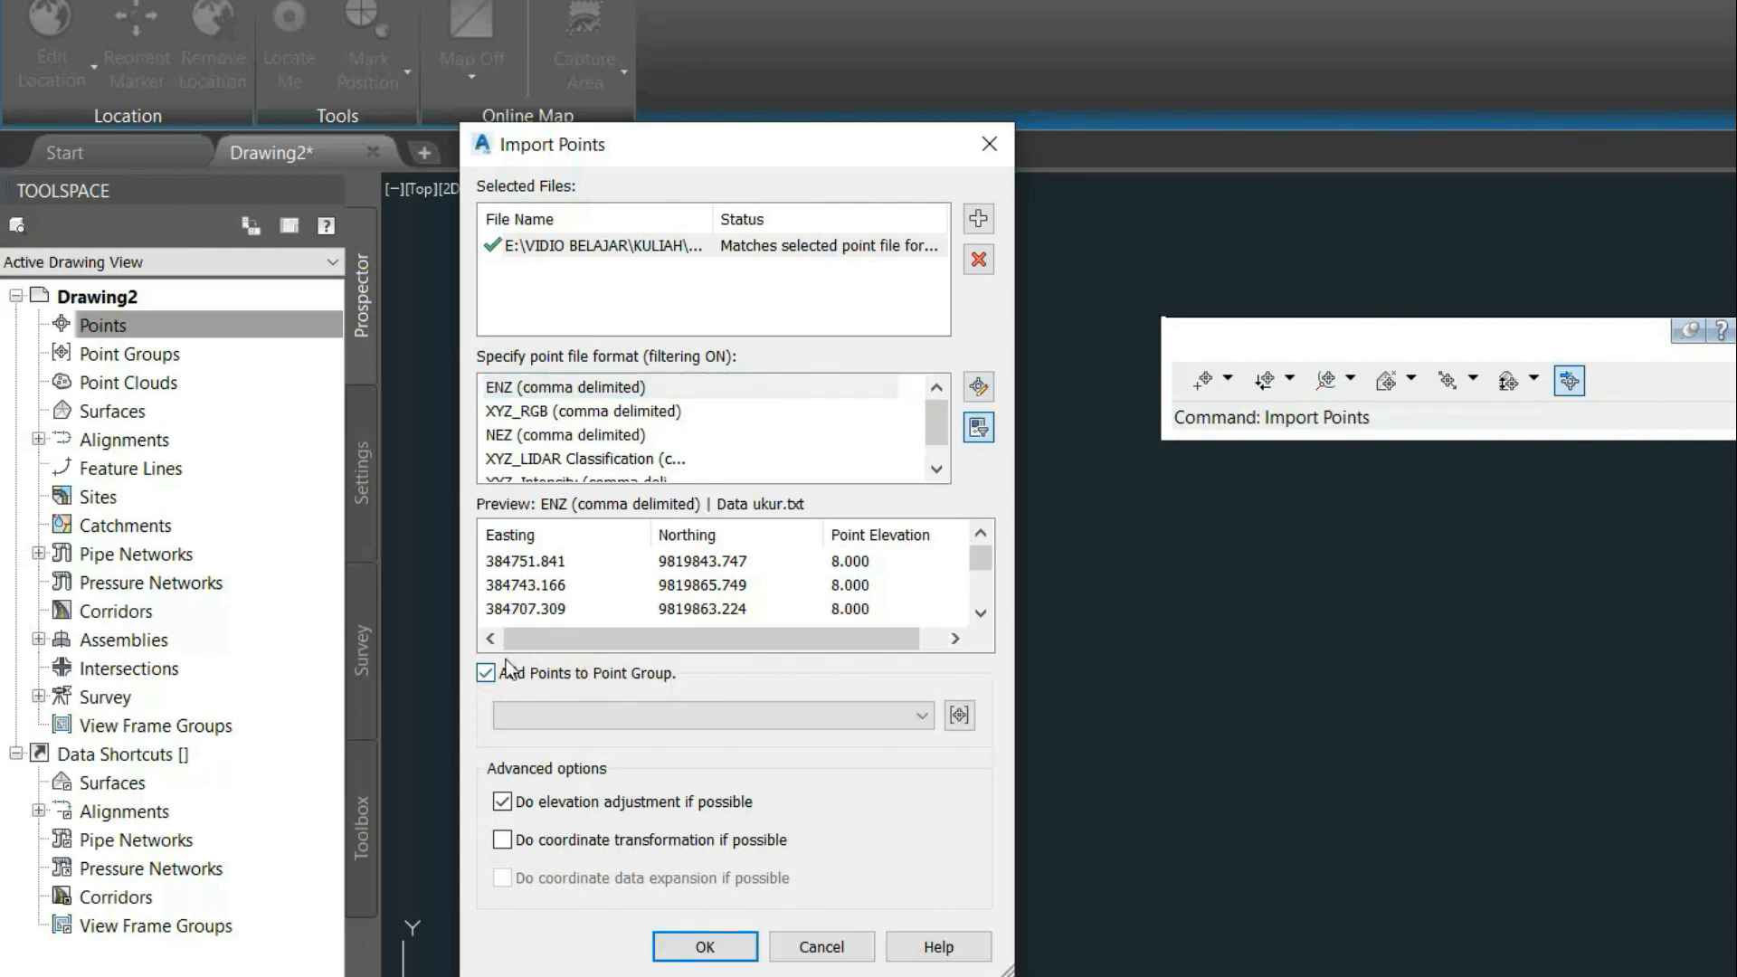
click(960, 716)
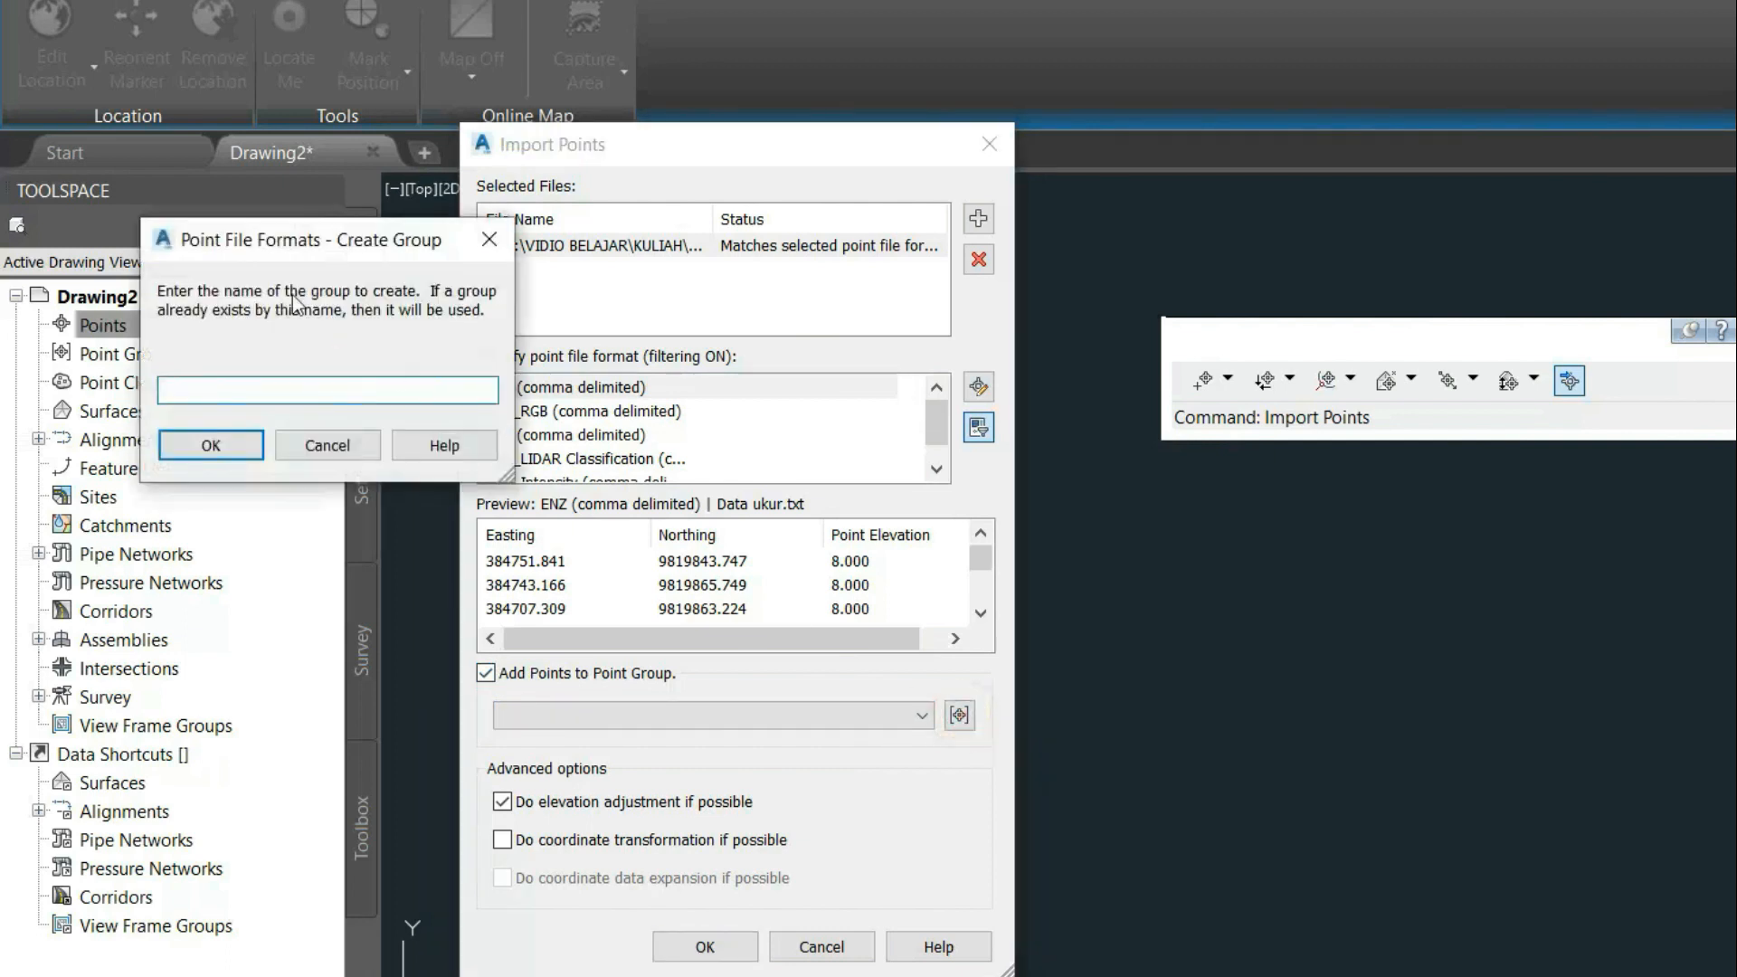
click(308, 391)
click(220, 440)
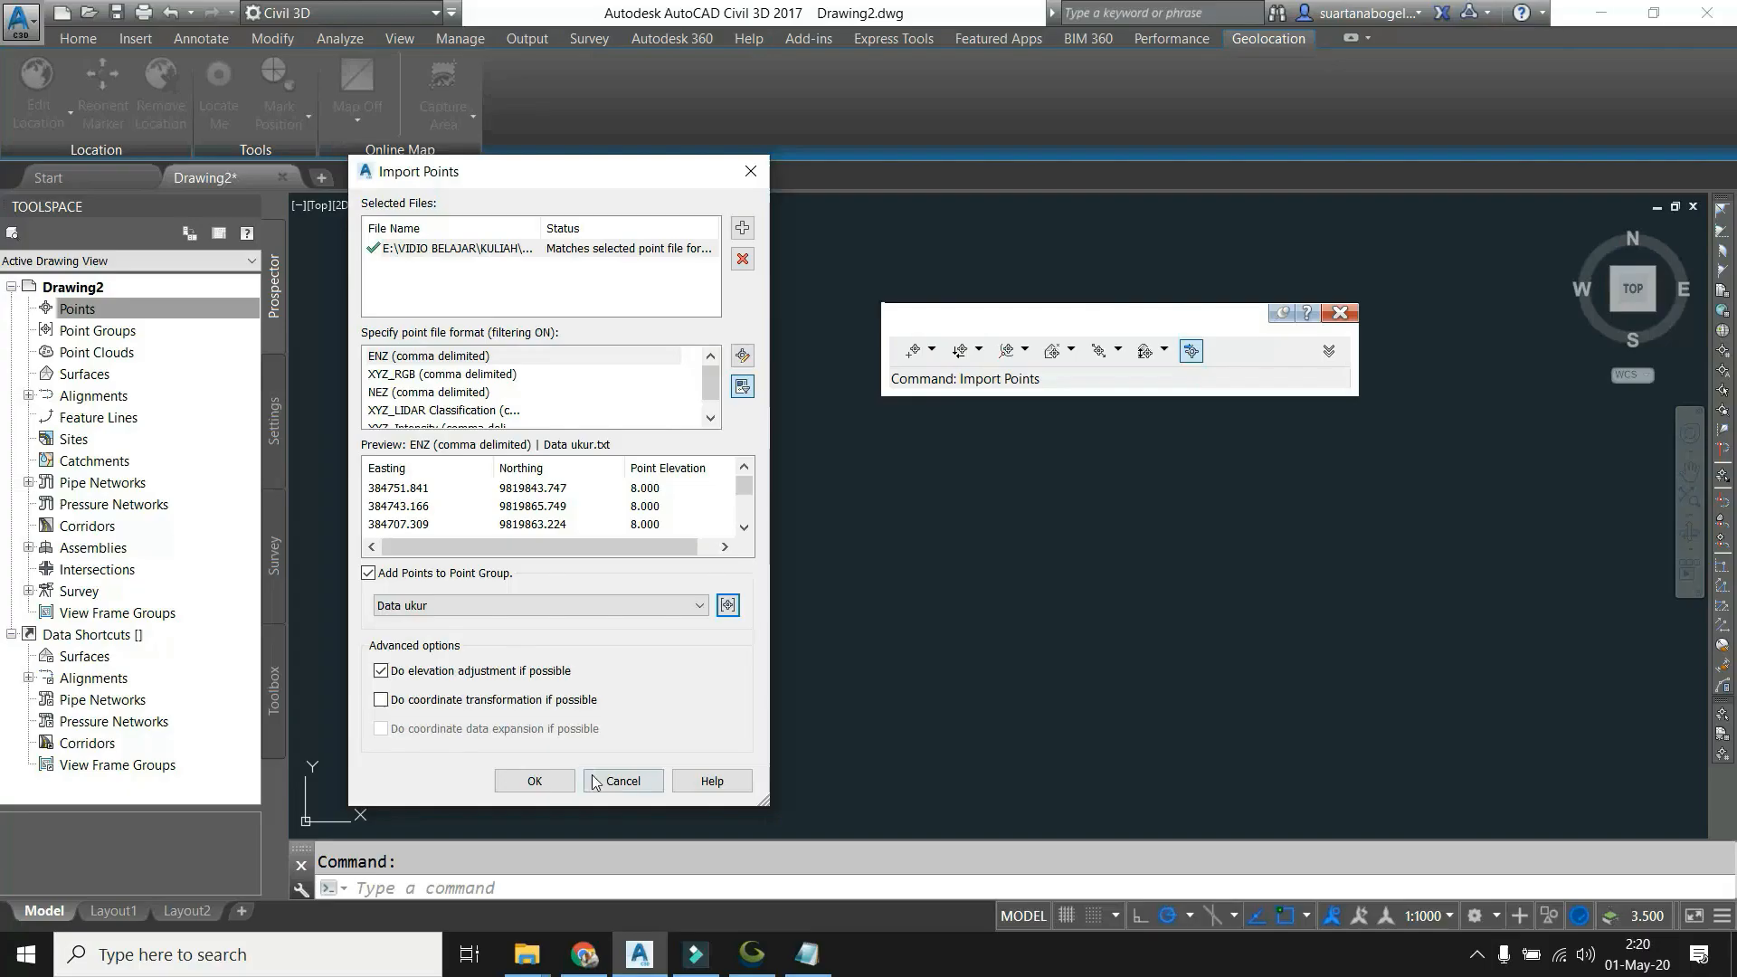
click(535, 781)
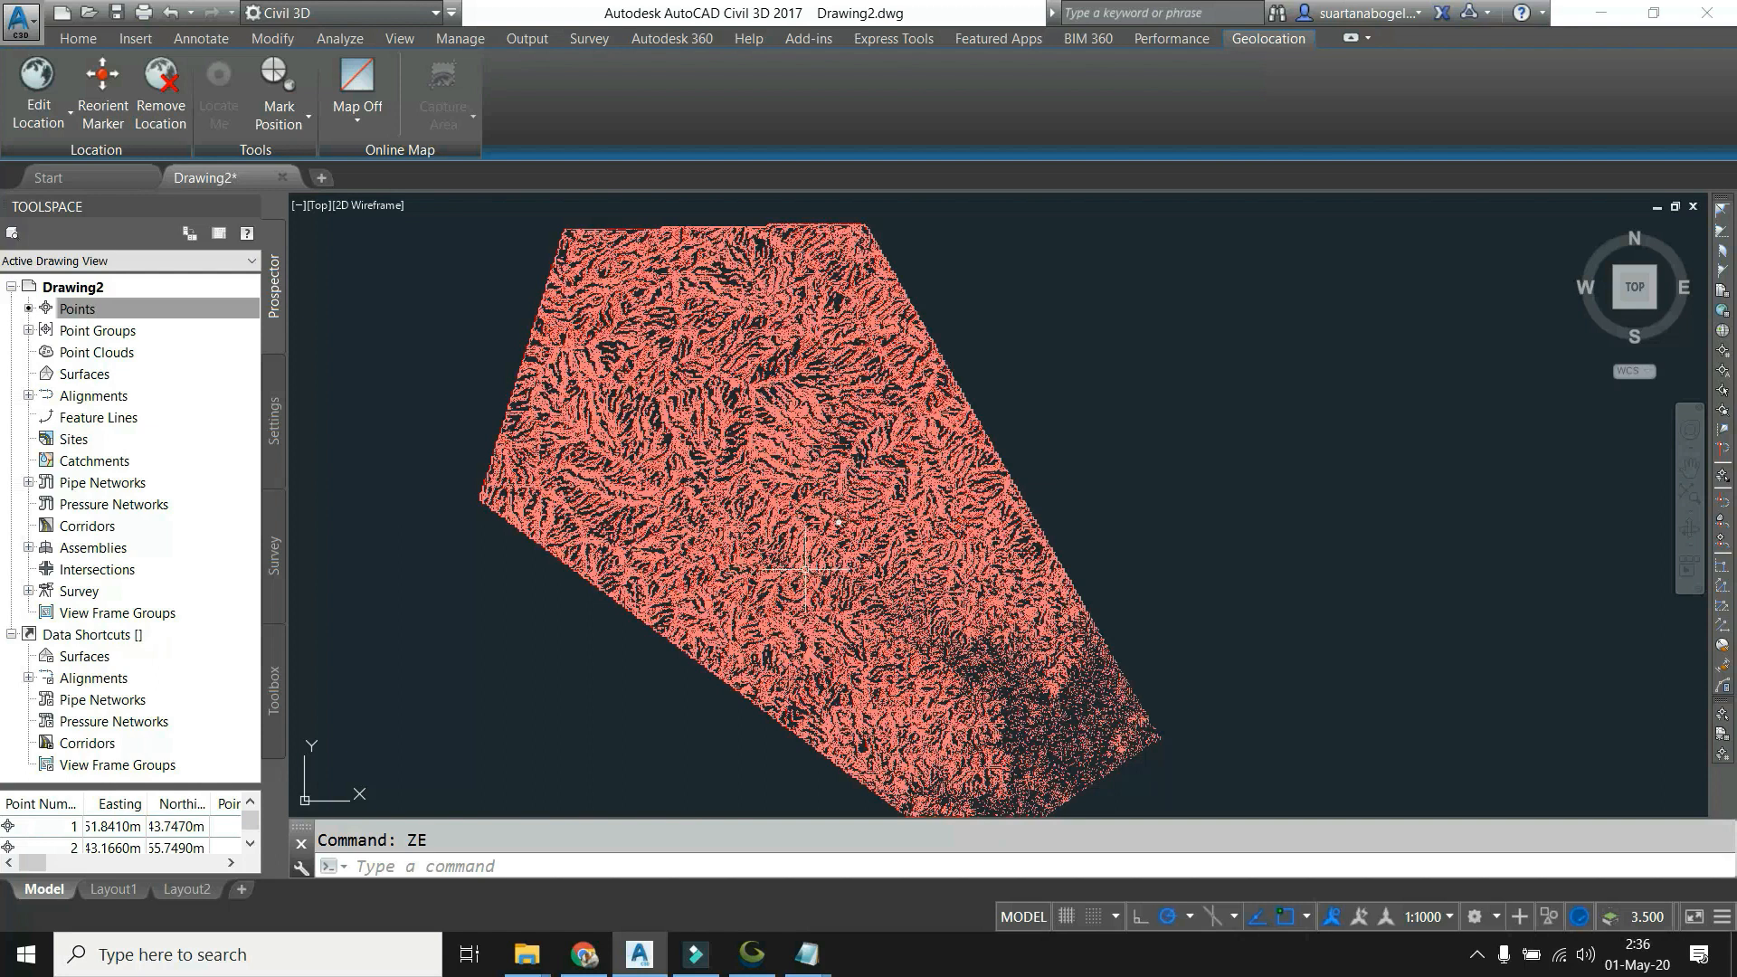
Create a TIN surface named Belajar Kontur from the drawing's Surfaces collection.
scroll(829, 541, up, 3)
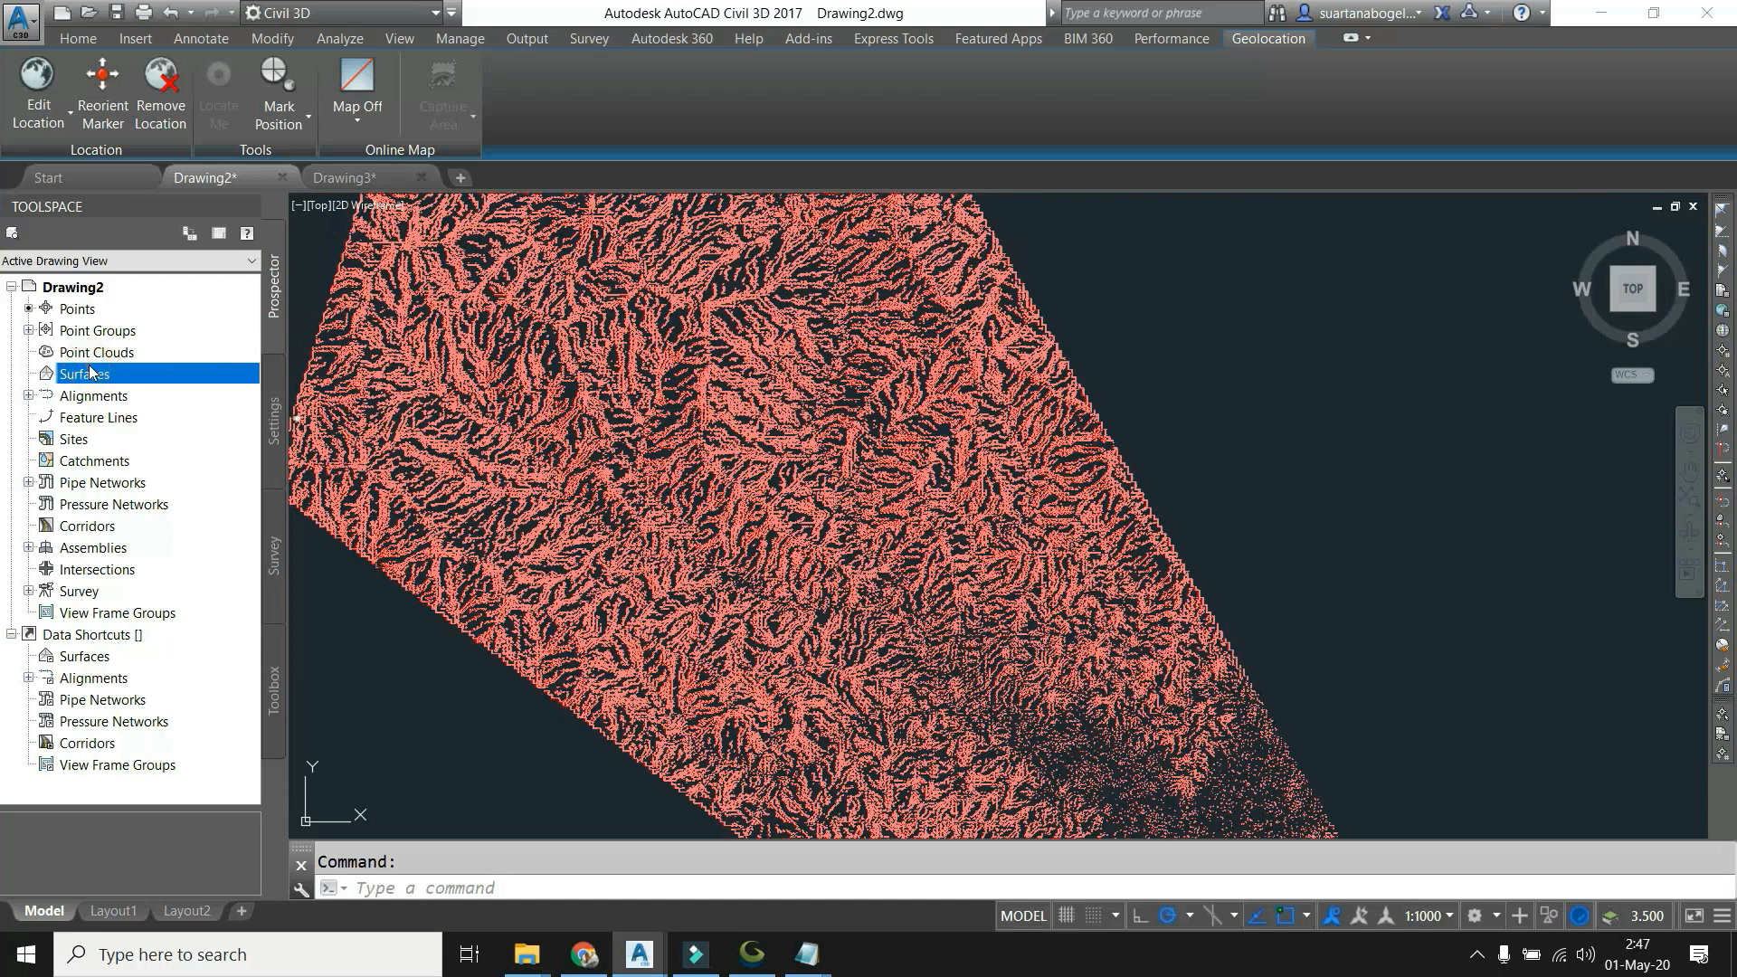
right_click(116, 372)
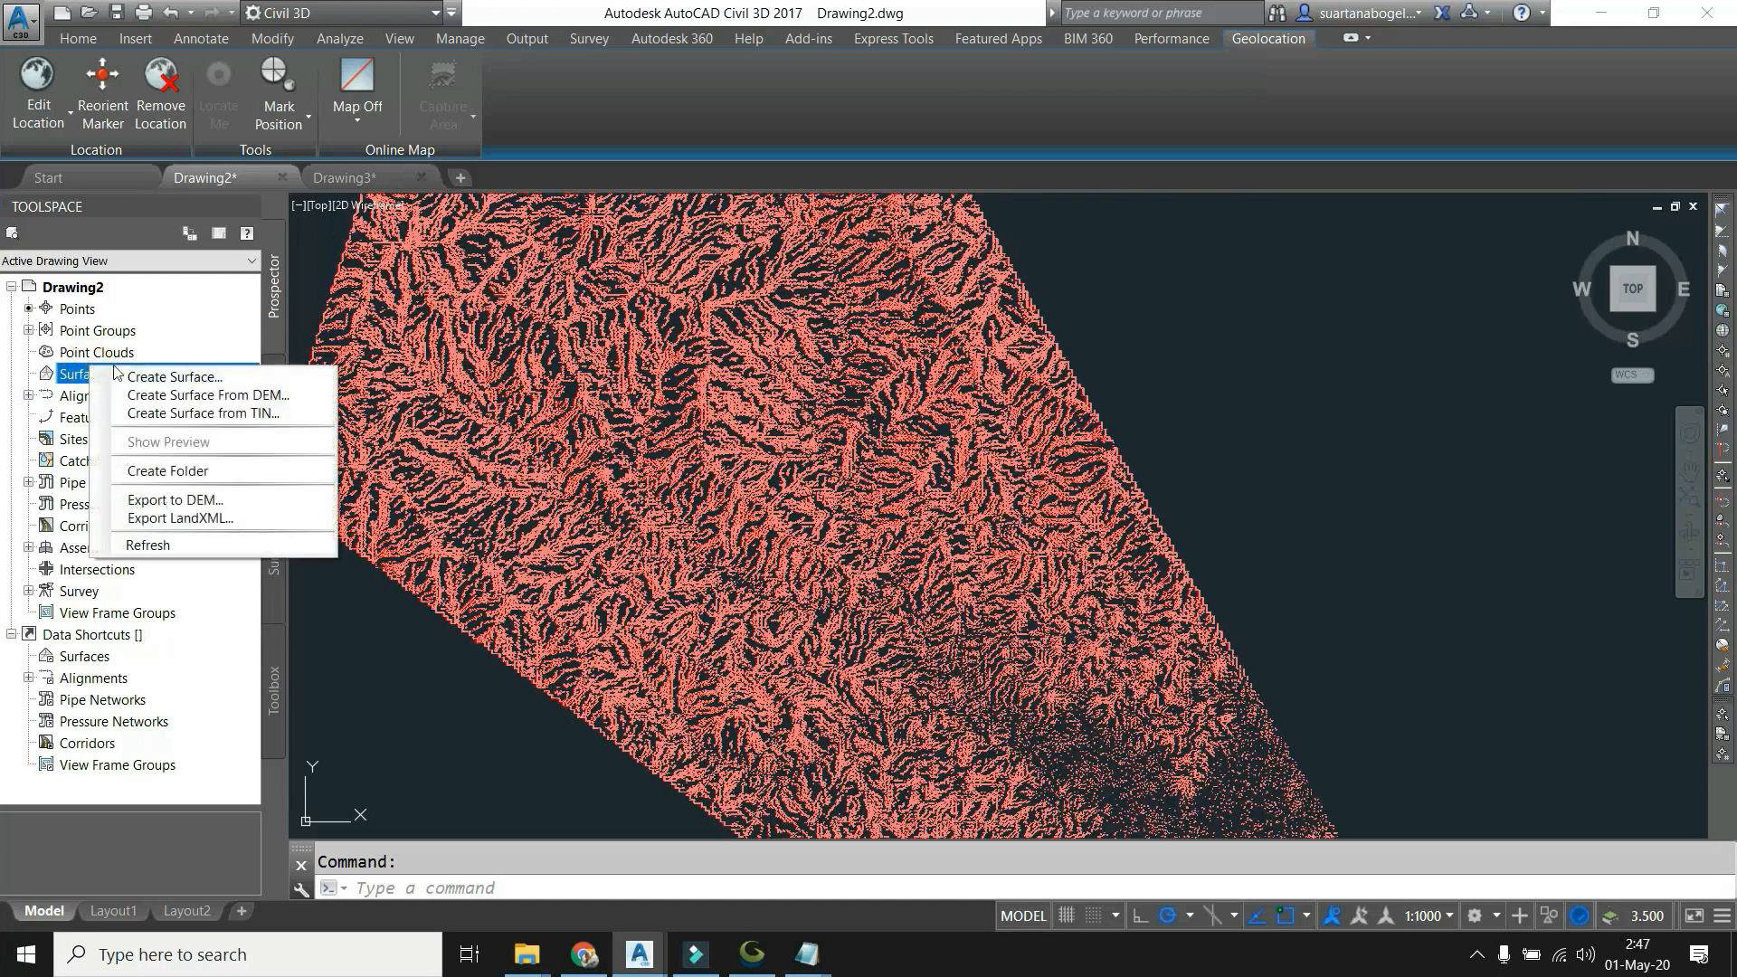
click(154, 380)
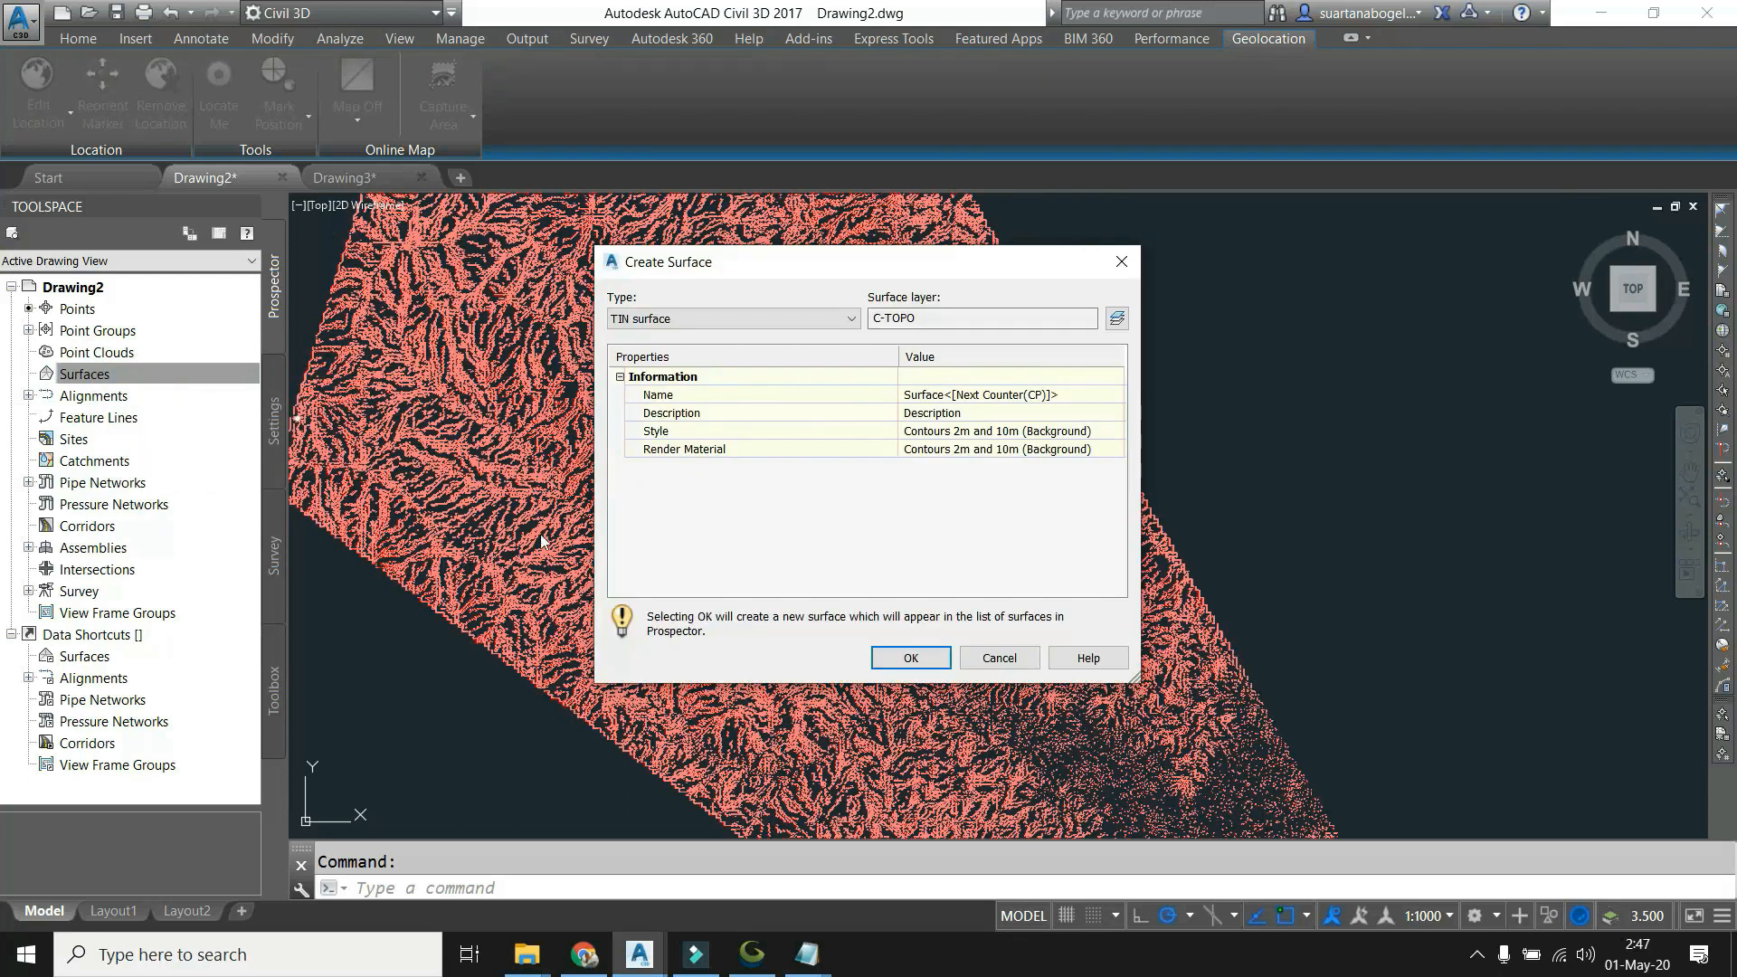
click(941, 395)
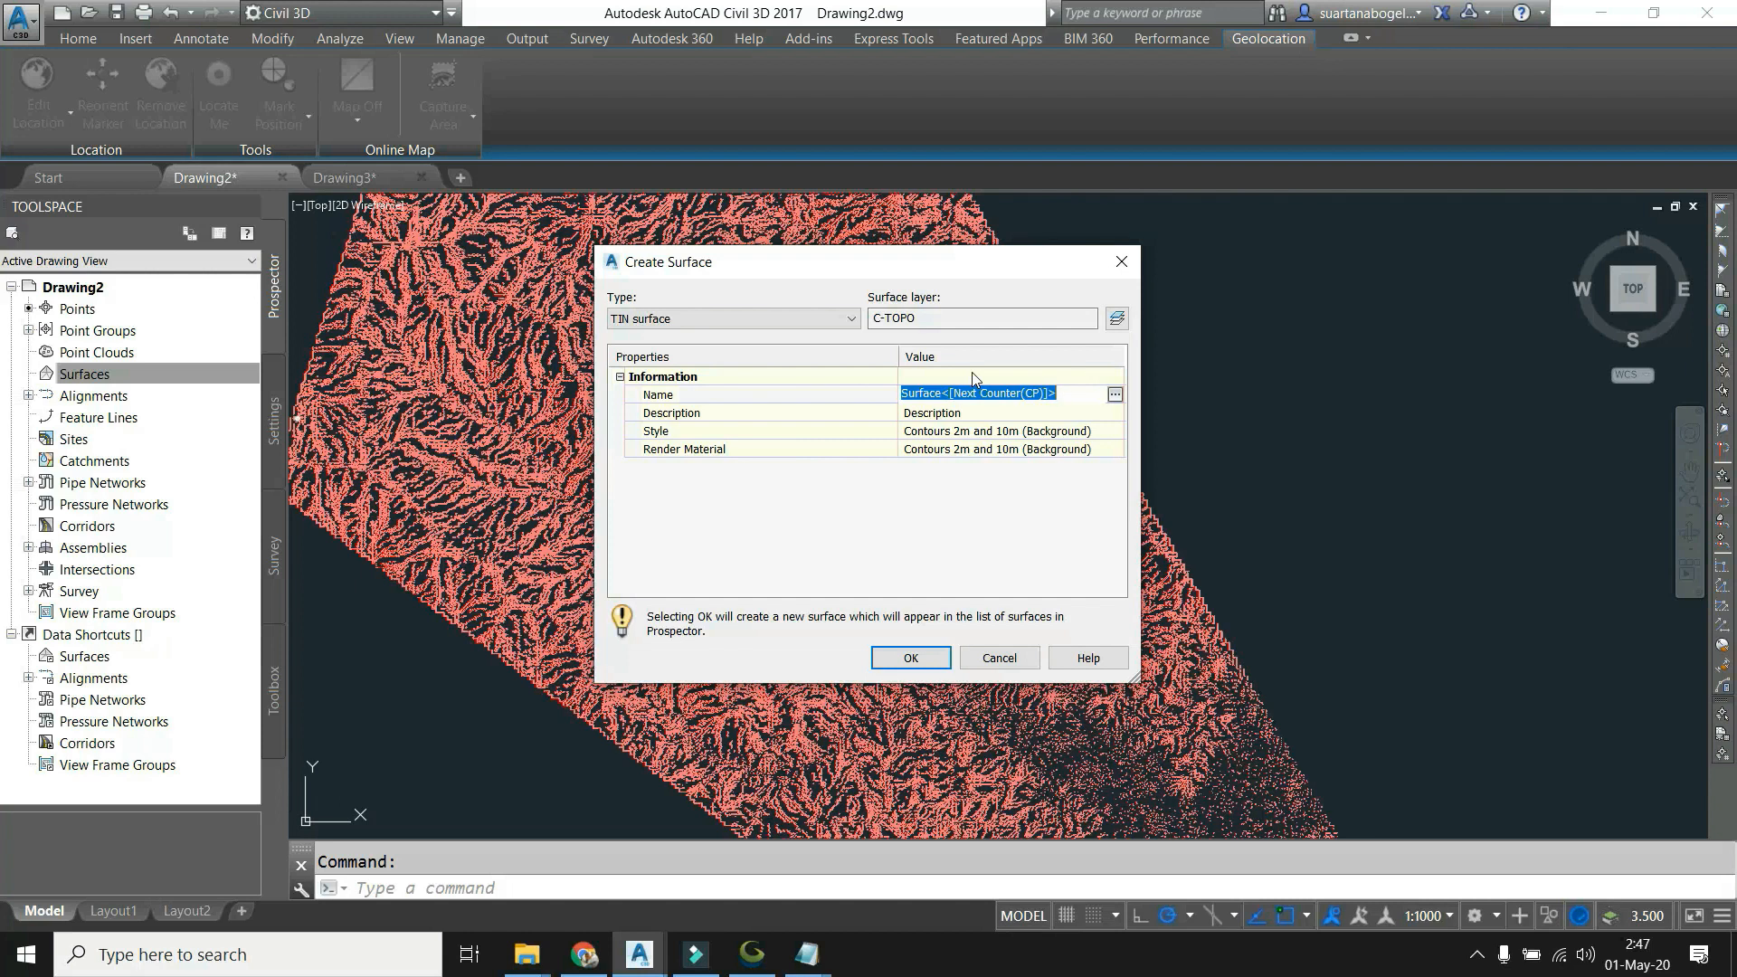
text(Belajar kontur)
click(909, 658)
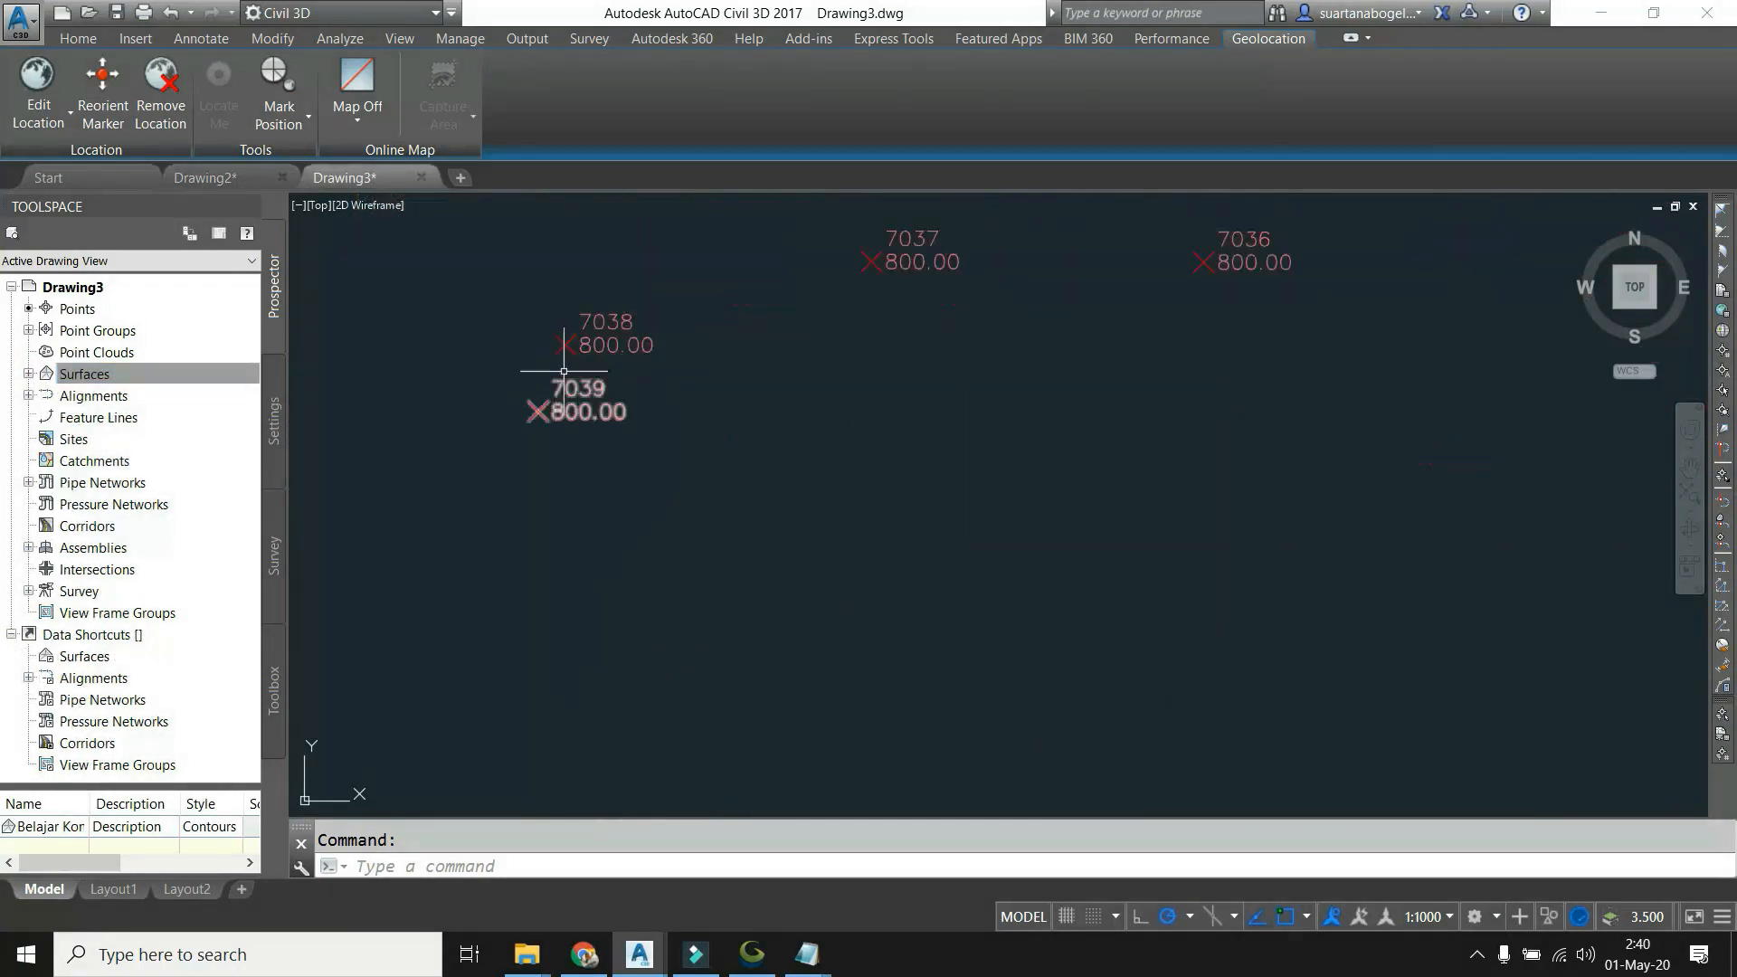
Examine the imported points in Drawing3, checking their markers, point numbers and elevation labels up close.
scroll(660, 461, down, 7)
scroll(1213, 601, down, 3)
scroll(989, 640, up, 3)
scroll(989, 651, down, 3)
scroll(916, 673, up, 7)
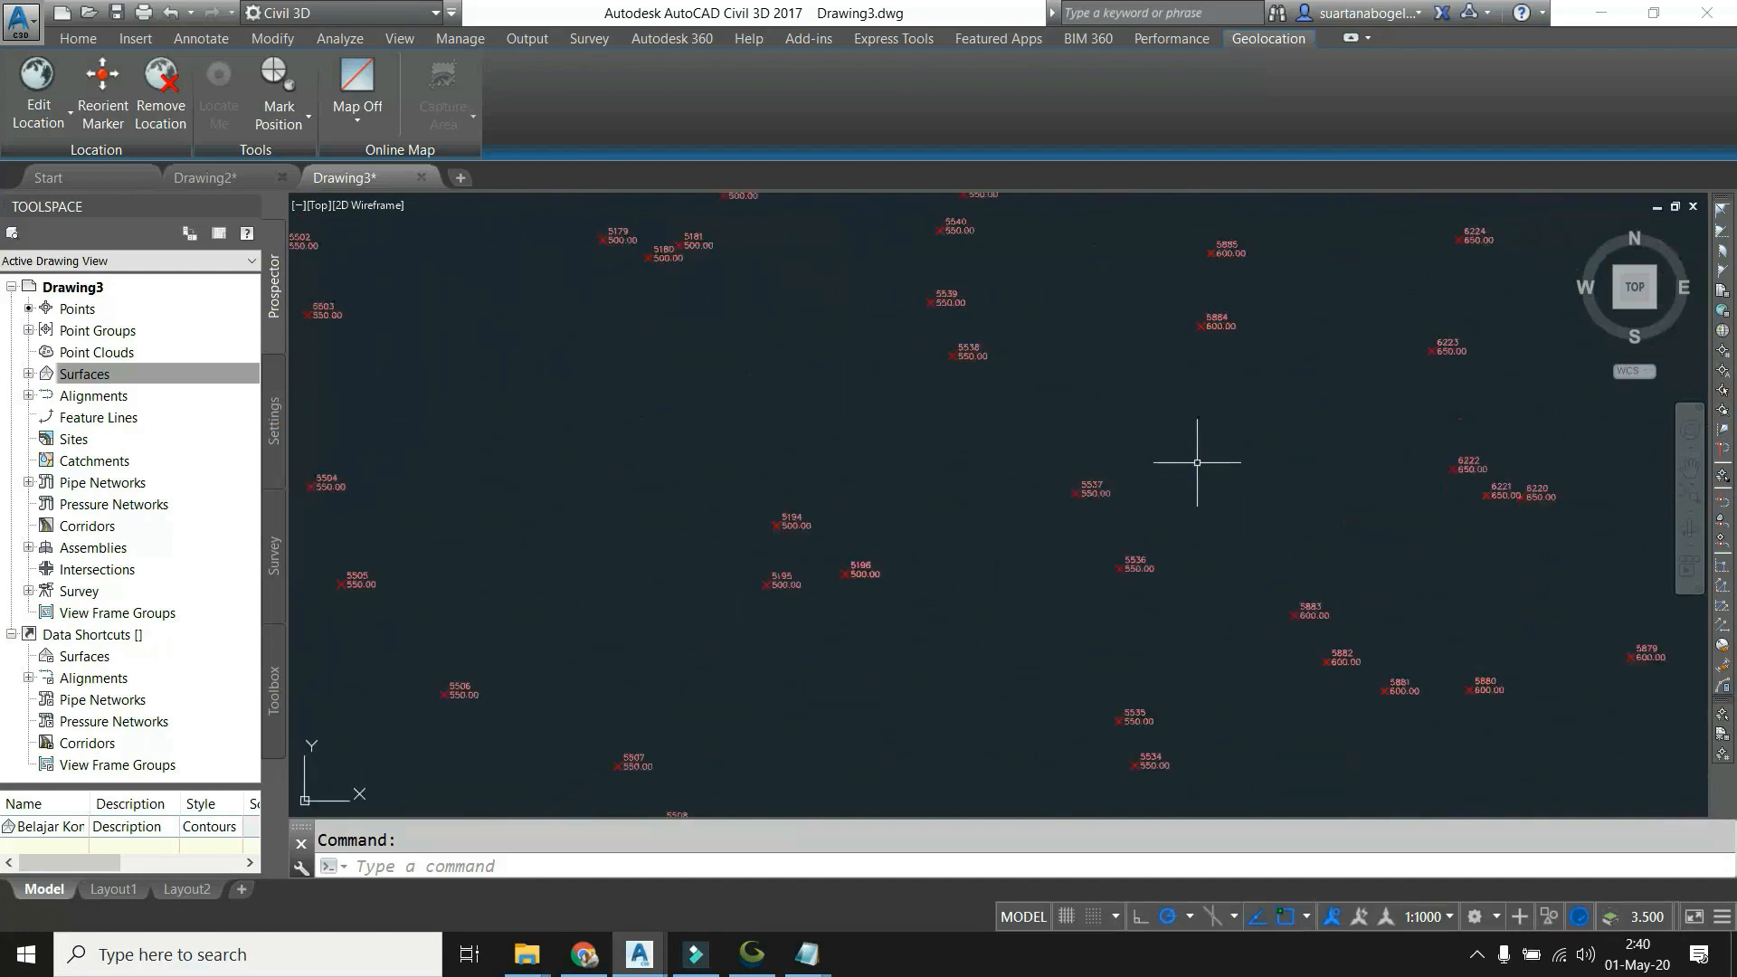
scroll(621, 574, up, 4)
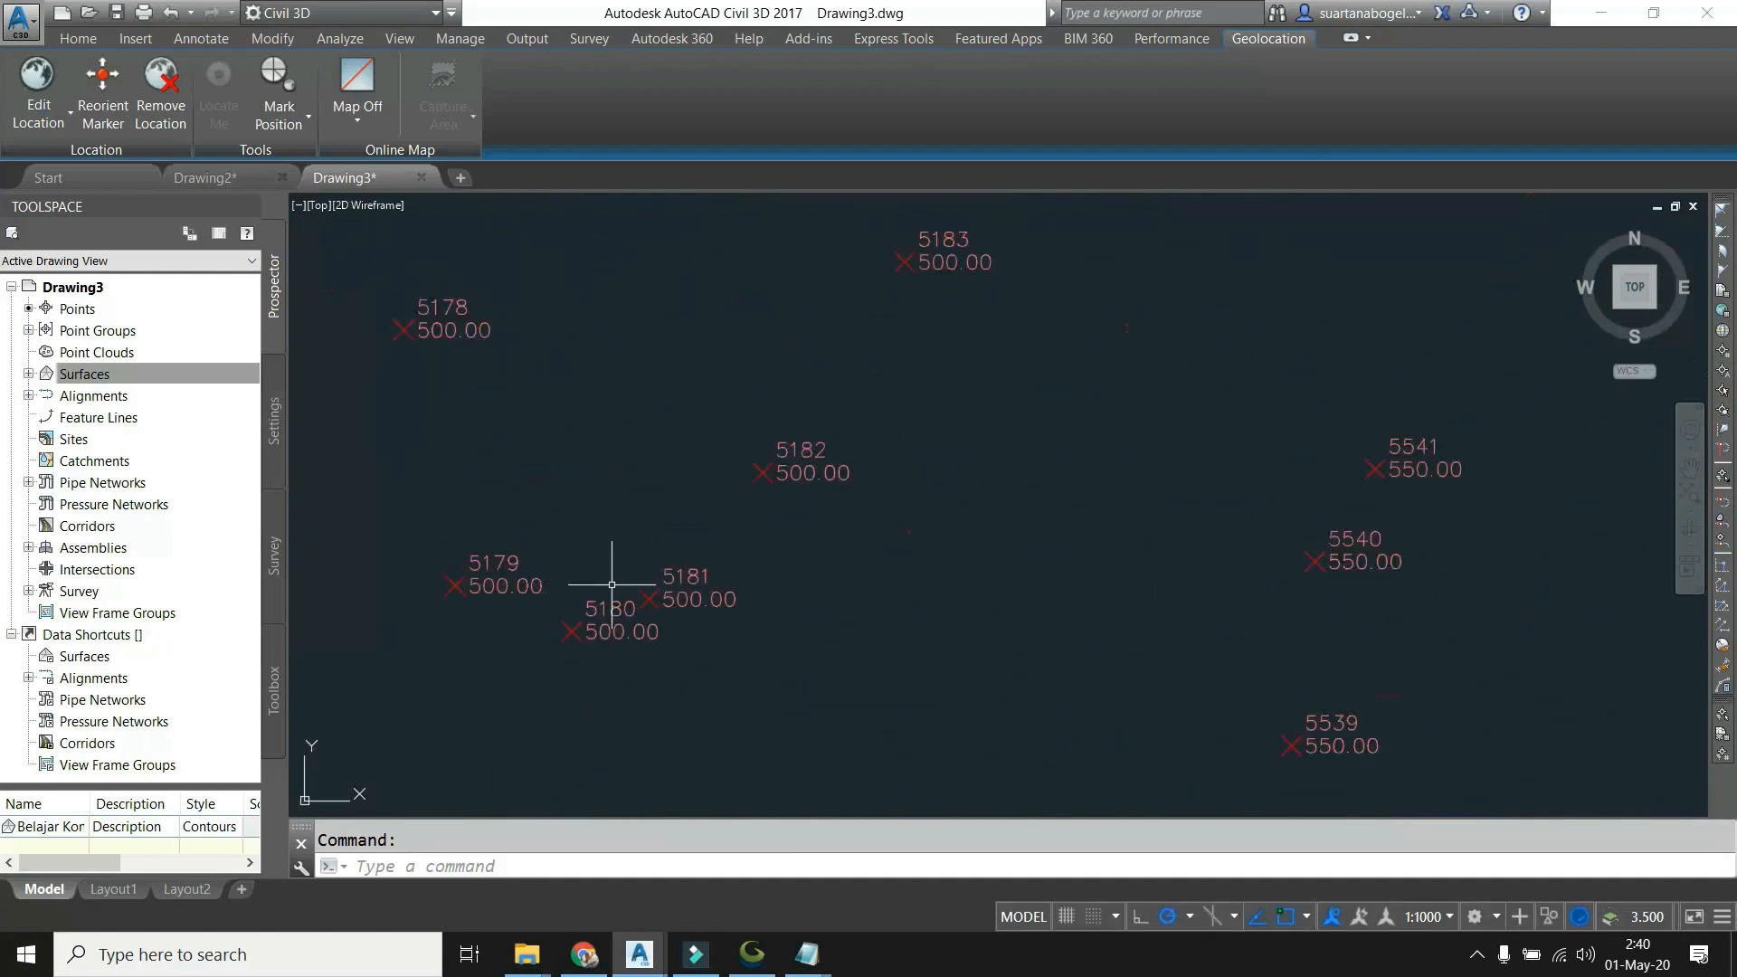
scroll(709, 594, down, 3)
scroll(699, 631, up, 3)
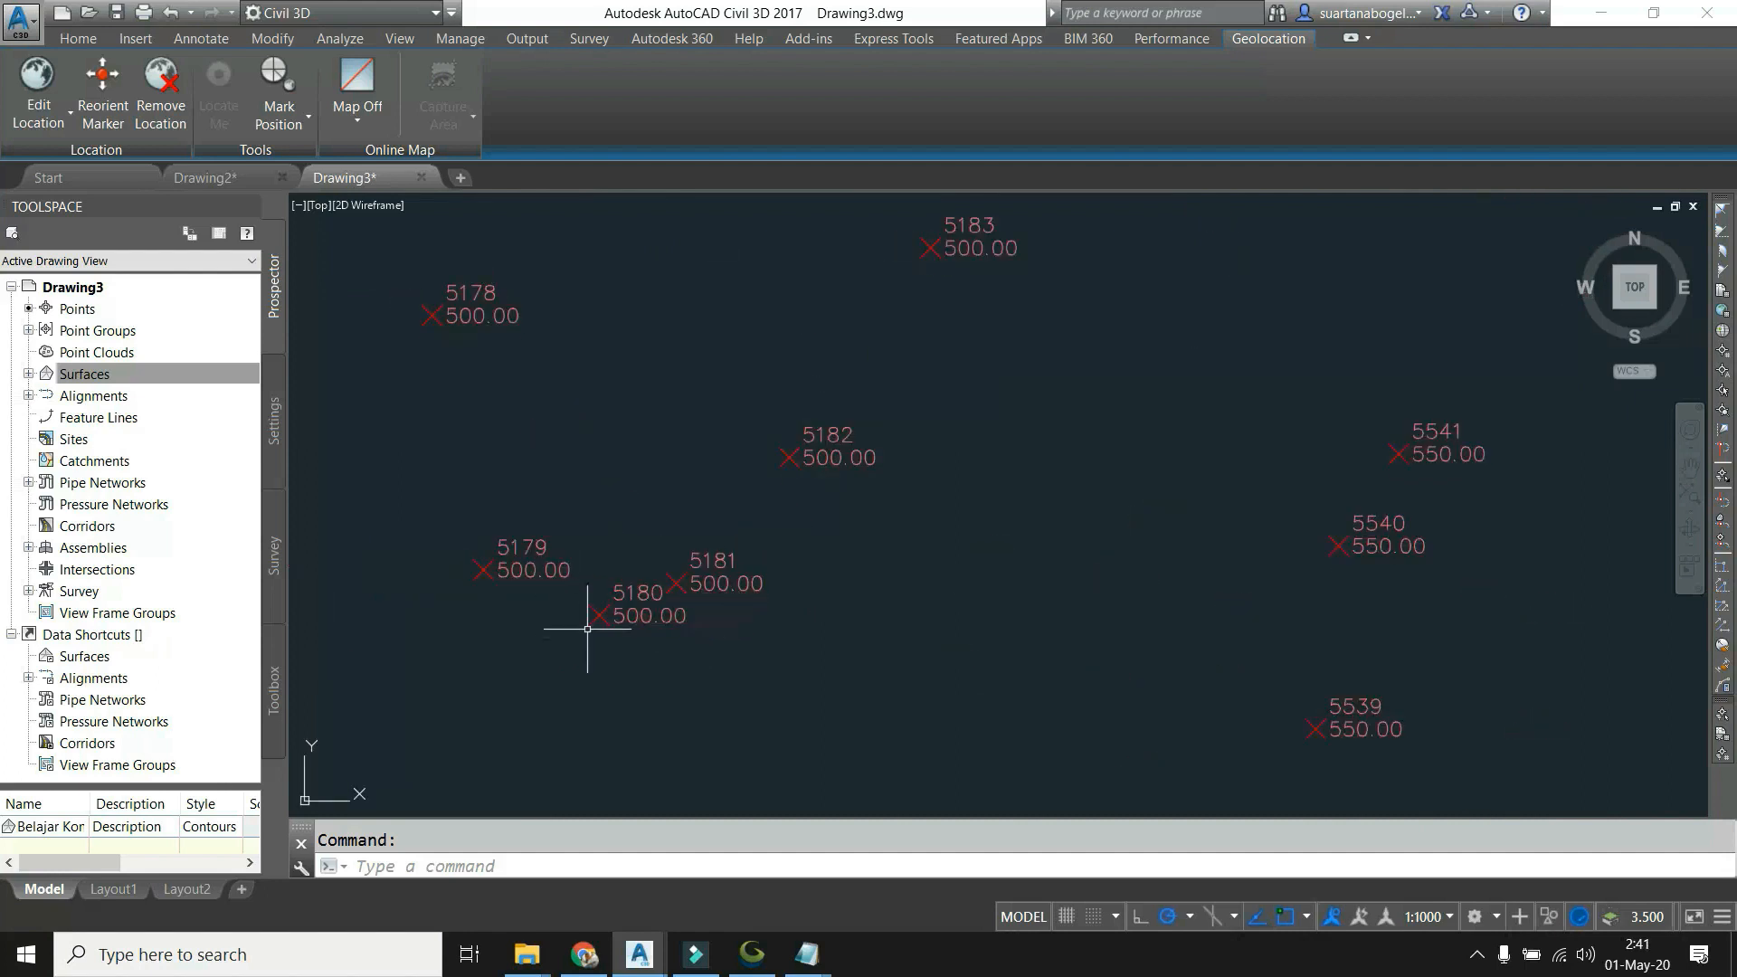
Open the properties of the Datum50 point group and review the marker settings of its Basic point style.
click(77, 309)
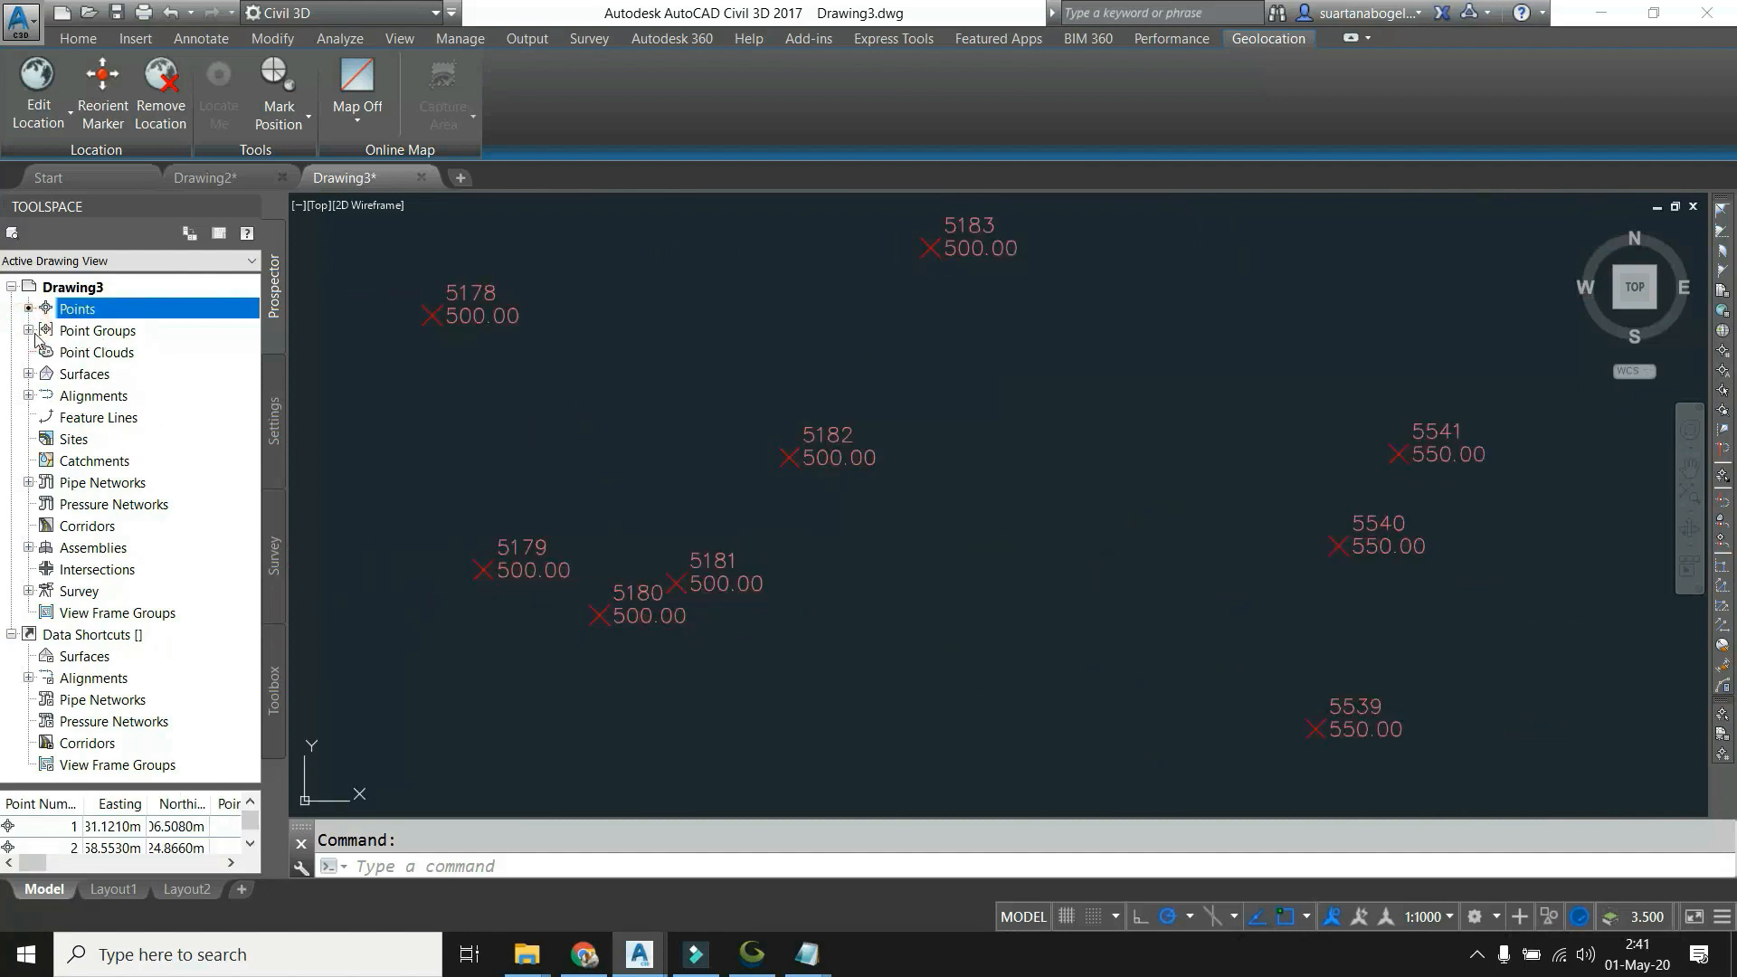
click(28, 330)
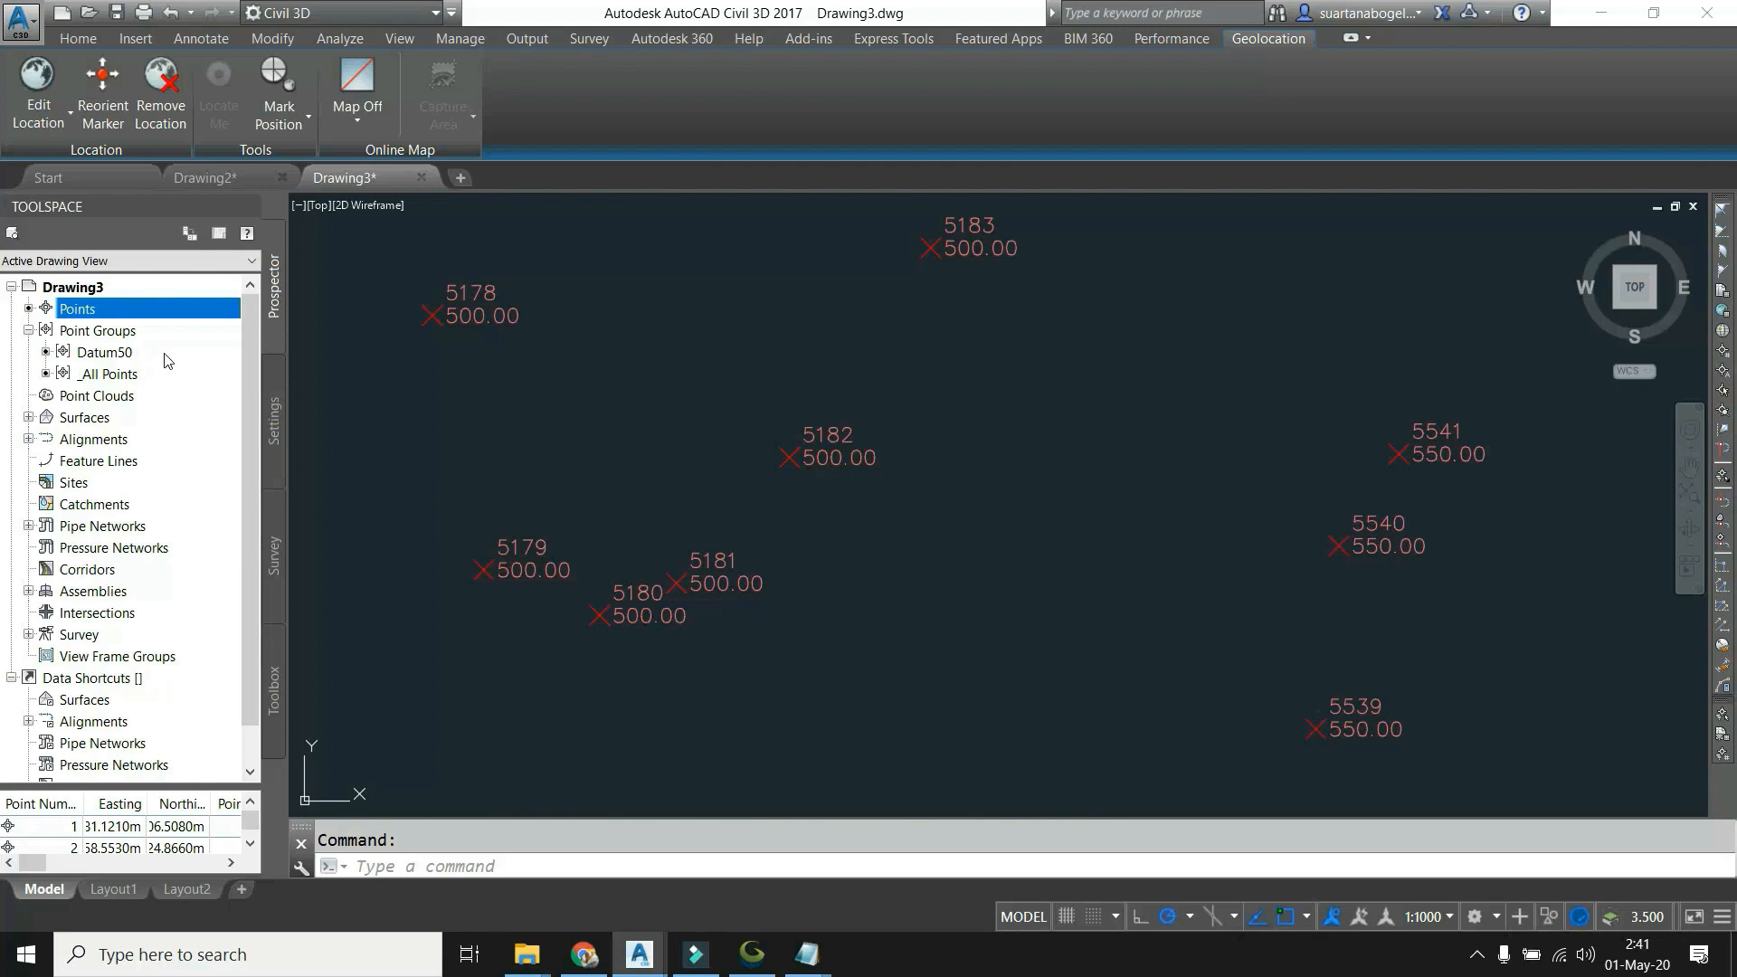
click(103, 358)
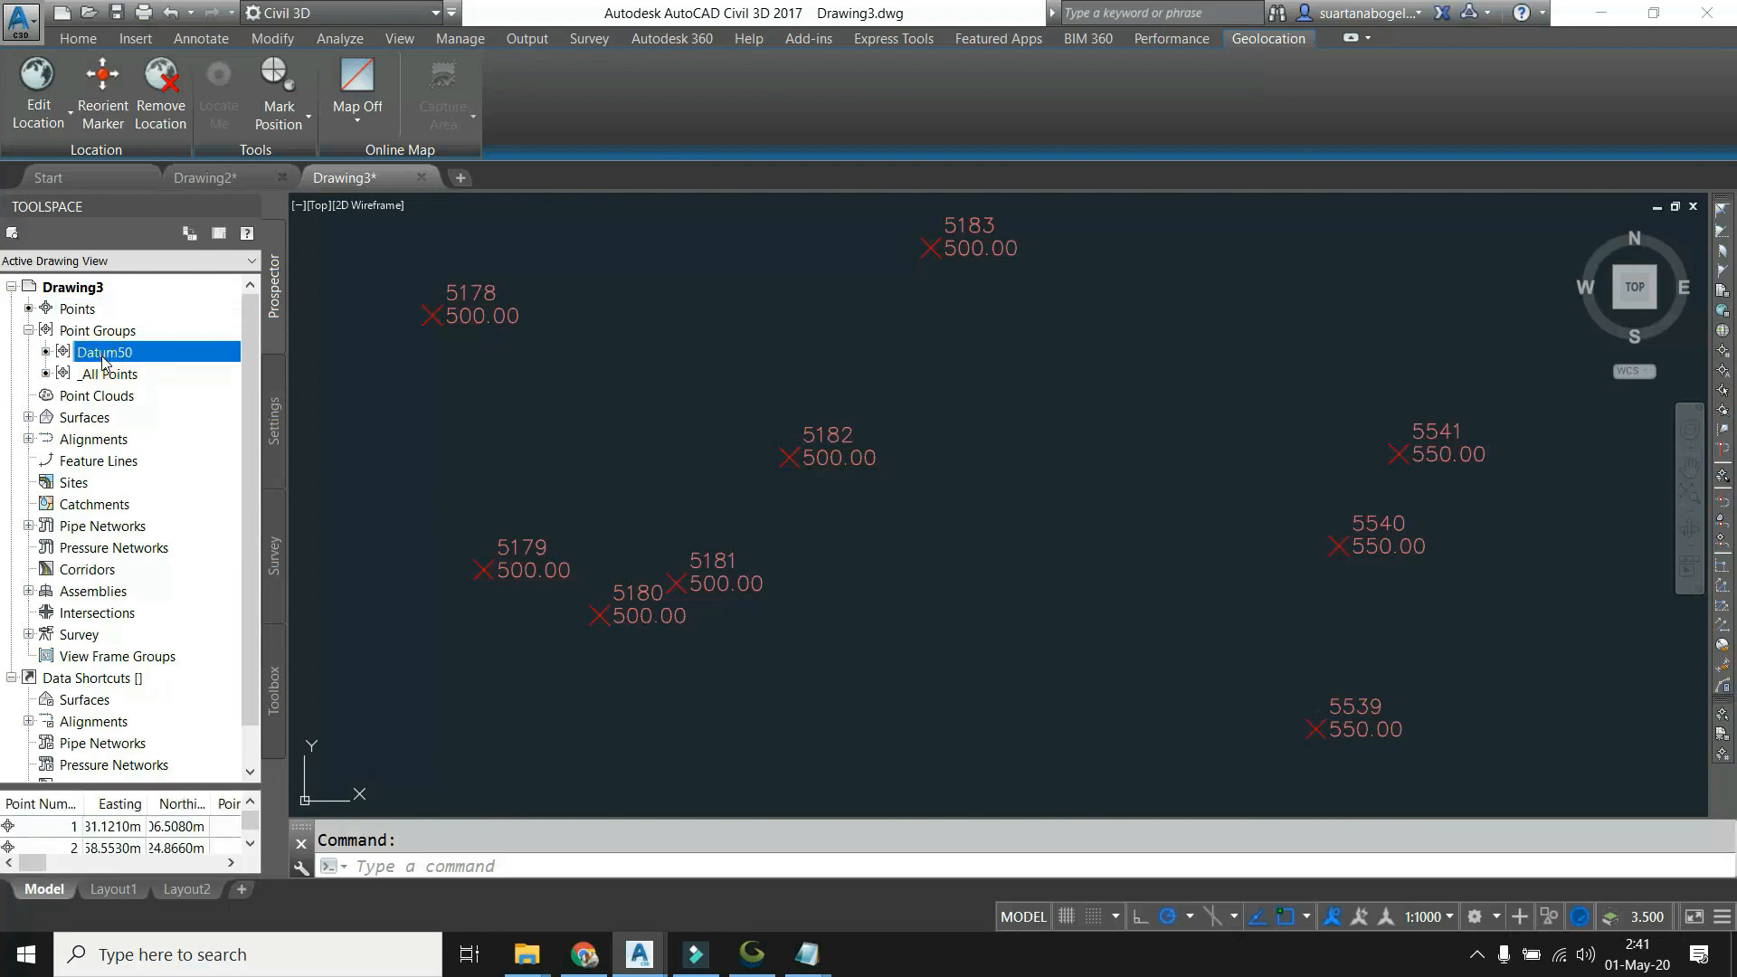
right_click(103, 360)
click(167, 369)
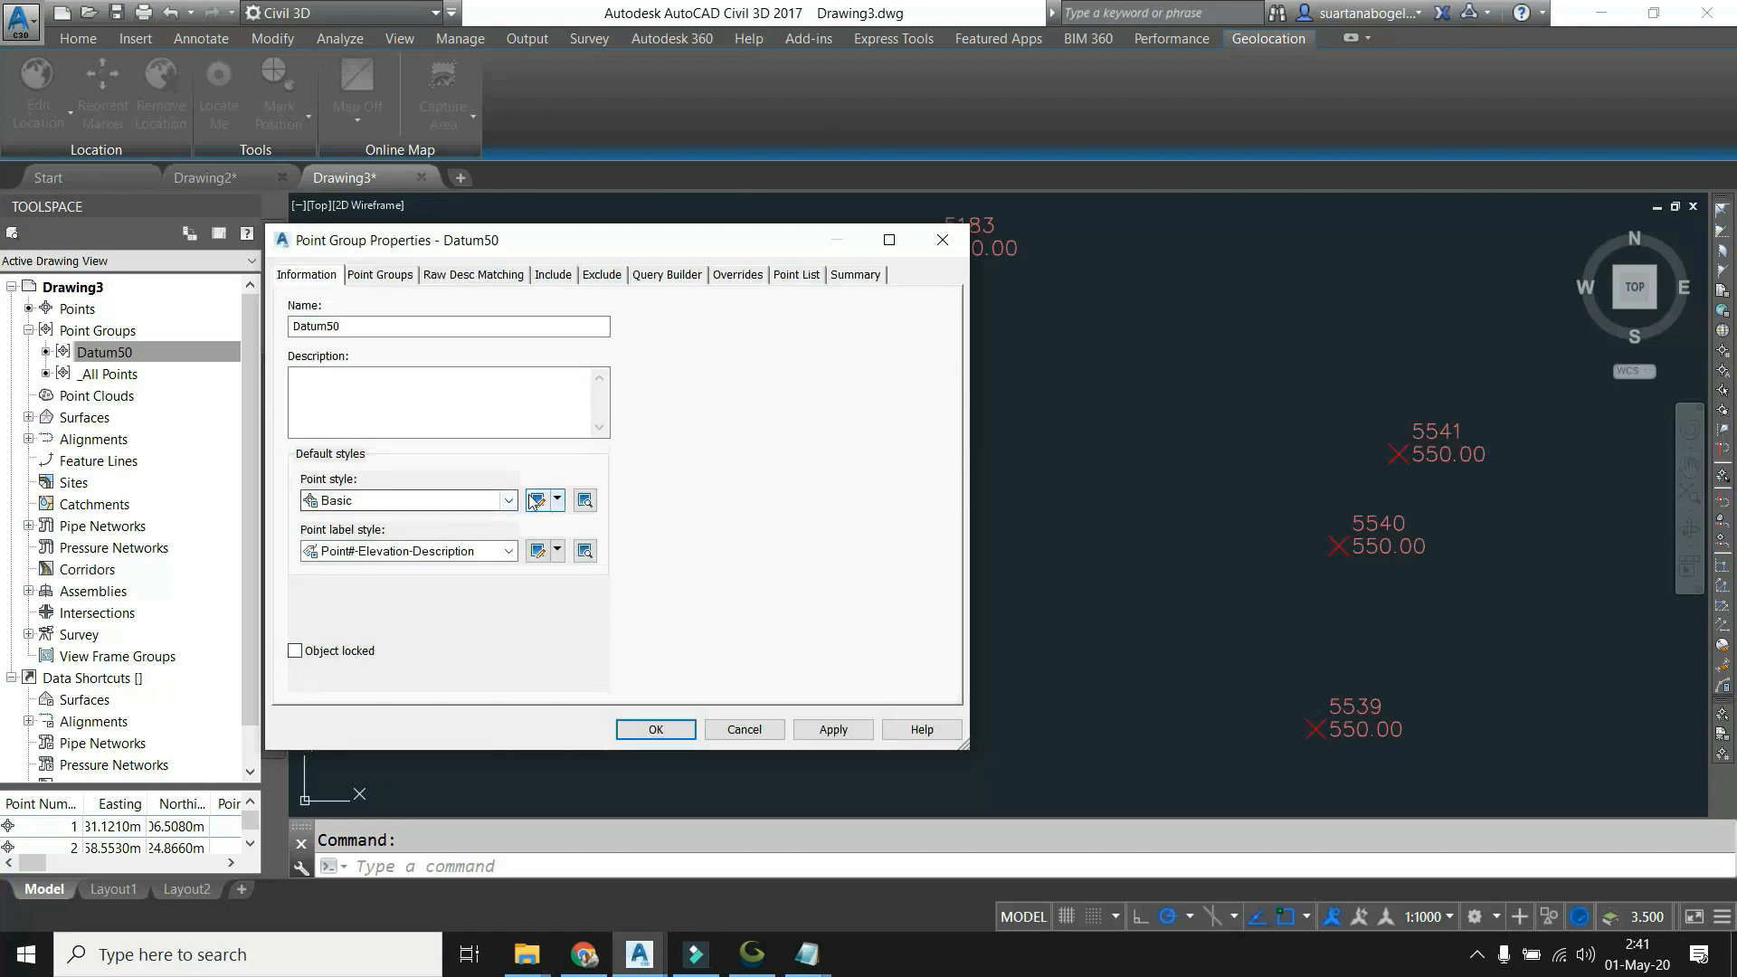
click(538, 500)
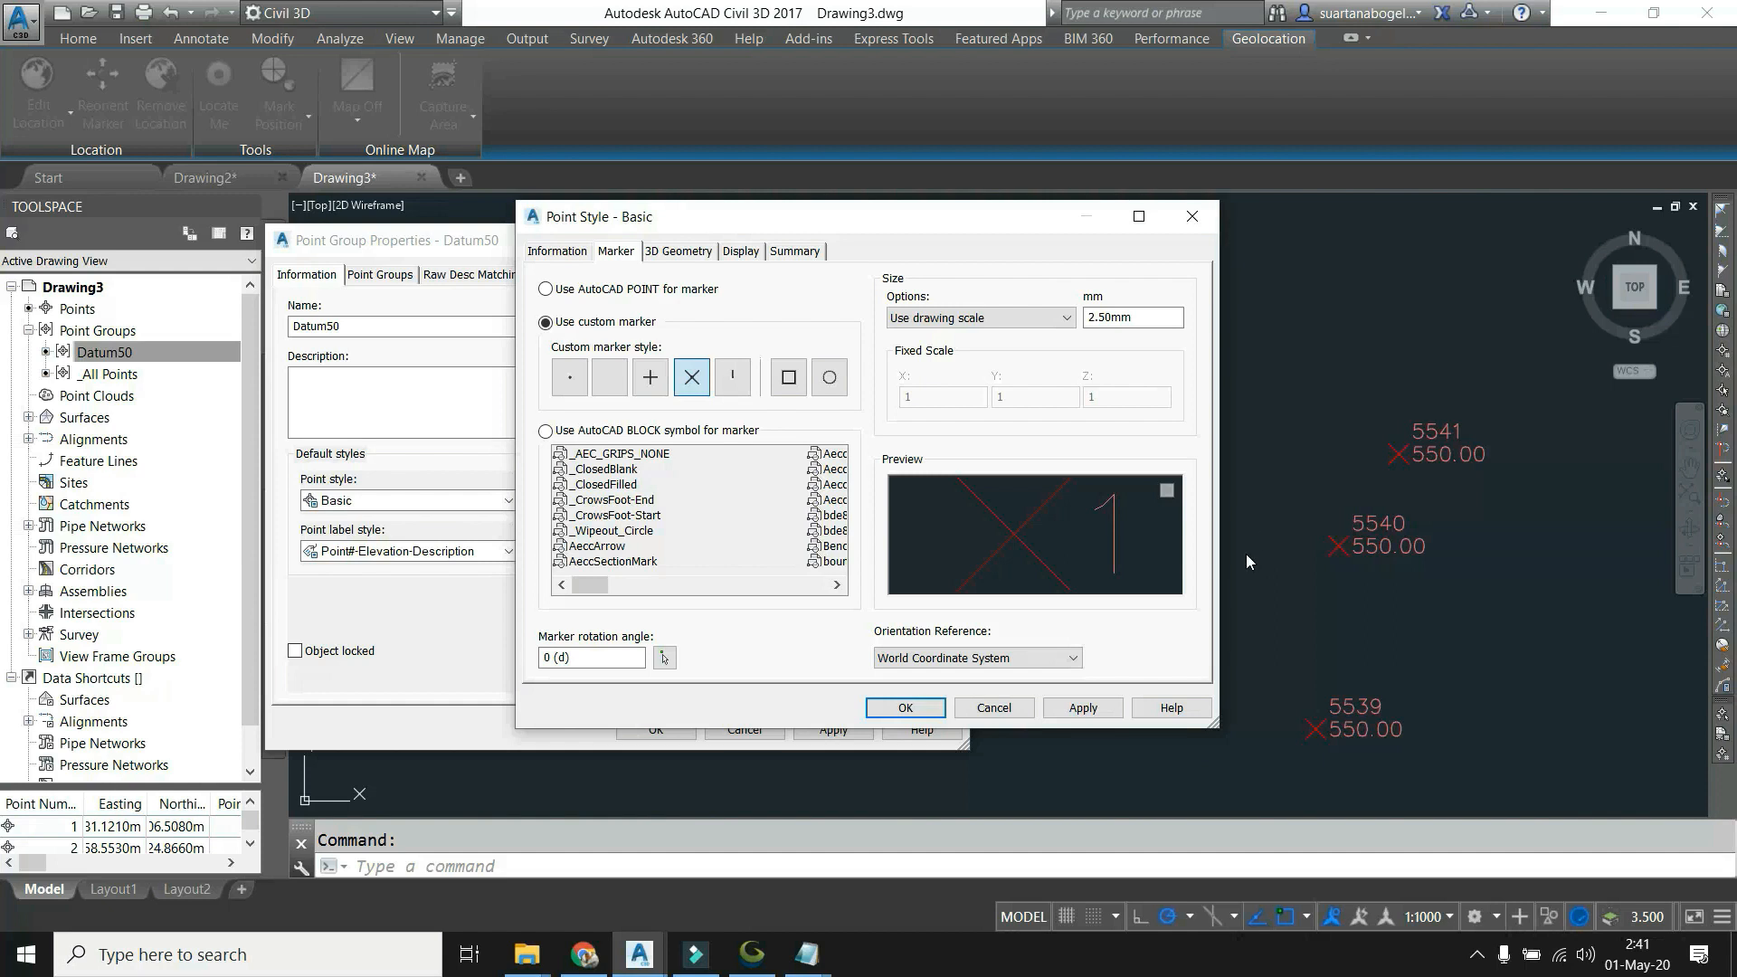
click(983, 708)
Preview the Basic, Benchmark and Bound point styles, and assign Benchmark as the Datum50 group's point style.
click(585, 501)
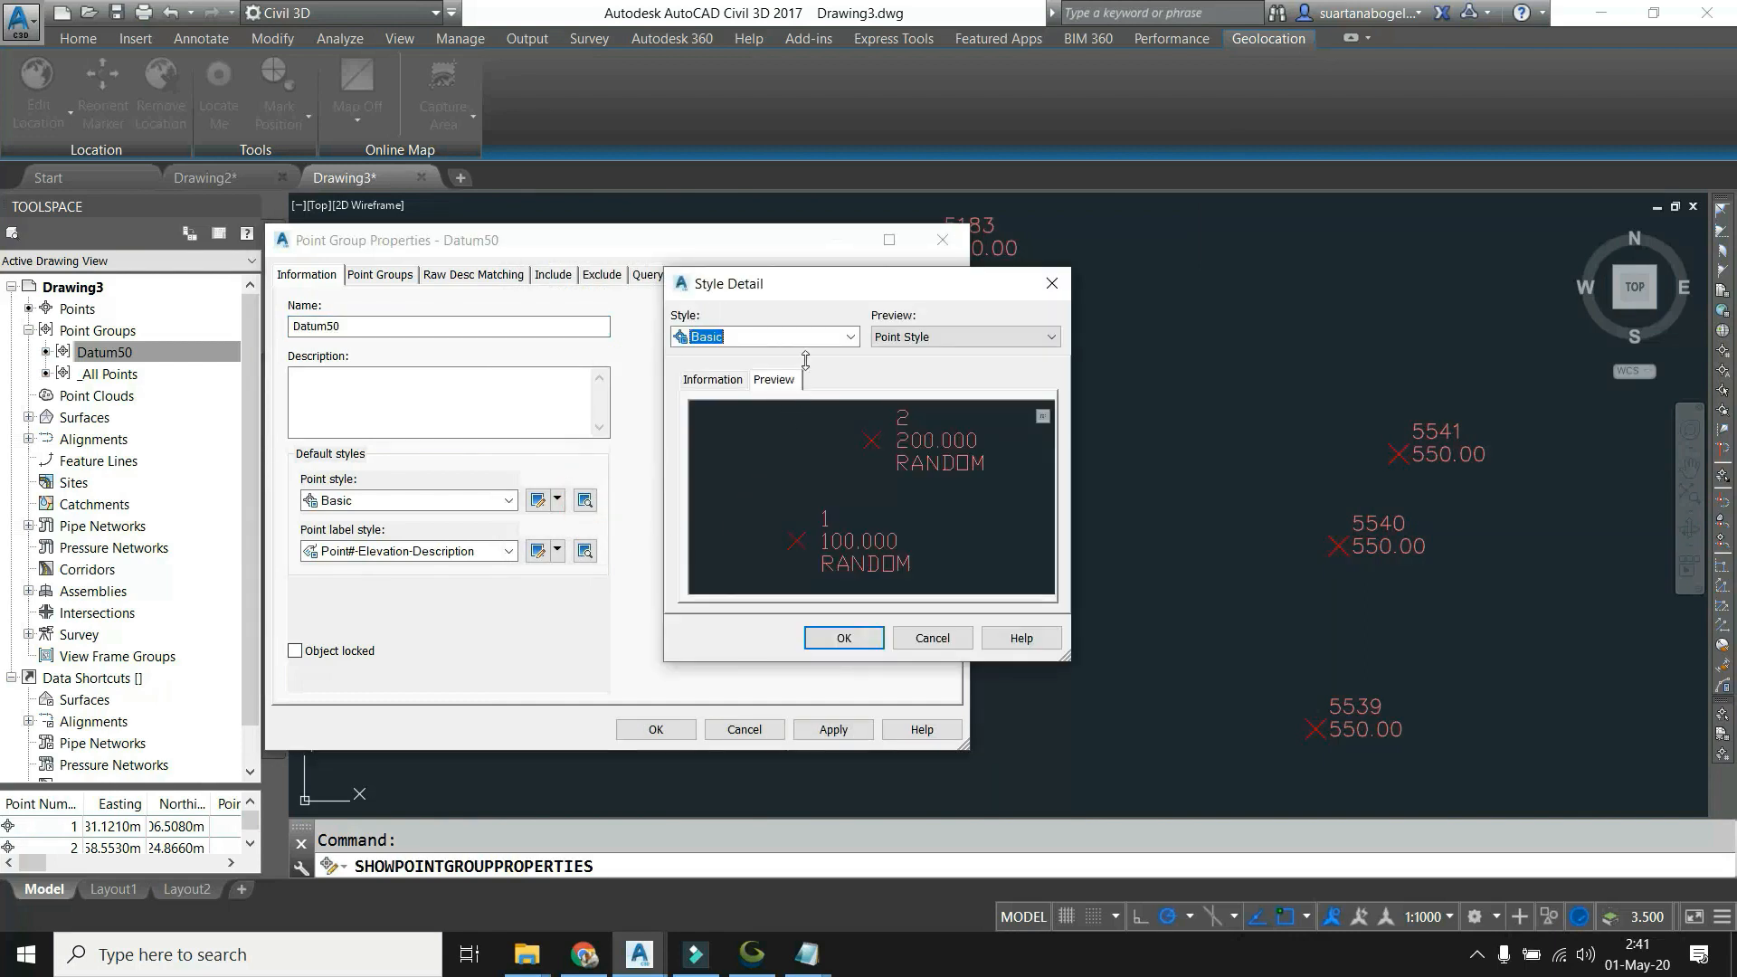
click(810, 338)
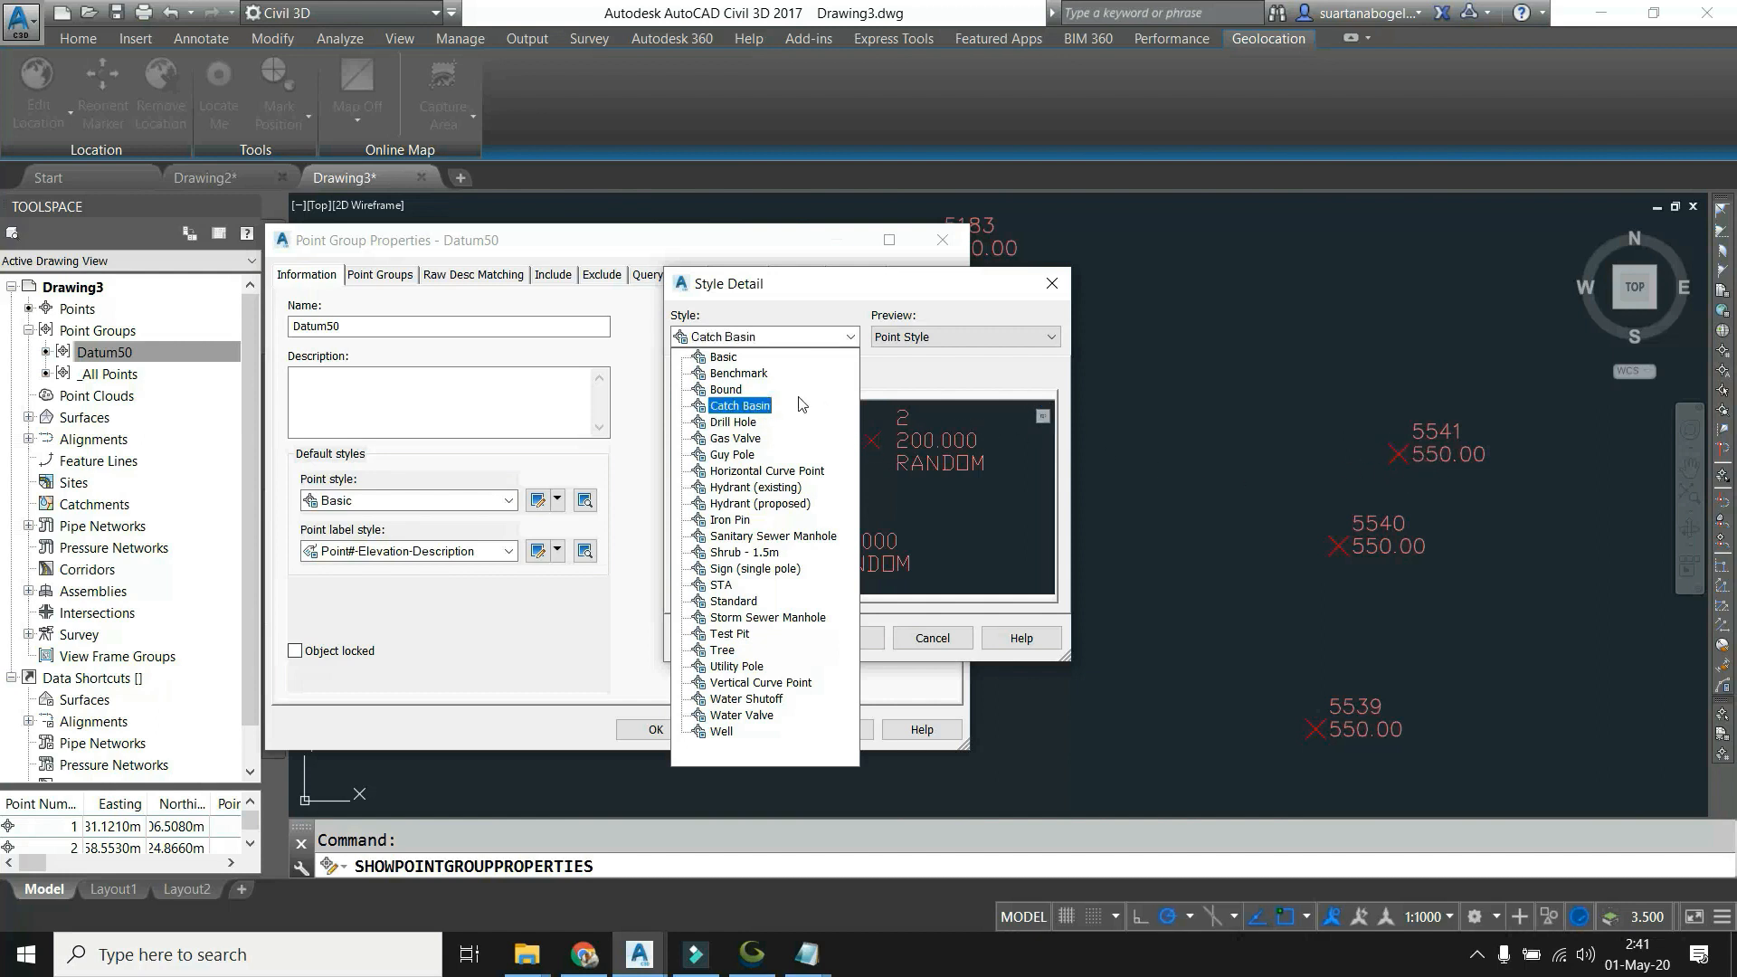
click(723, 357)
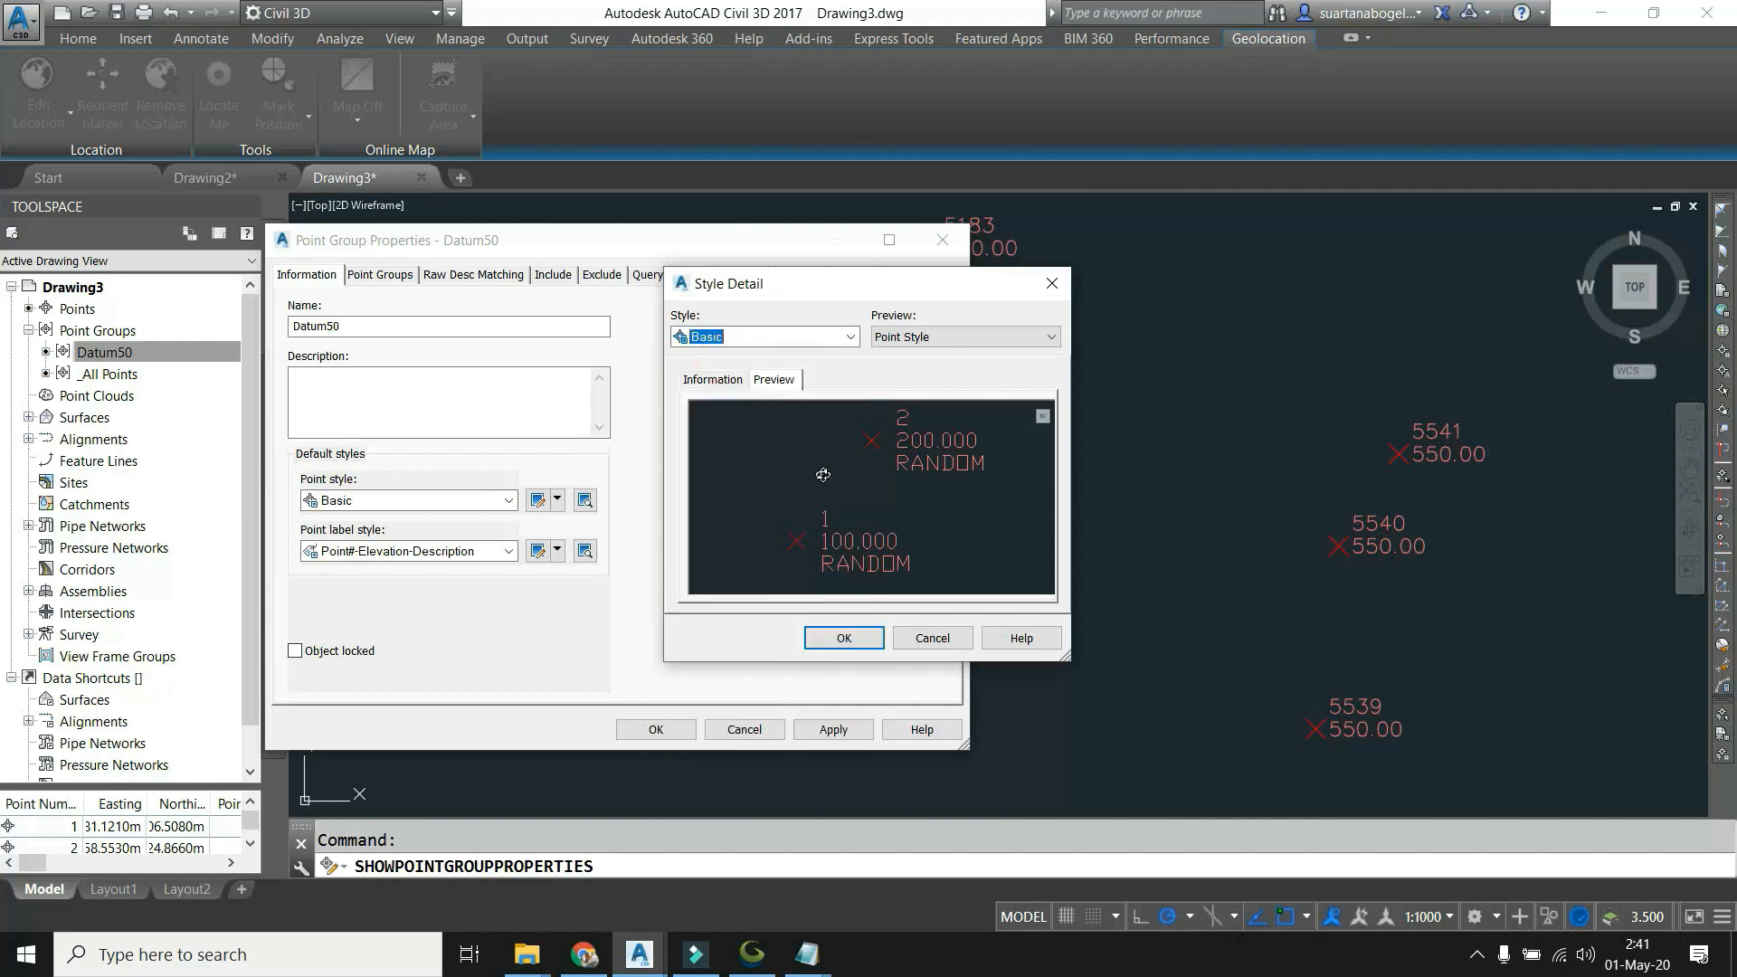
click(764, 336)
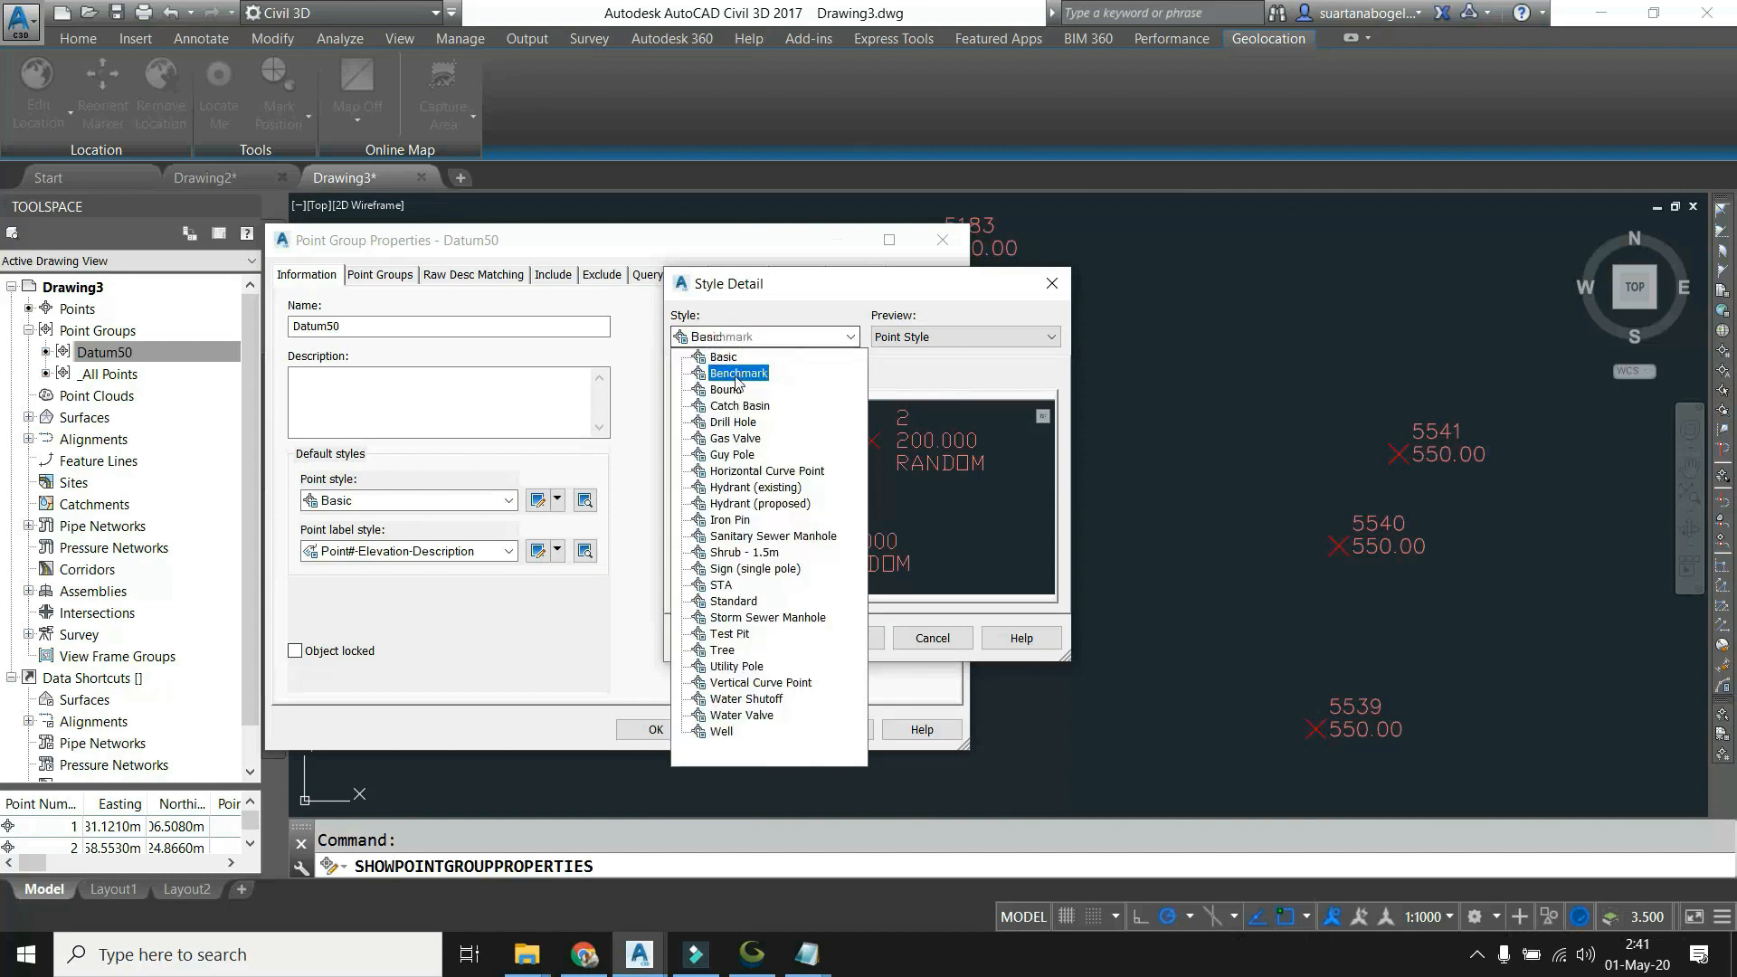
click(735, 373)
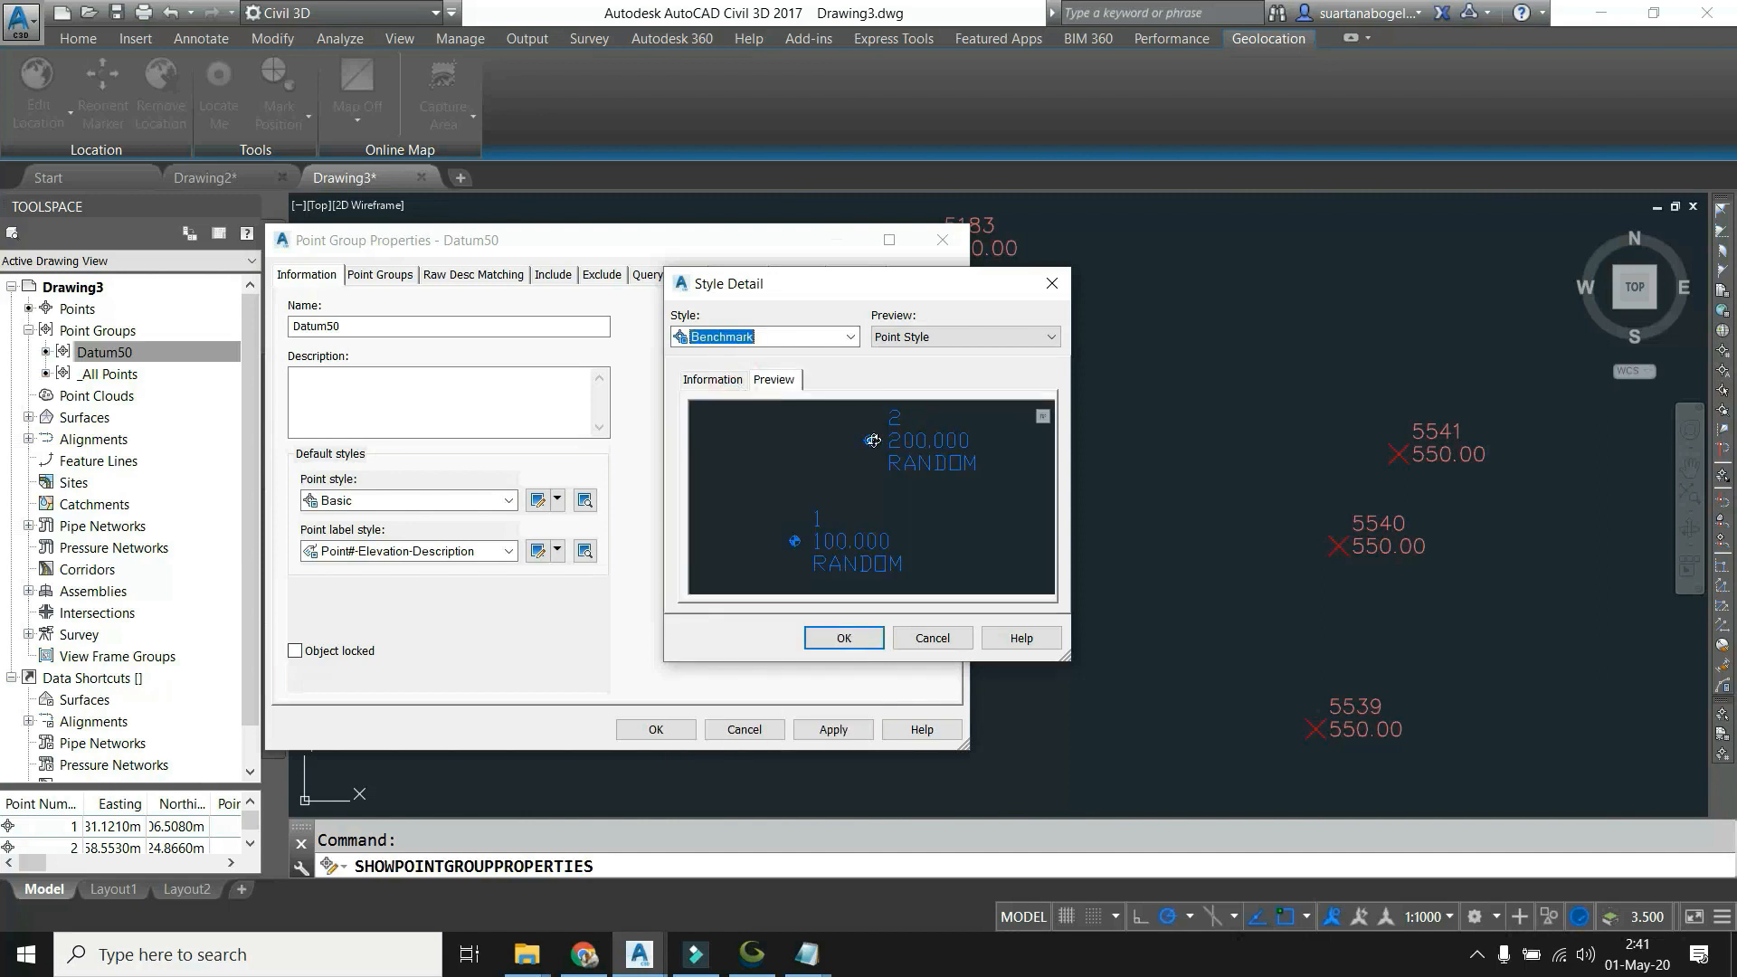
click(764, 338)
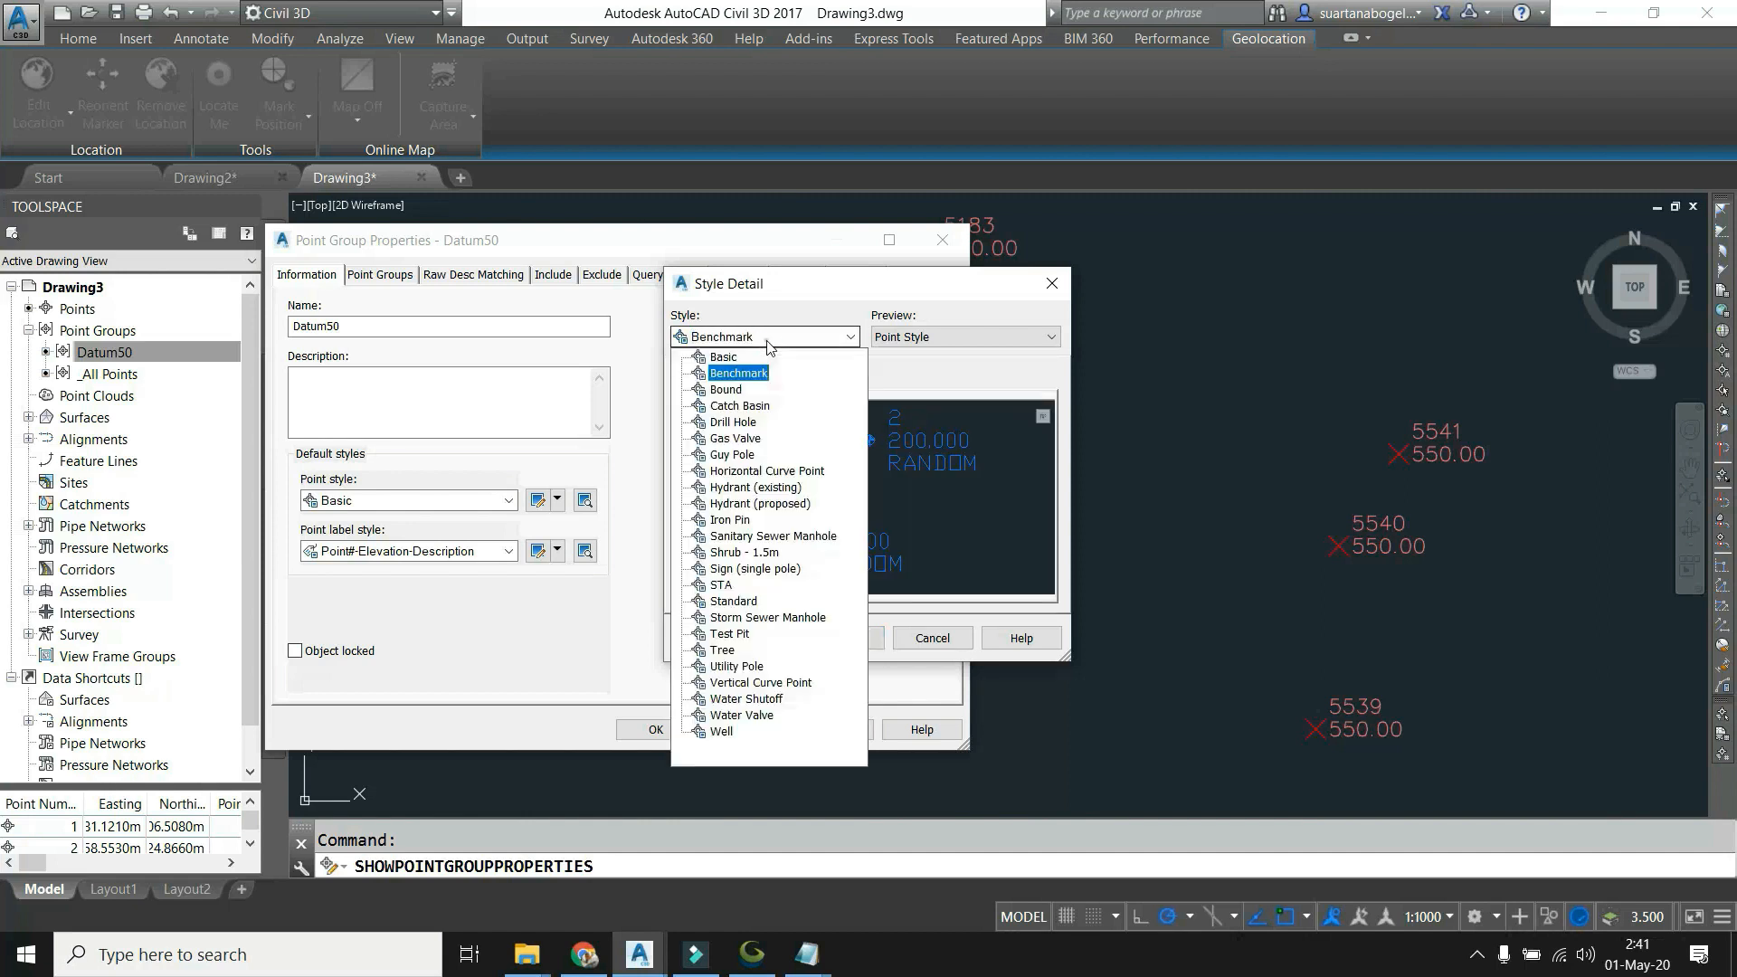
click(740, 391)
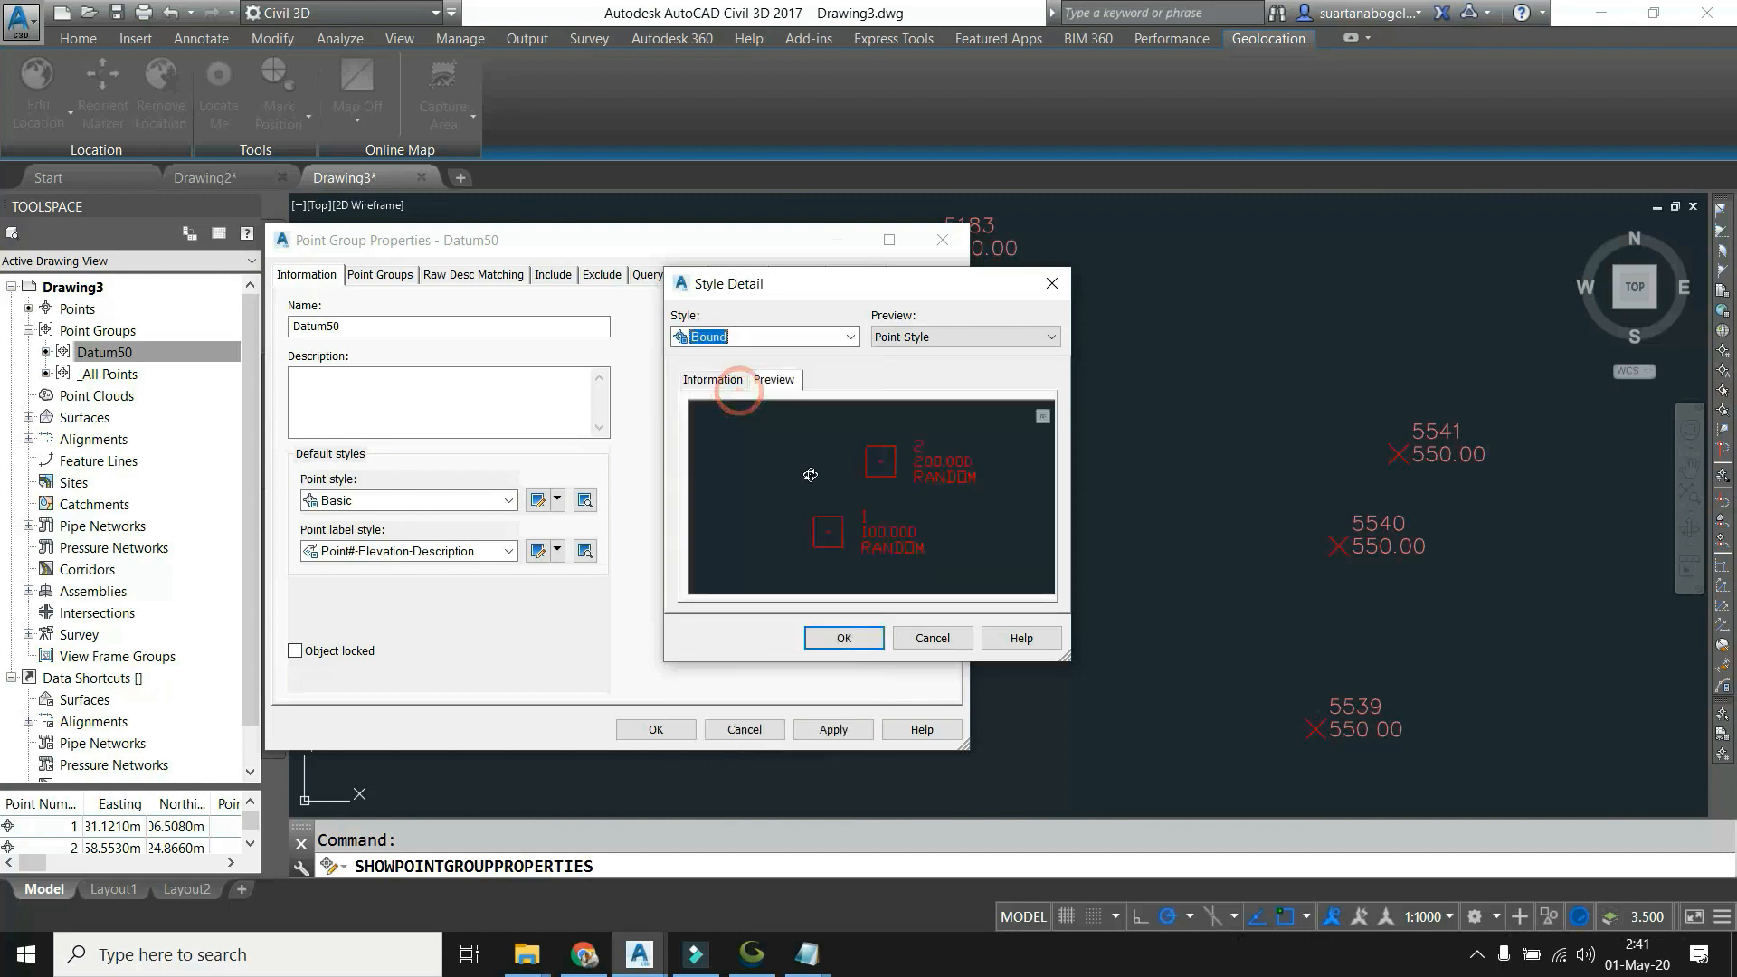
click(774, 338)
click(738, 375)
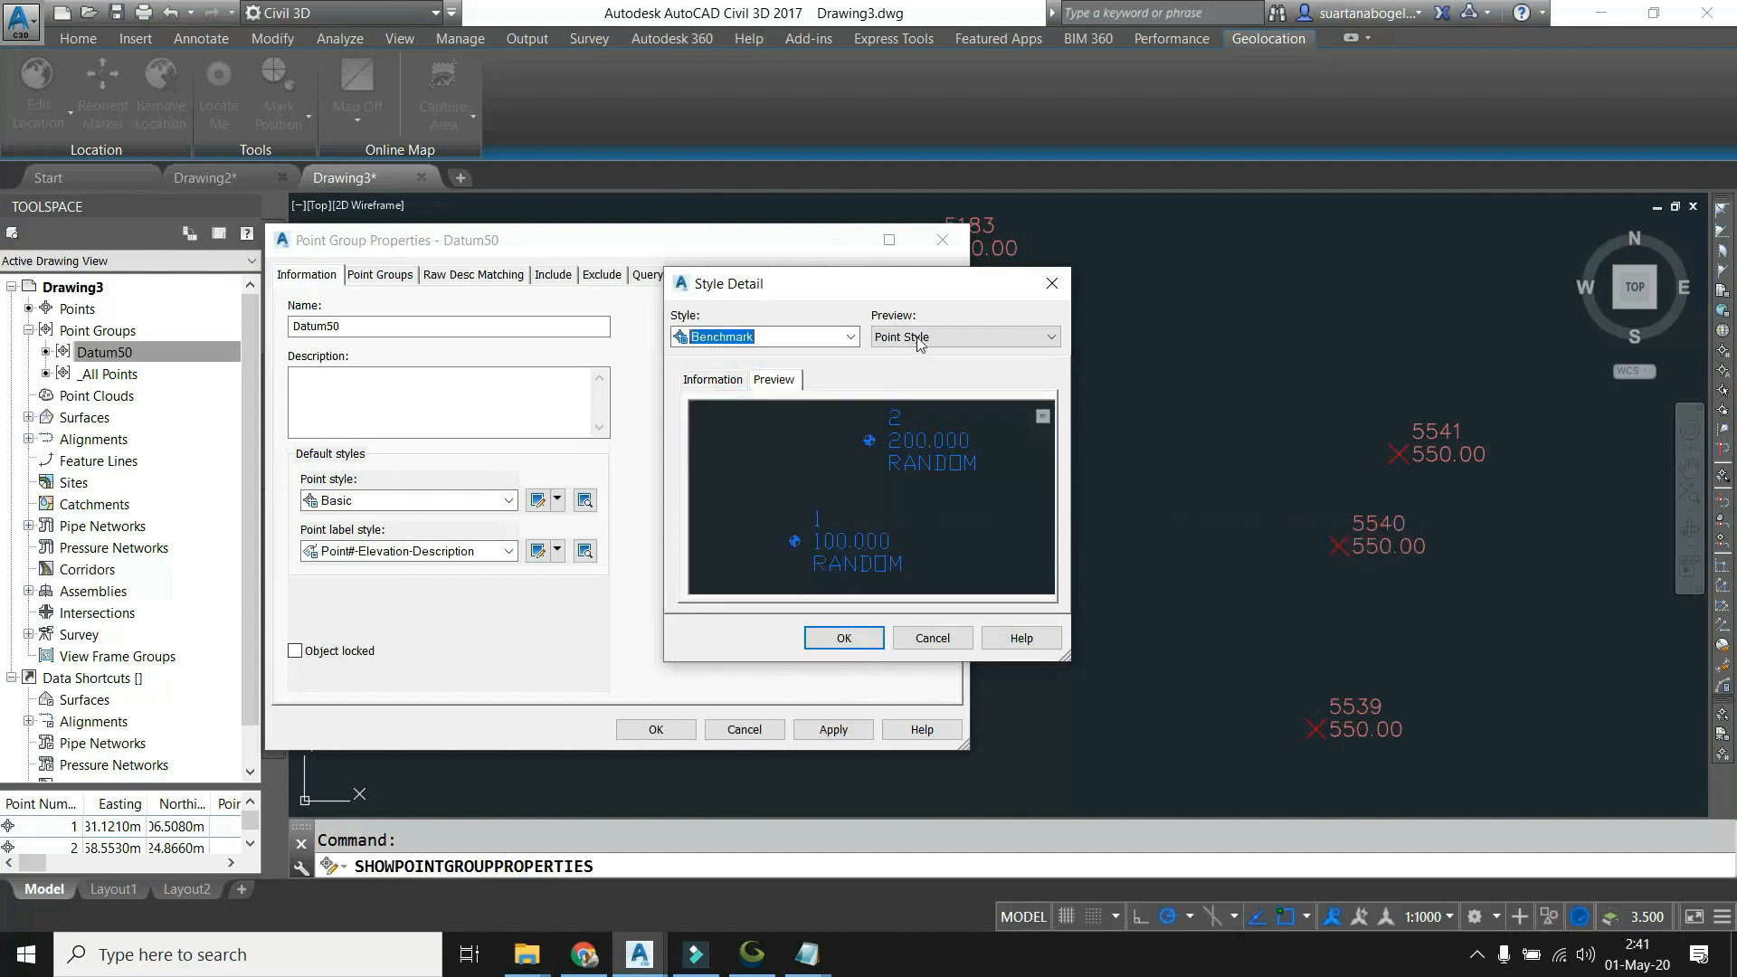
click(844, 639)
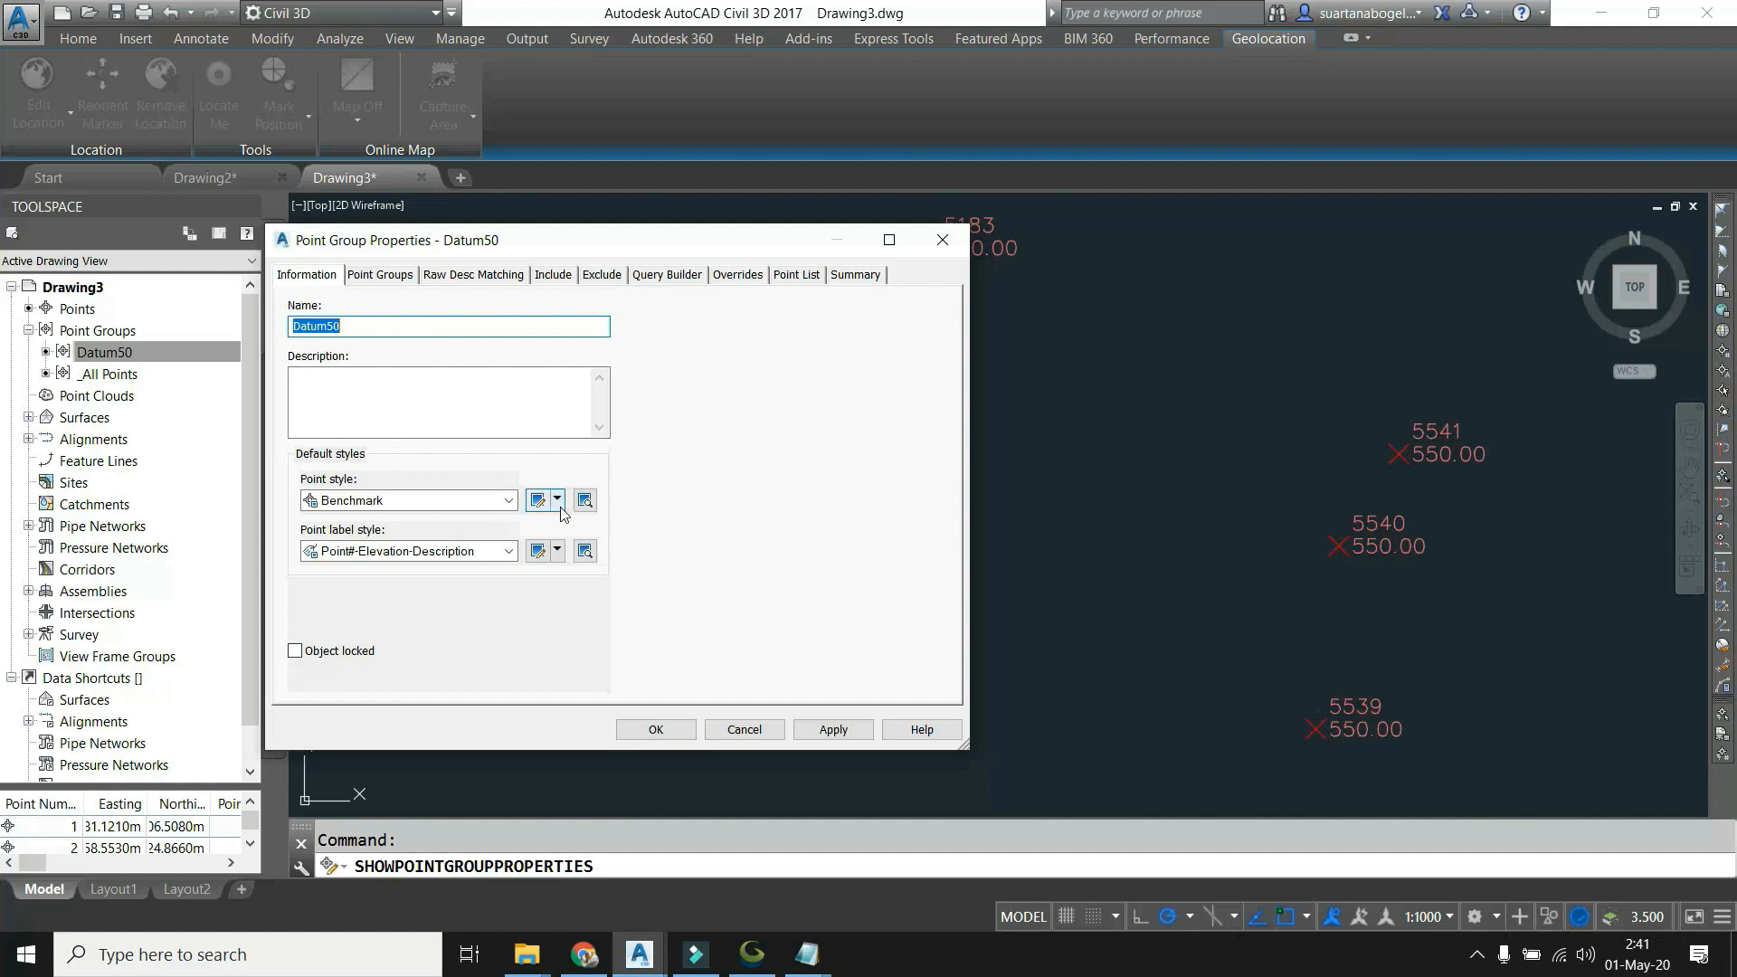
Review the Benchmark point style's preview and its marker size options.
click(586, 500)
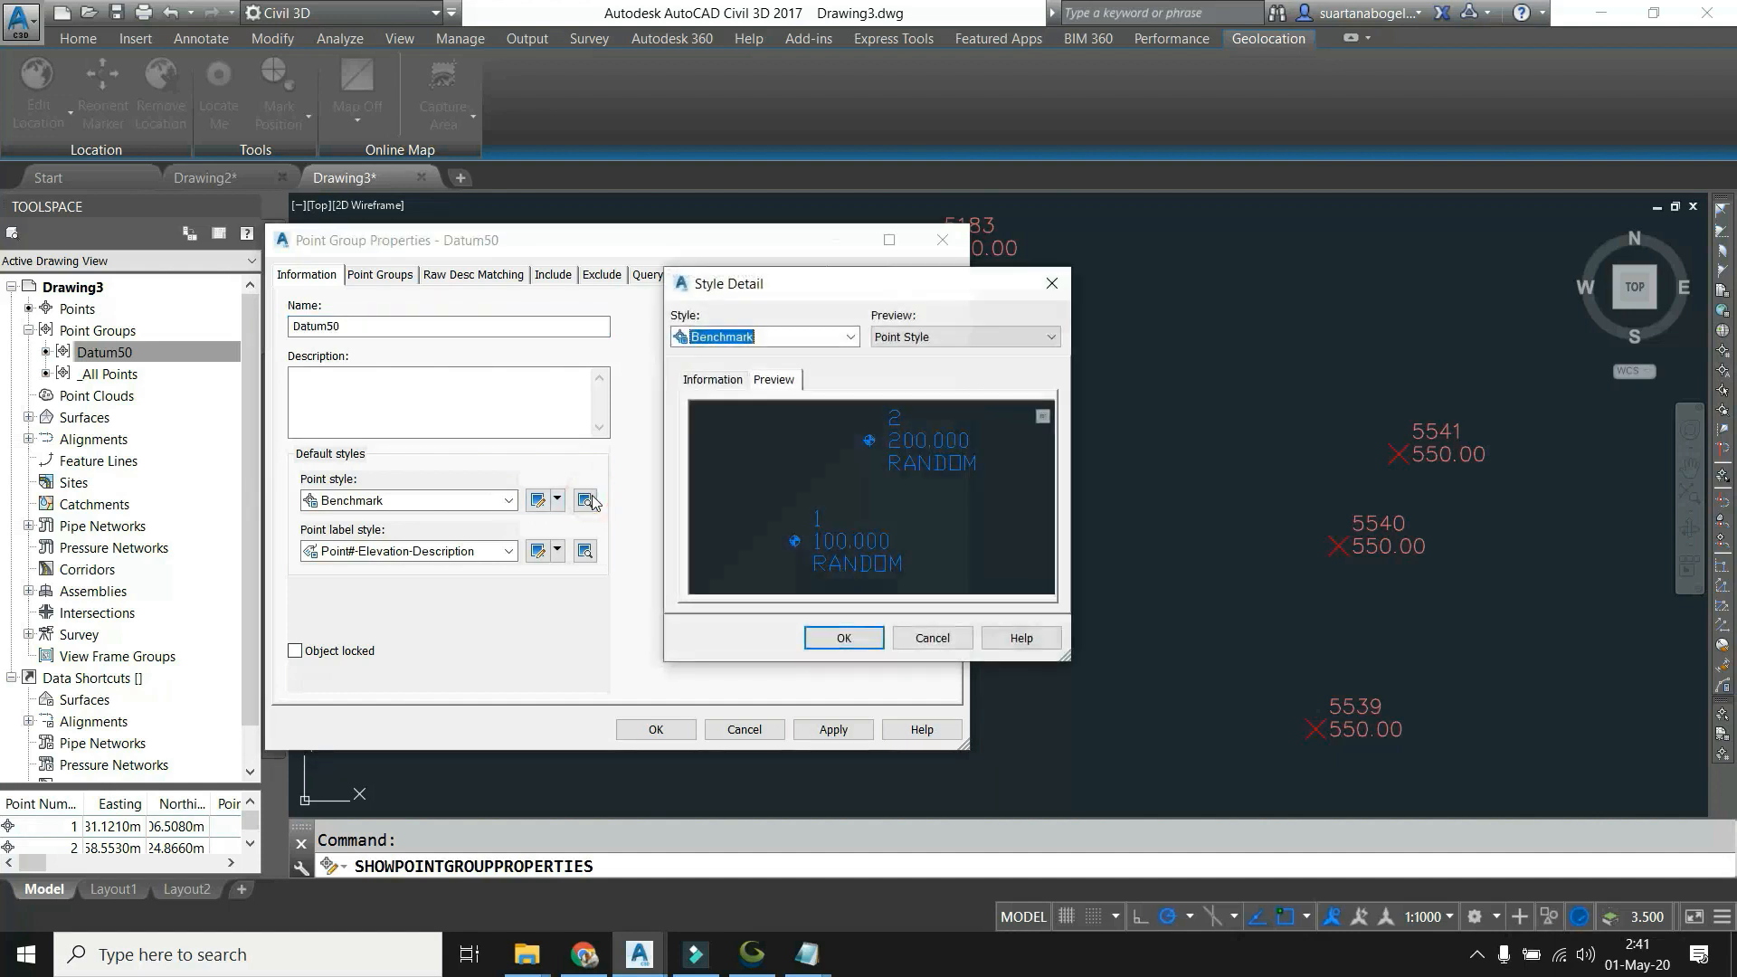
click(903, 349)
click(904, 353)
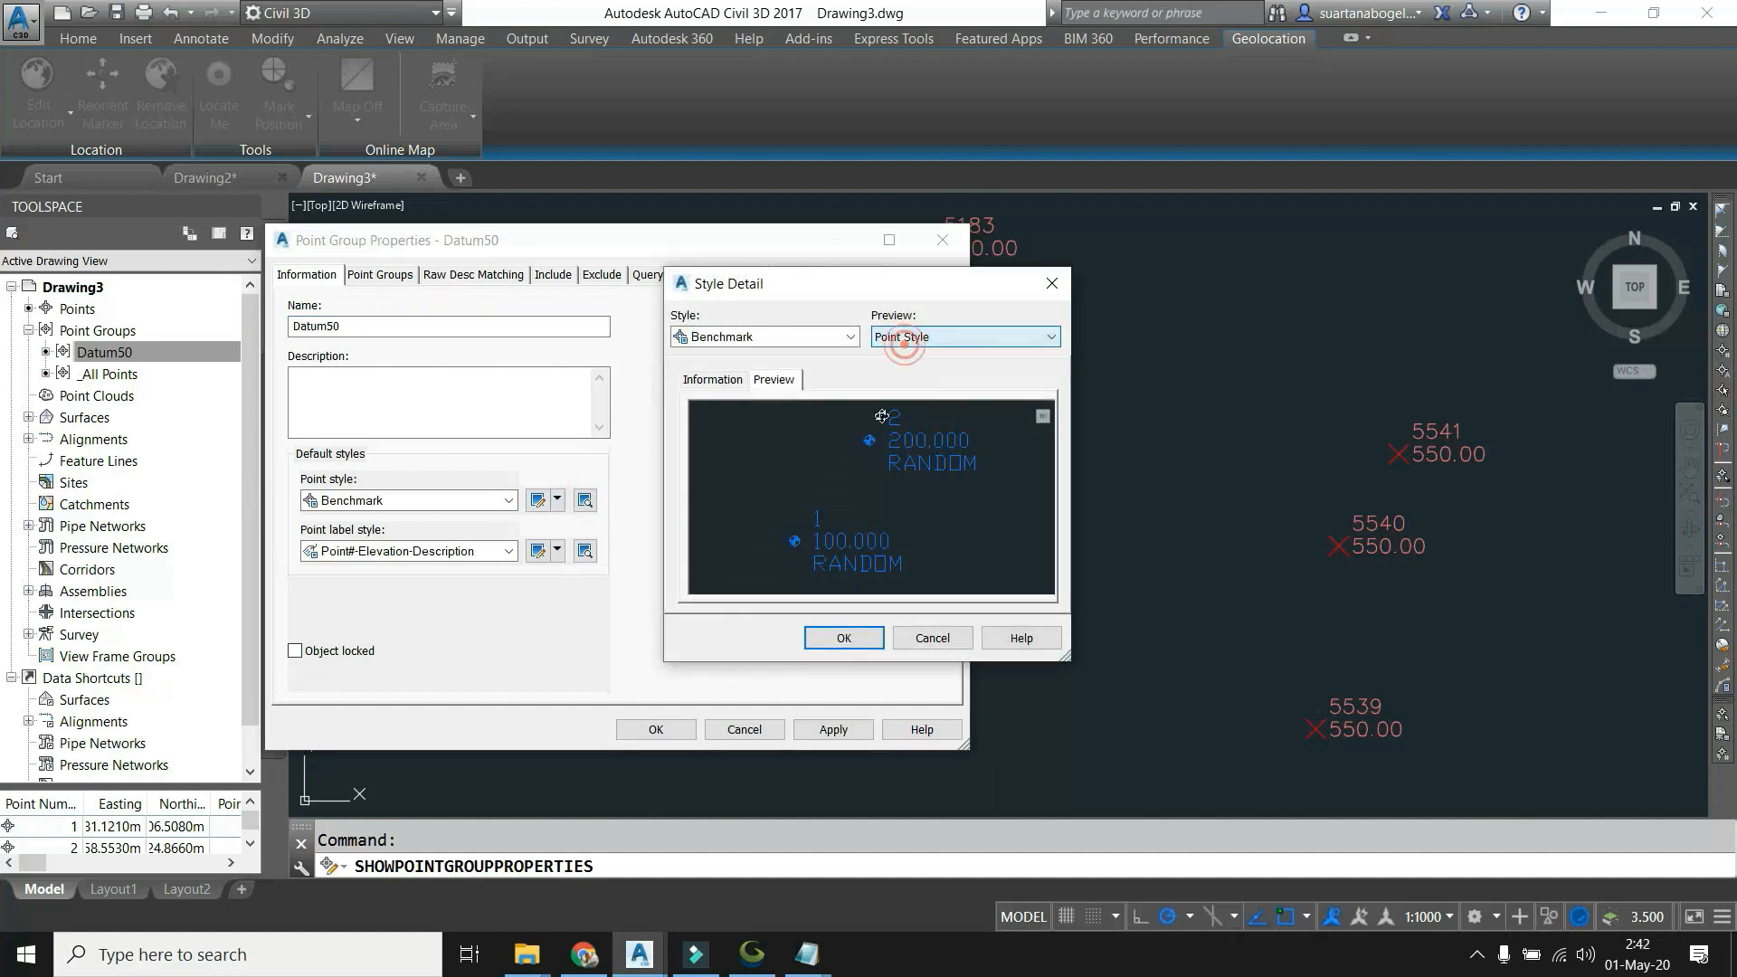
click(838, 633)
click(539, 499)
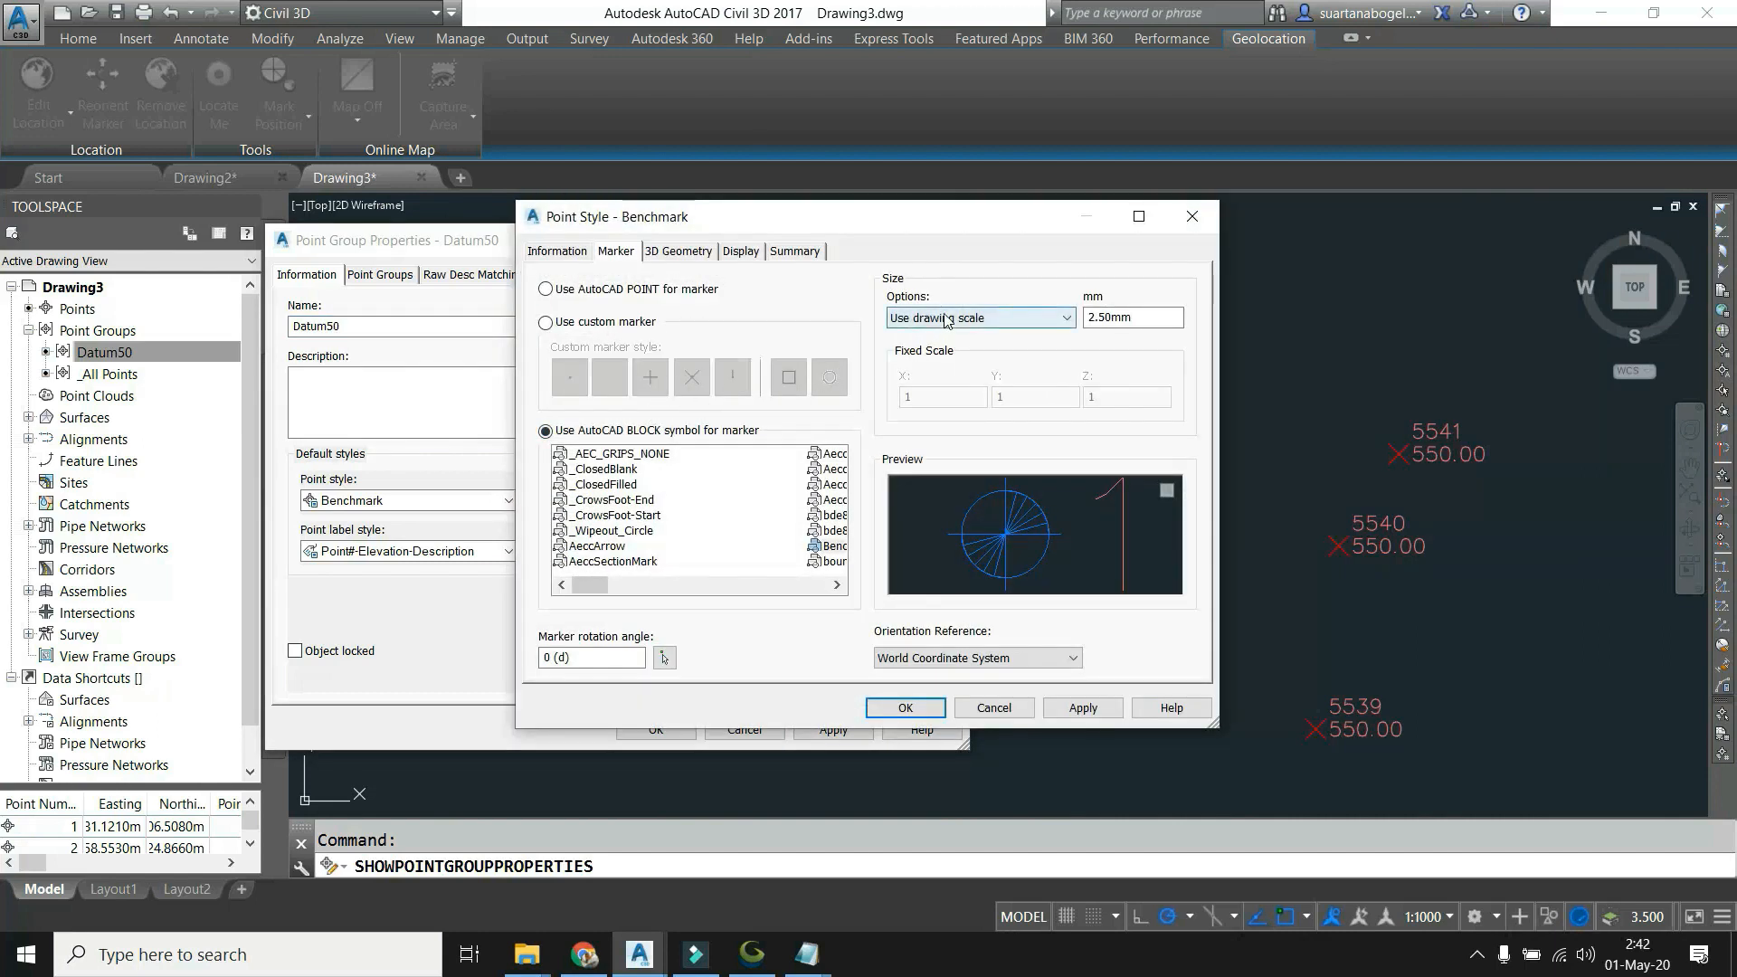
click(948, 320)
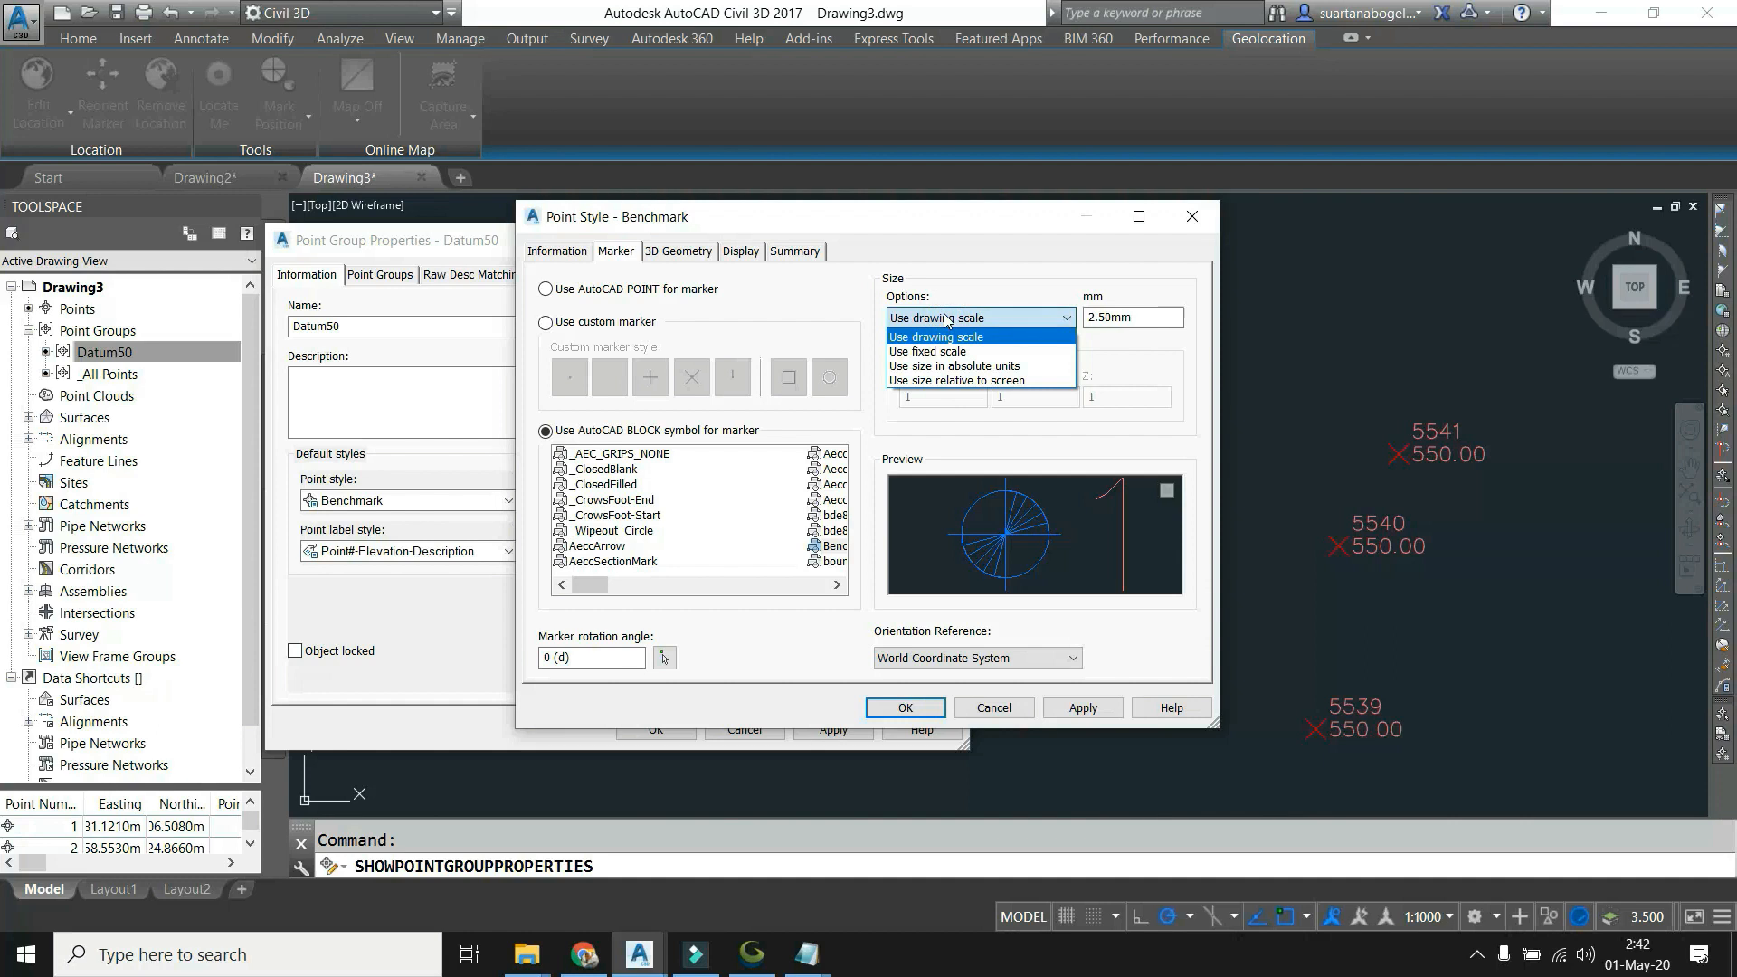
click(947, 320)
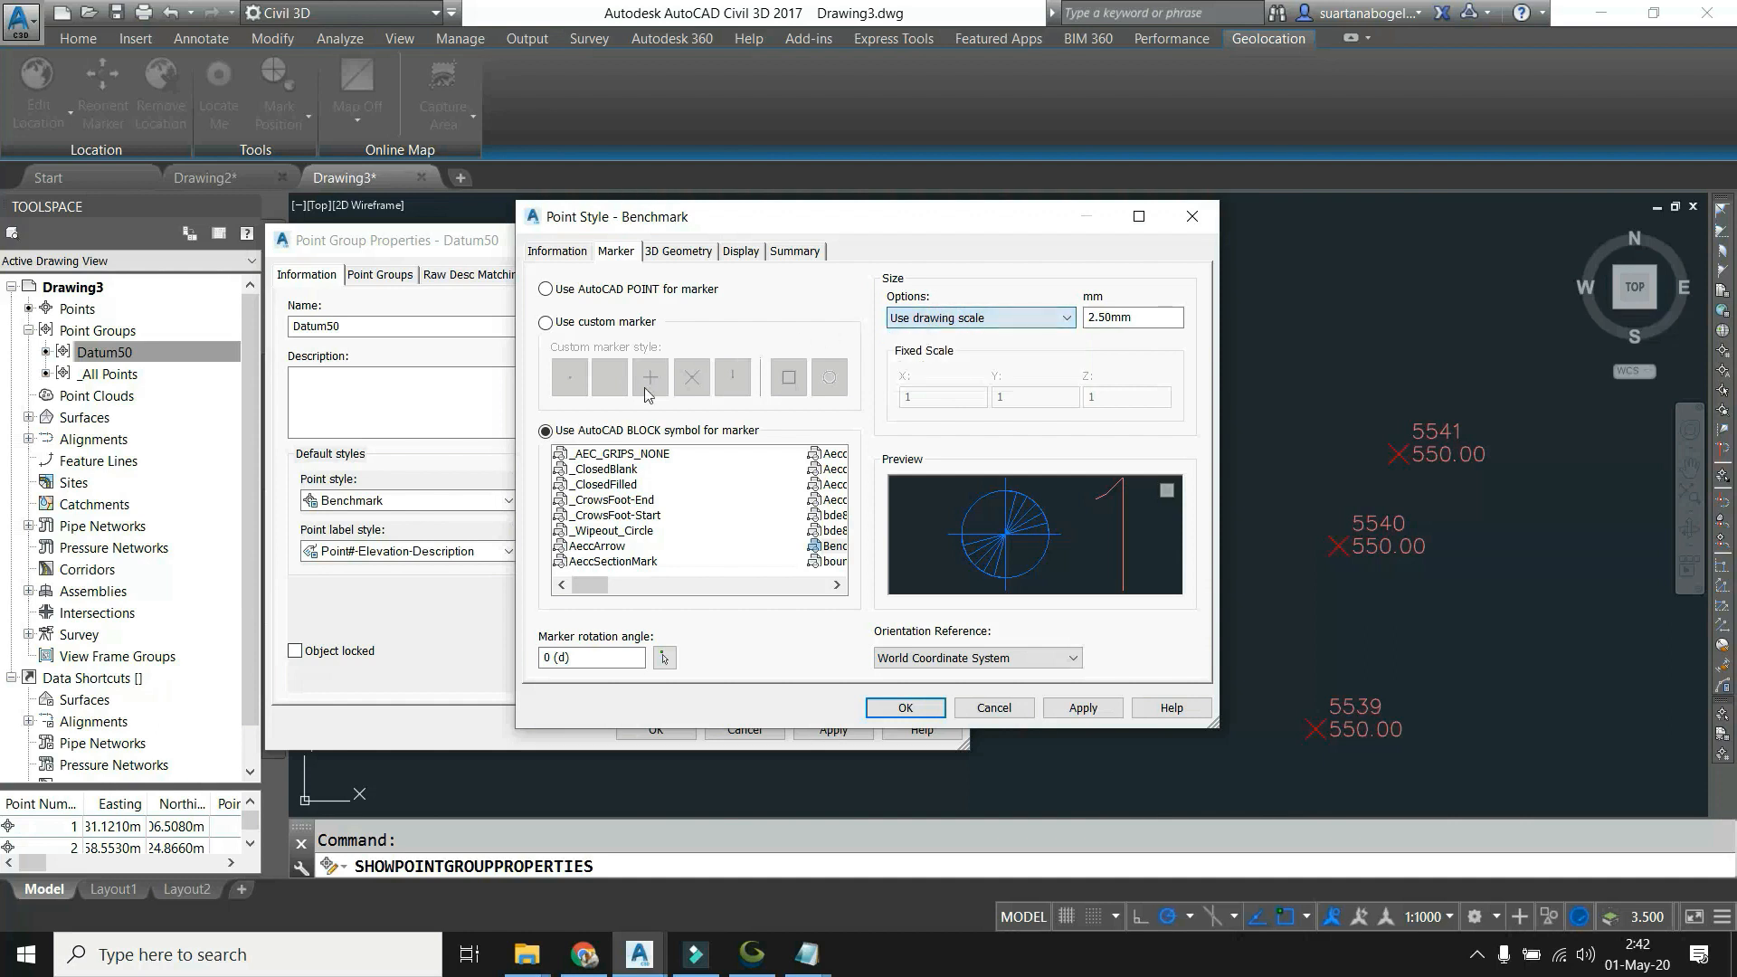
click(994, 707)
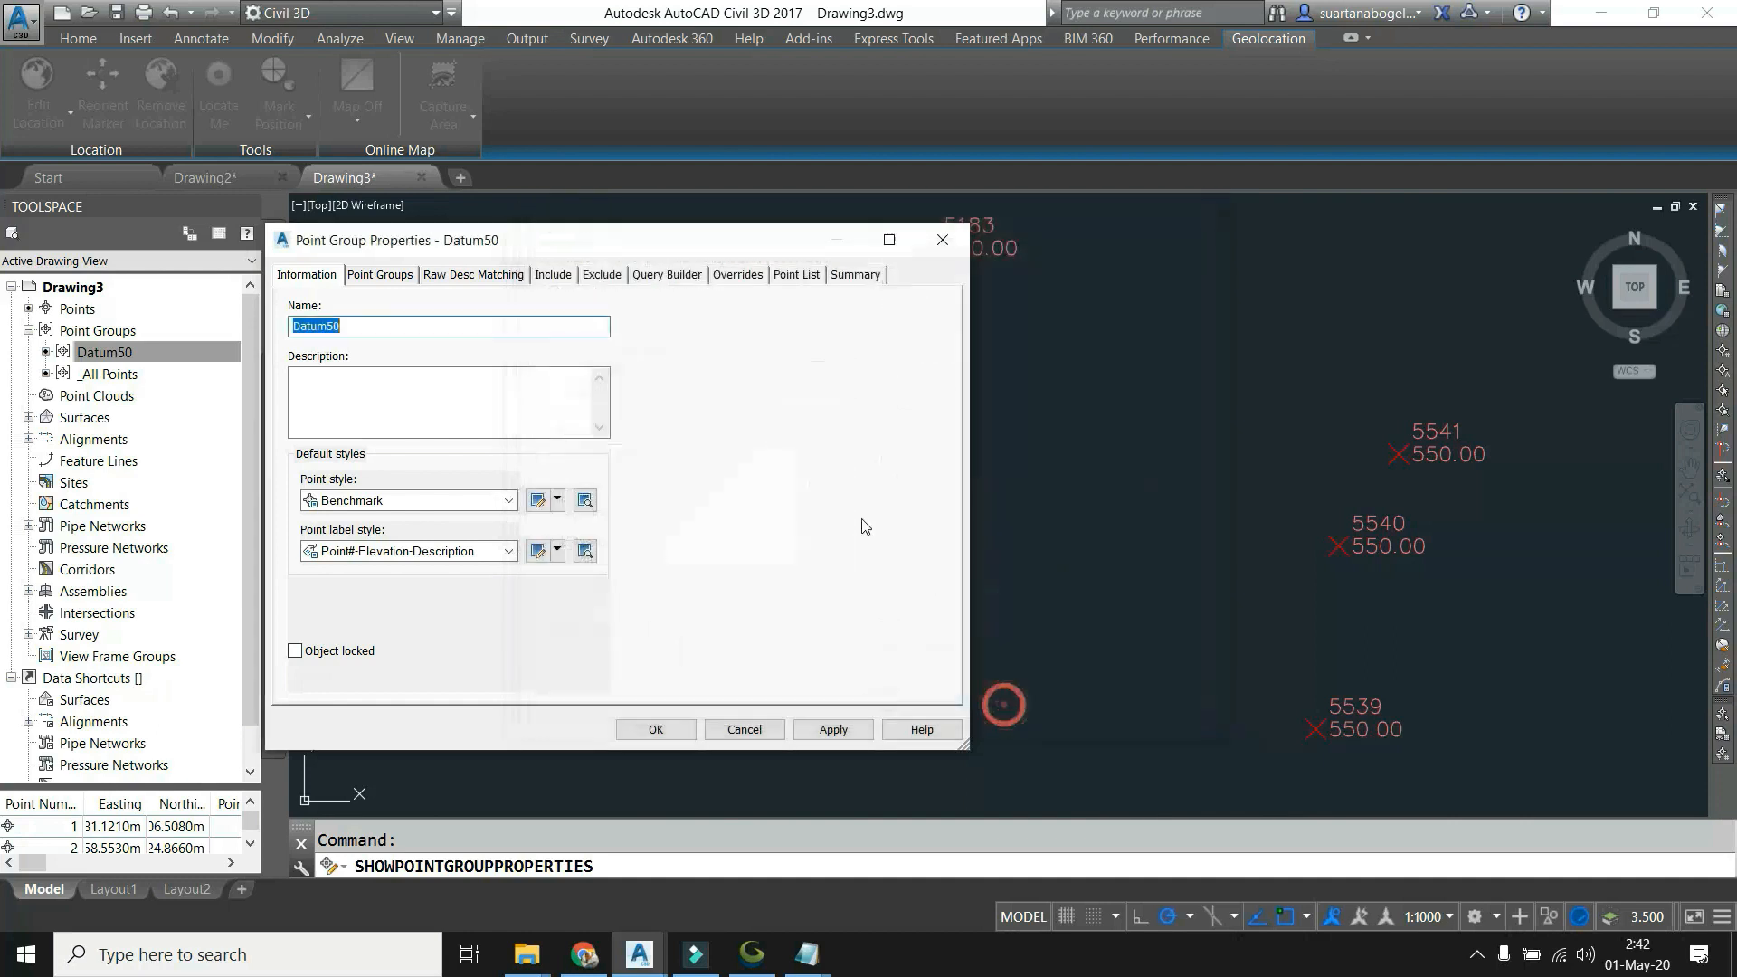
Set the Benchmark point style's marker size option to Use fixed scale and accept the style.
click(537, 501)
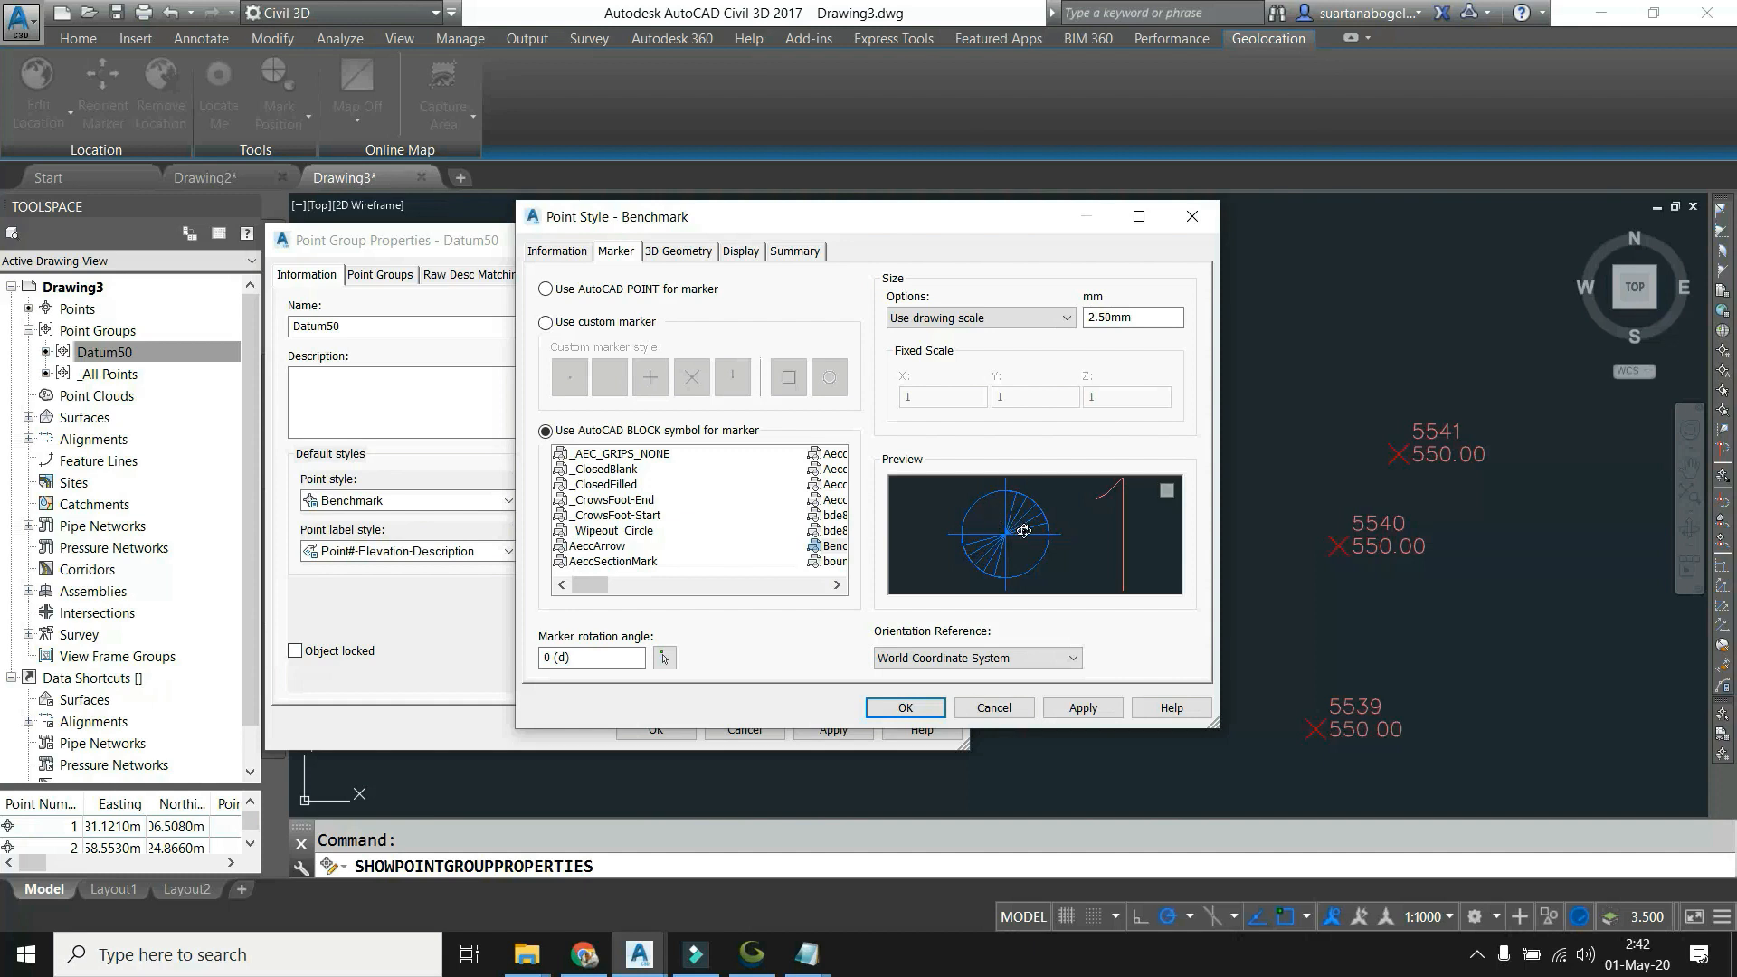
click(970, 321)
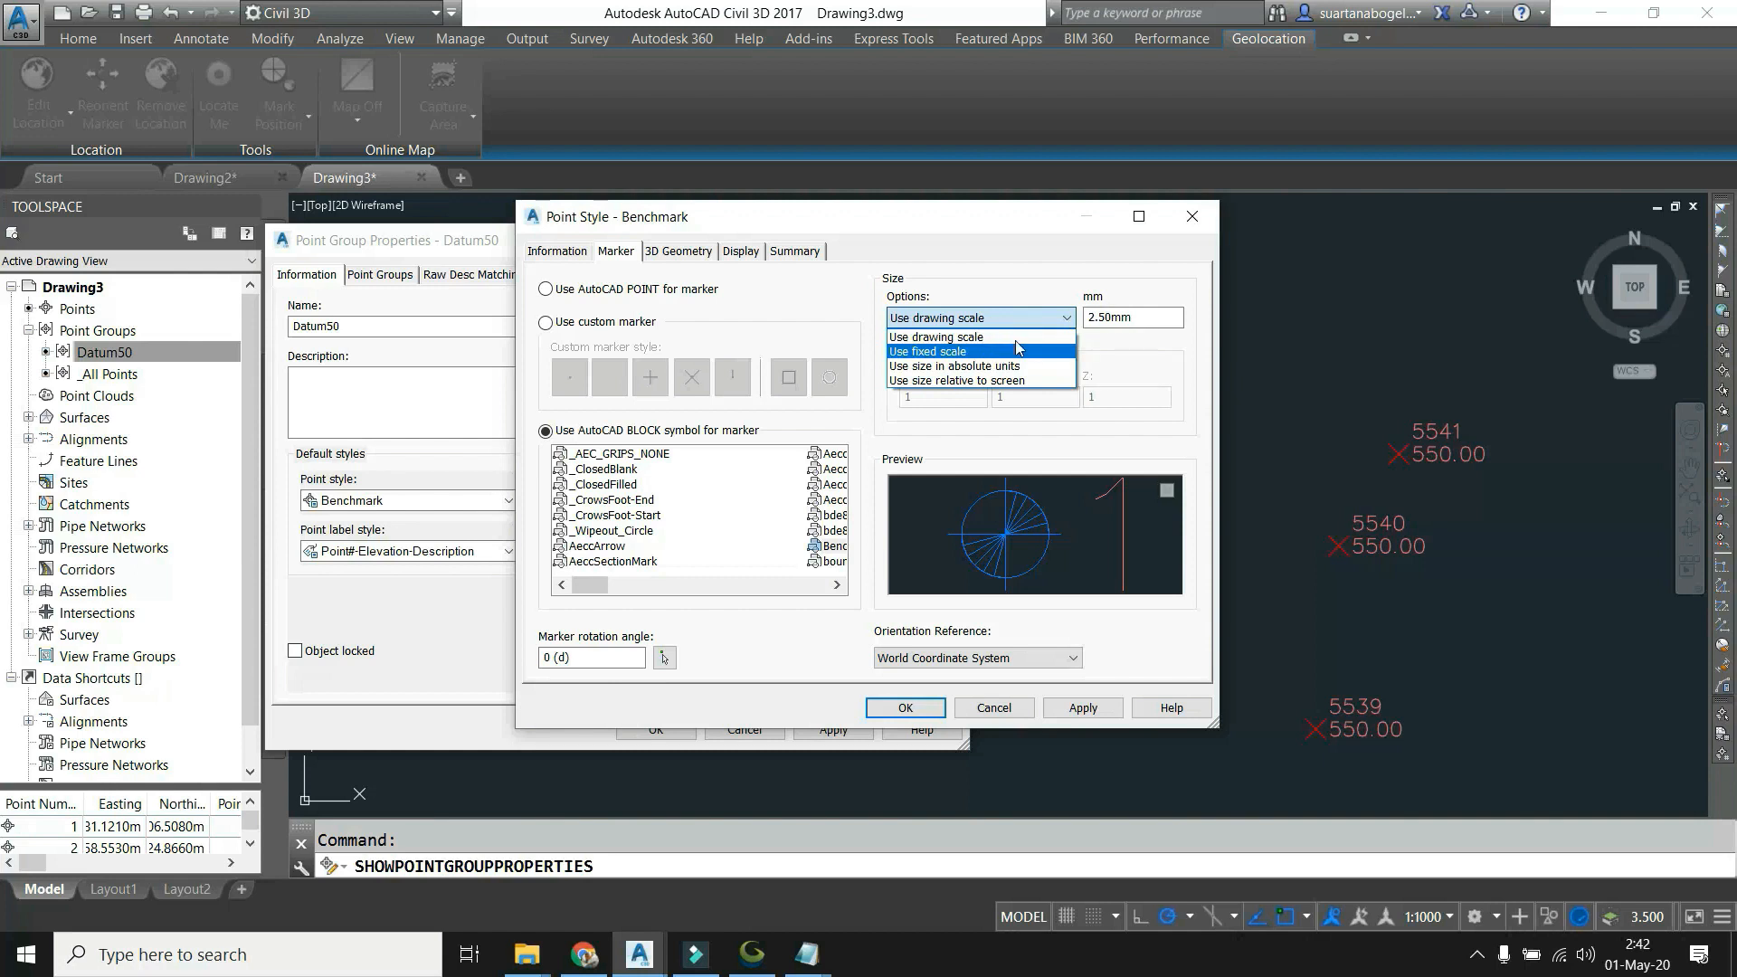
click(977, 352)
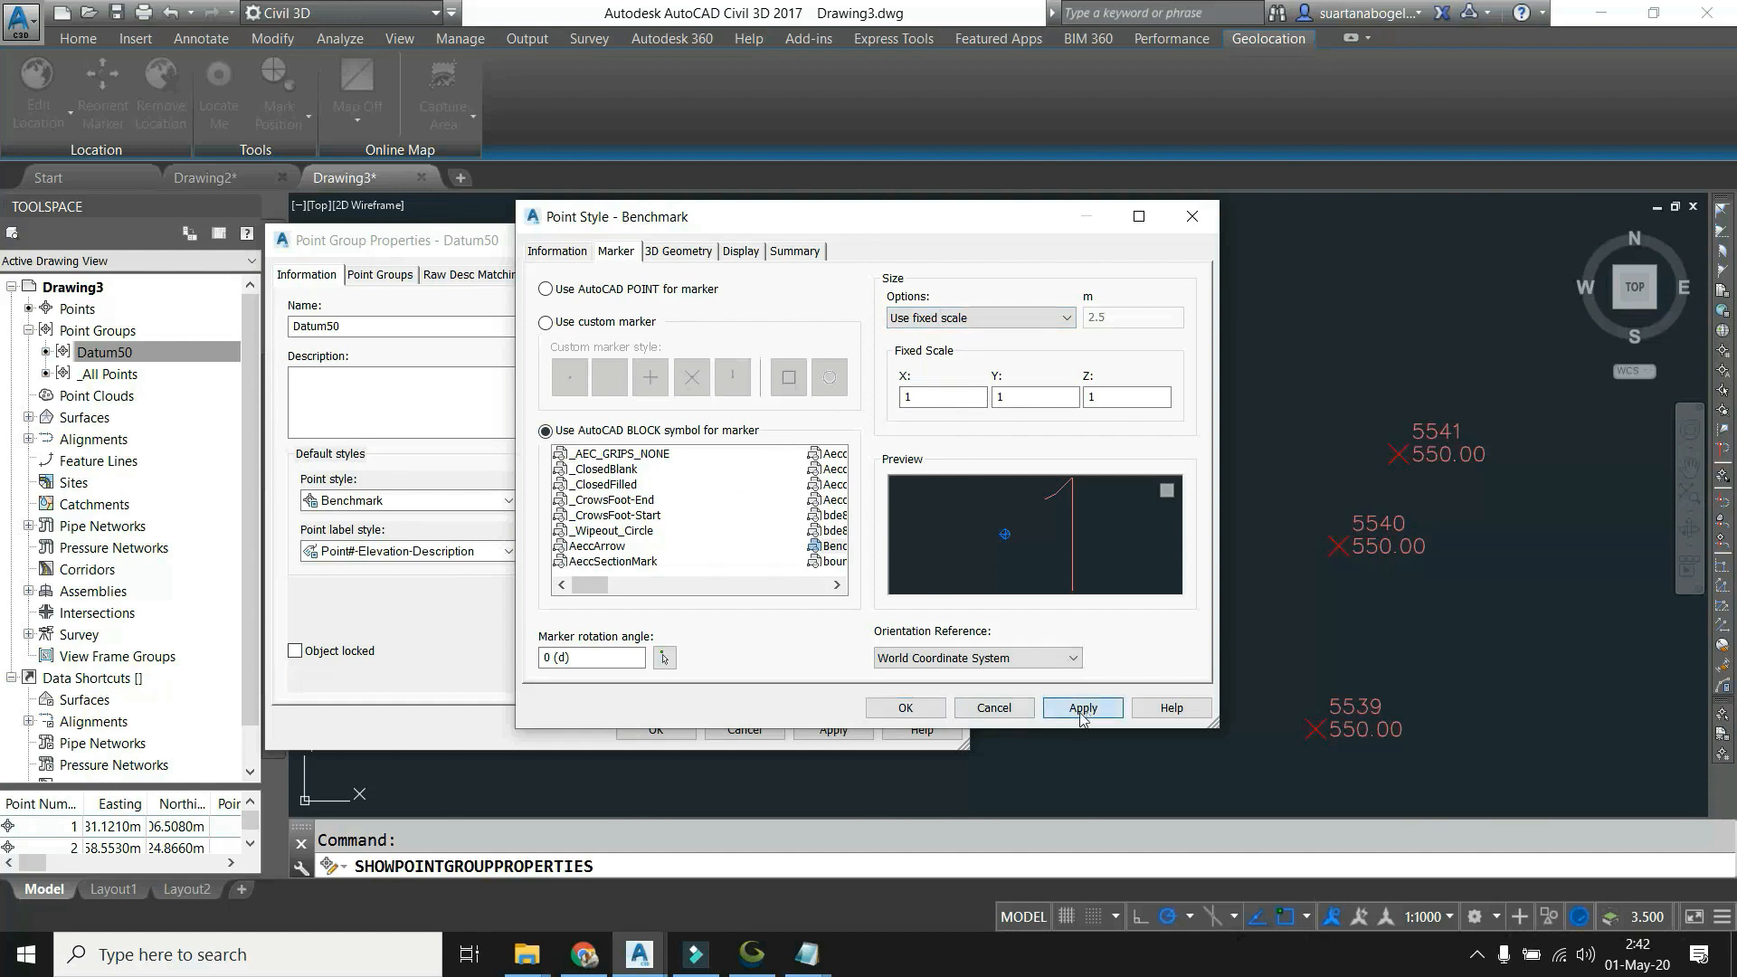
click(915, 707)
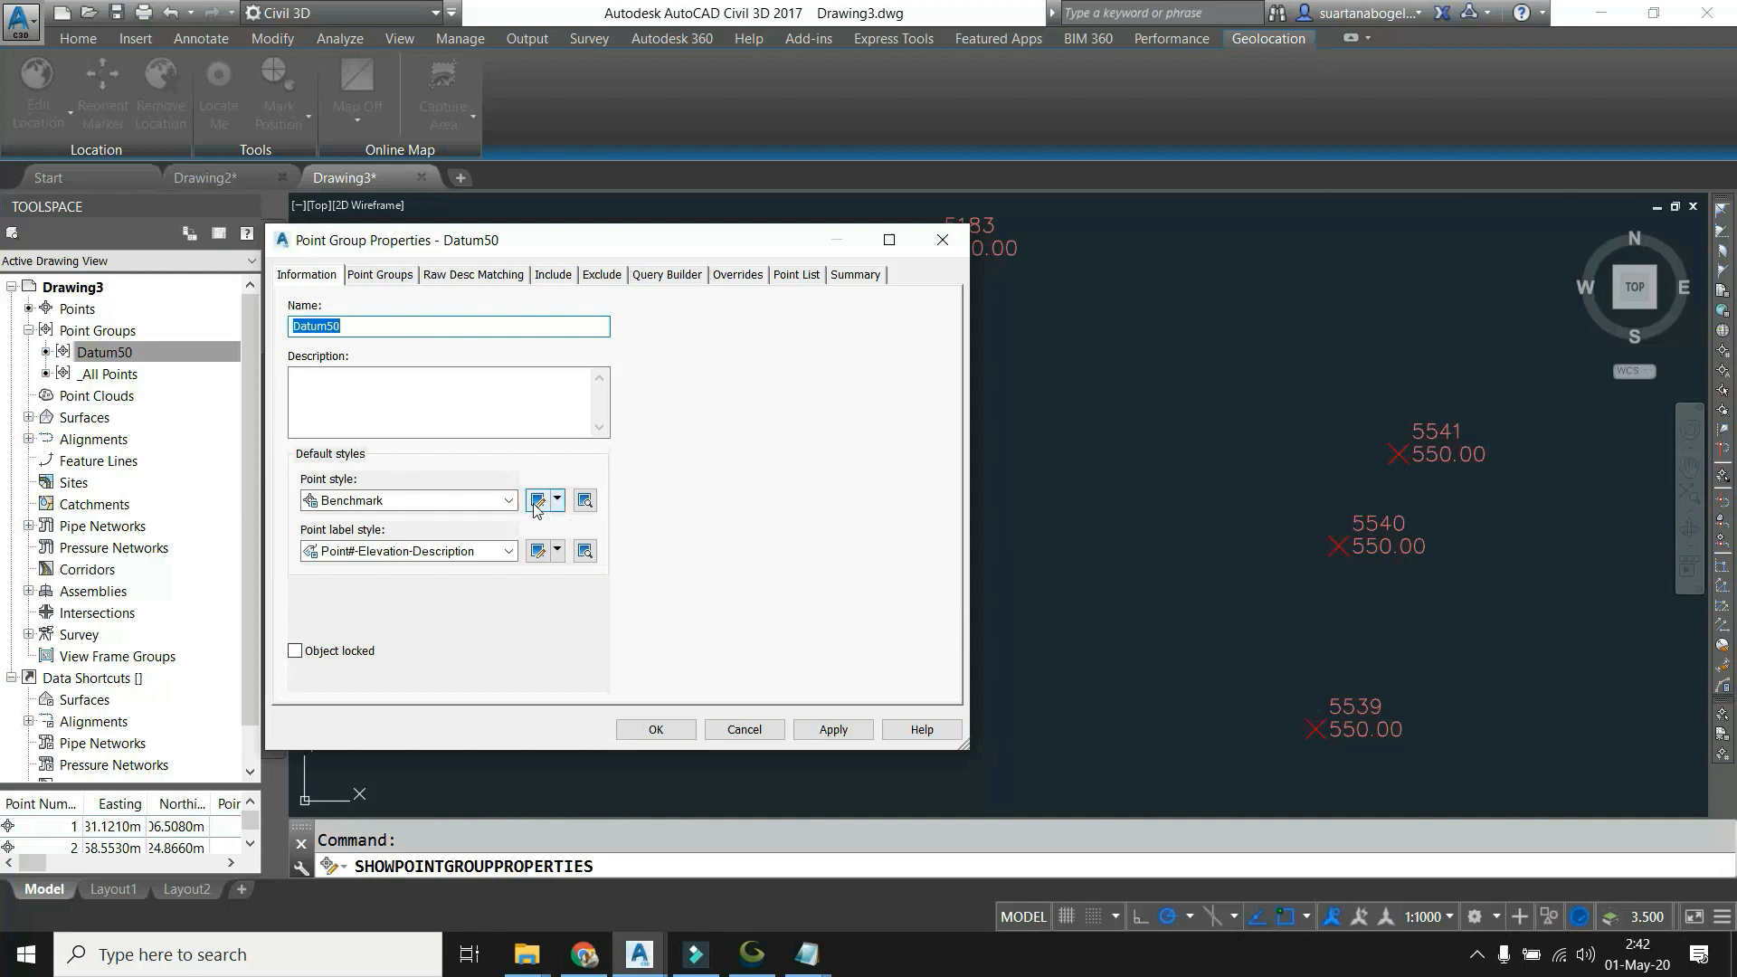
Set the Datum50 point group's point label style to Description Only.
click(505, 552)
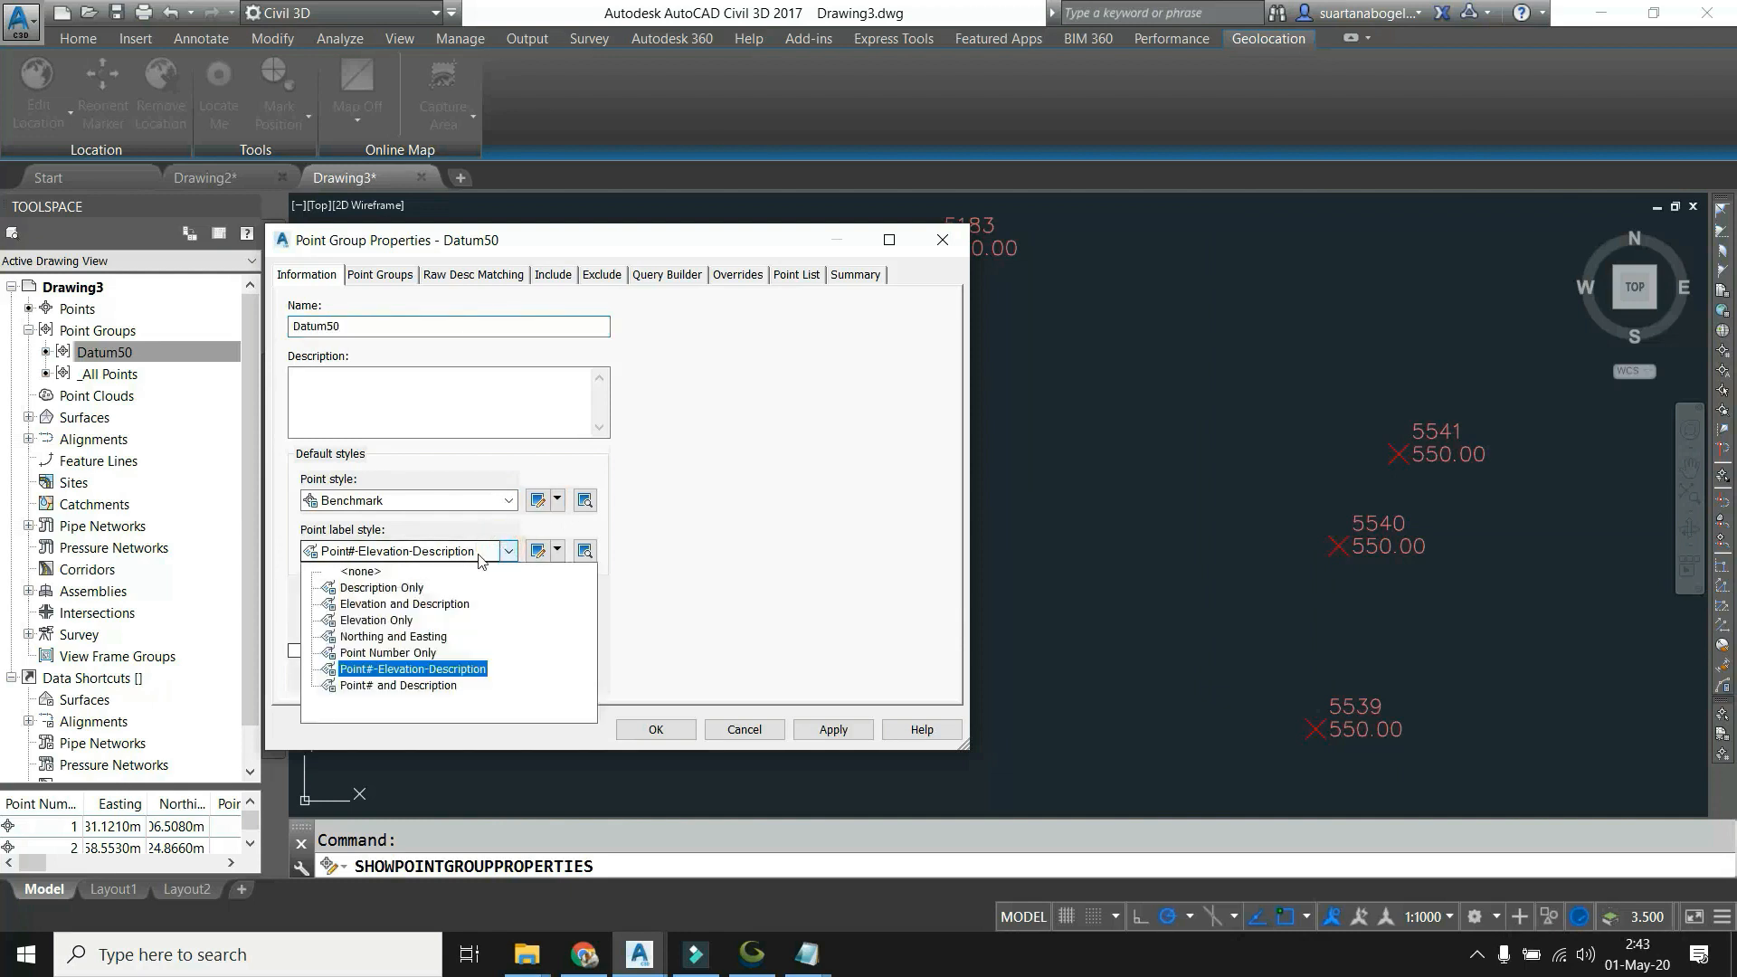
key(Up)
key(Up)
key(Up)
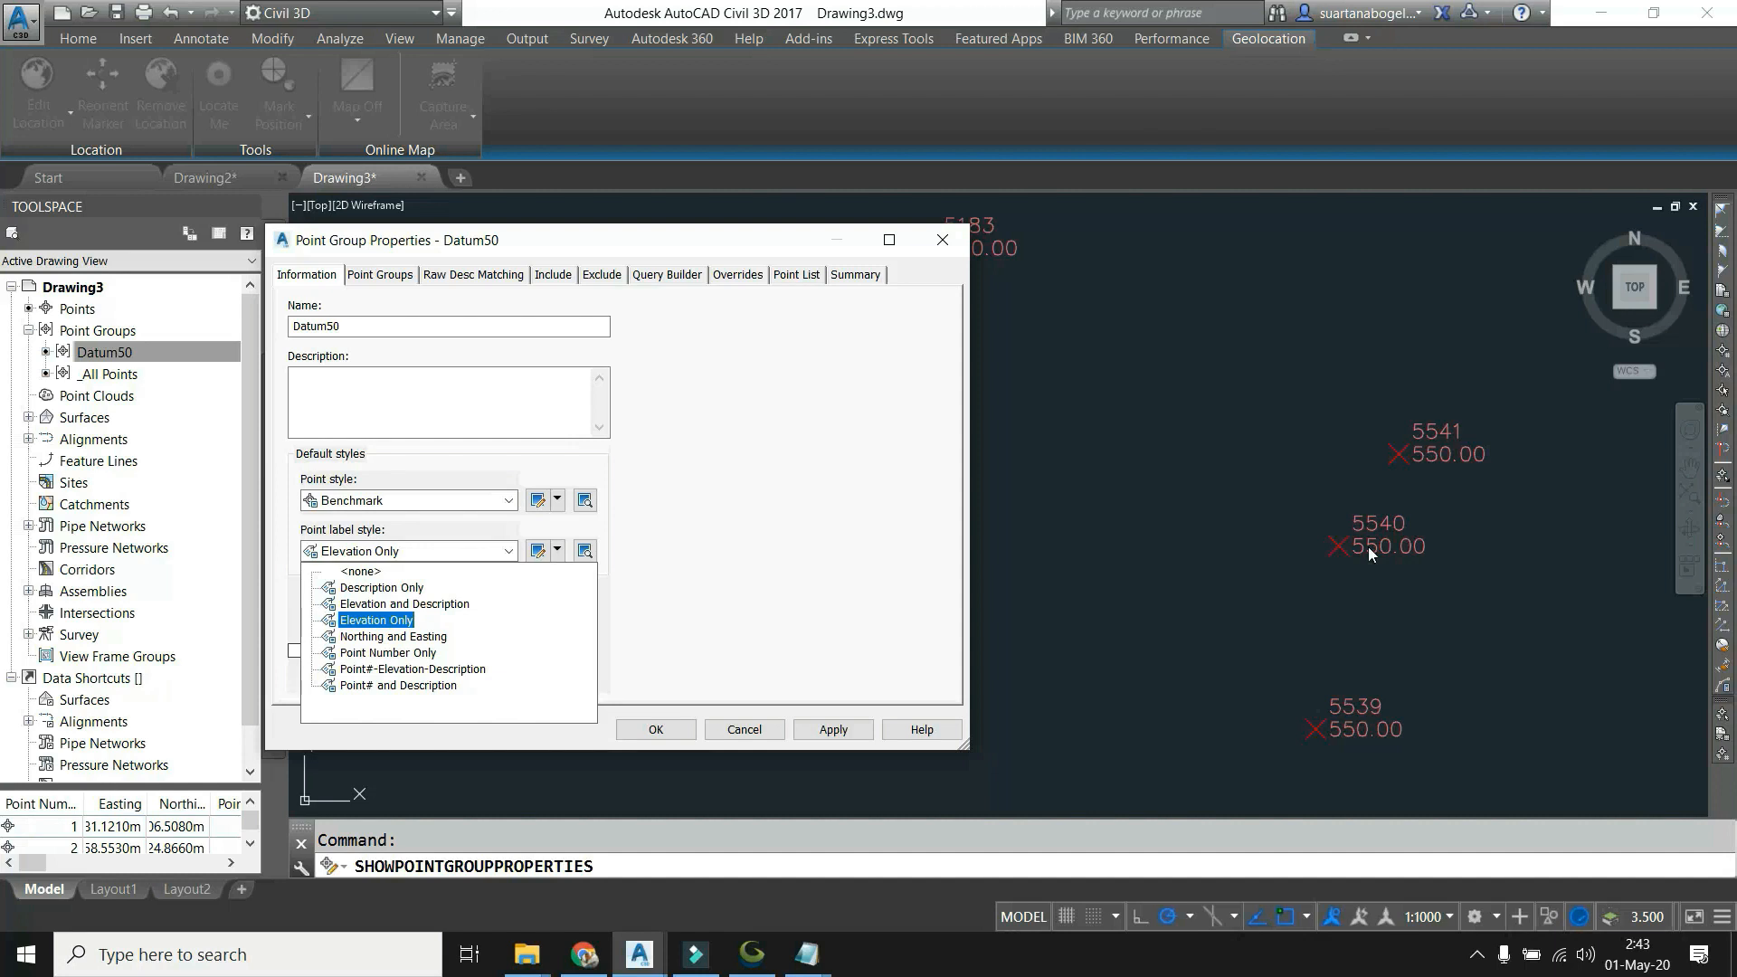
click(373, 590)
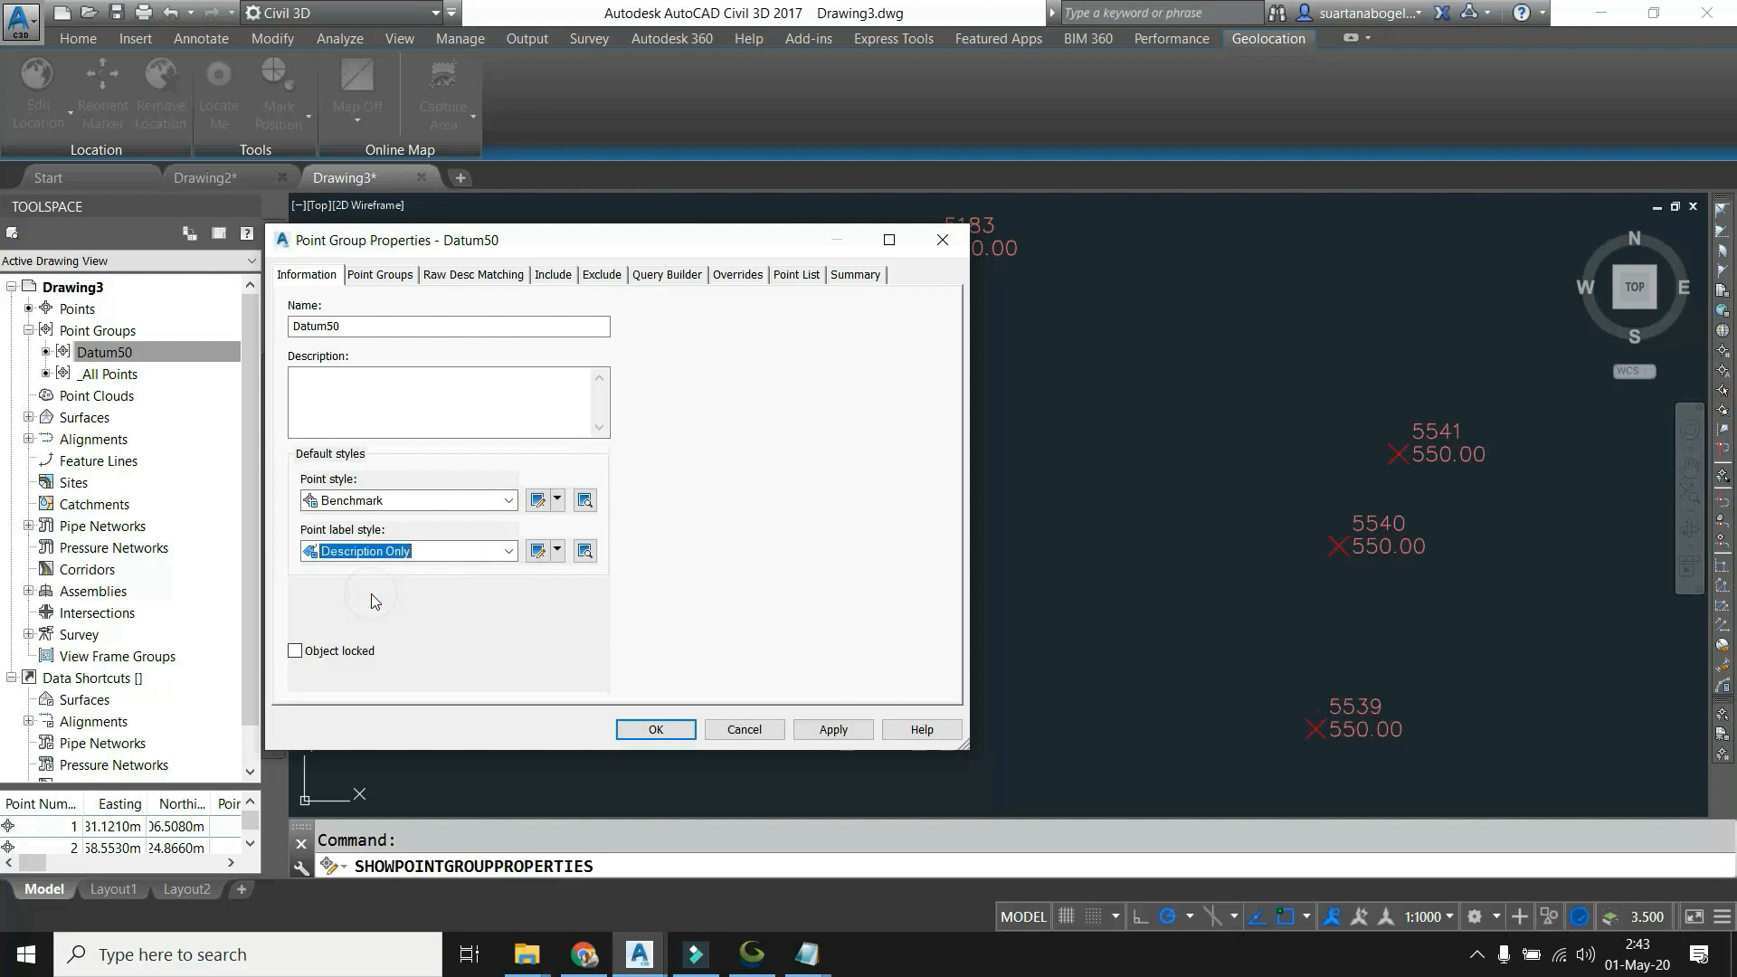
Try the Point Number Only label style for the Datum50 group, and set its point label style to Elevation Only.
click(450, 560)
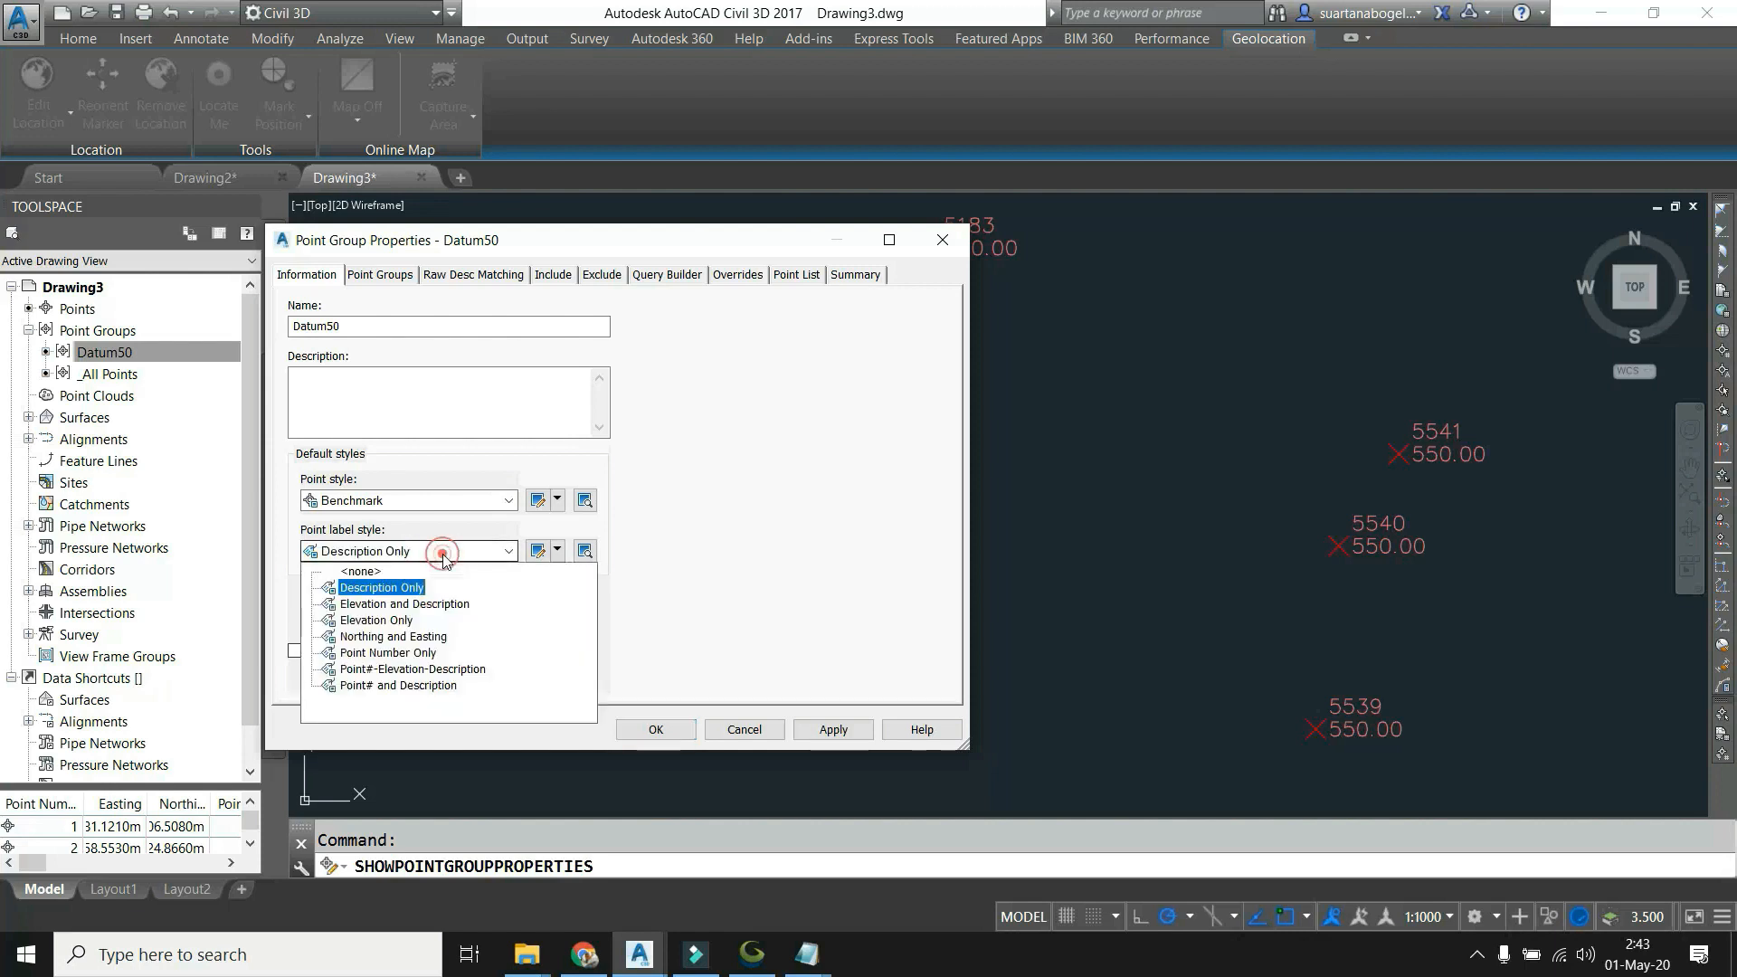
click(380, 624)
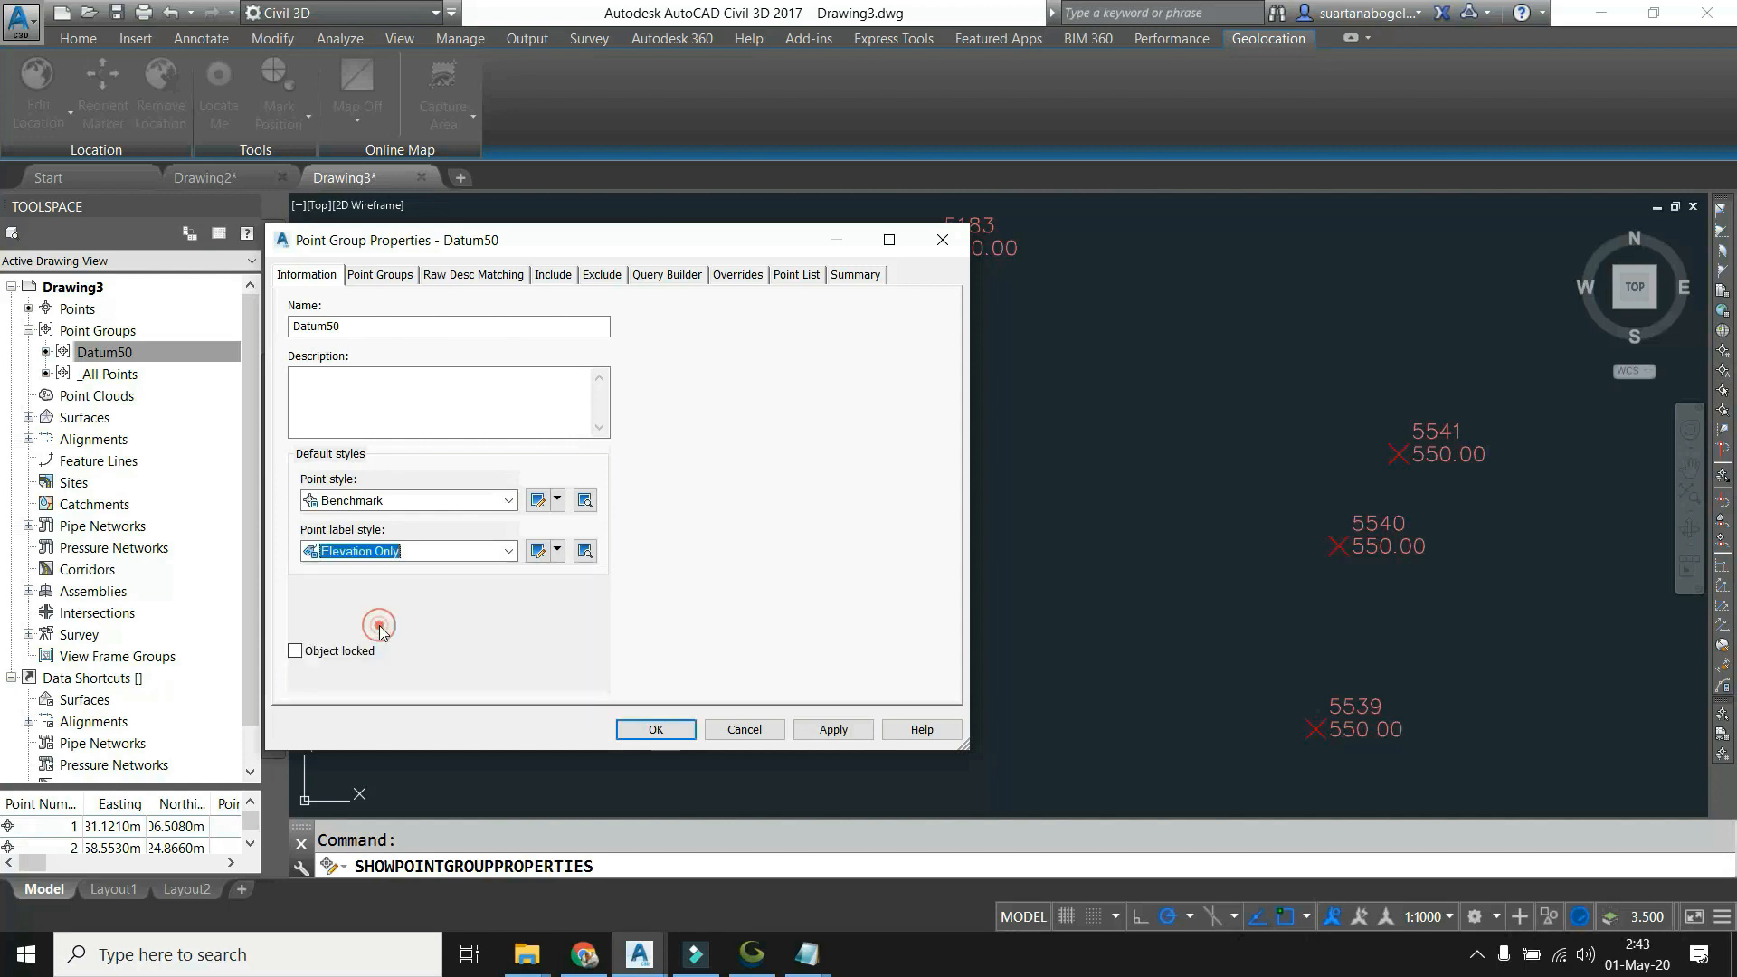
click(401, 551)
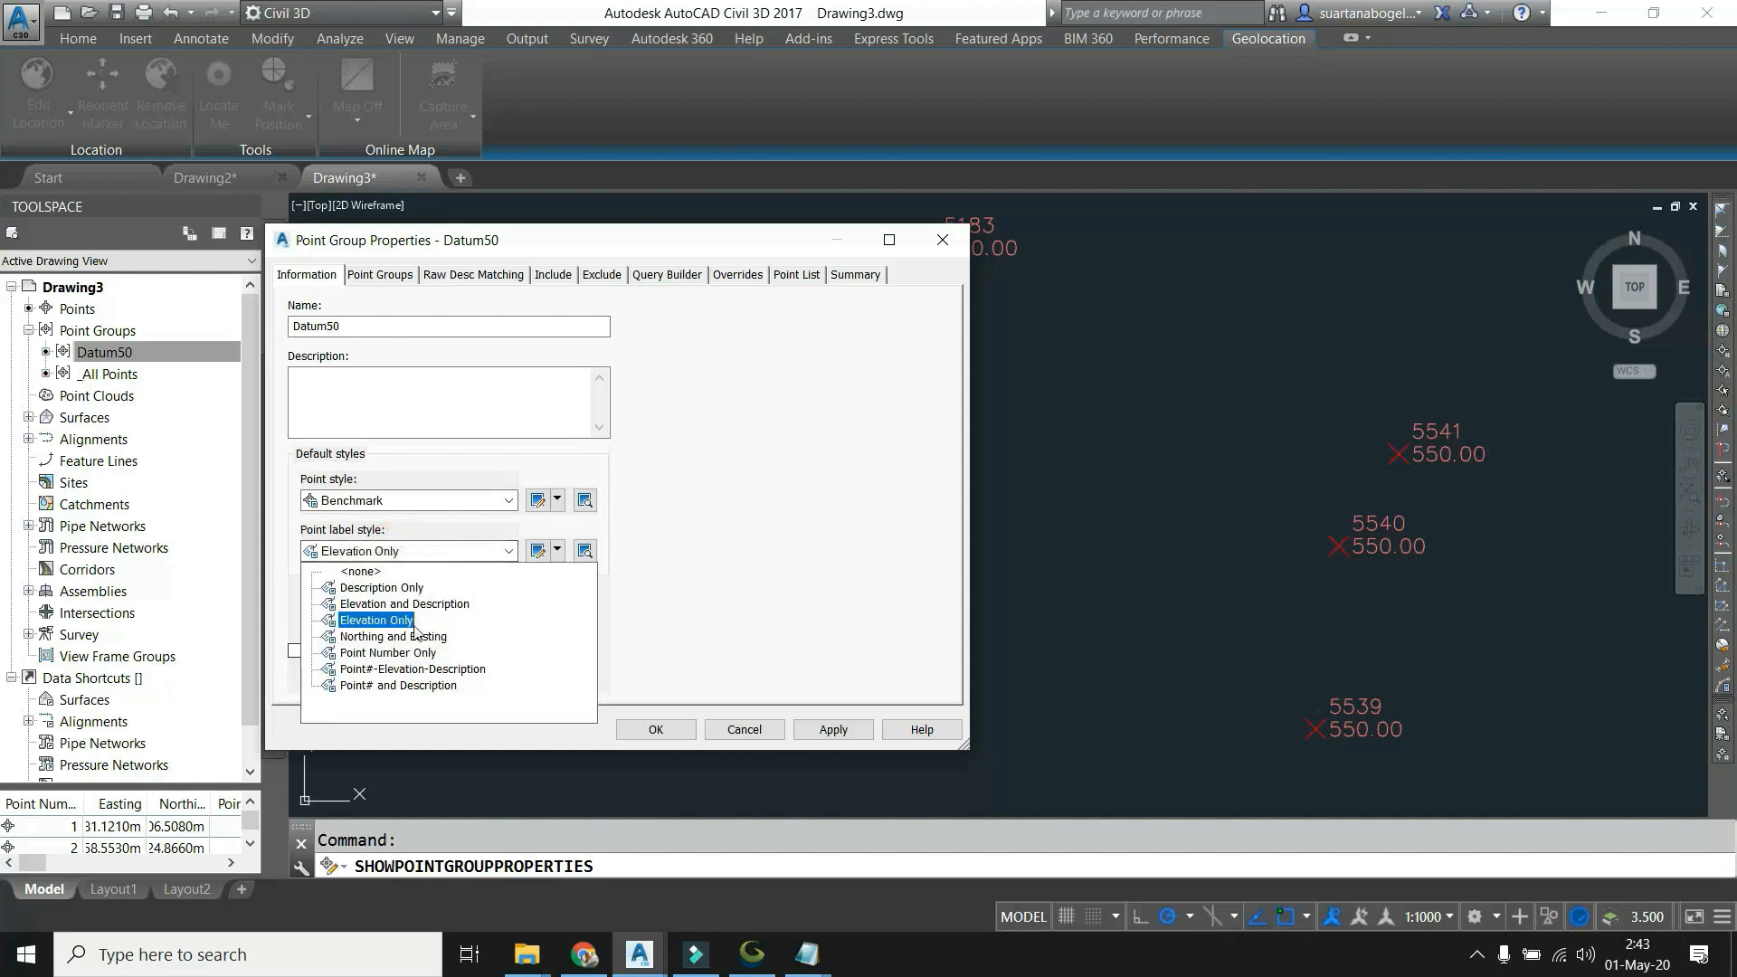
click(432, 652)
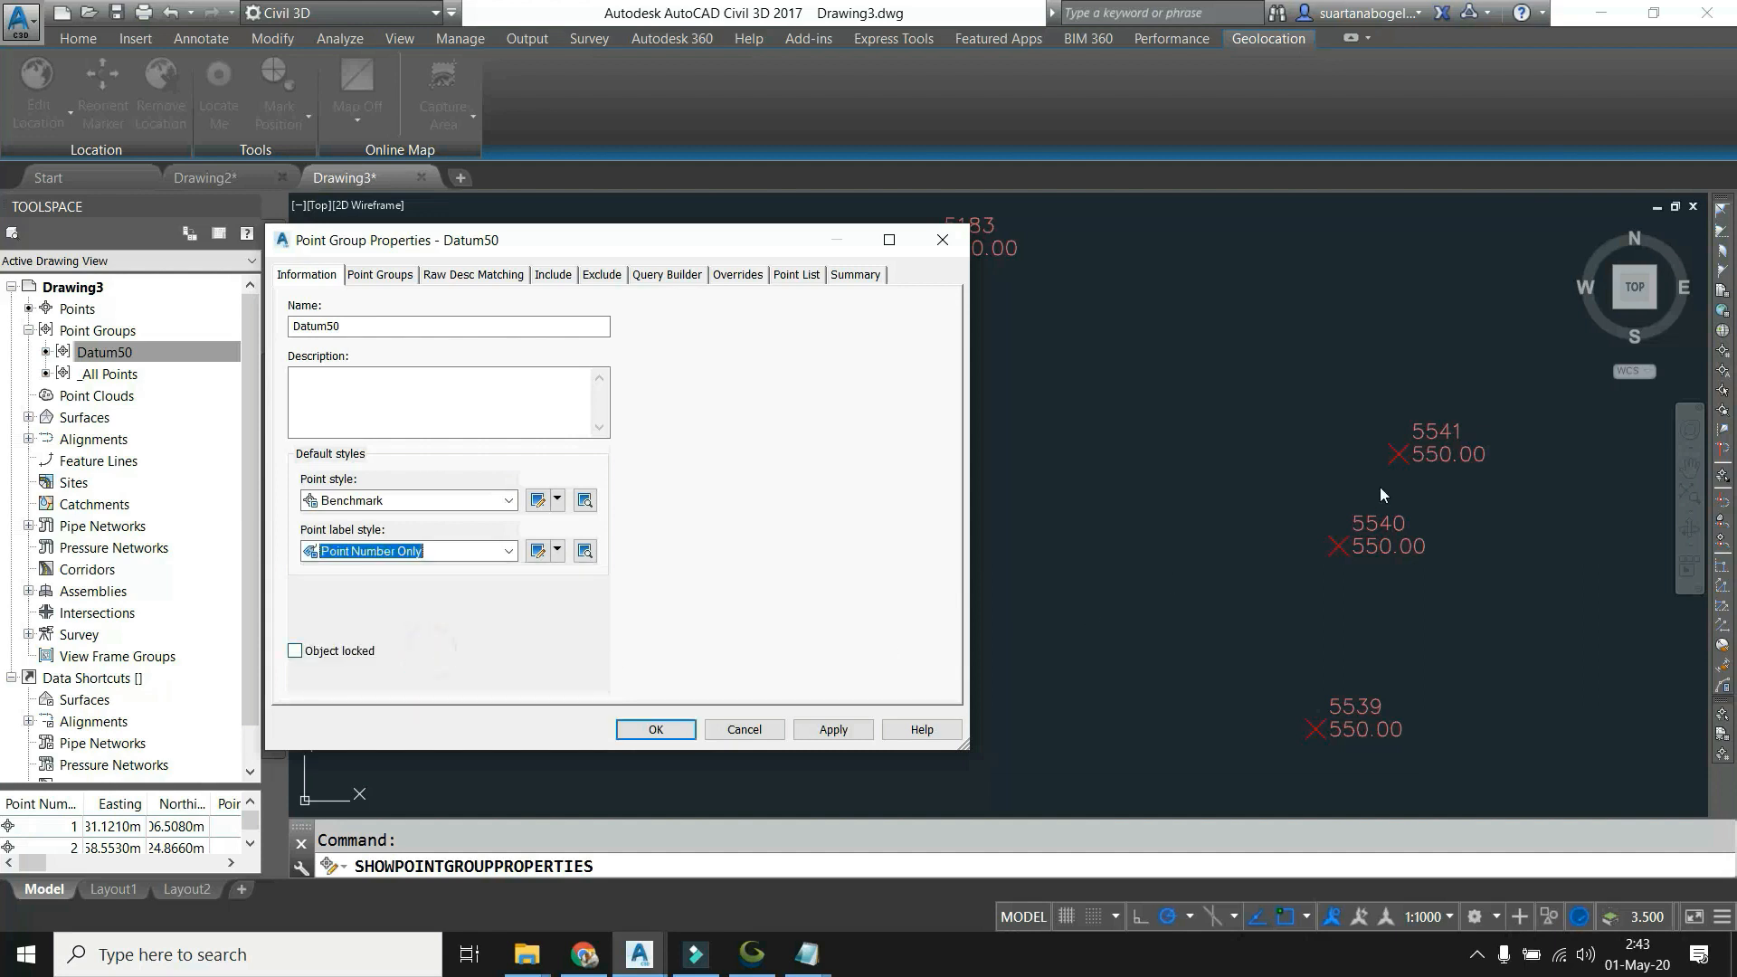
click(511, 553)
click(392, 610)
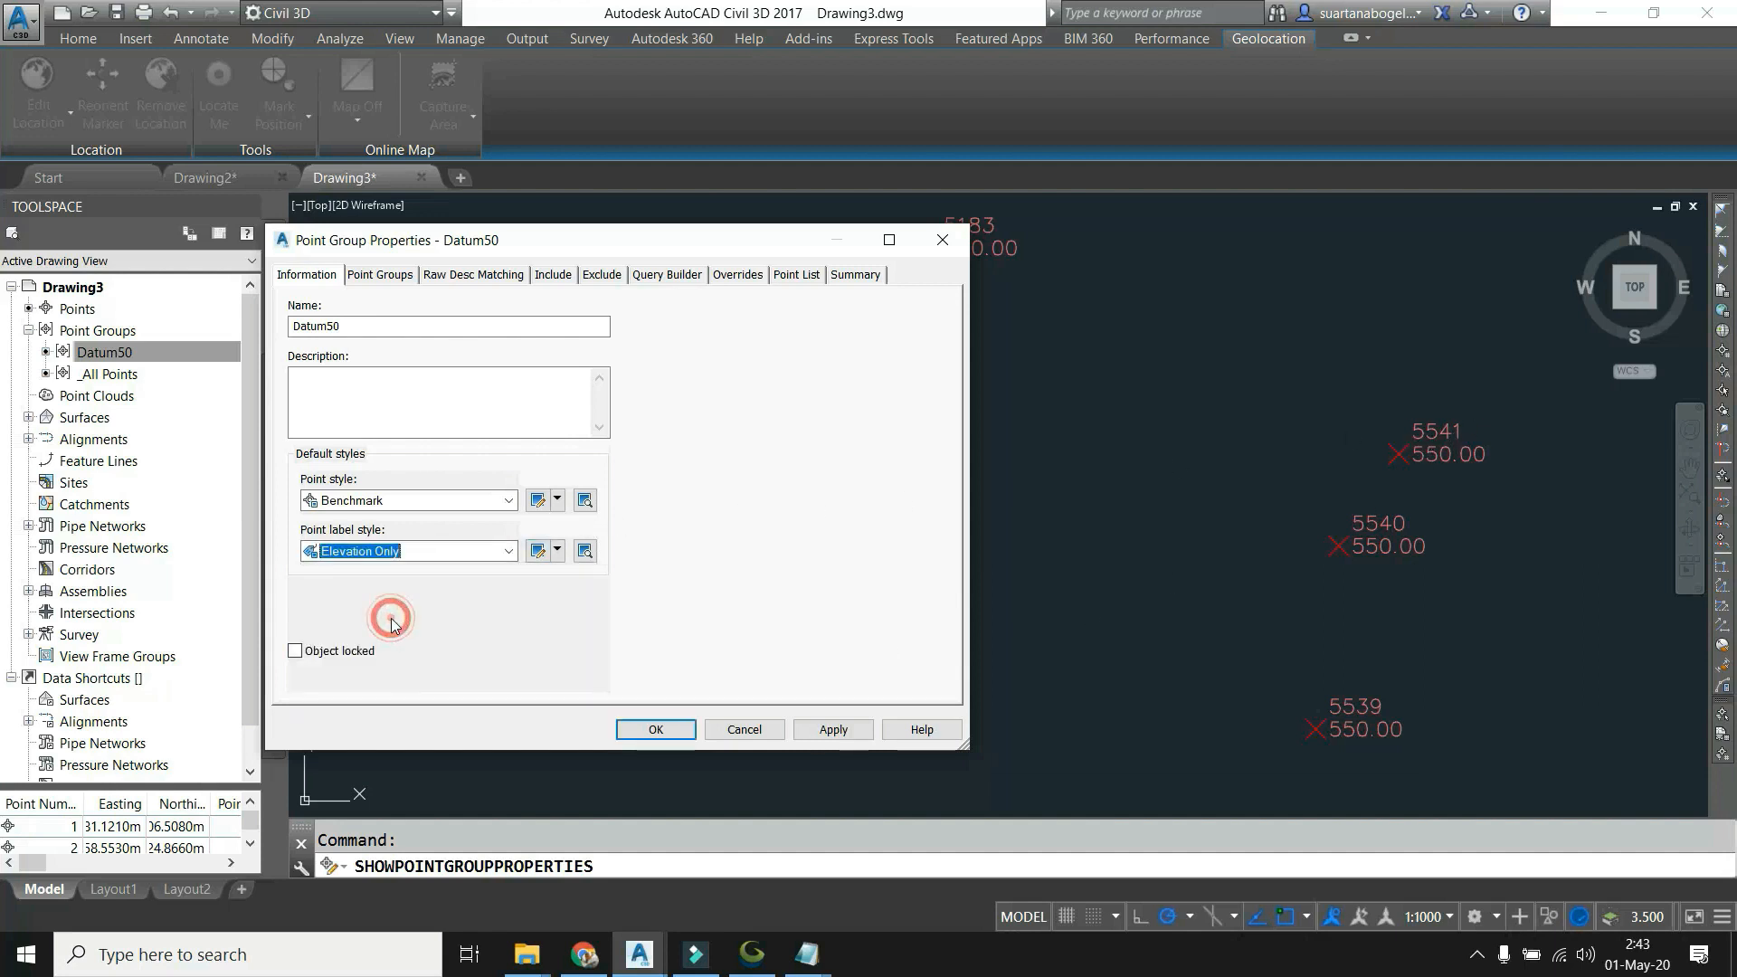
Set the Elevation Only label style's text height to 1.50 mm and apply it to the Datum50 point group.
click(539, 553)
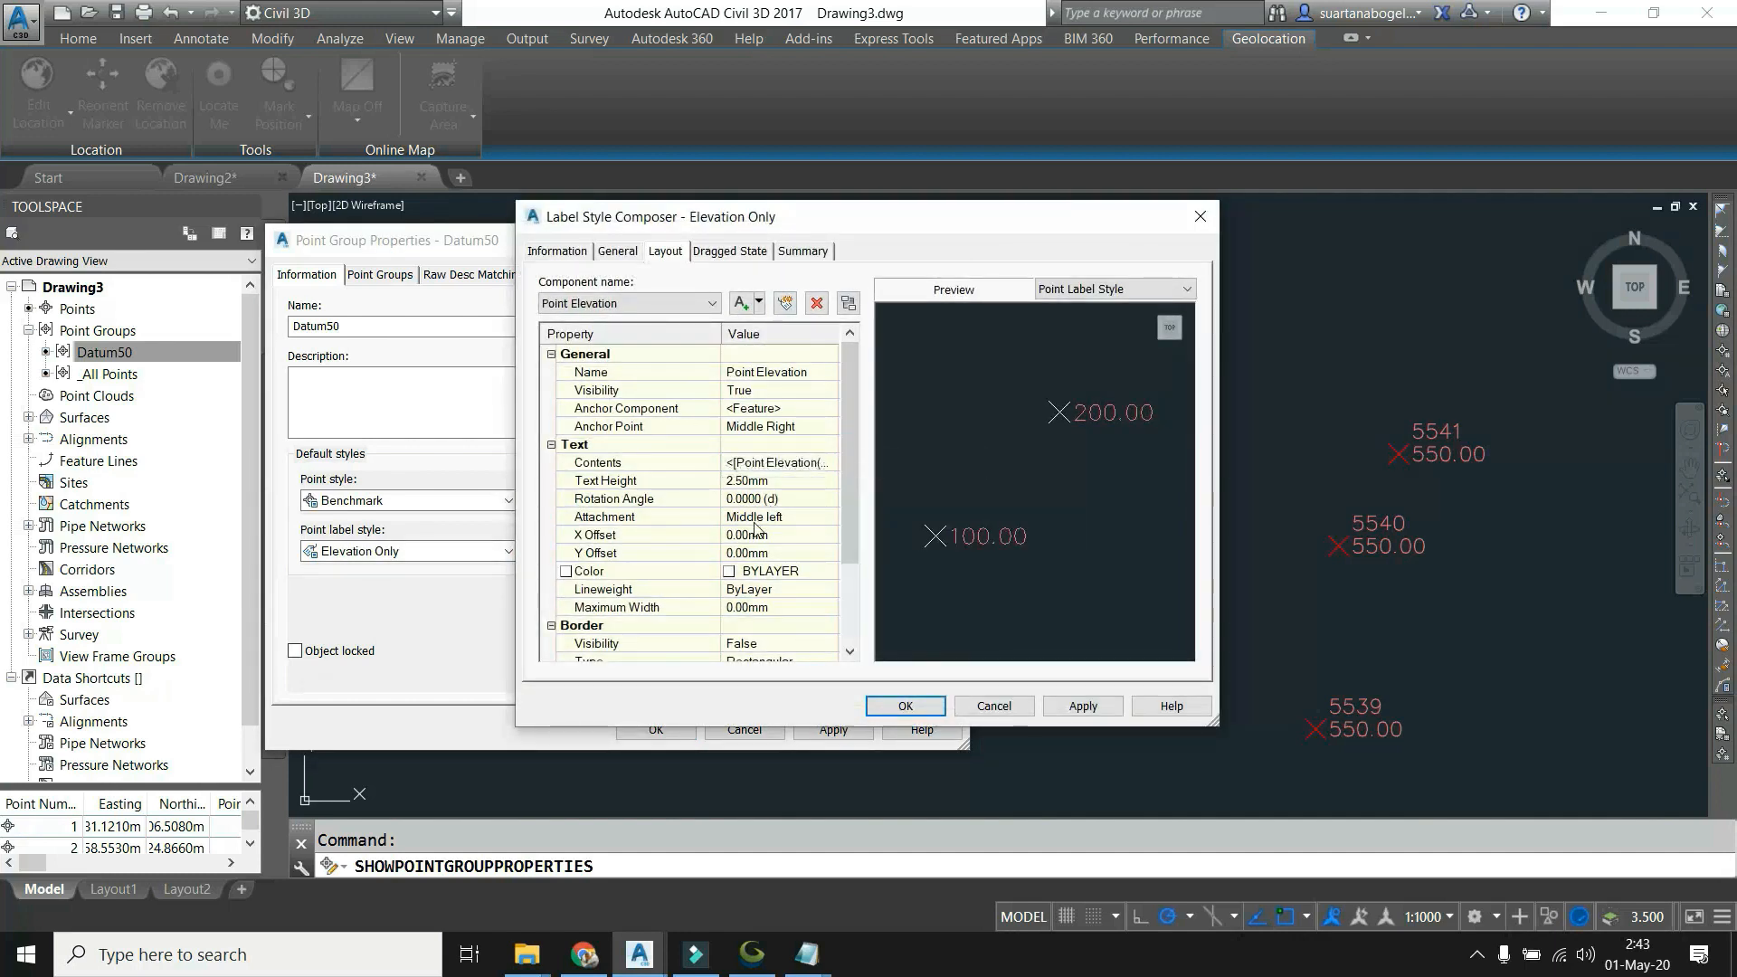
click(737, 481)
click(729, 481)
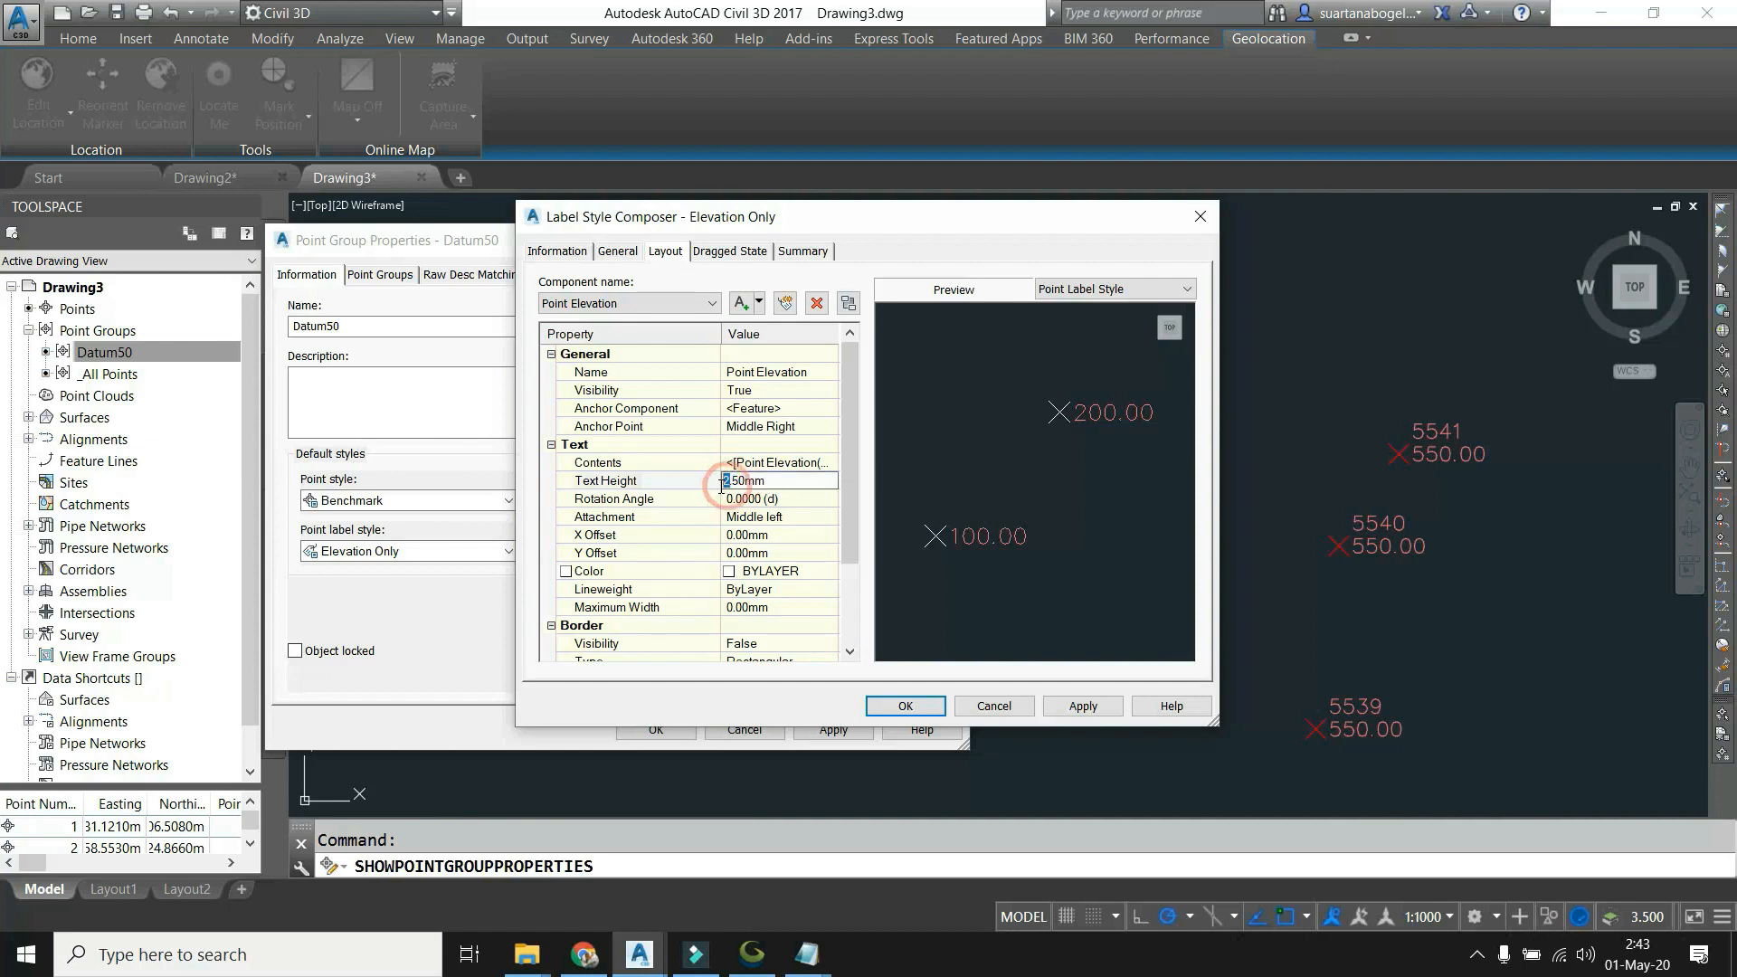
key(BackSpace)
text(1)
click(904, 706)
click(833, 729)
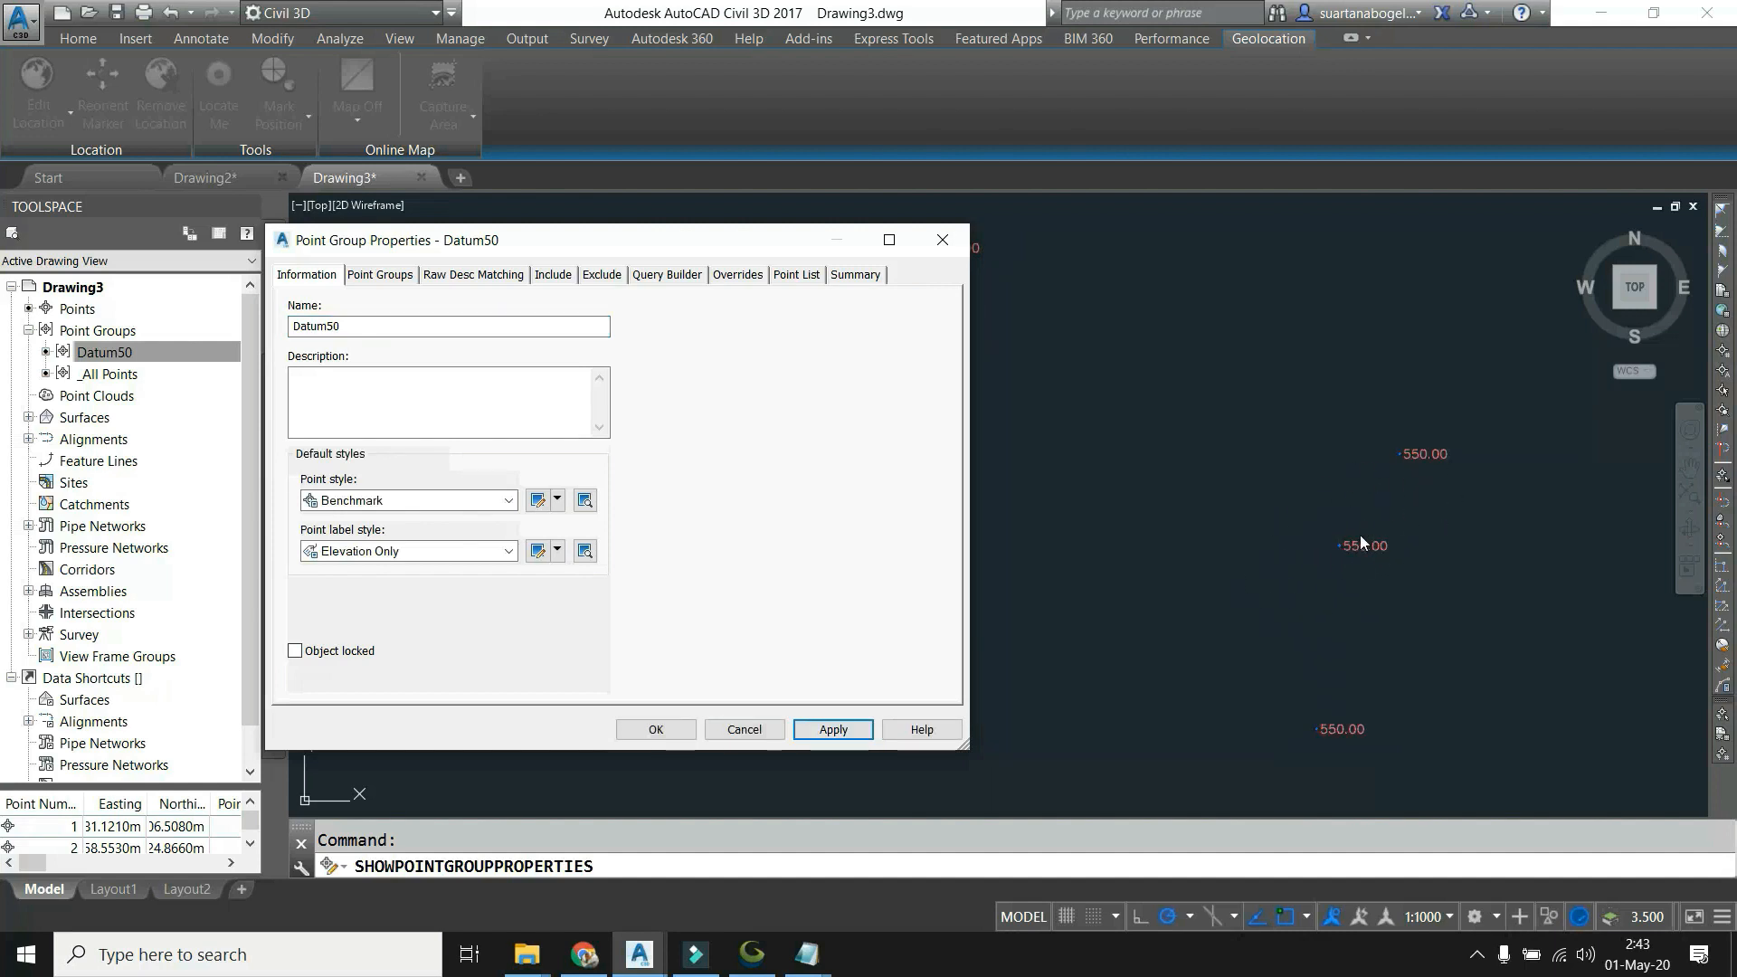
Set the Elevation Only label style's text height to 2 mm, and apply and accept the Datum50 point group's properties.
click(538, 551)
click(742, 482)
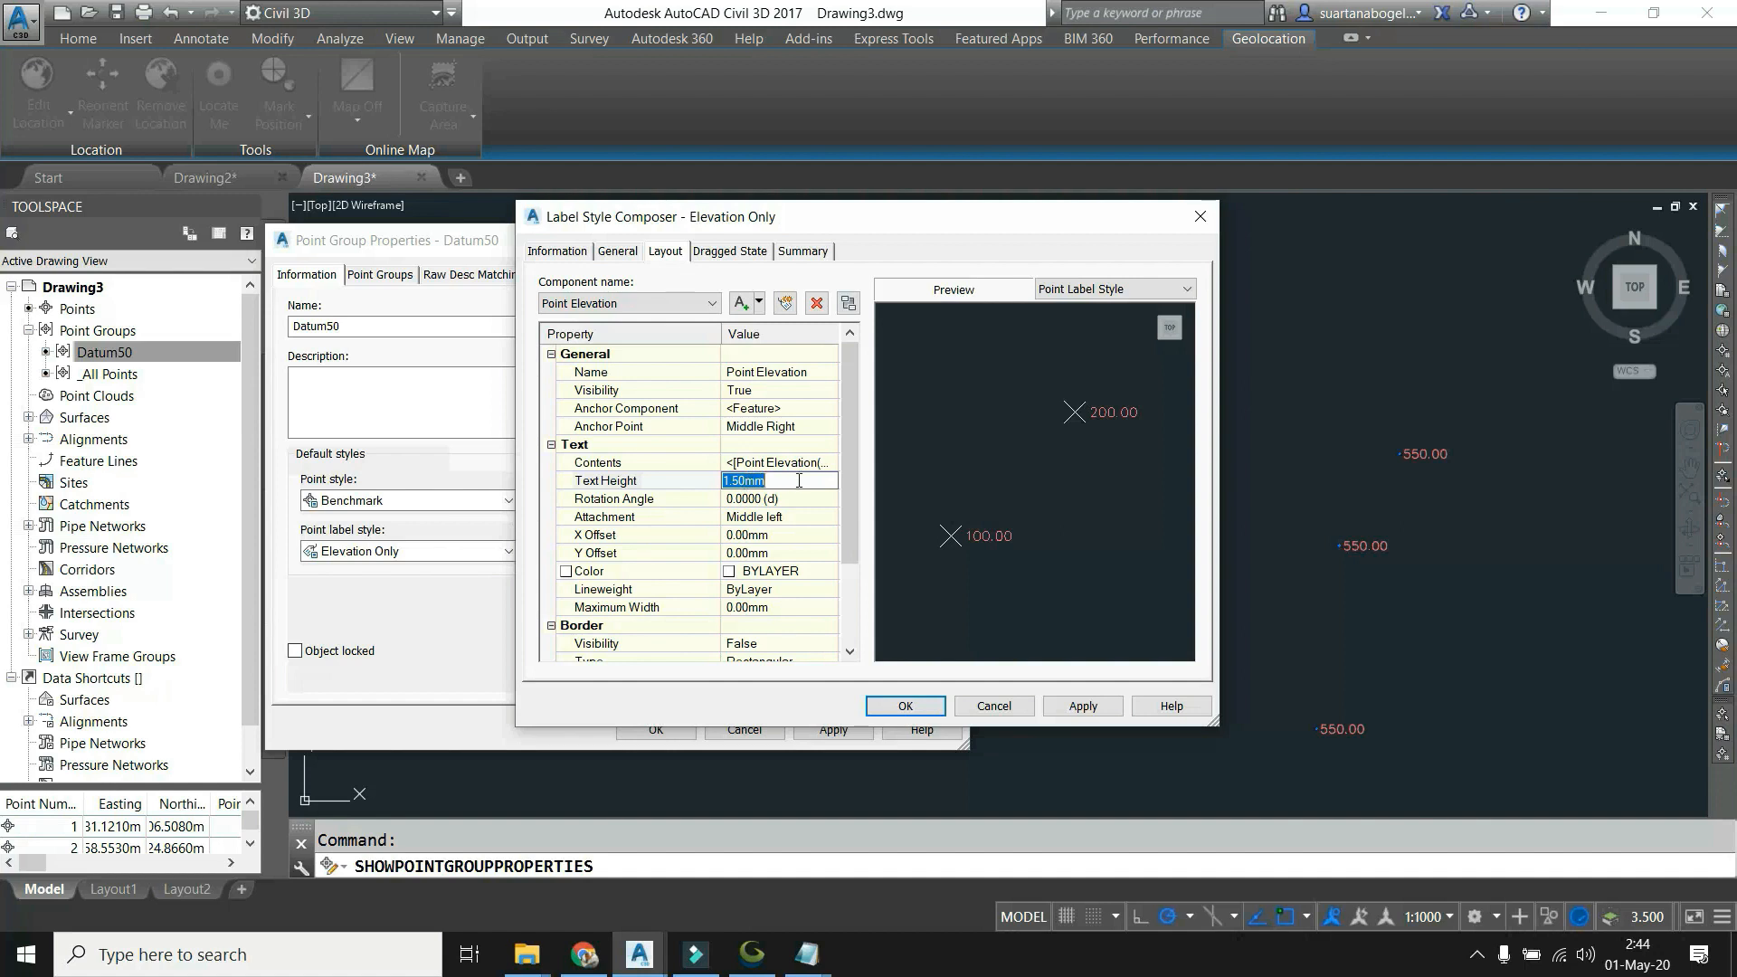
text(2)
click(903, 706)
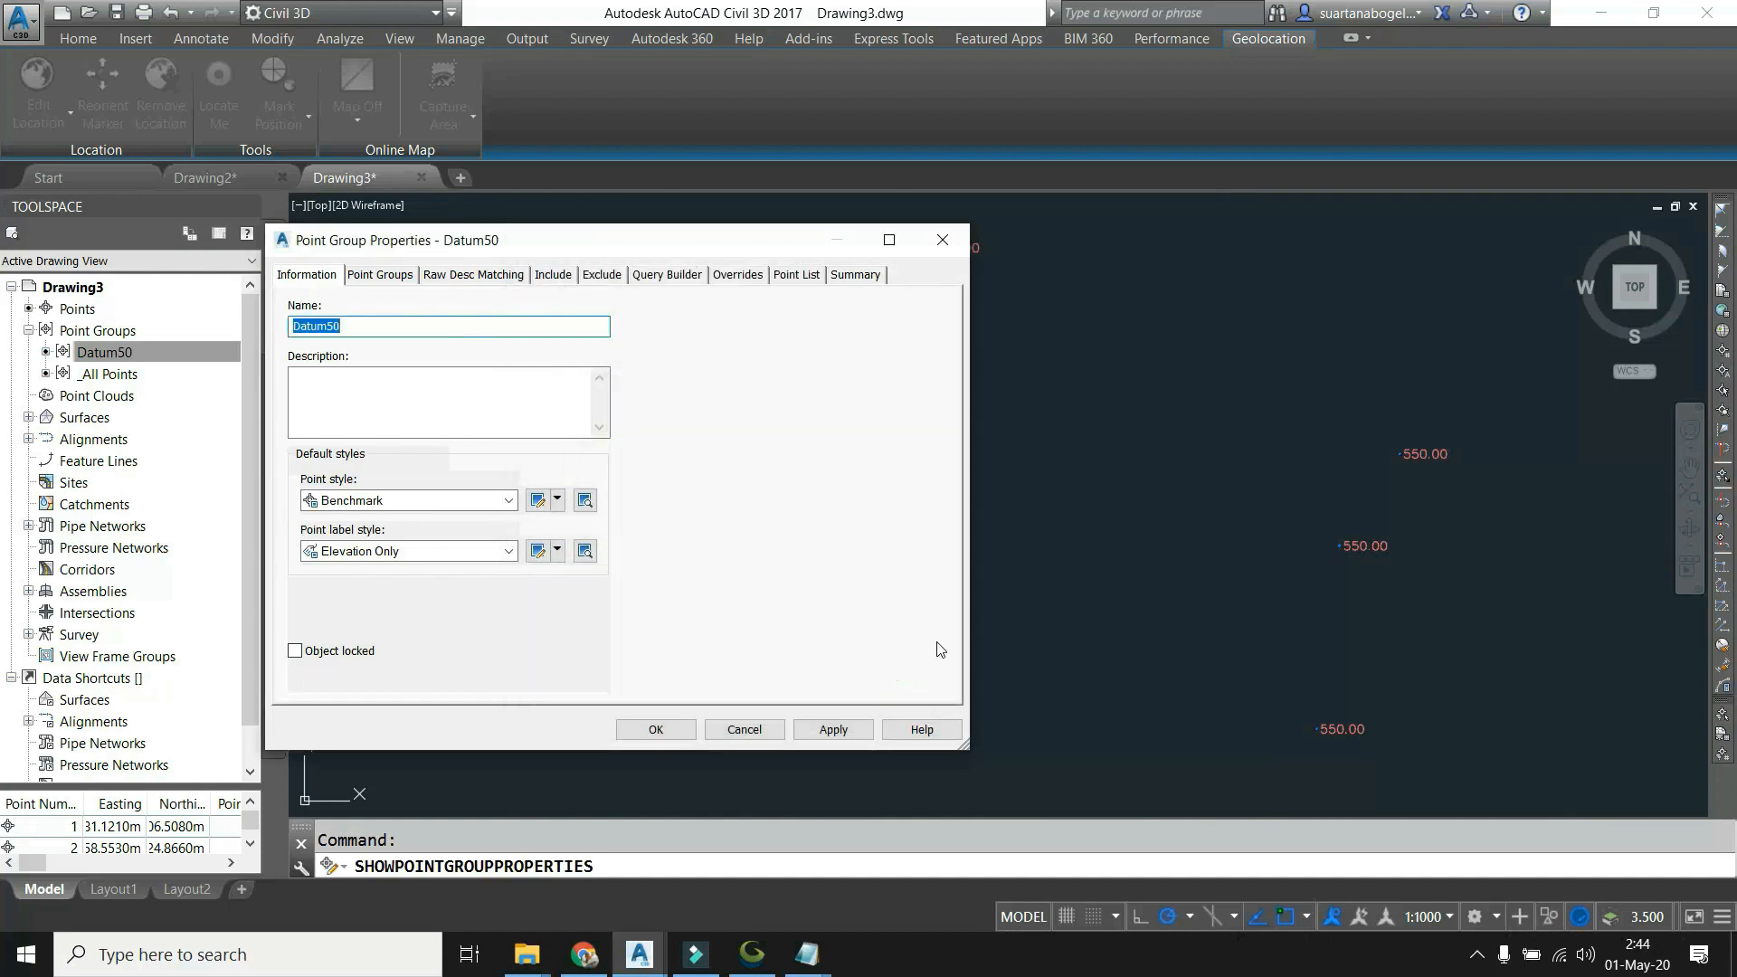
click(825, 729)
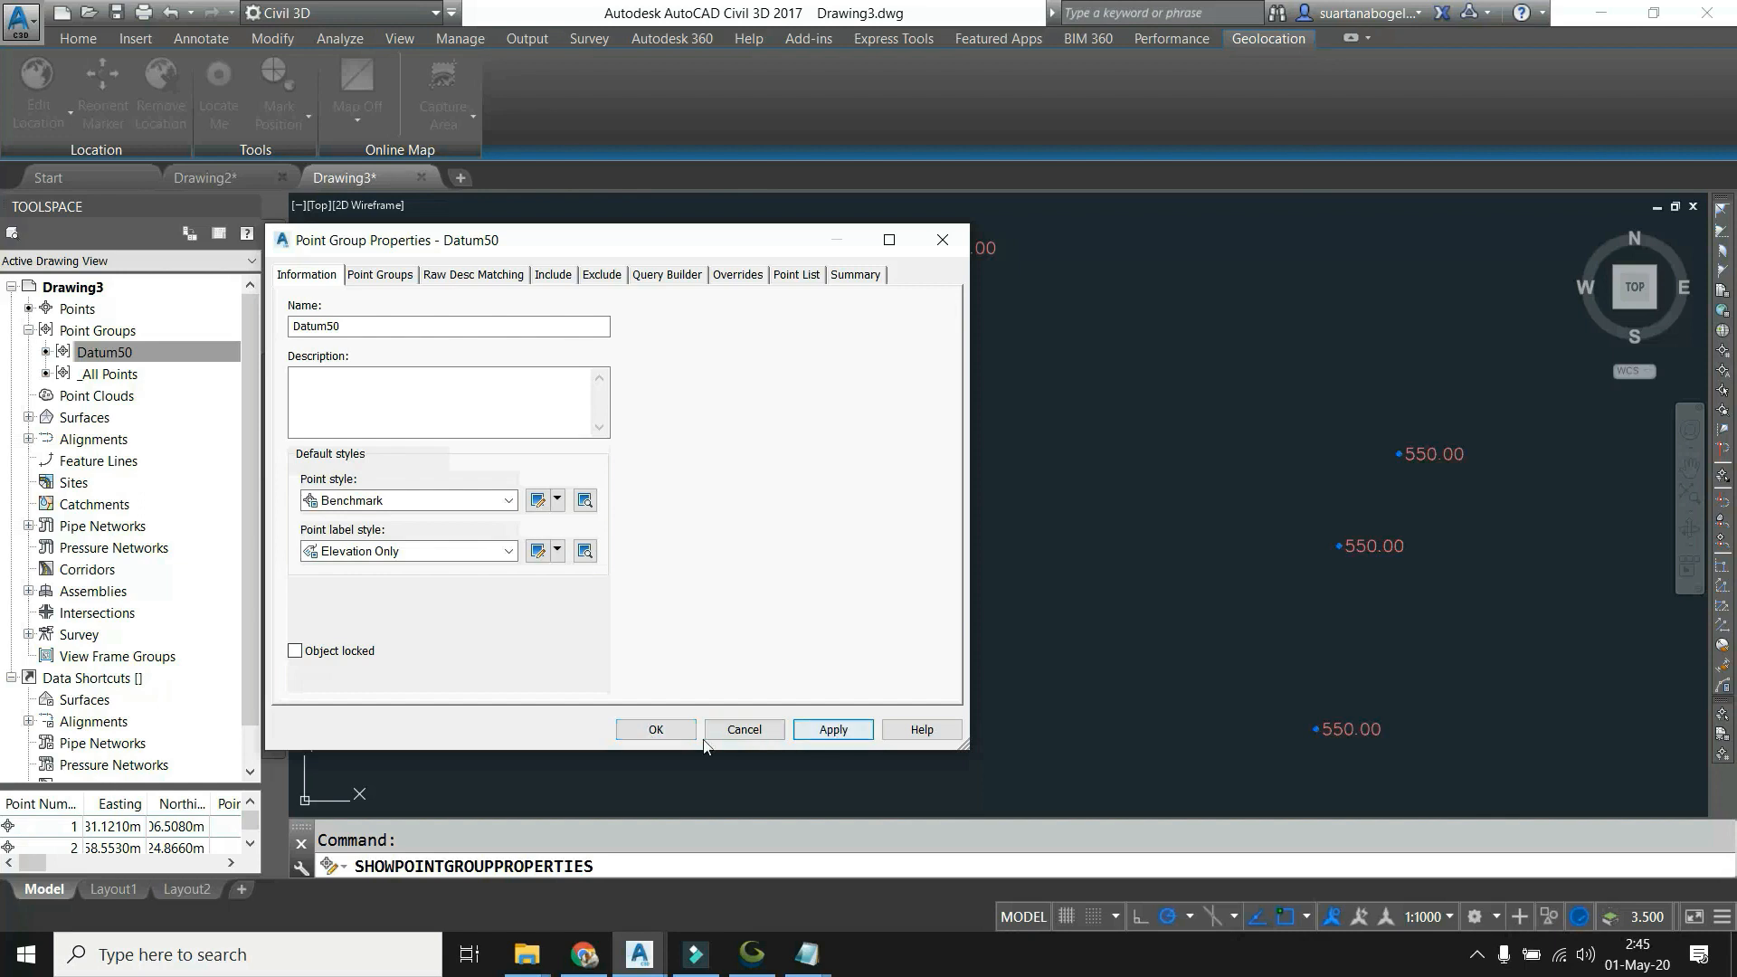
click(648, 731)
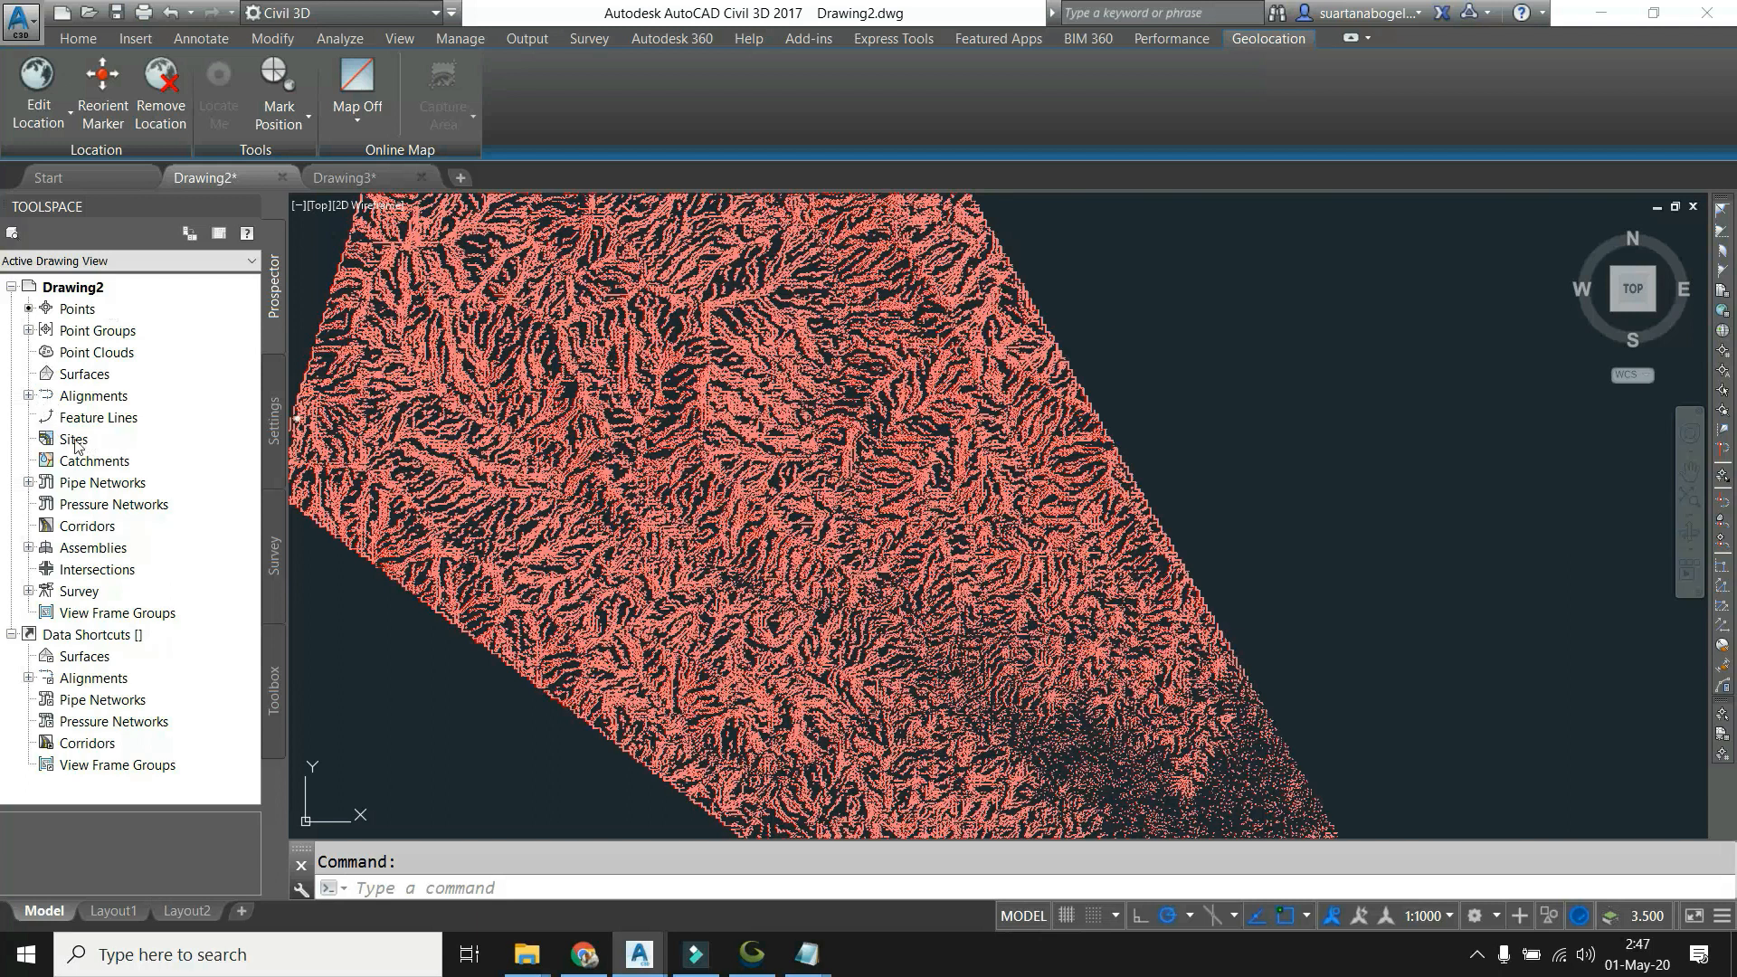
In Drawing2, add the Data ukur point group to the definition of the Belajar kontur surface.
click(61, 374)
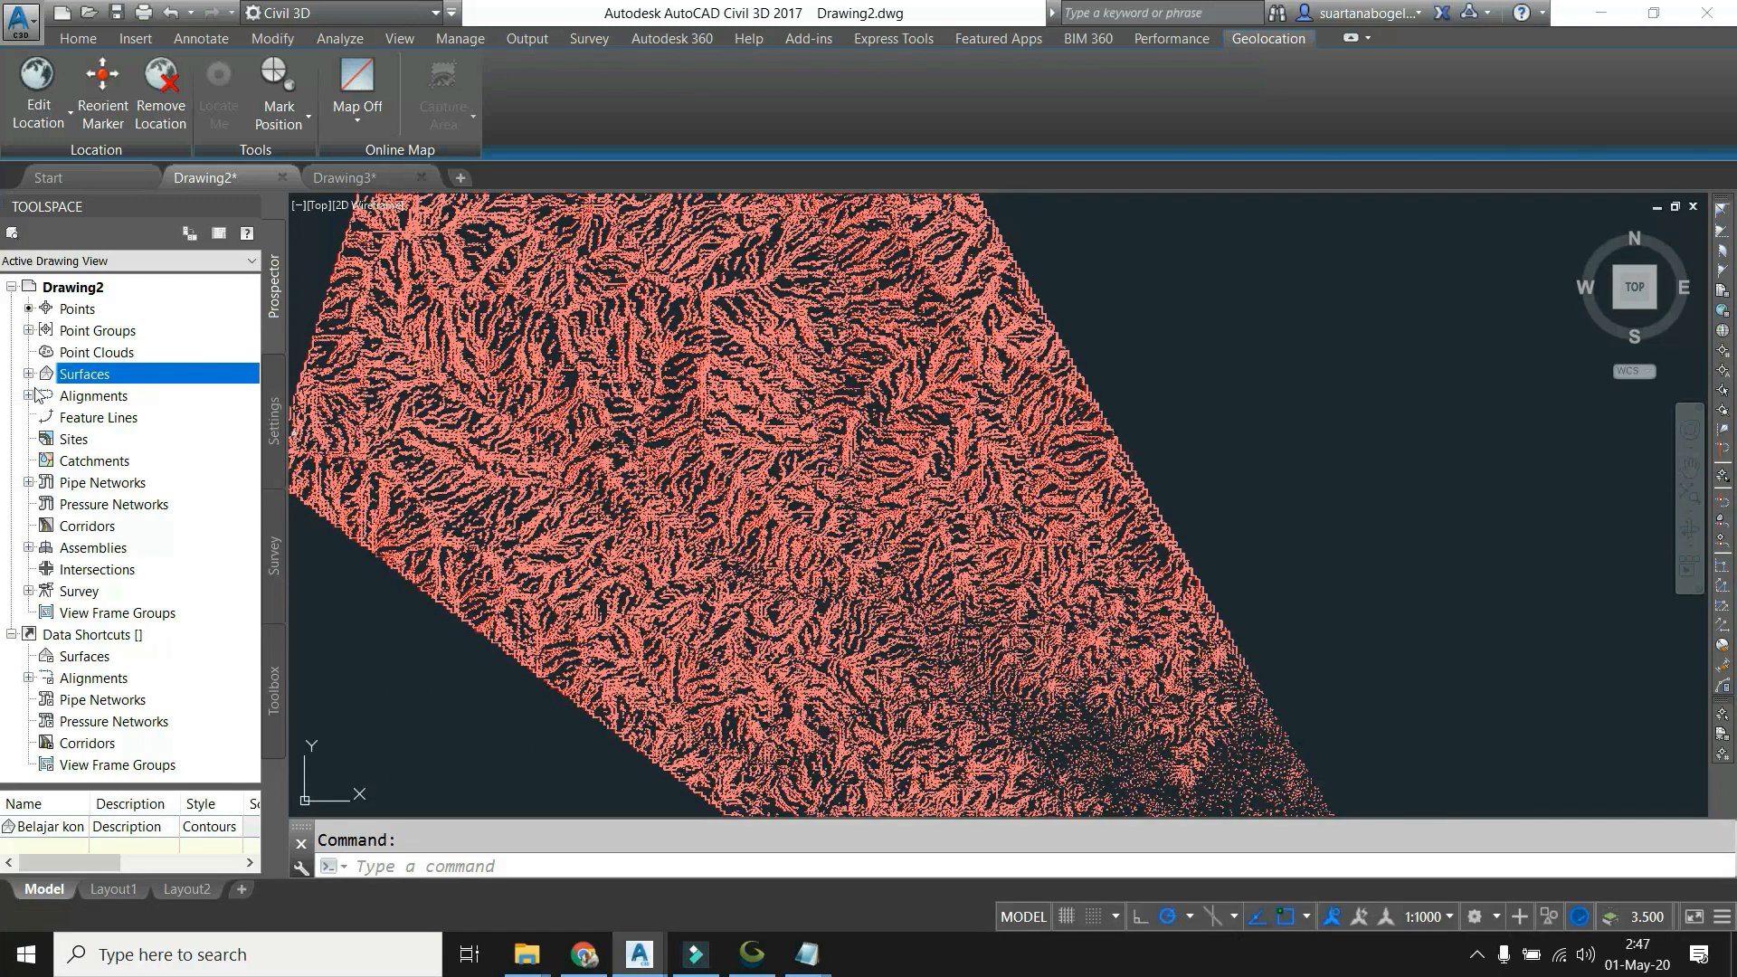
click(29, 374)
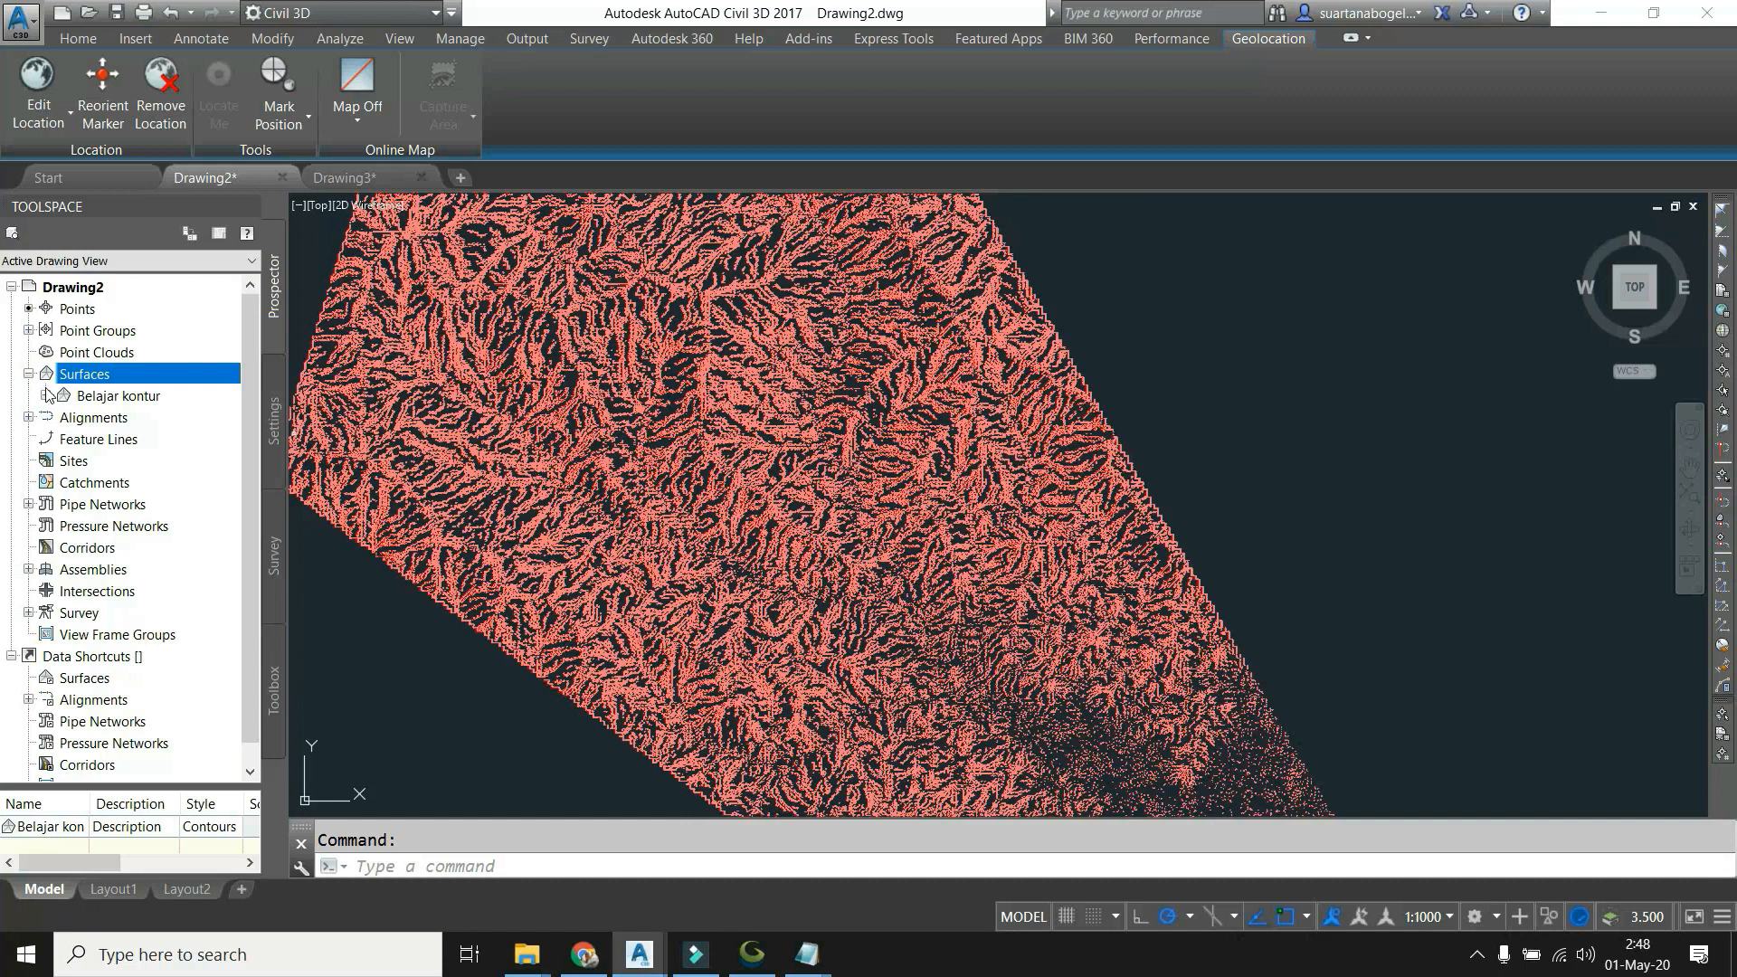
click(46, 396)
click(61, 462)
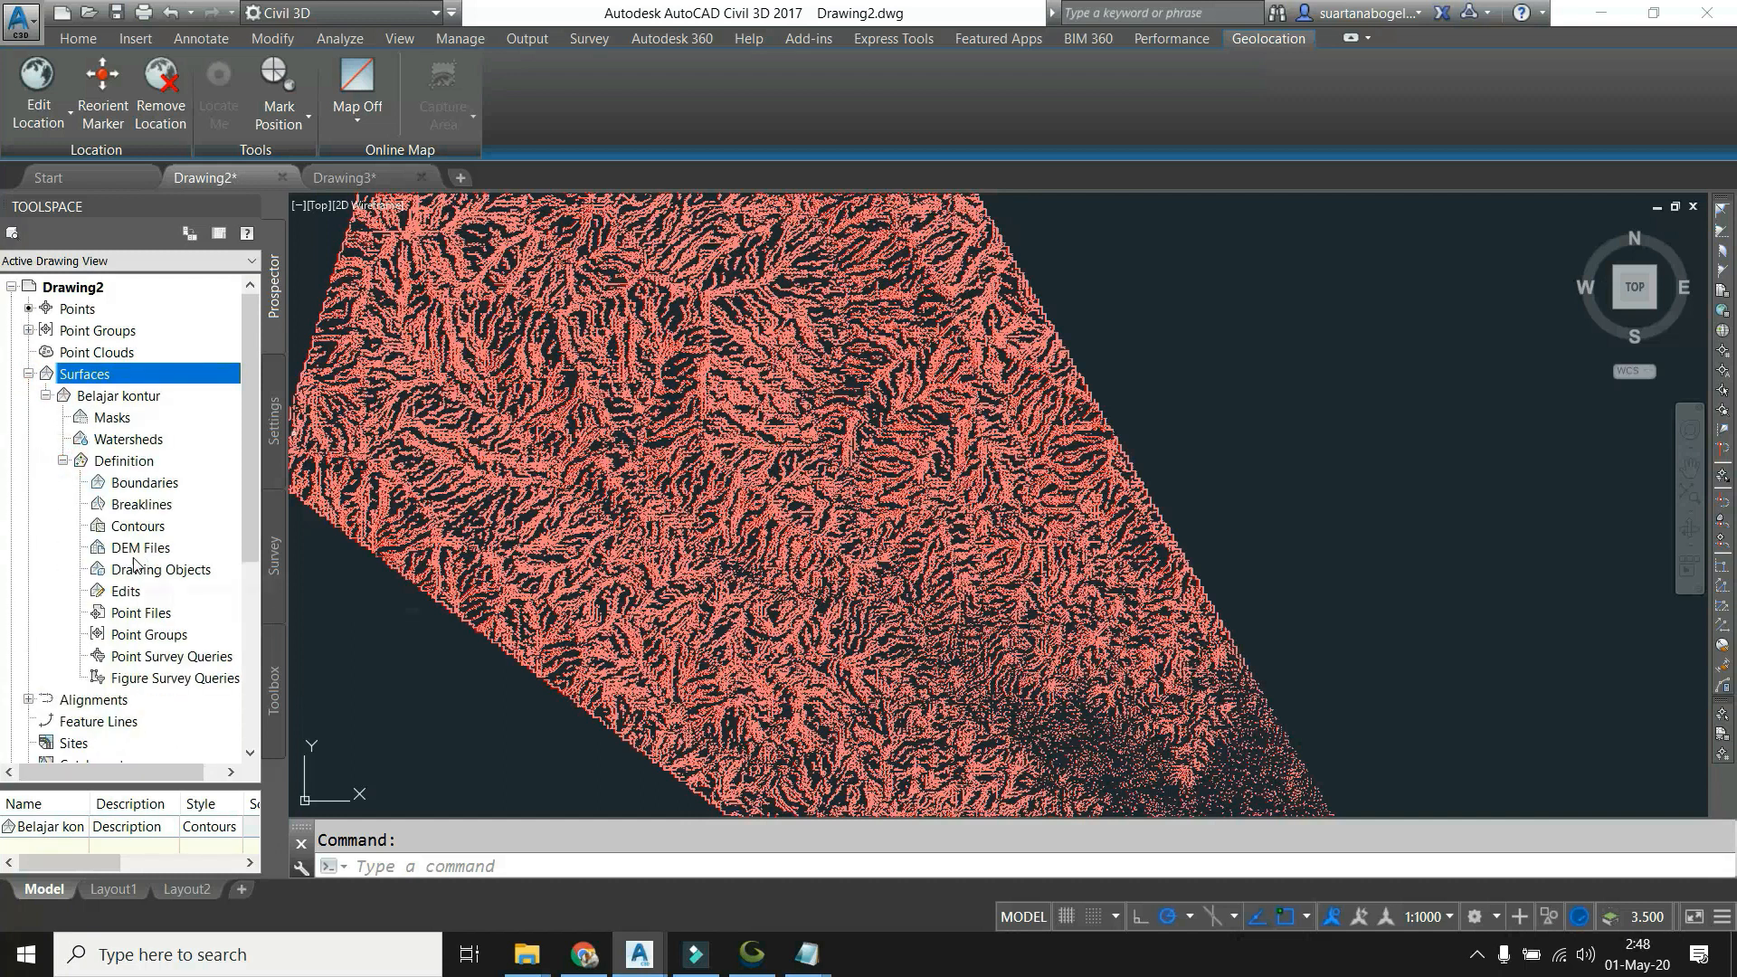
right_click(122, 636)
click(152, 649)
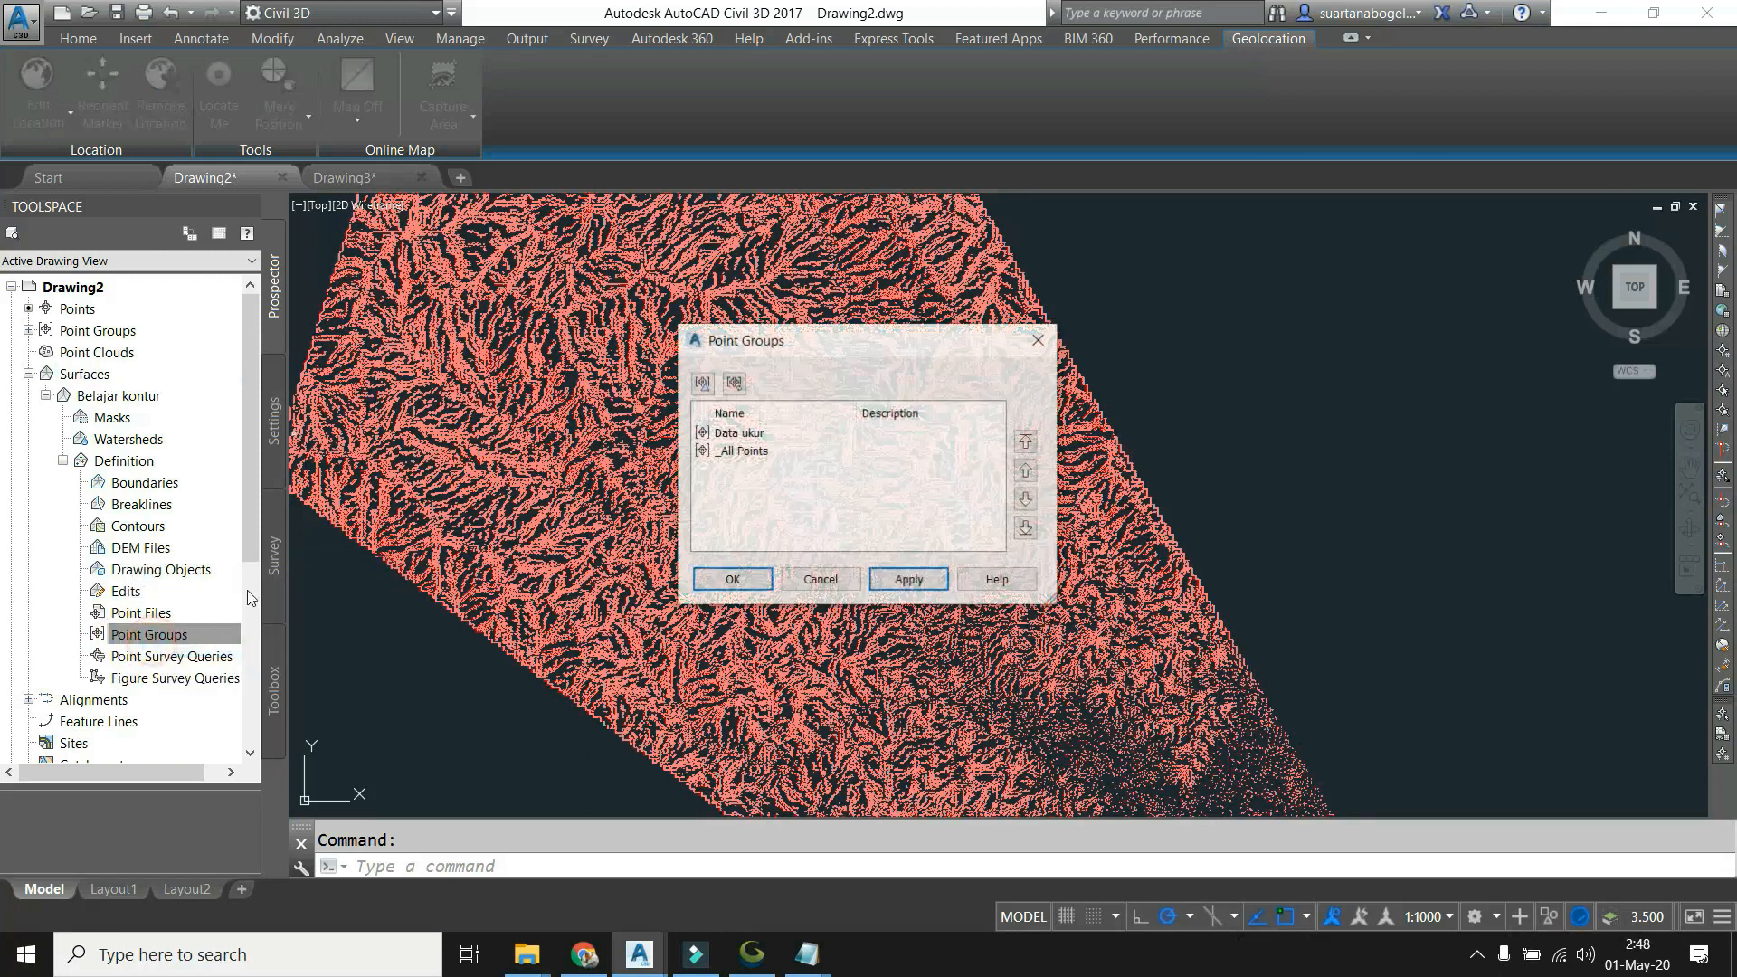
click(744, 436)
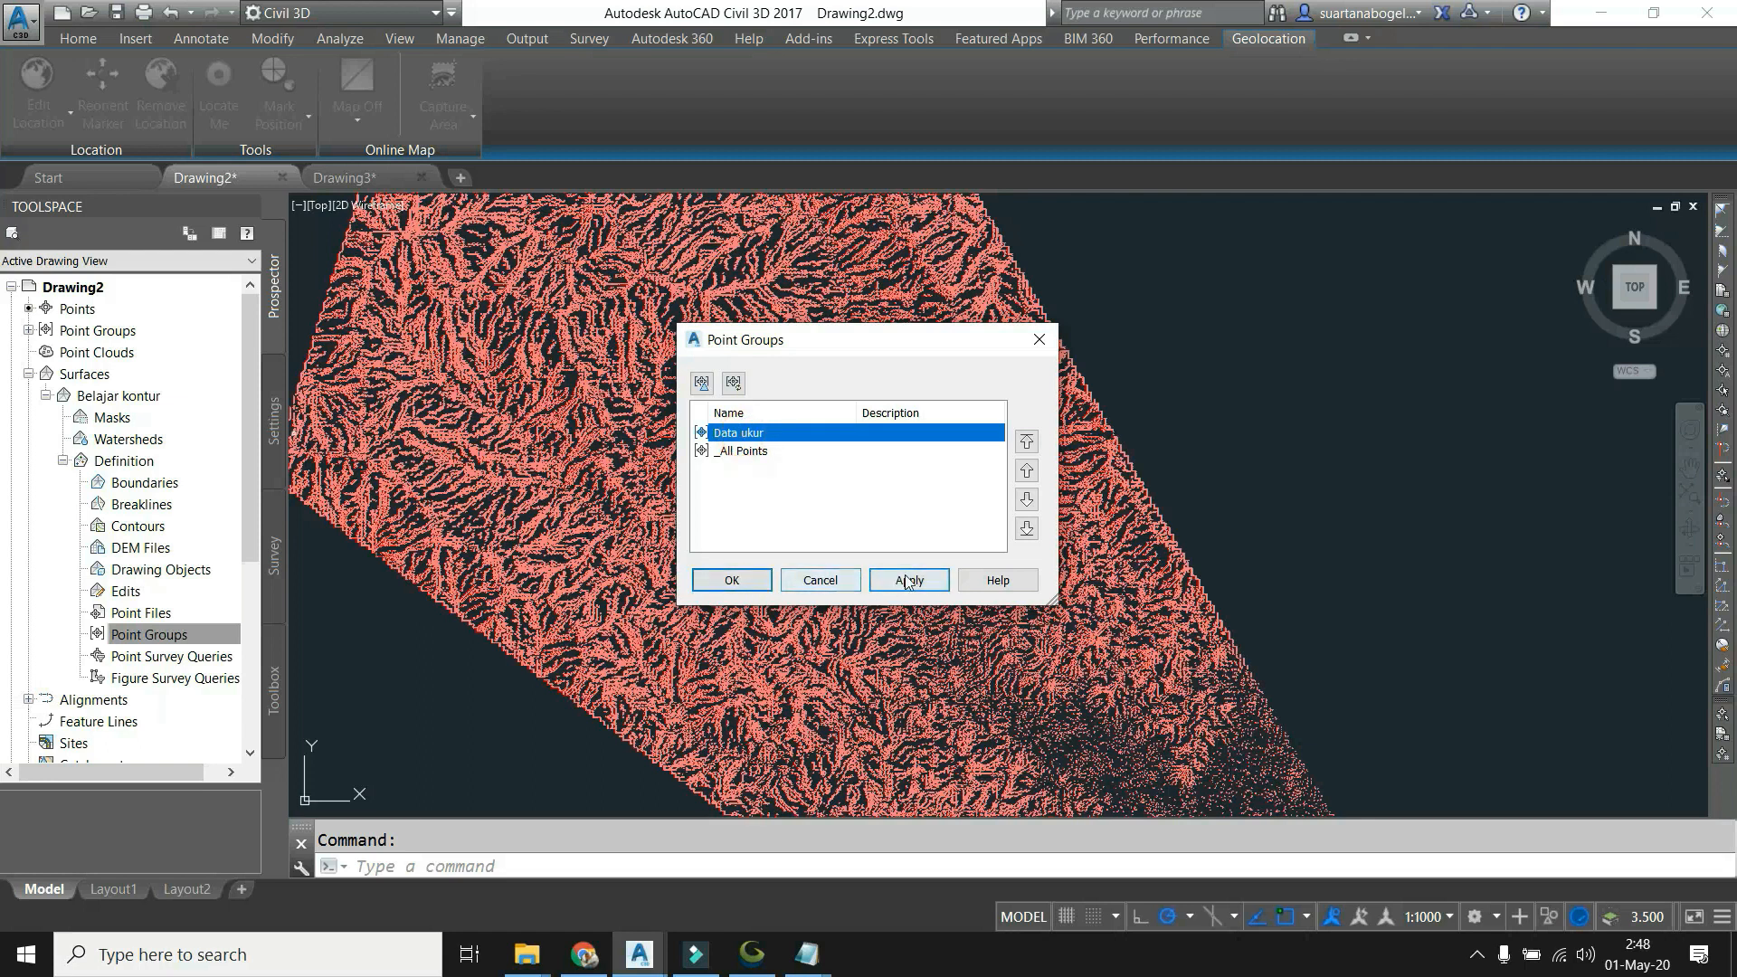
click(740, 579)
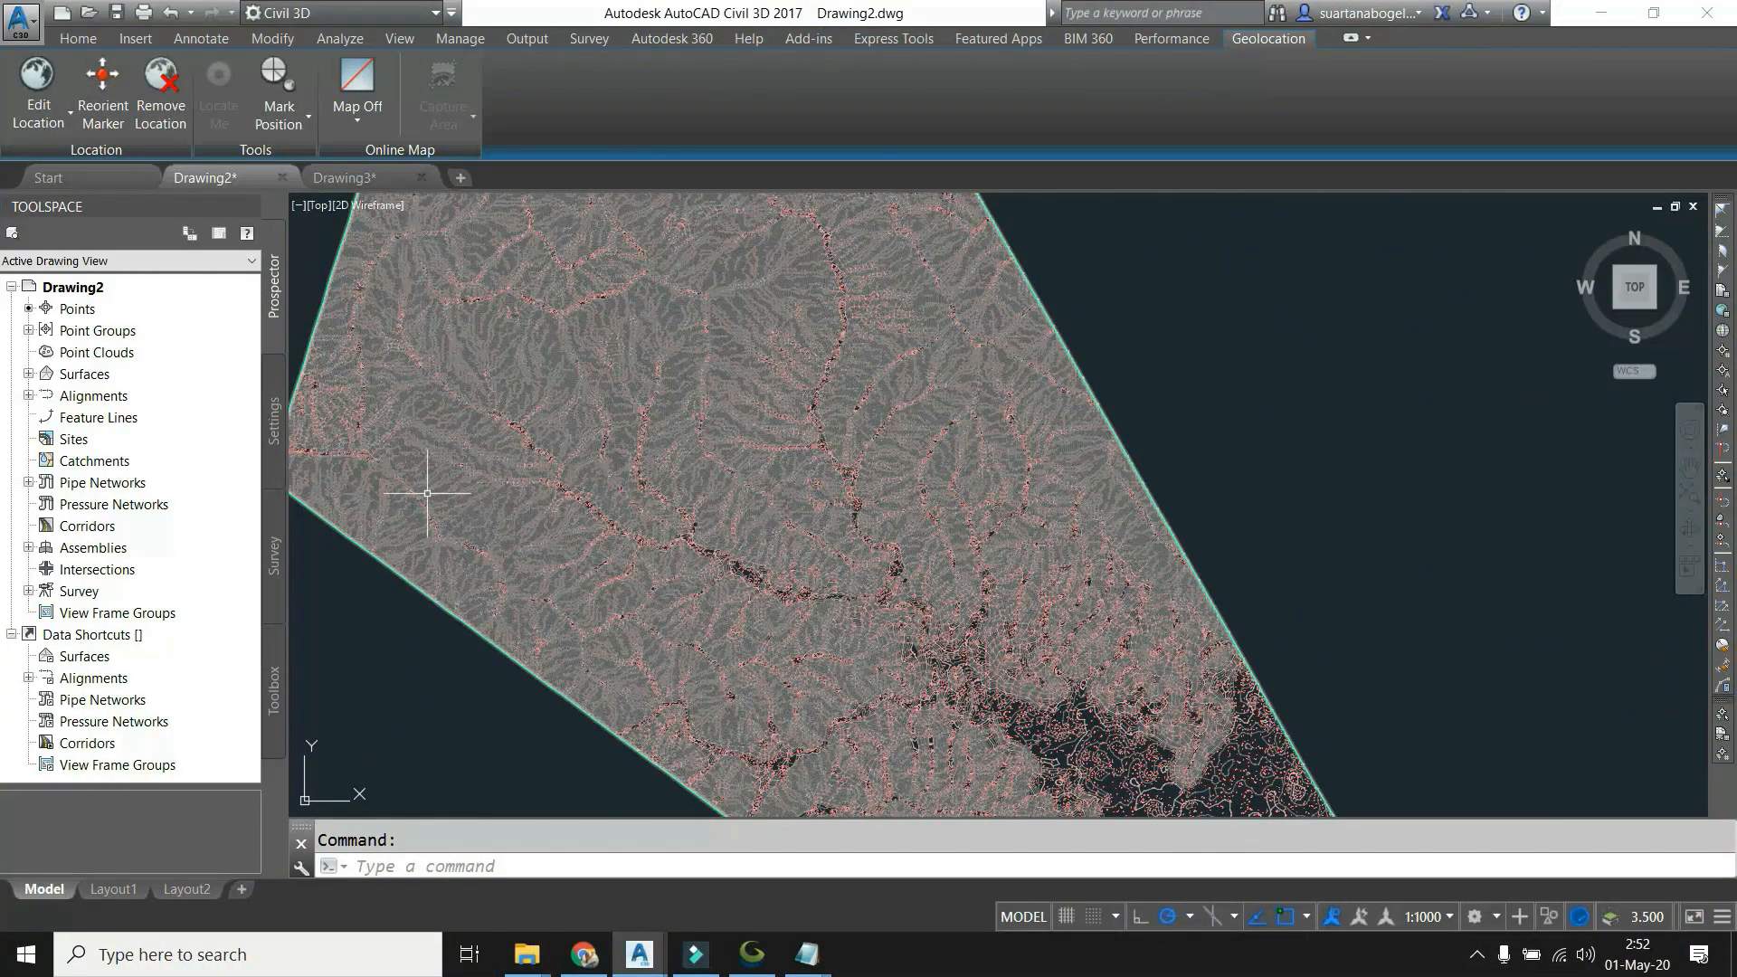
Identify the layer of a COGO point in the drawing and freeze that V-NODE layer to hide the points.
scroll(891, 542, up, 5)
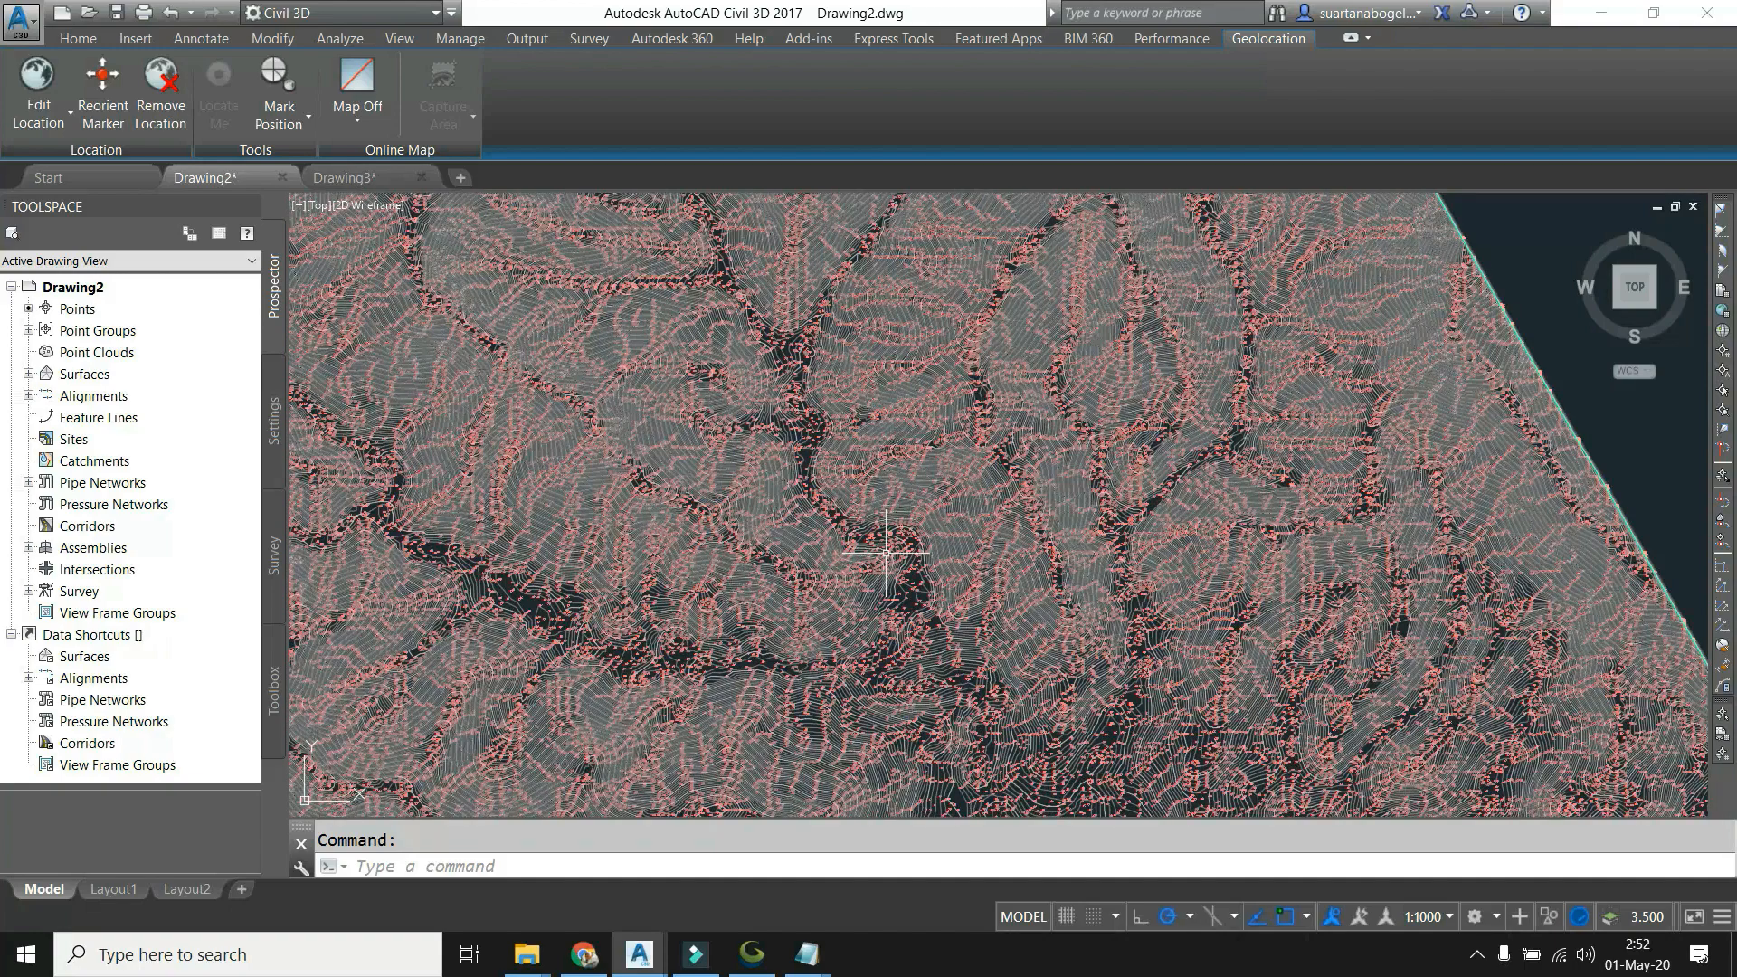
scroll(904, 537, down, 5)
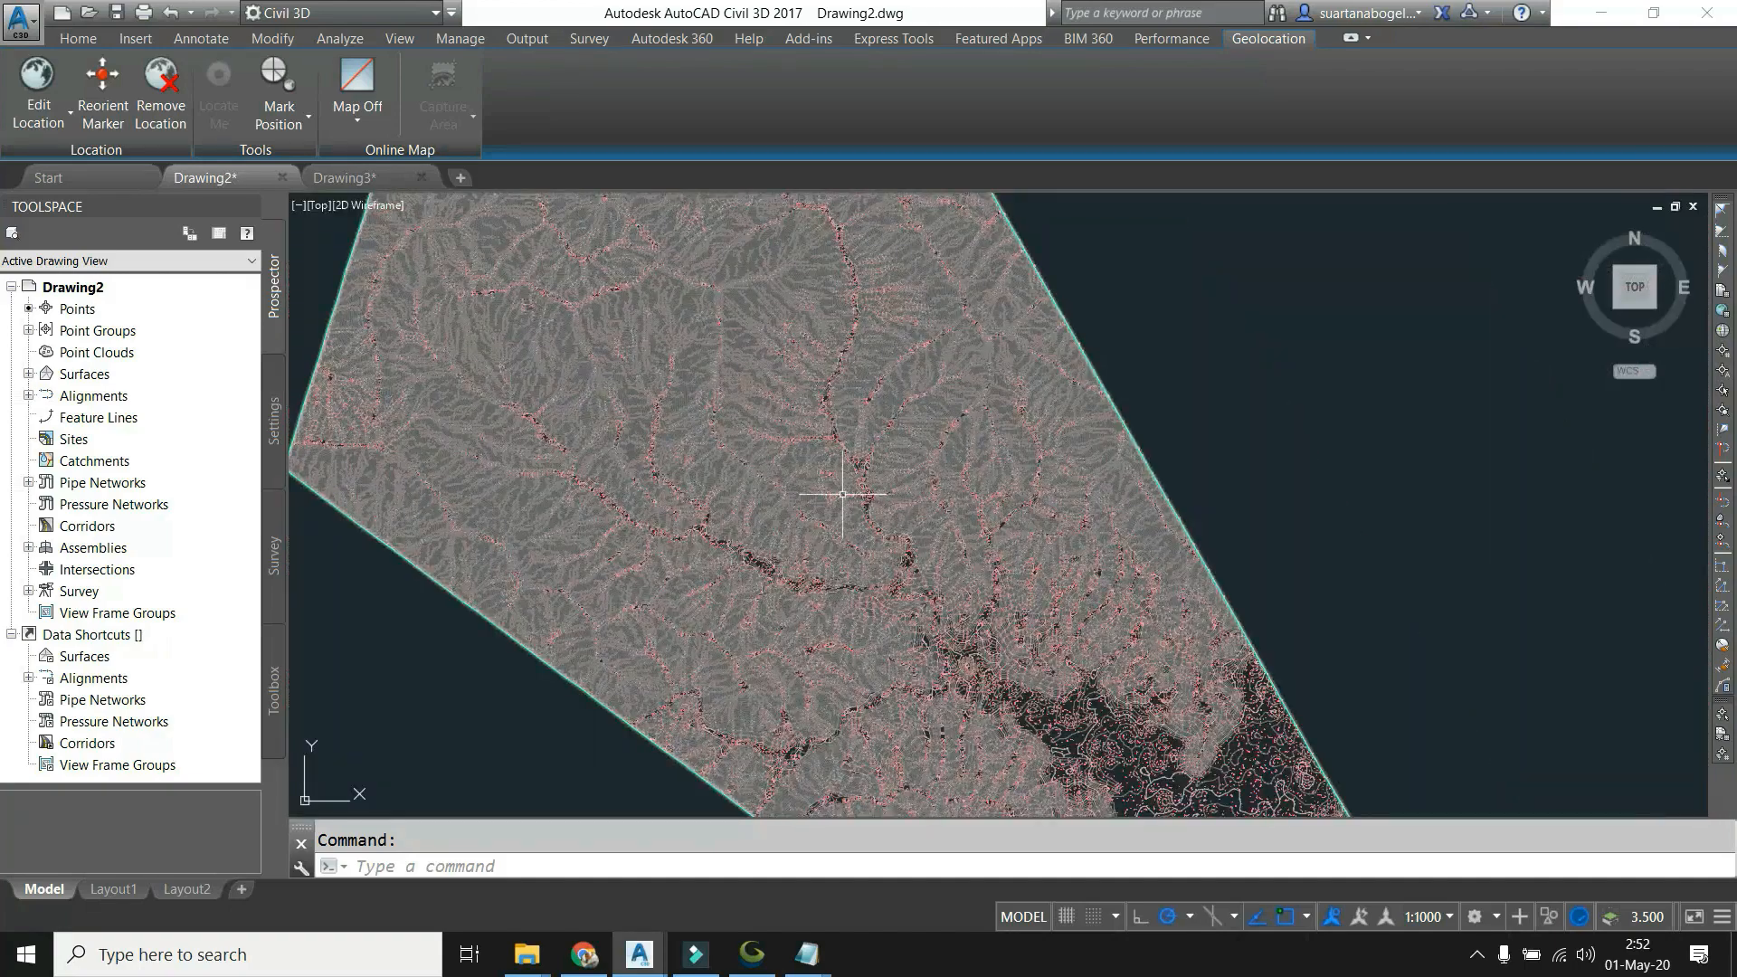
drag(1096, 700, 957, 559)
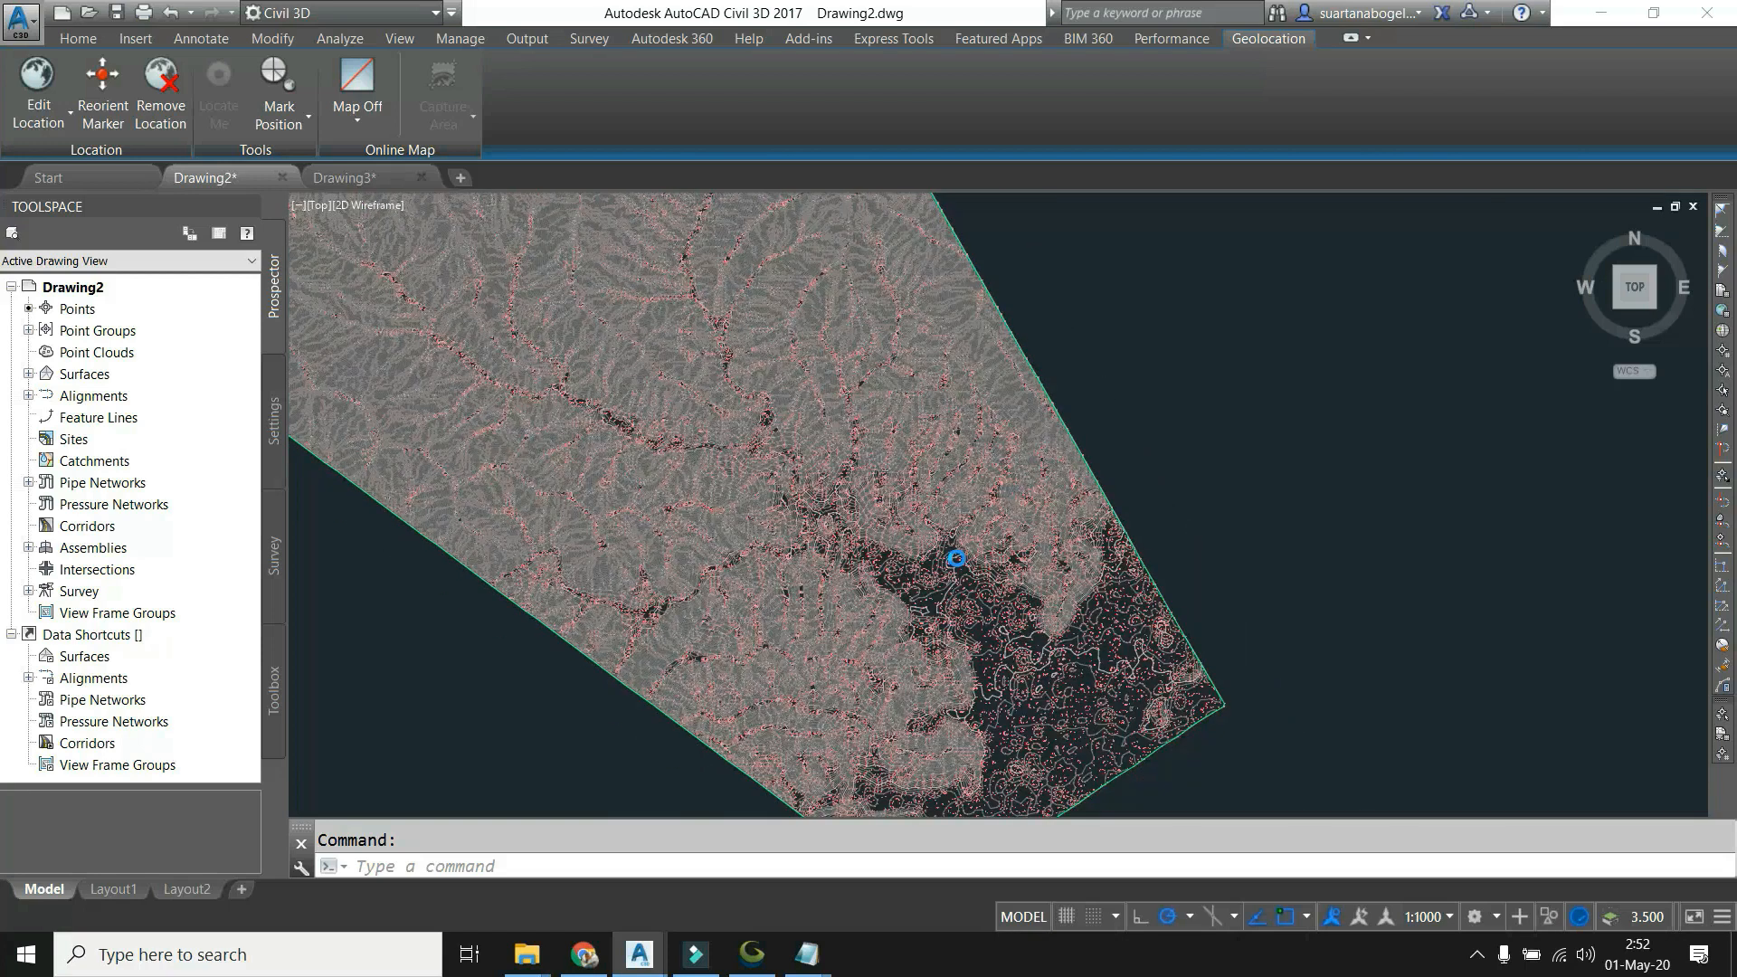
scroll(957, 558, up, 2)
click(968, 644)
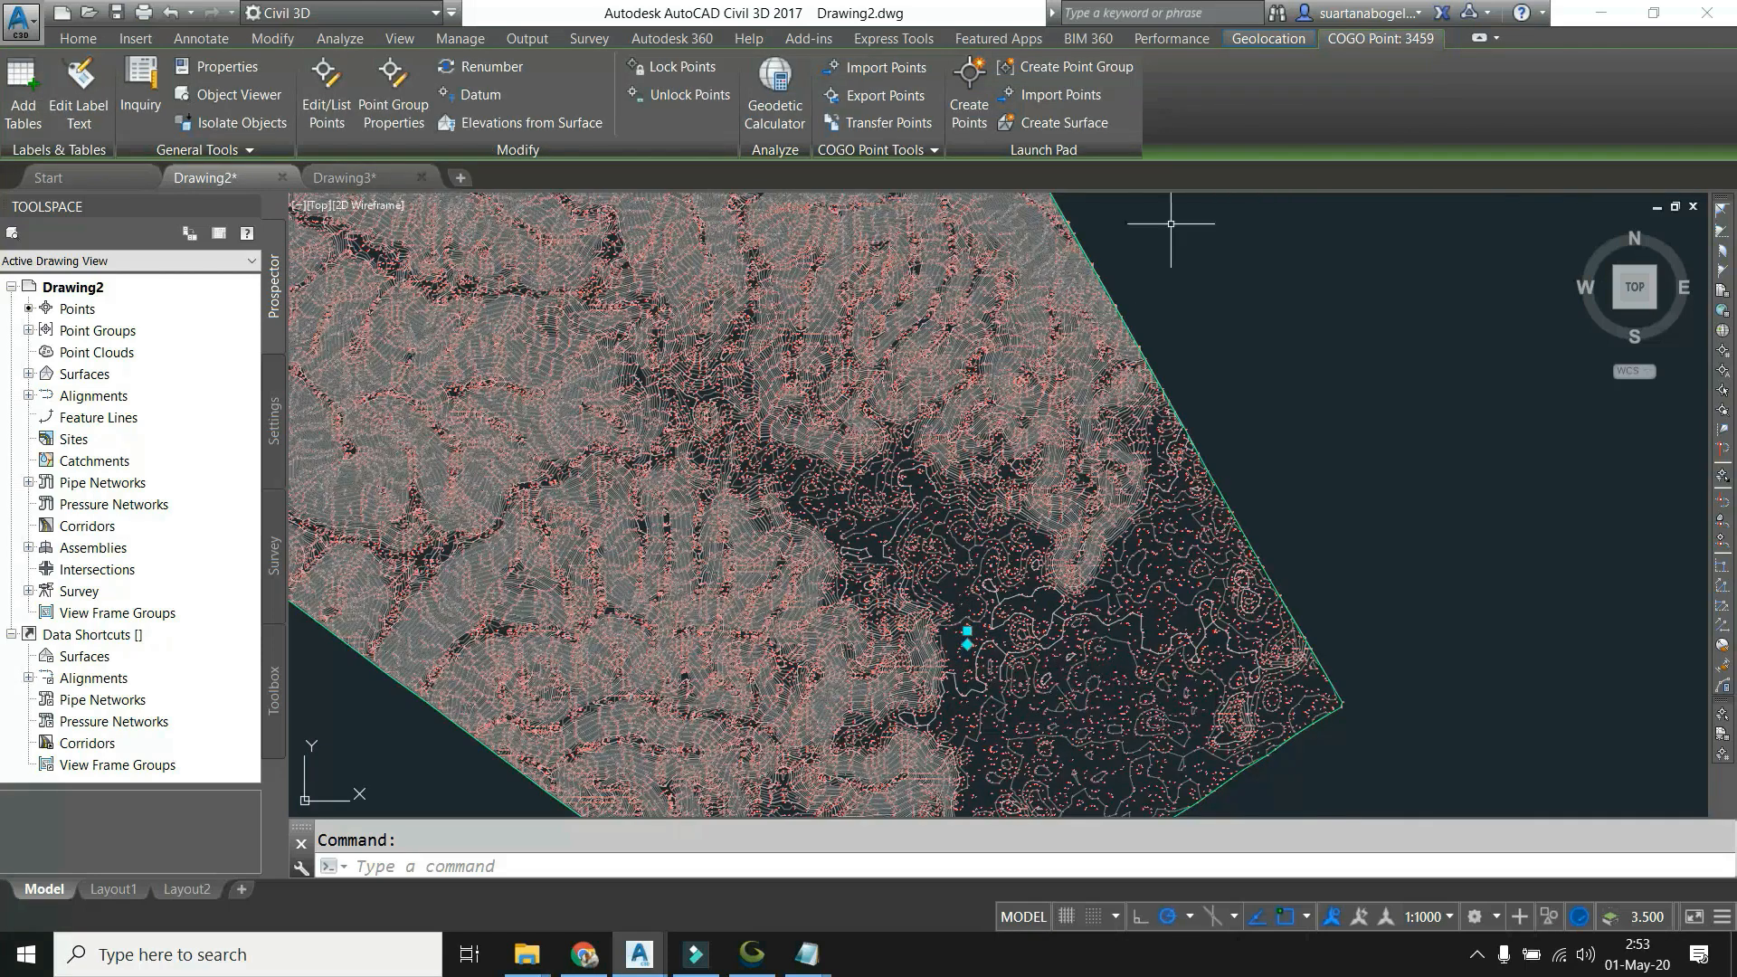
click(79, 41)
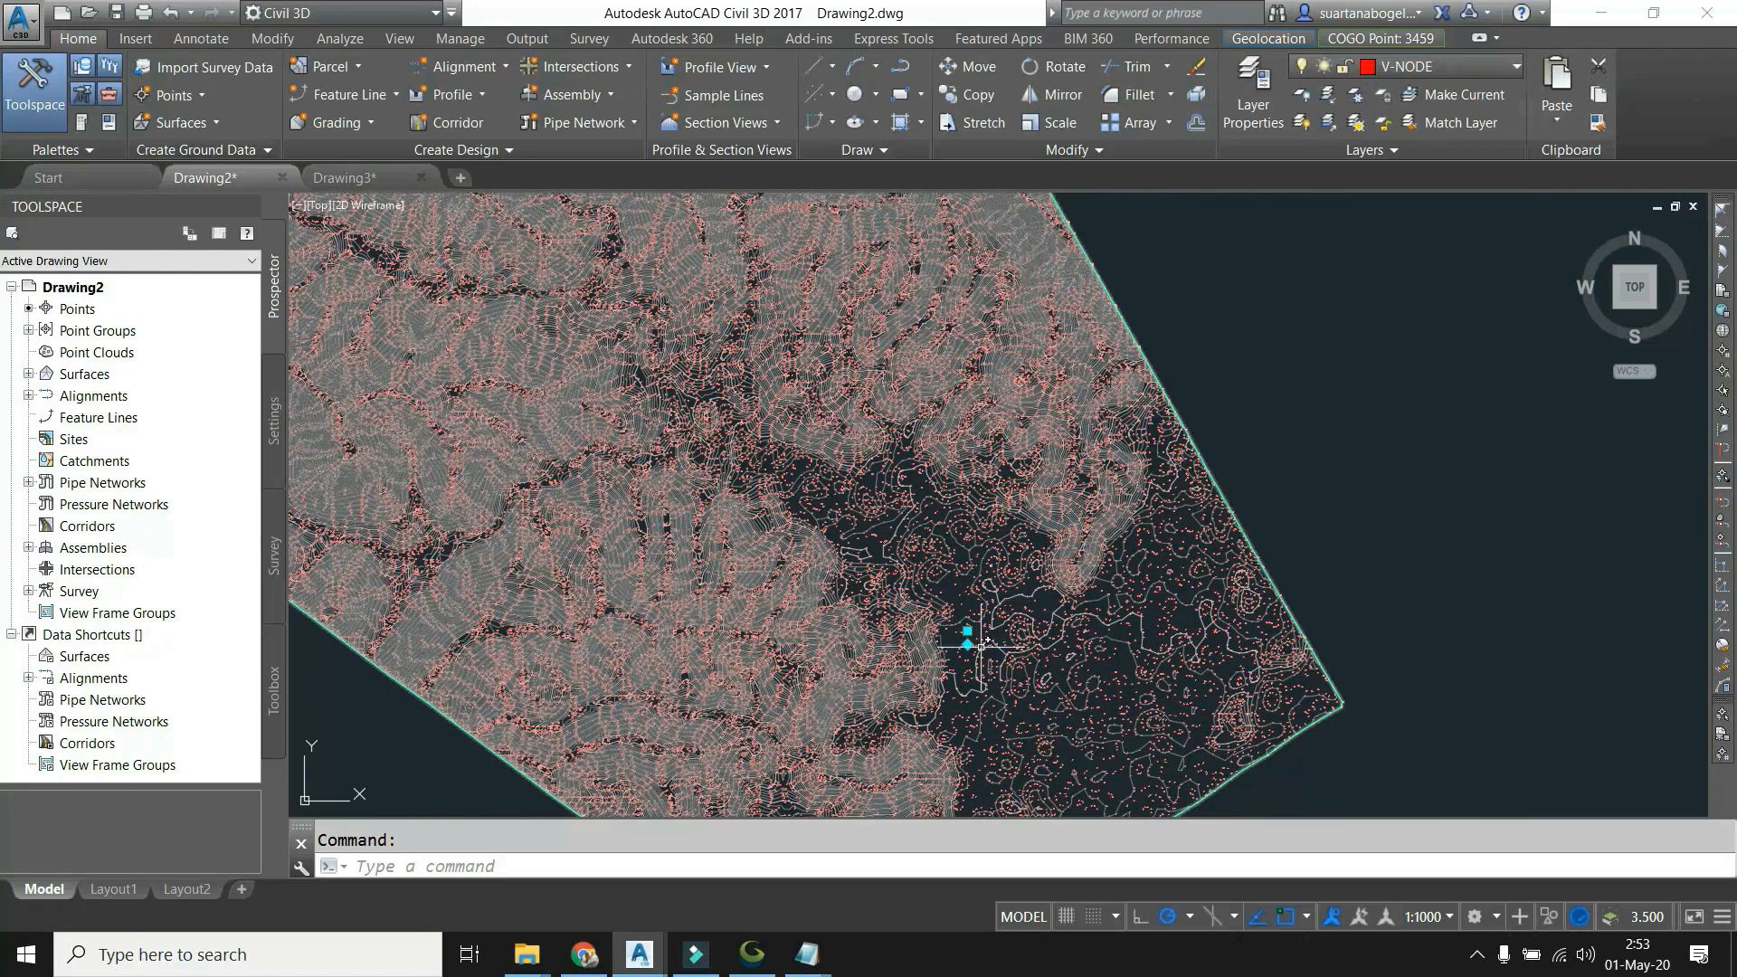
click(1445, 67)
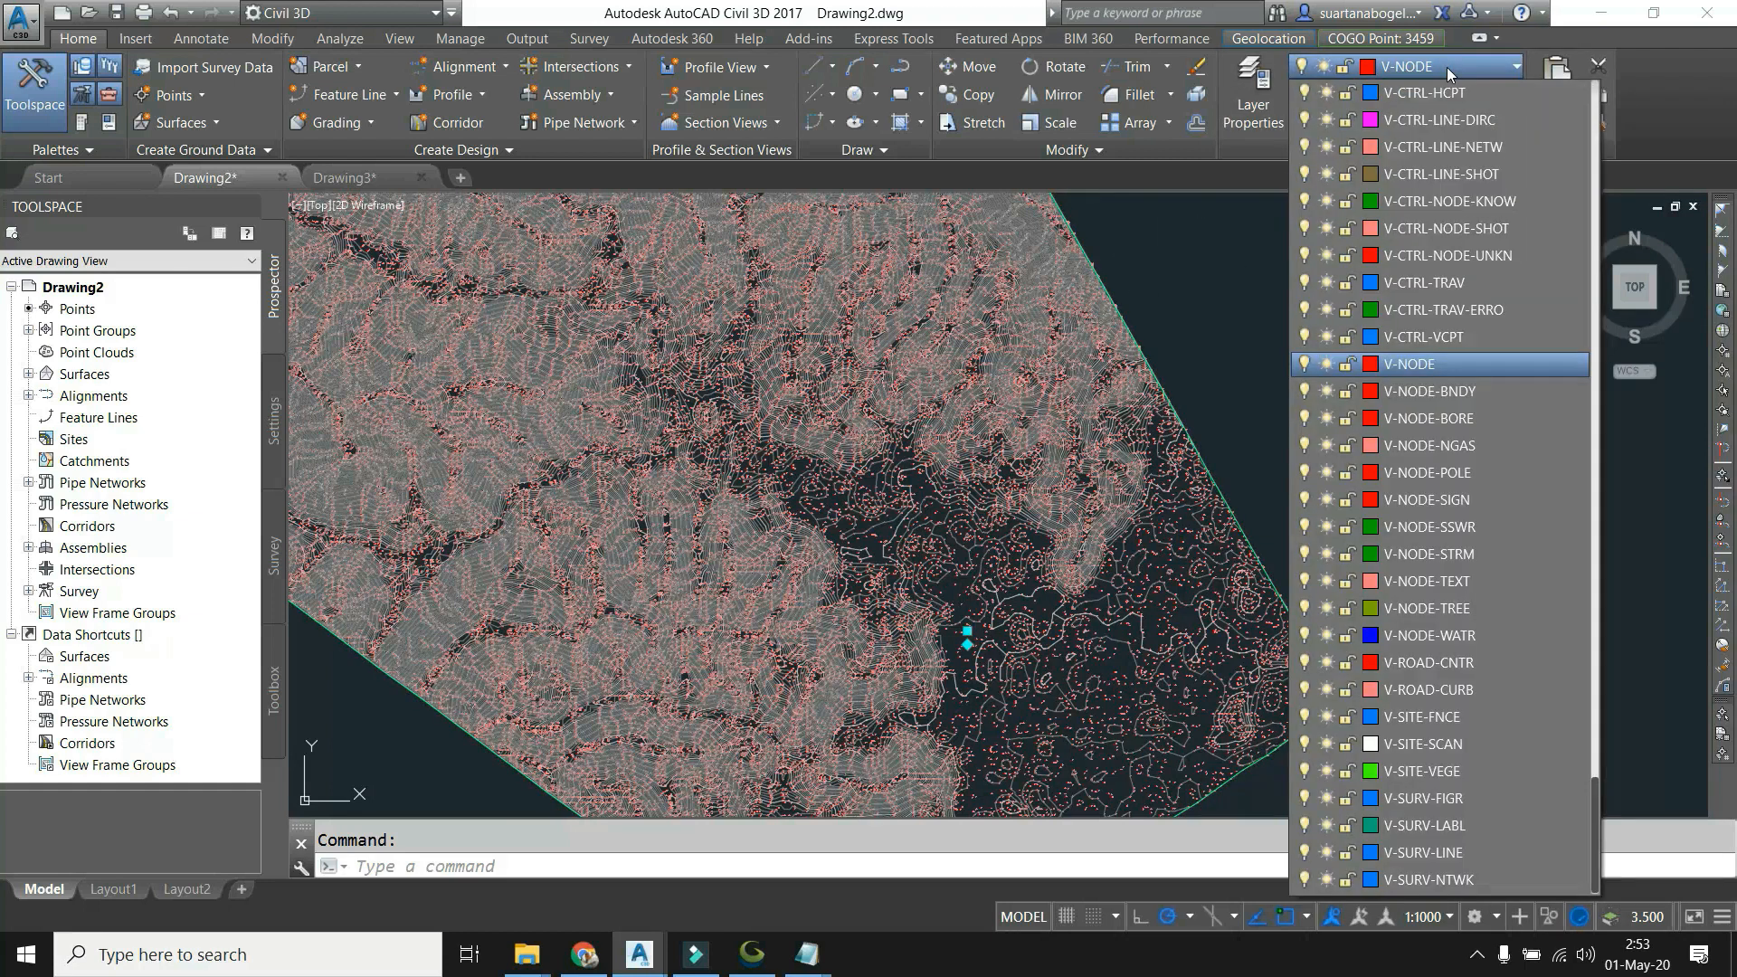
click(1326, 363)
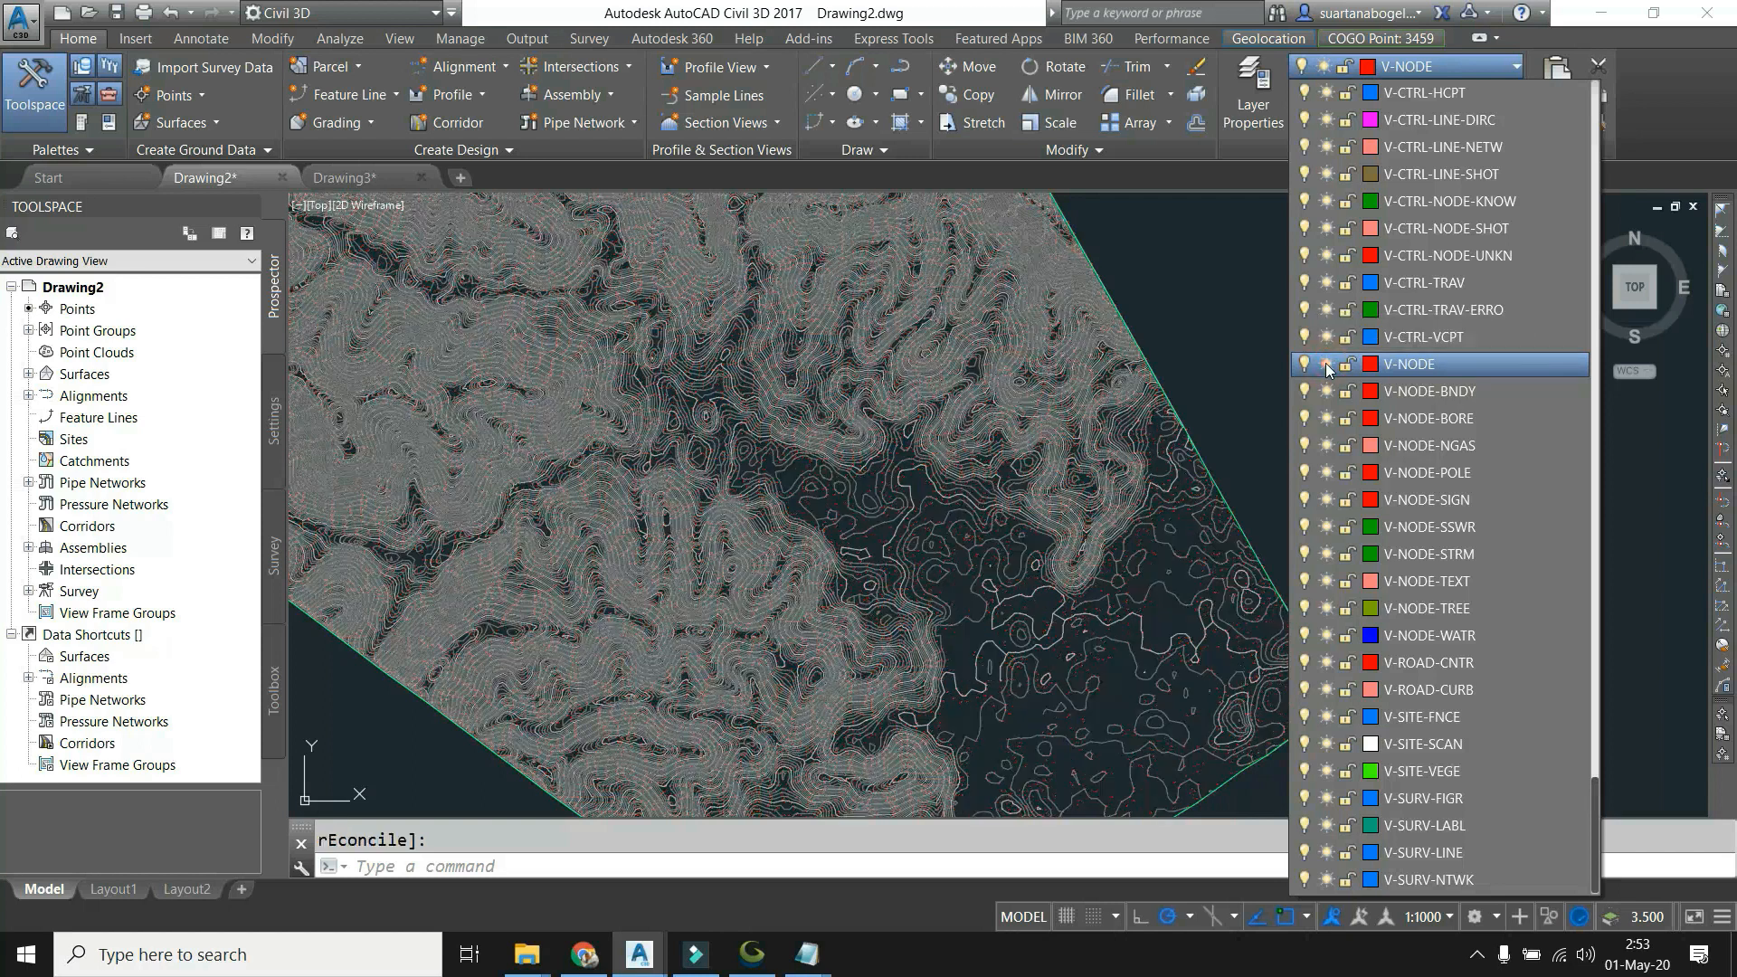
click(1186, 293)
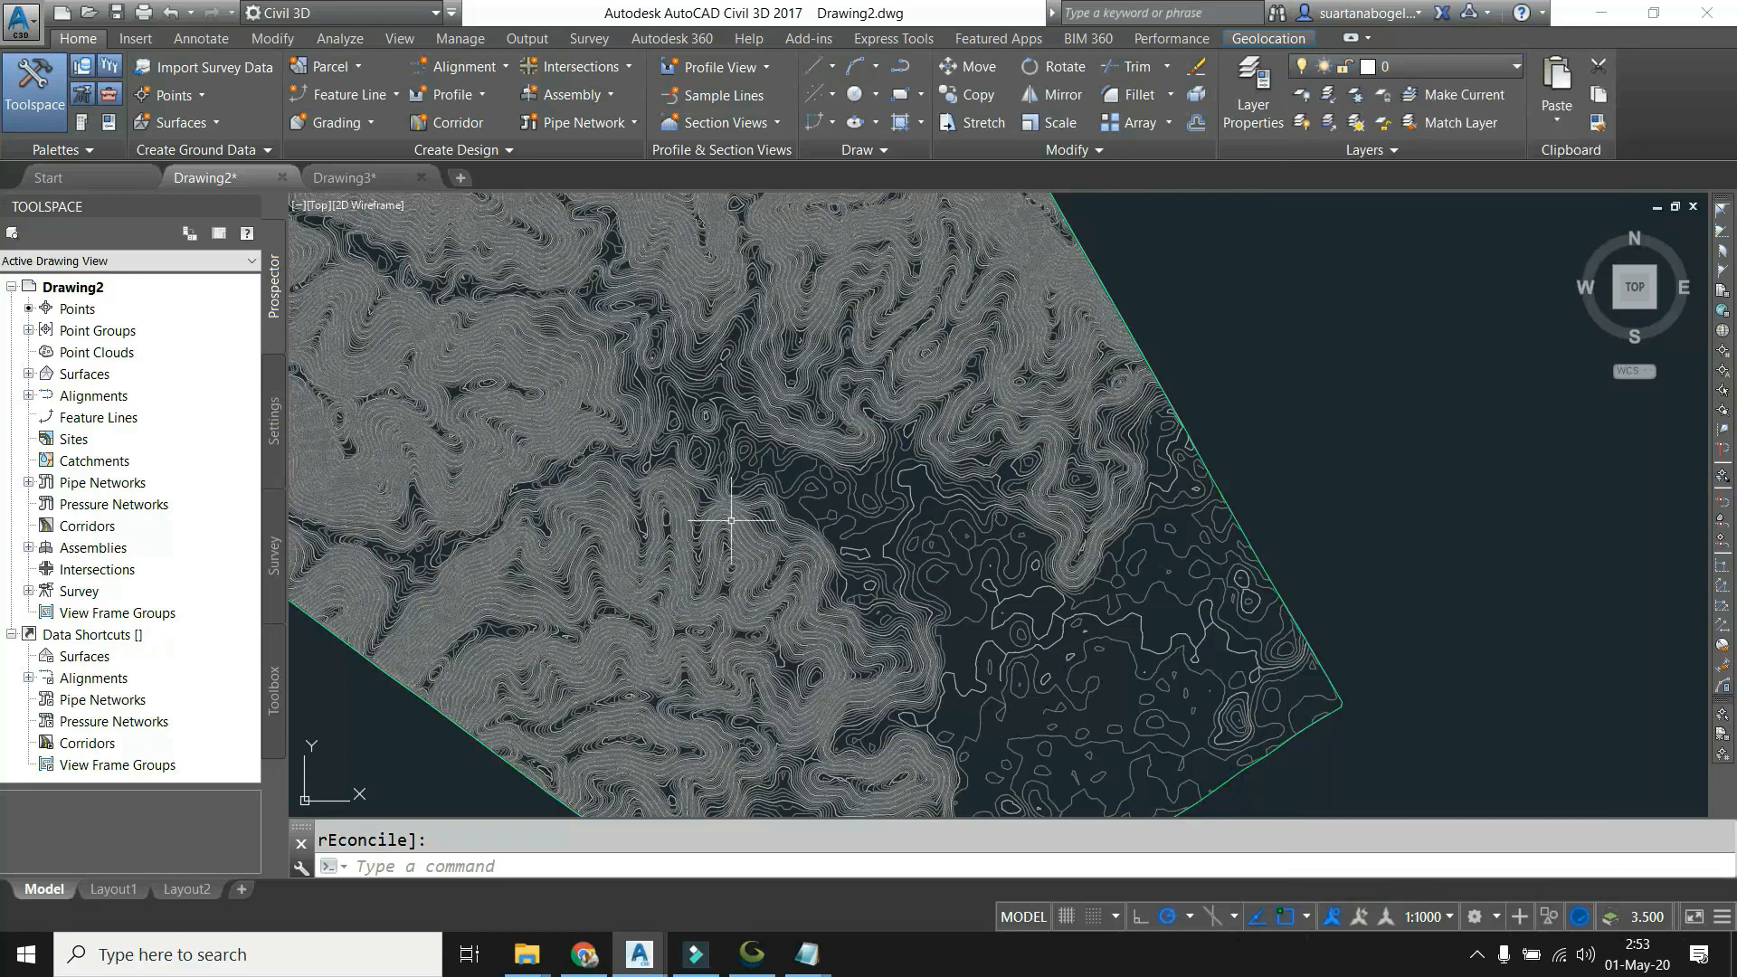
Examine the generated contours across the whole surface and up close along the valleys.
scroll(853, 533, down, 3)
scroll(776, 427, up, 3)
scroll(711, 491, down, 3)
scroll(709, 494, up, 2)
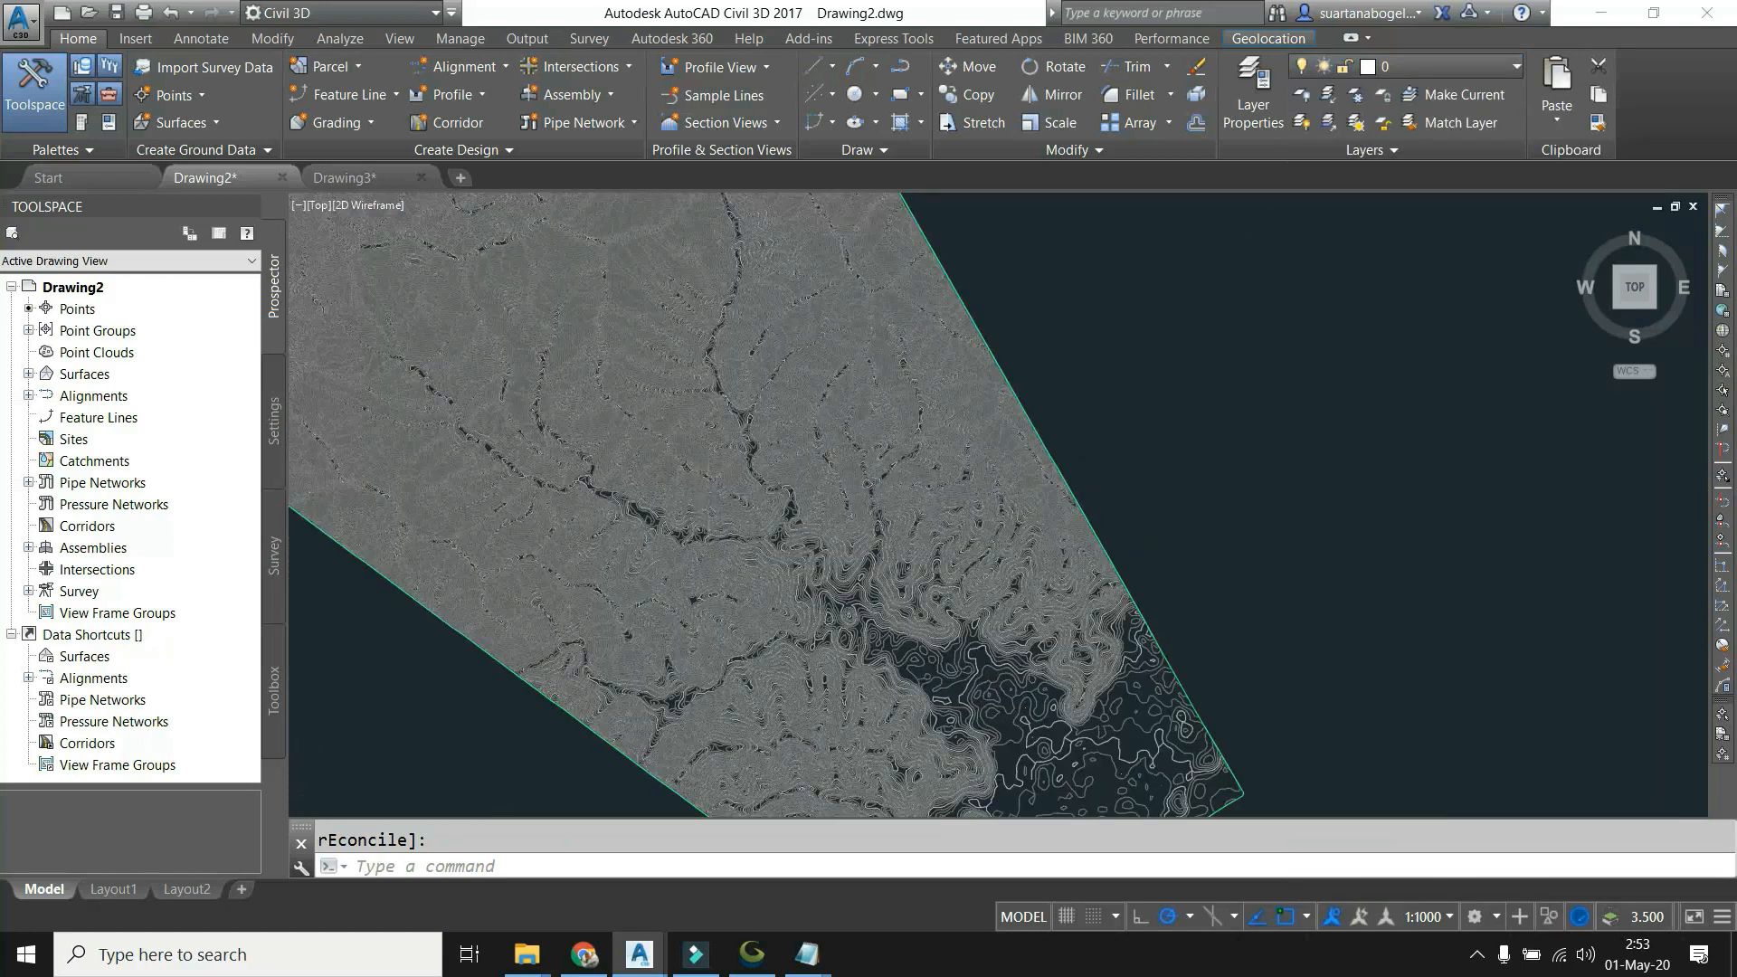
scroll(709, 485, up, 3)
scroll(721, 484, down, 5)
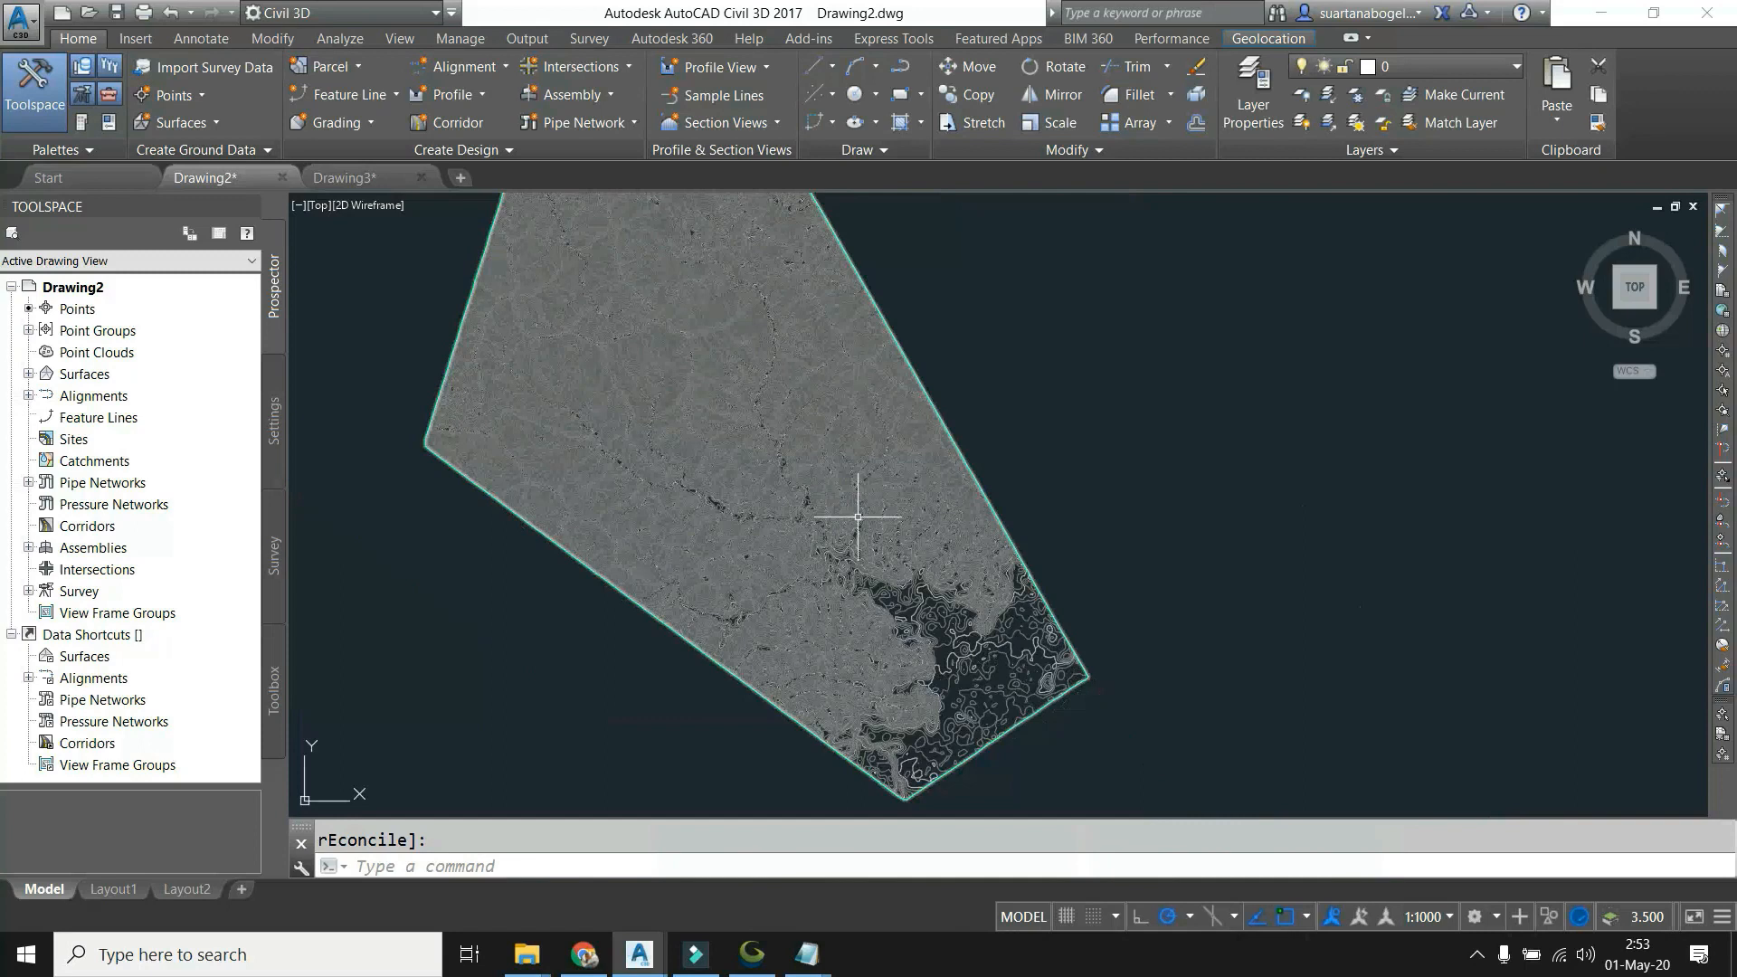
scroll(885, 517, up, 3)
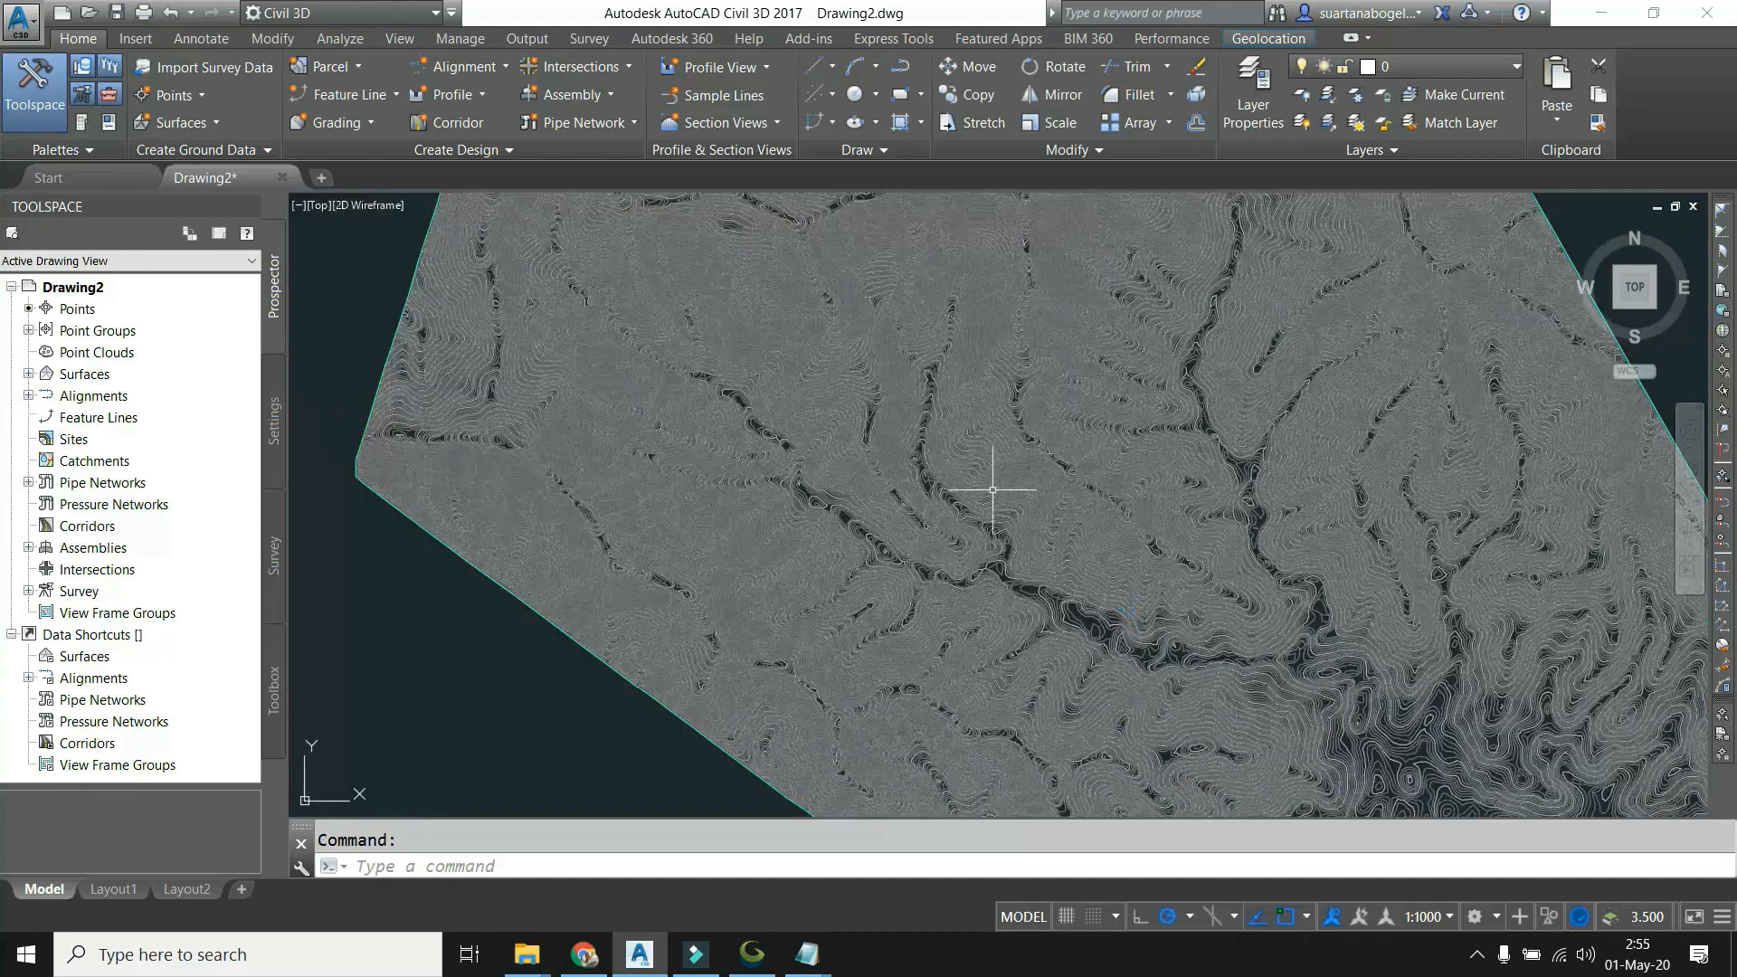
scroll(993, 489, up, 5)
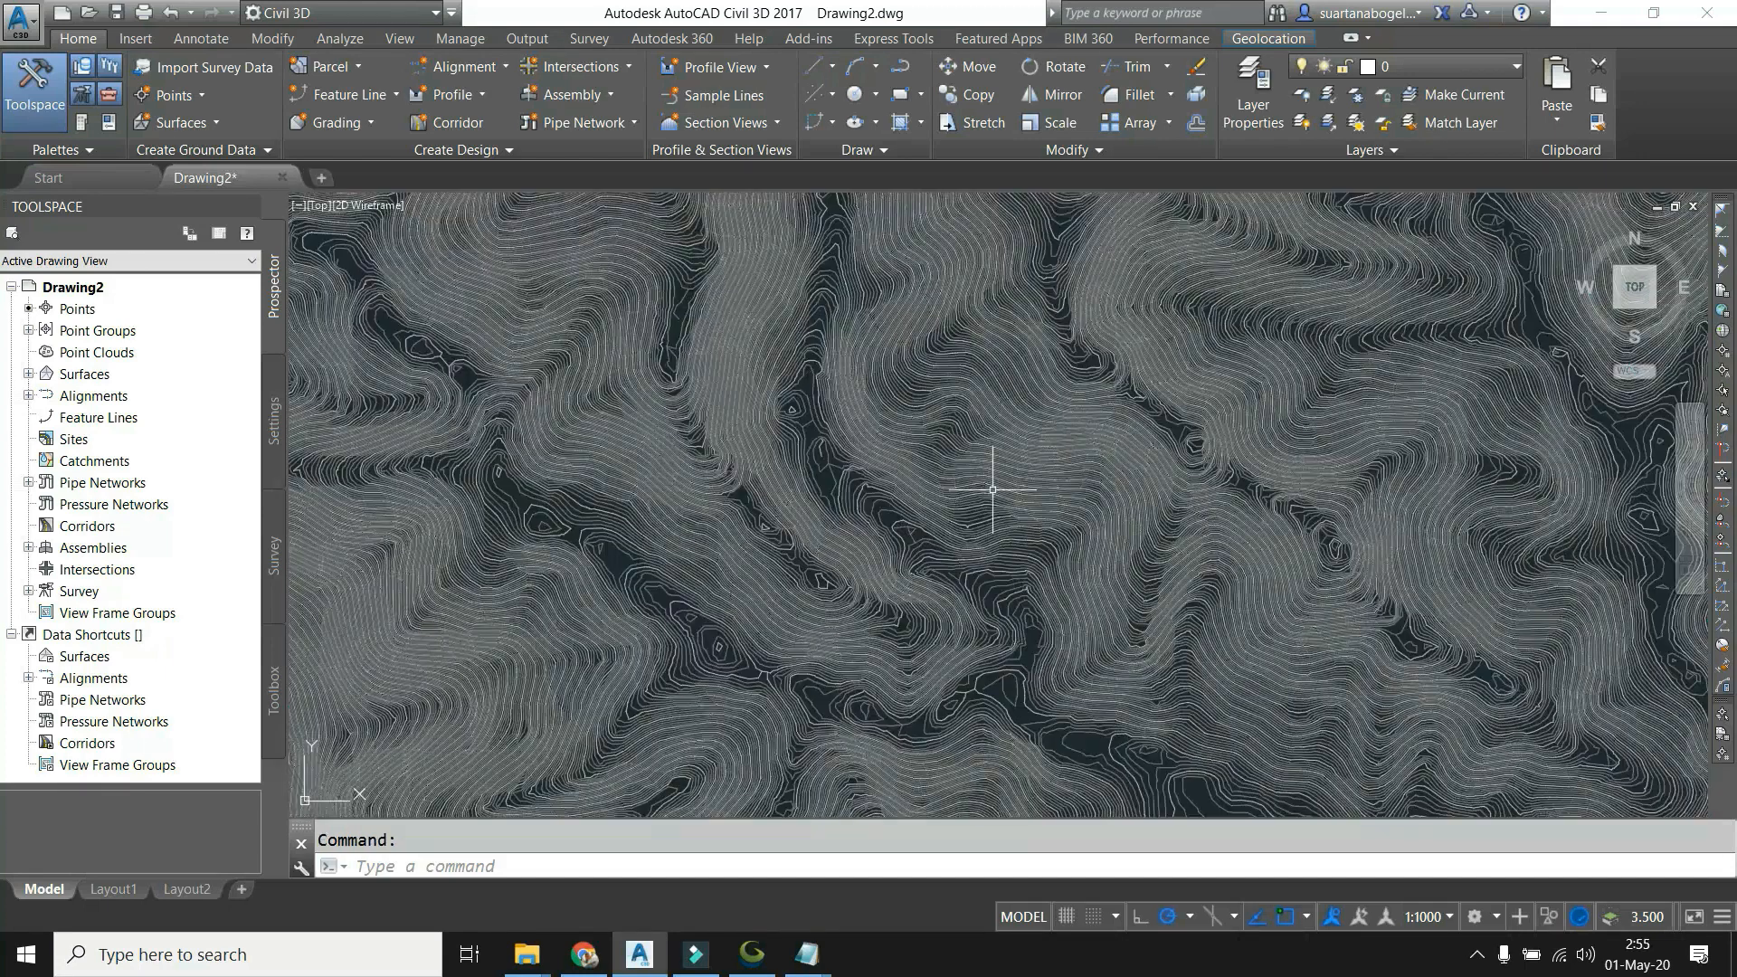
scroll(794, 484, up, 2)
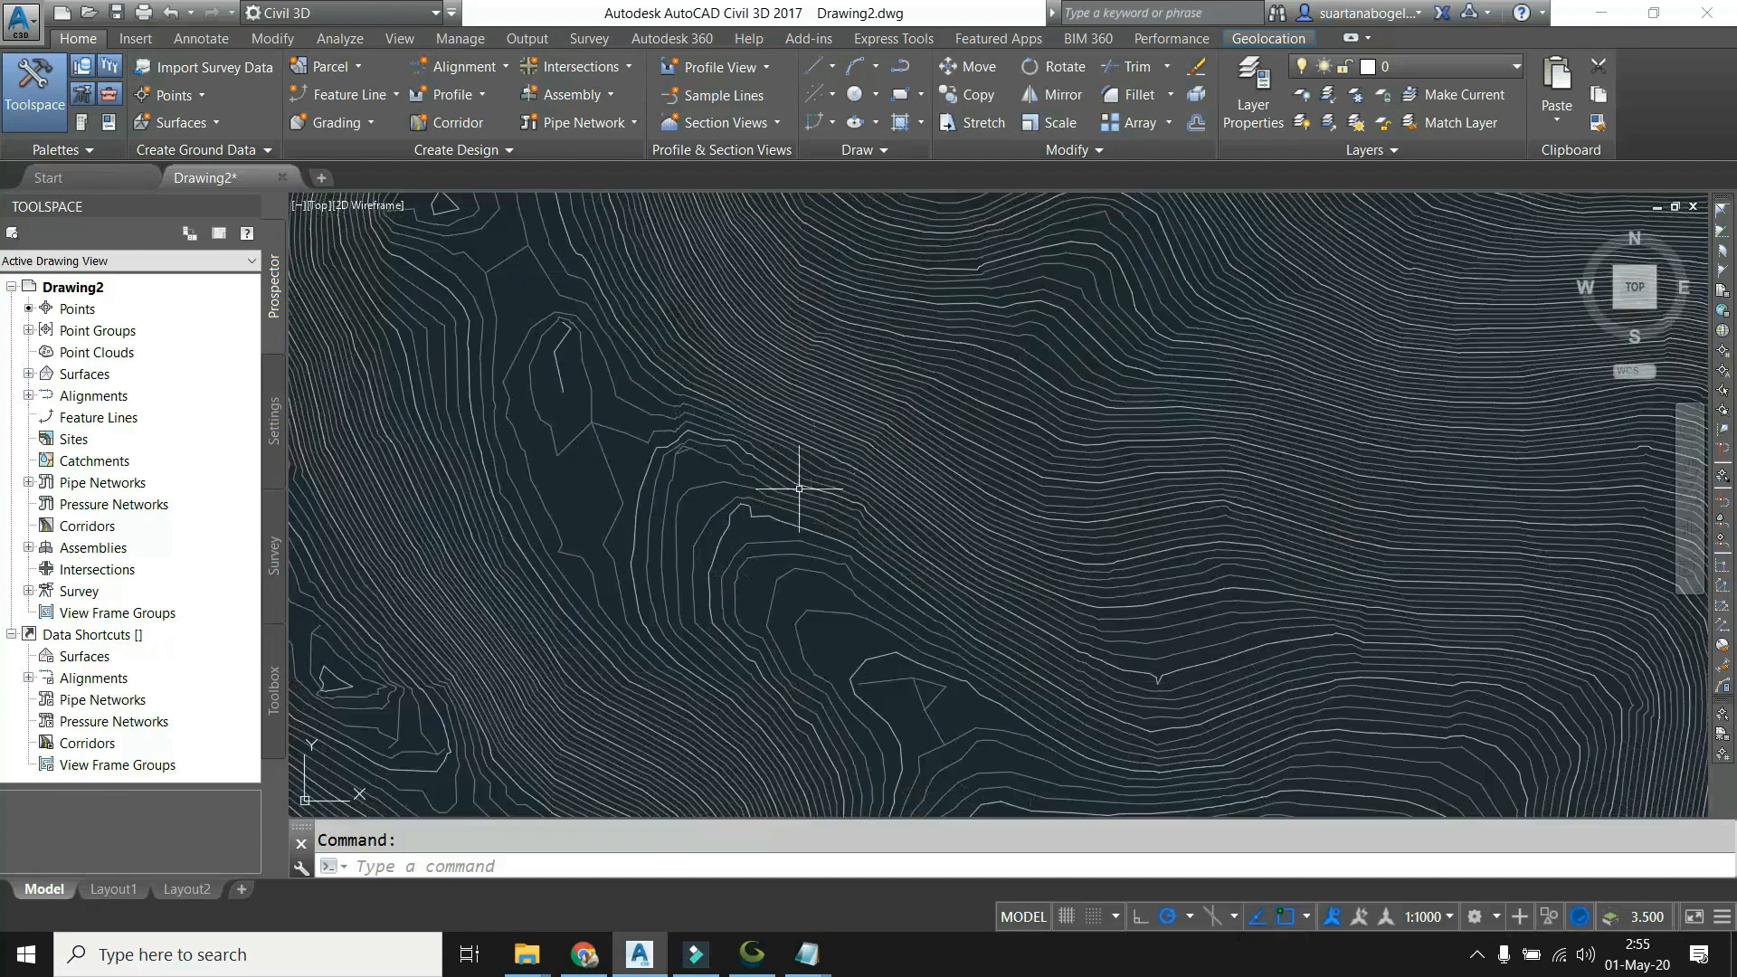
scroll(751, 504, up, 2)
scroll(1036, 485, down, 2)
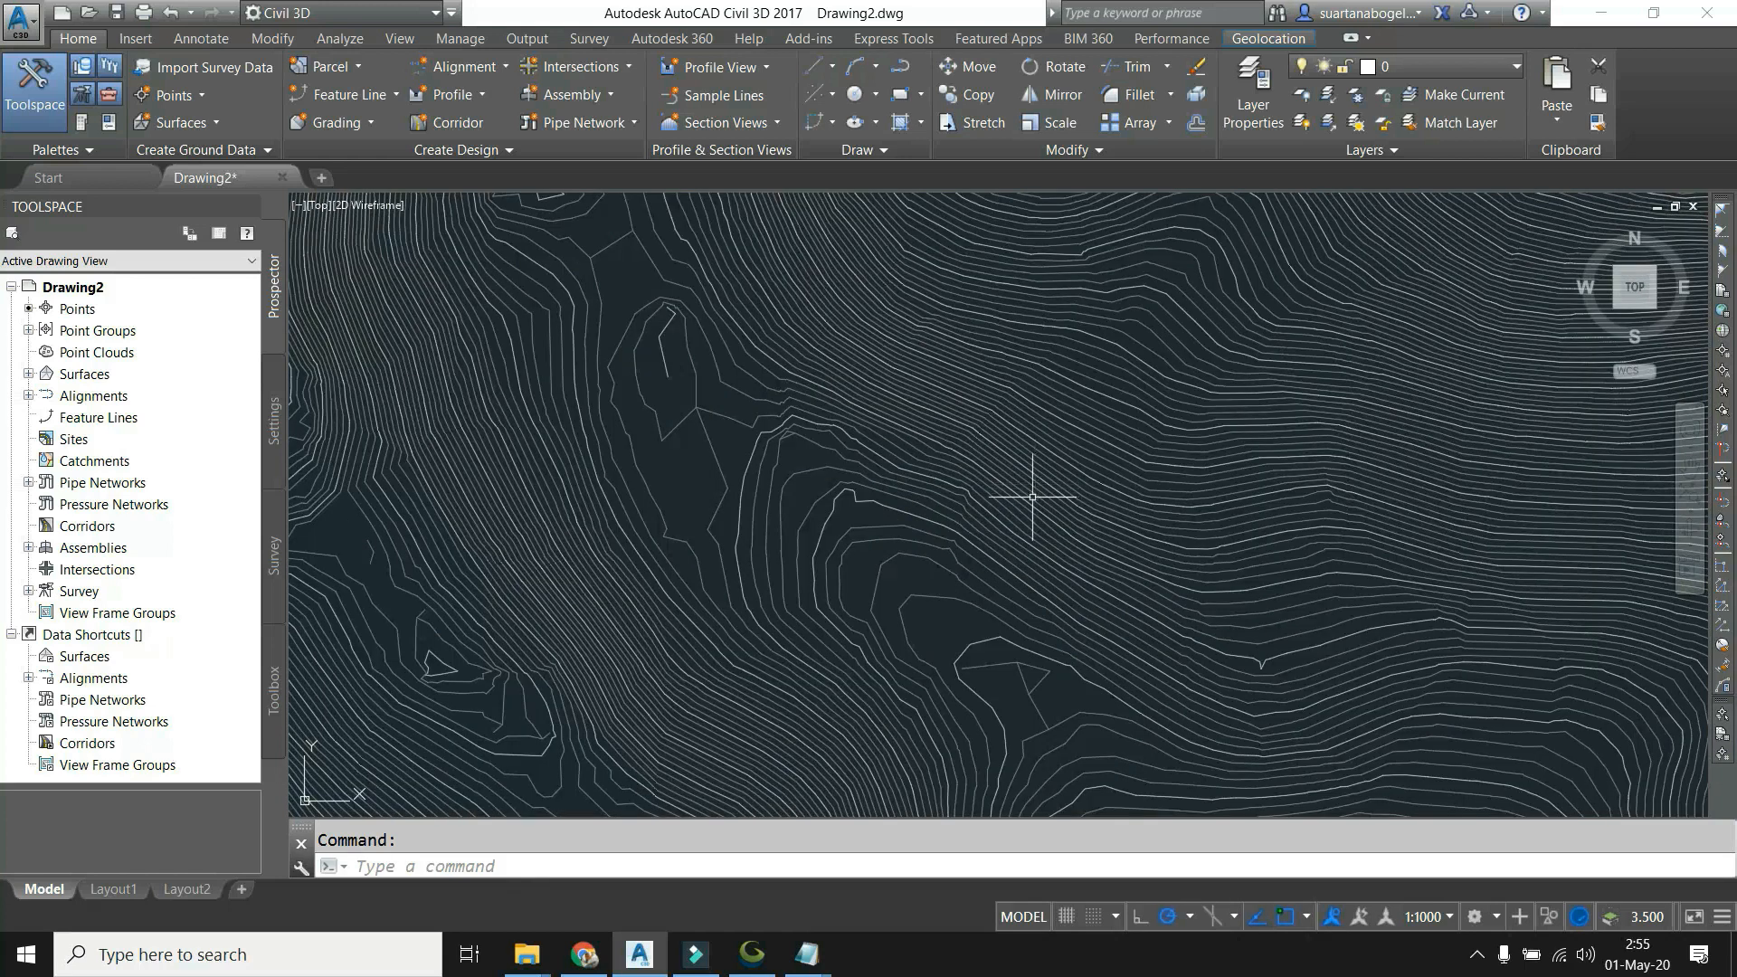
scroll(1012, 505, up, 2)
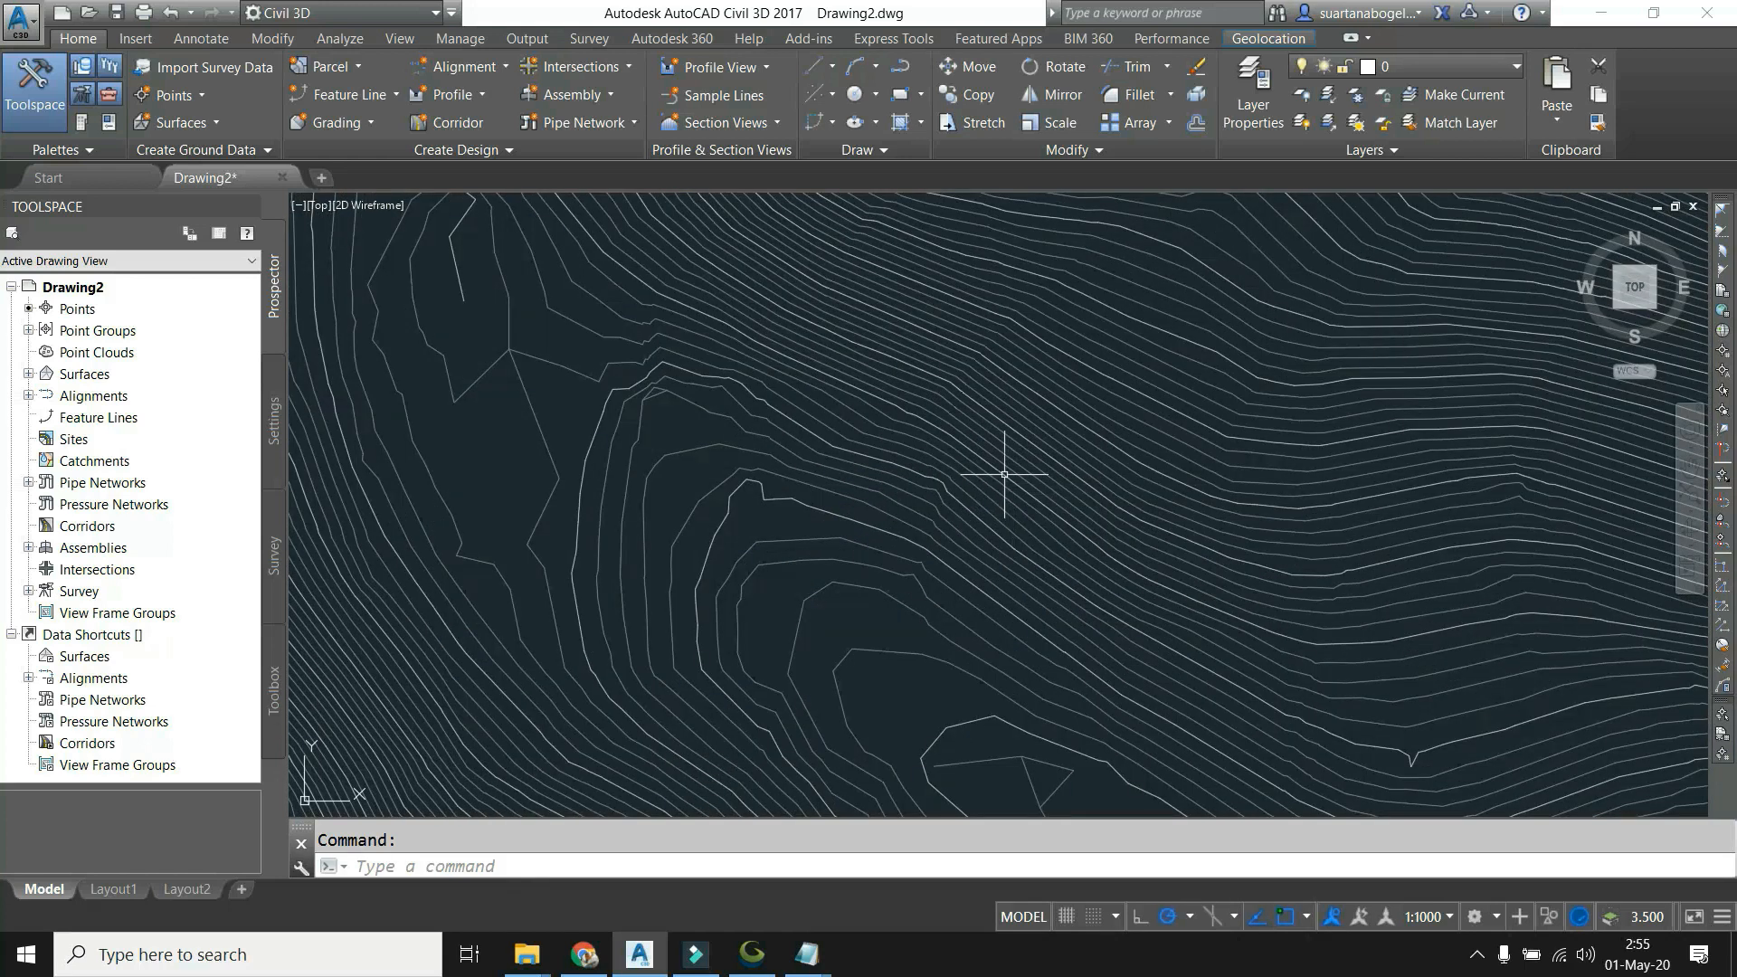
Edit the Belajar kontur surface's style and set its minor contour interval to 5 m.
click(1004, 474)
scroll(934, 492, down, 2)
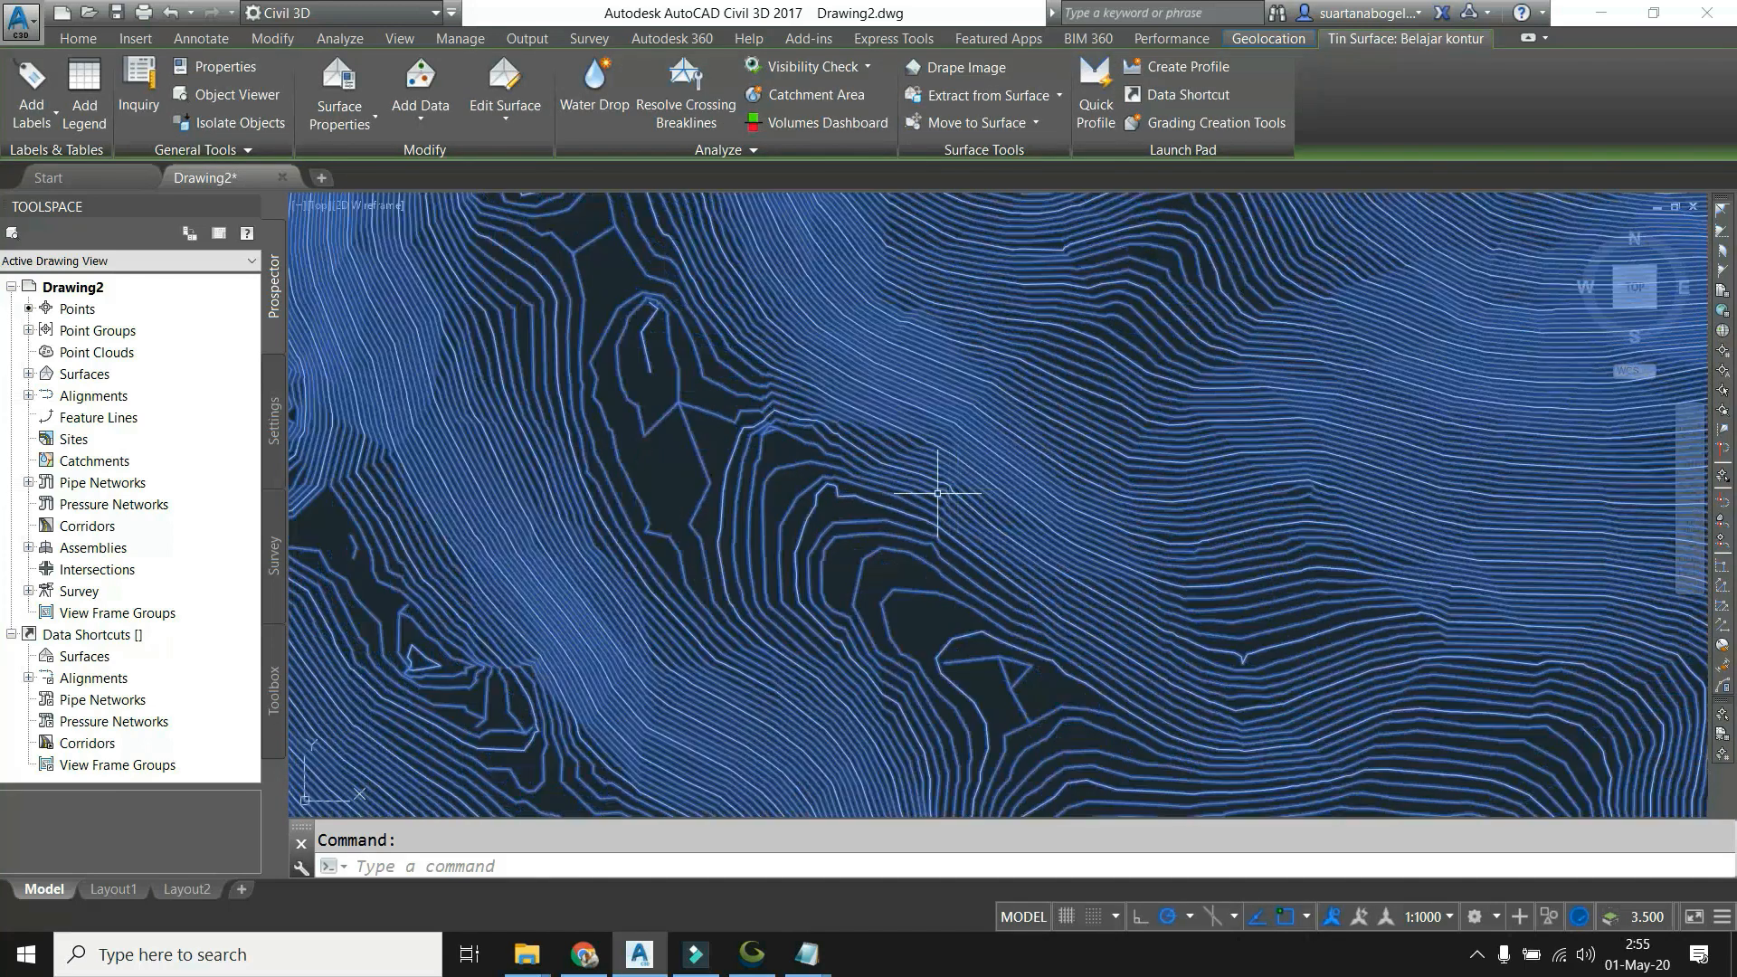
scroll(756, 488, down, 2)
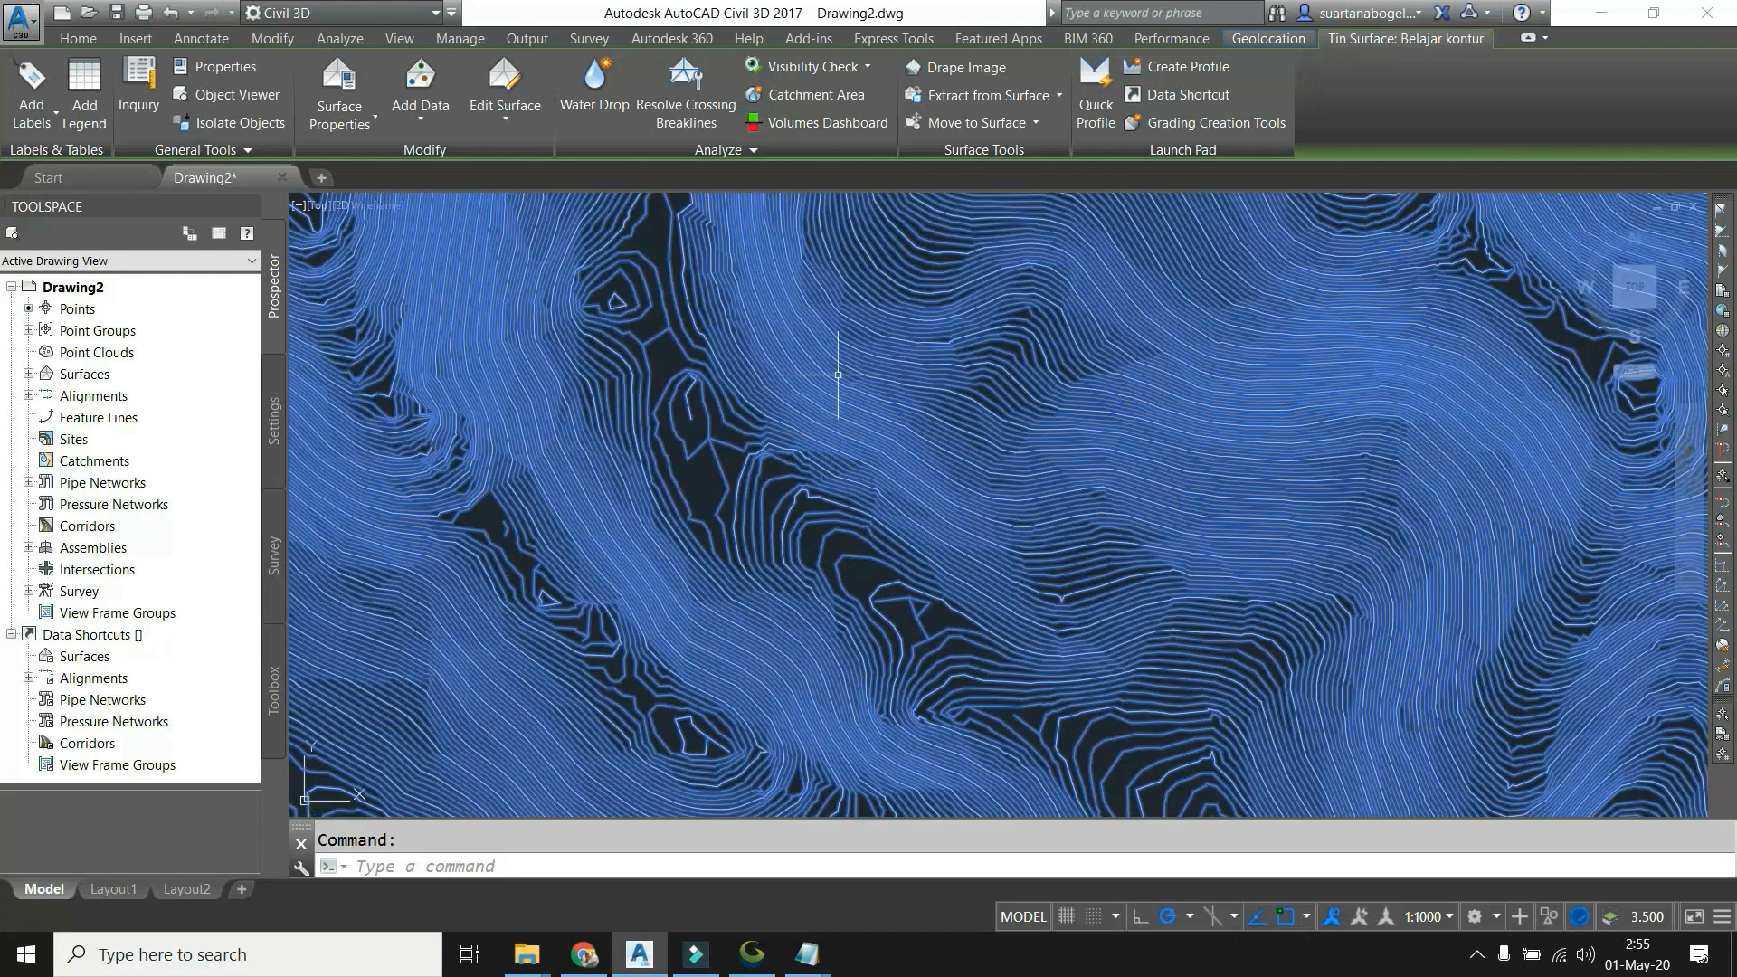
right_click(794, 364)
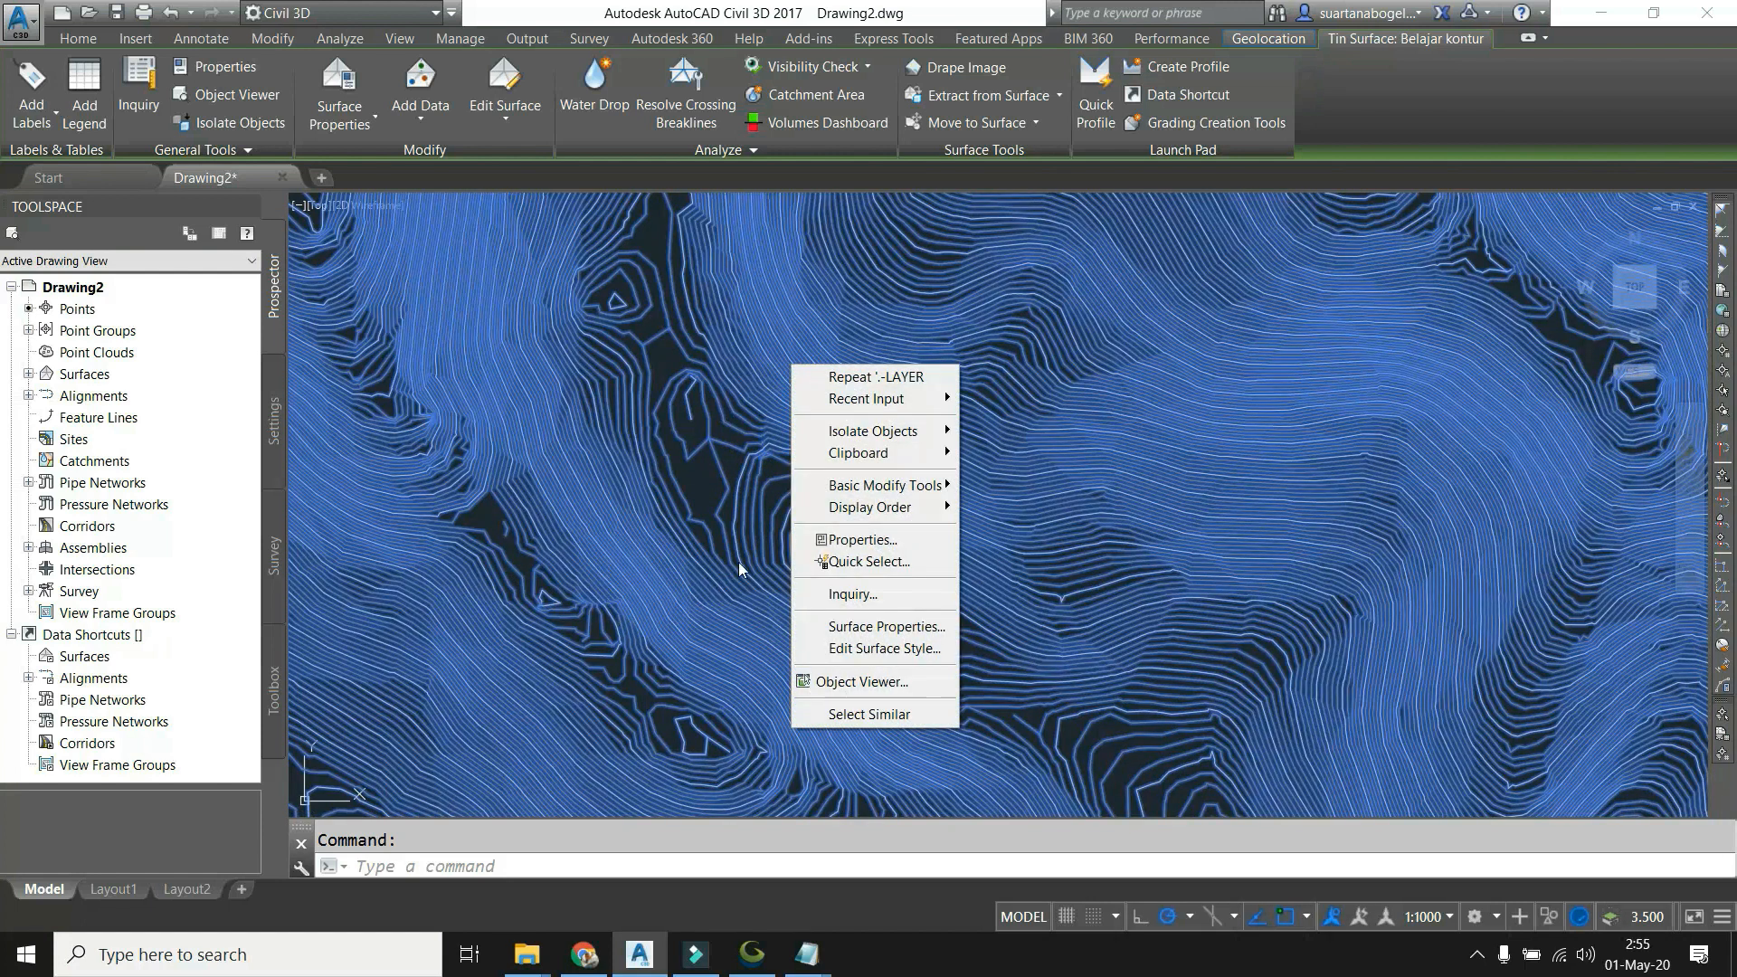
click(900, 650)
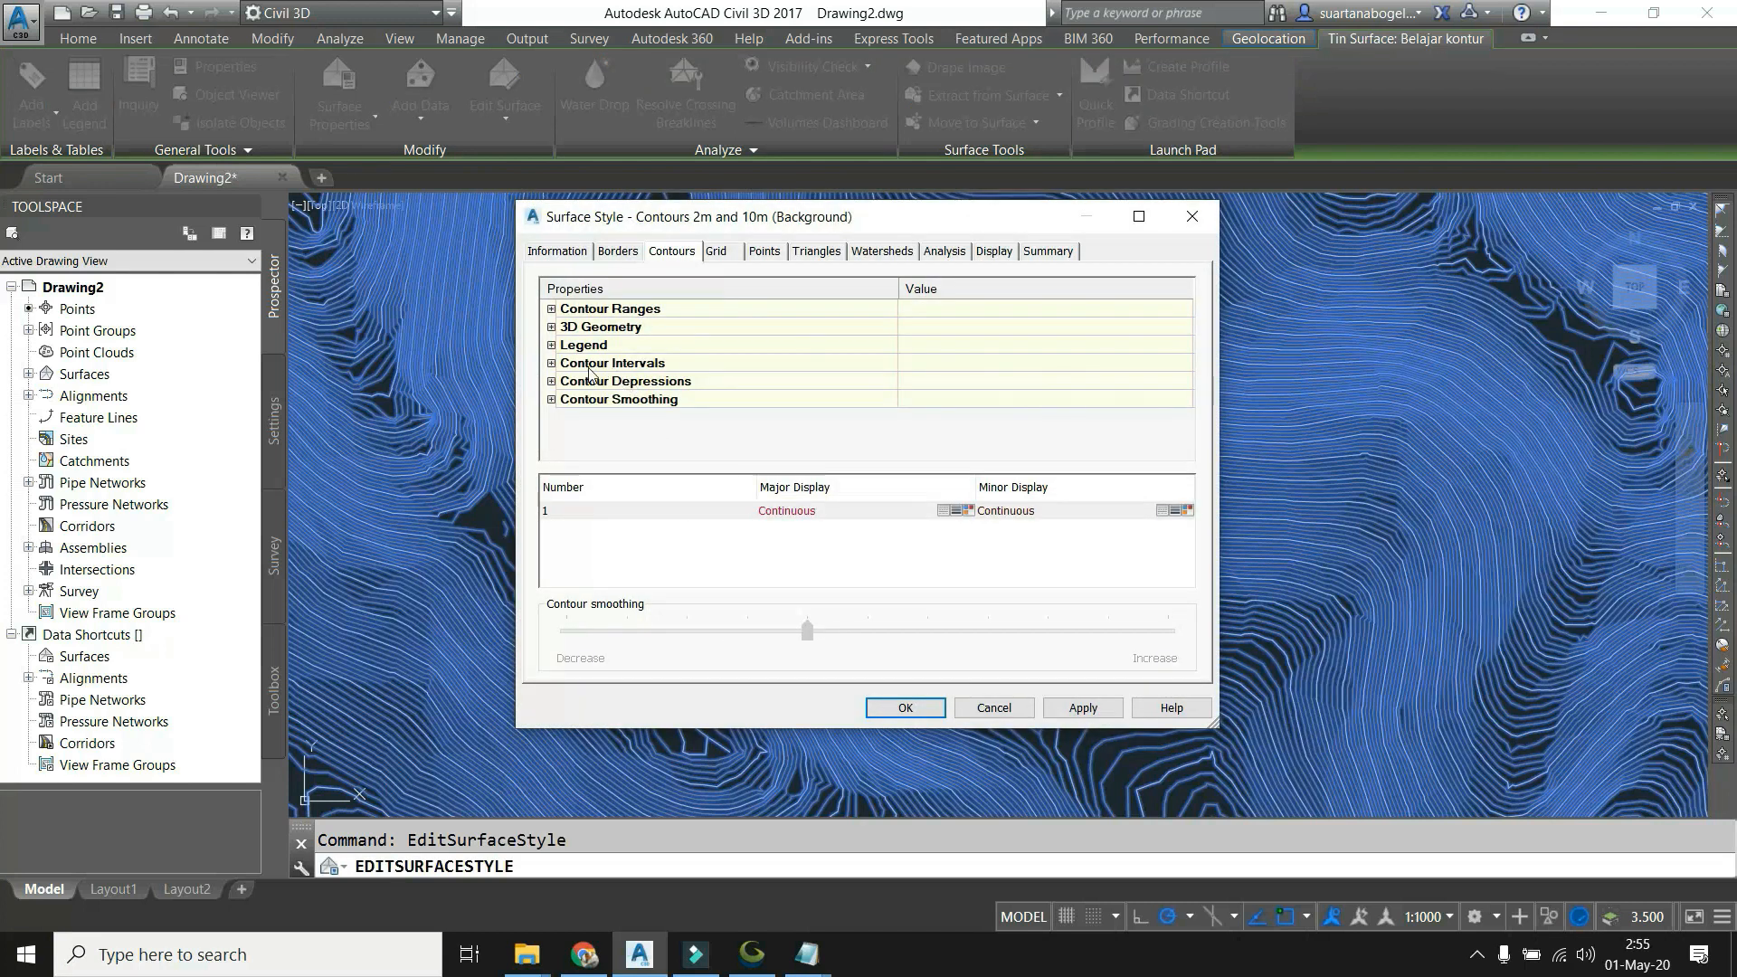
click(638, 365)
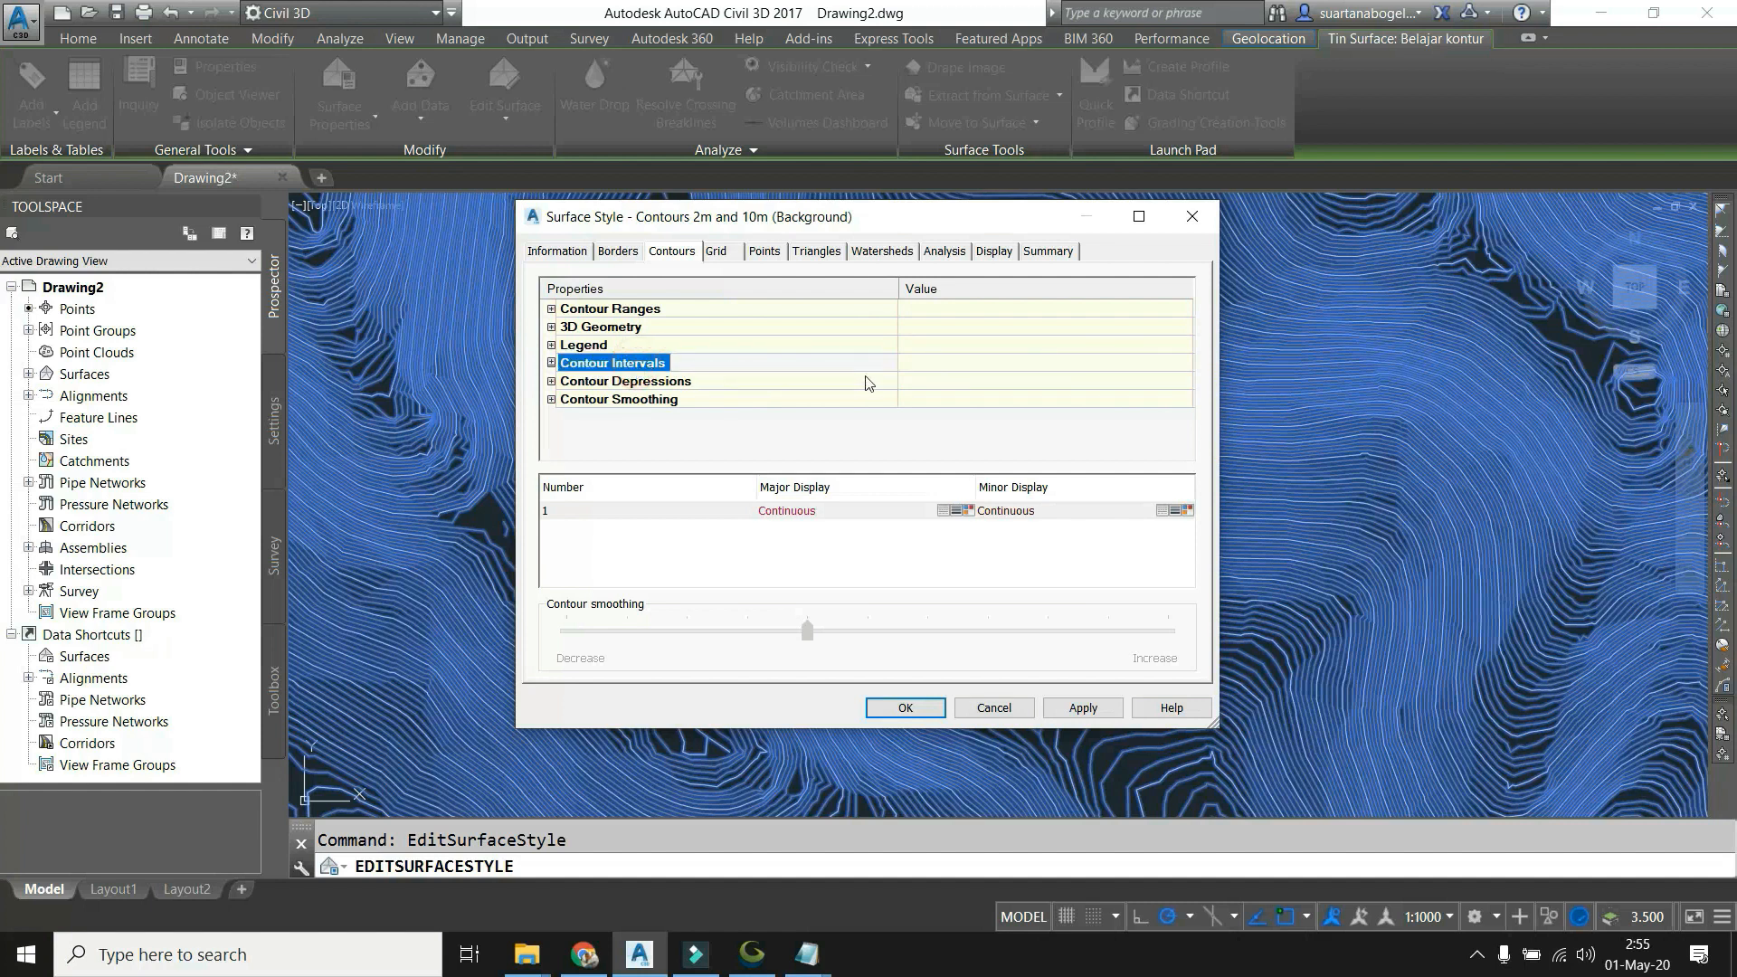
click(912, 371)
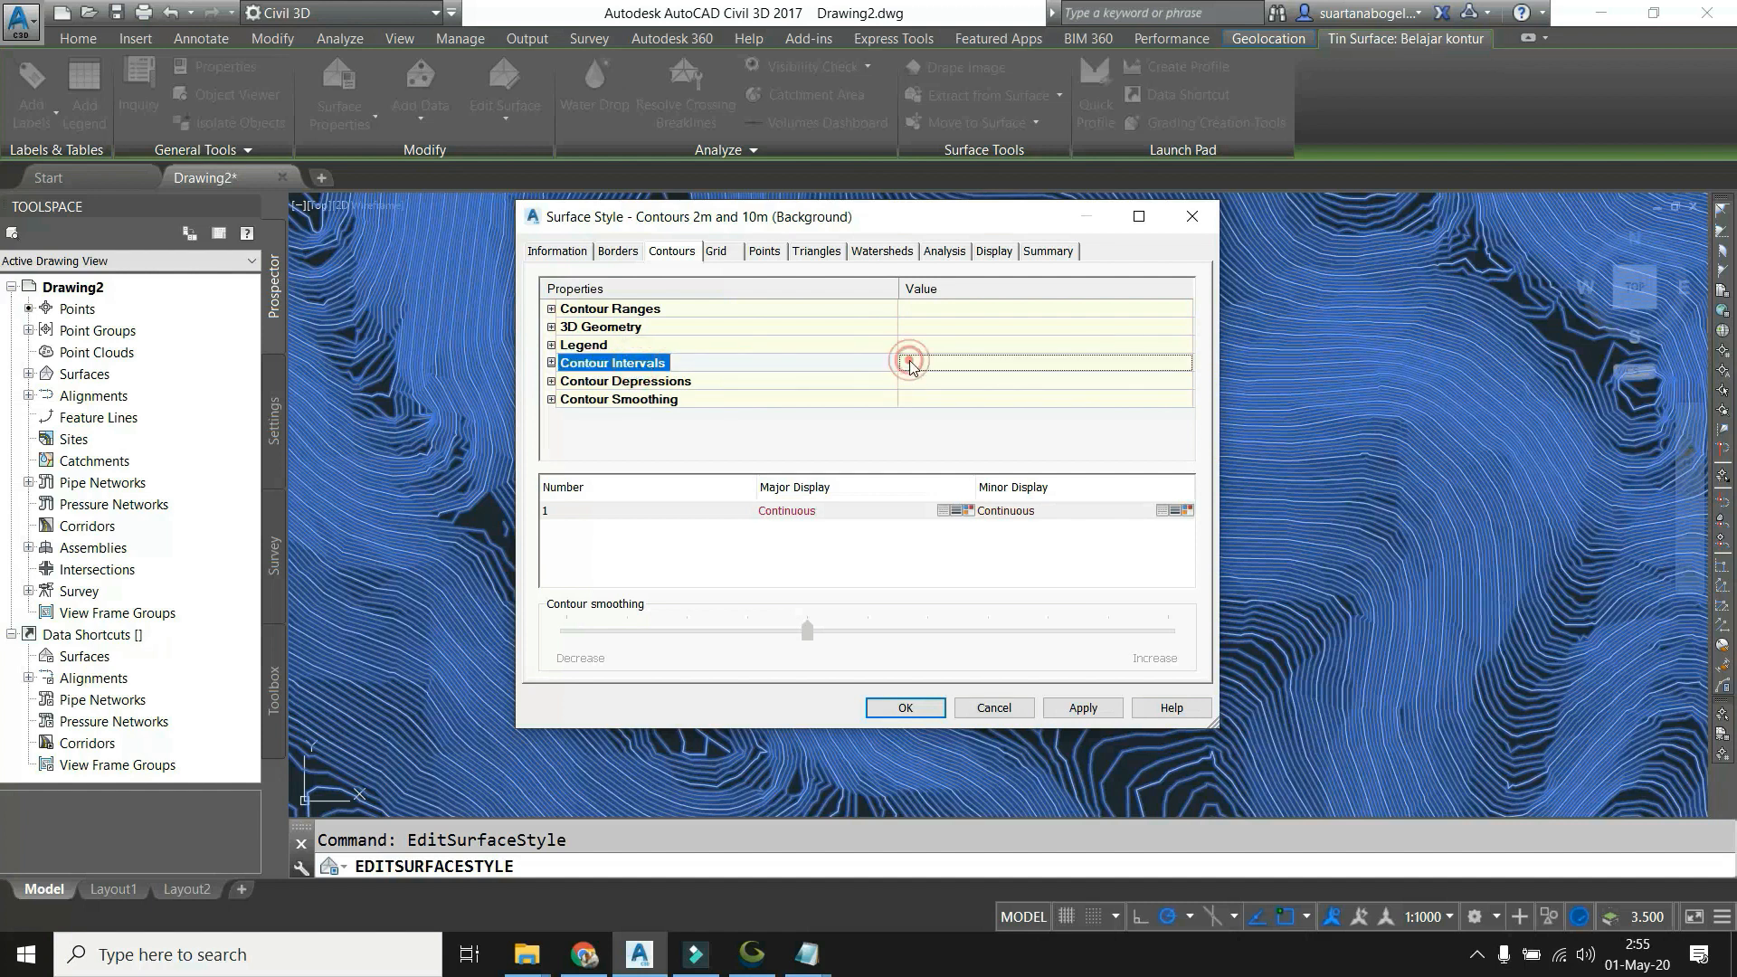
click(551, 362)
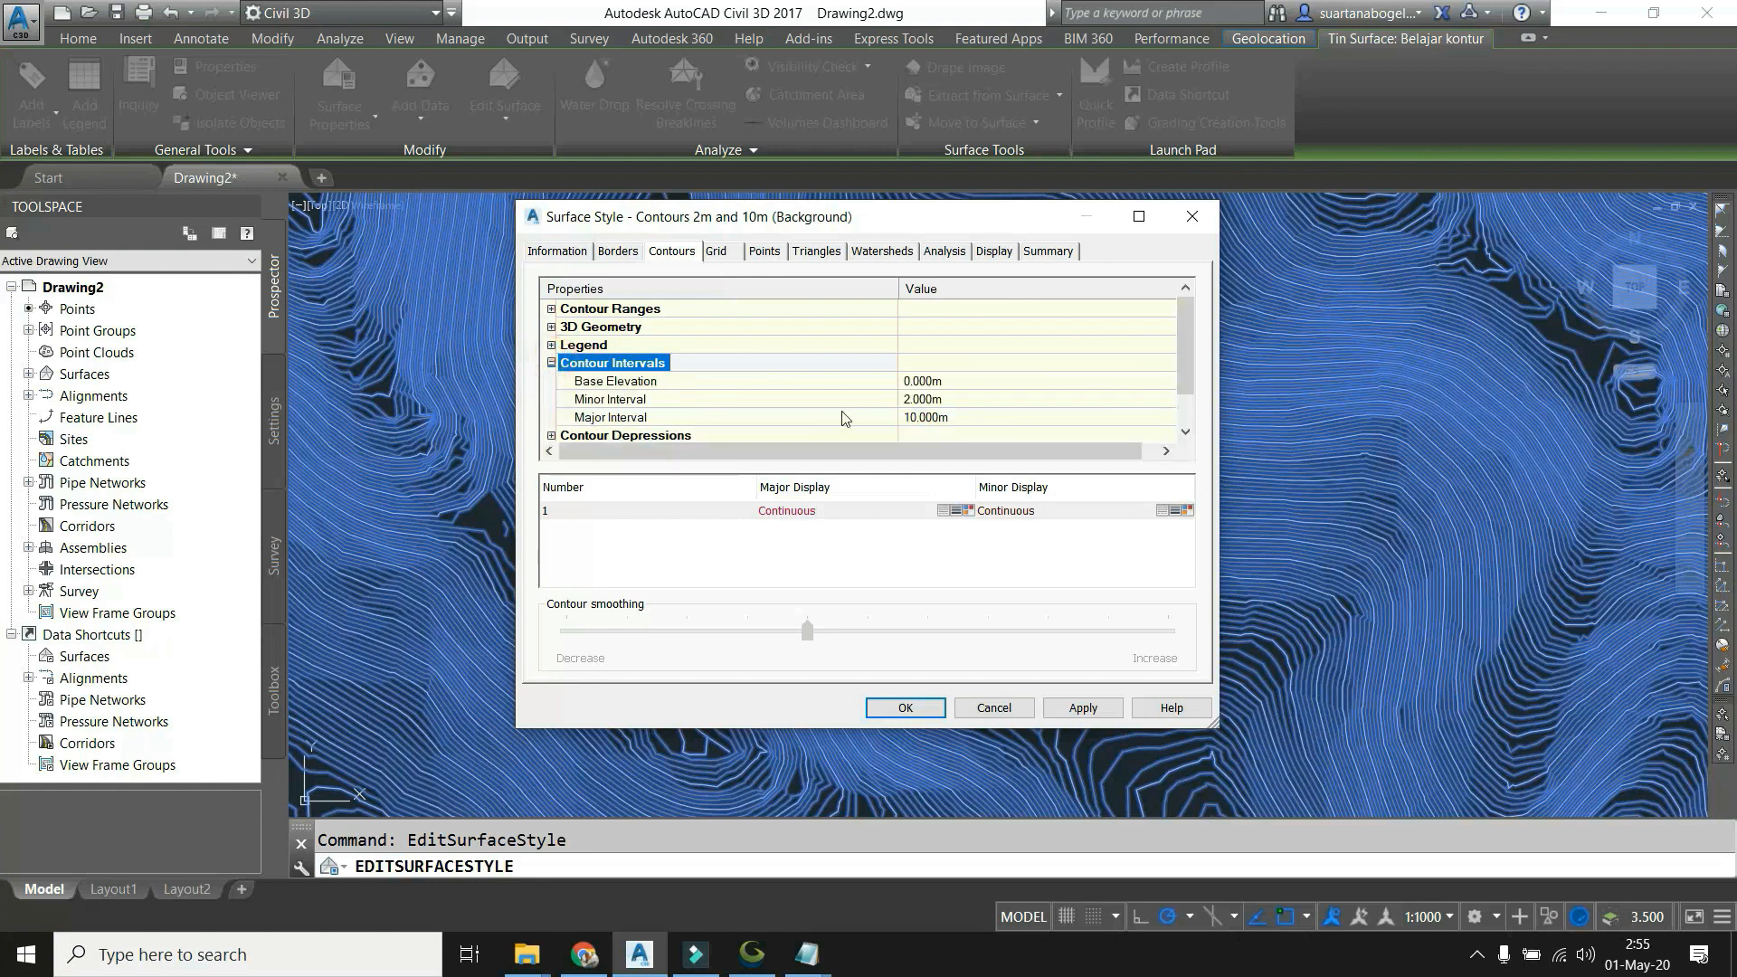
click(949, 400)
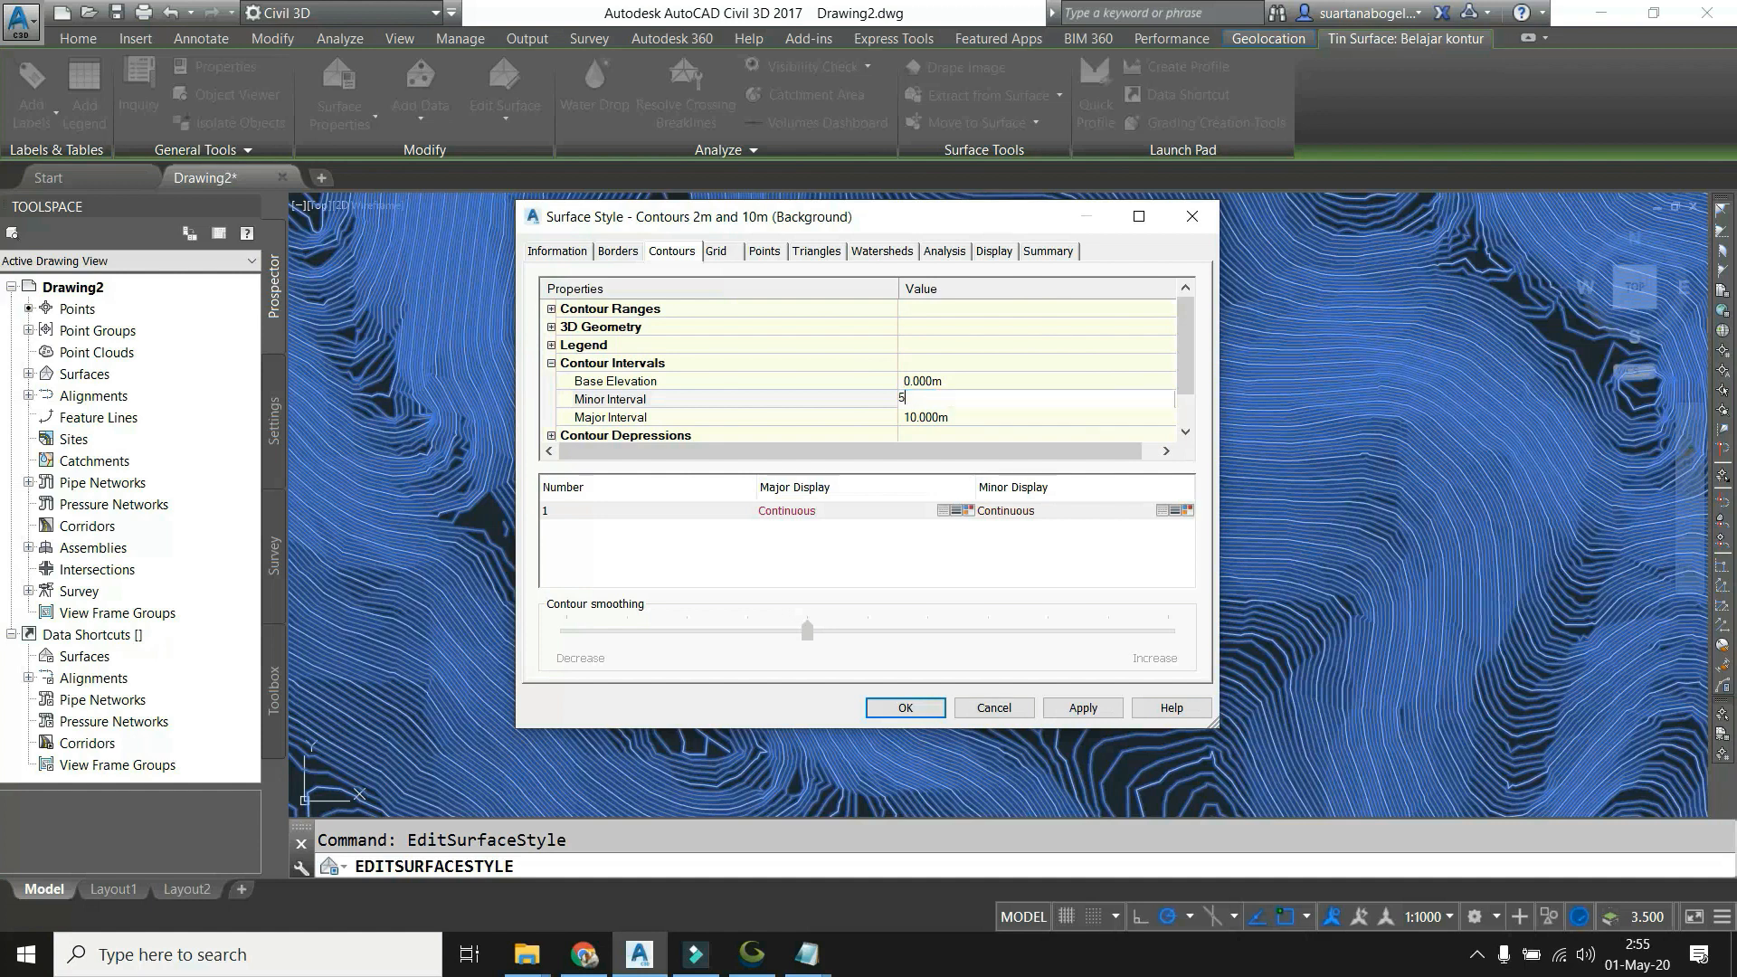
click(962, 328)
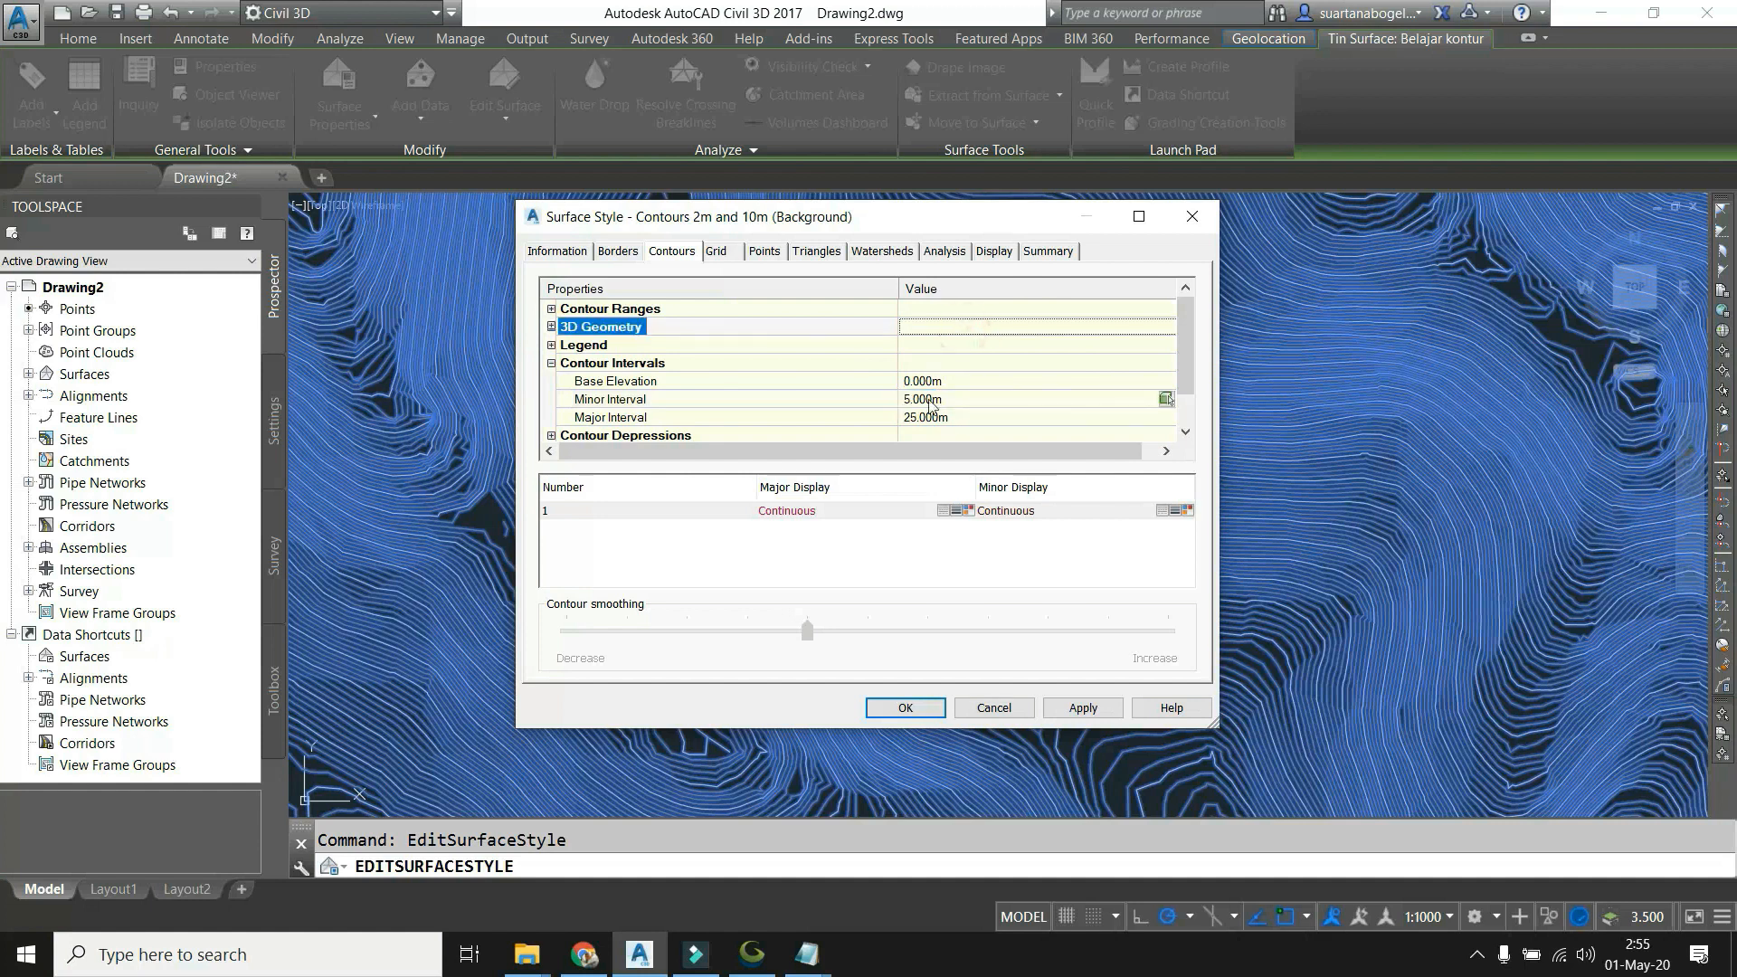
Turn on contour smoothing with Smooth Contours set to True, raise the smoothing amount above the middle, and apply and accept the style.
scroll(783, 427, down, 1)
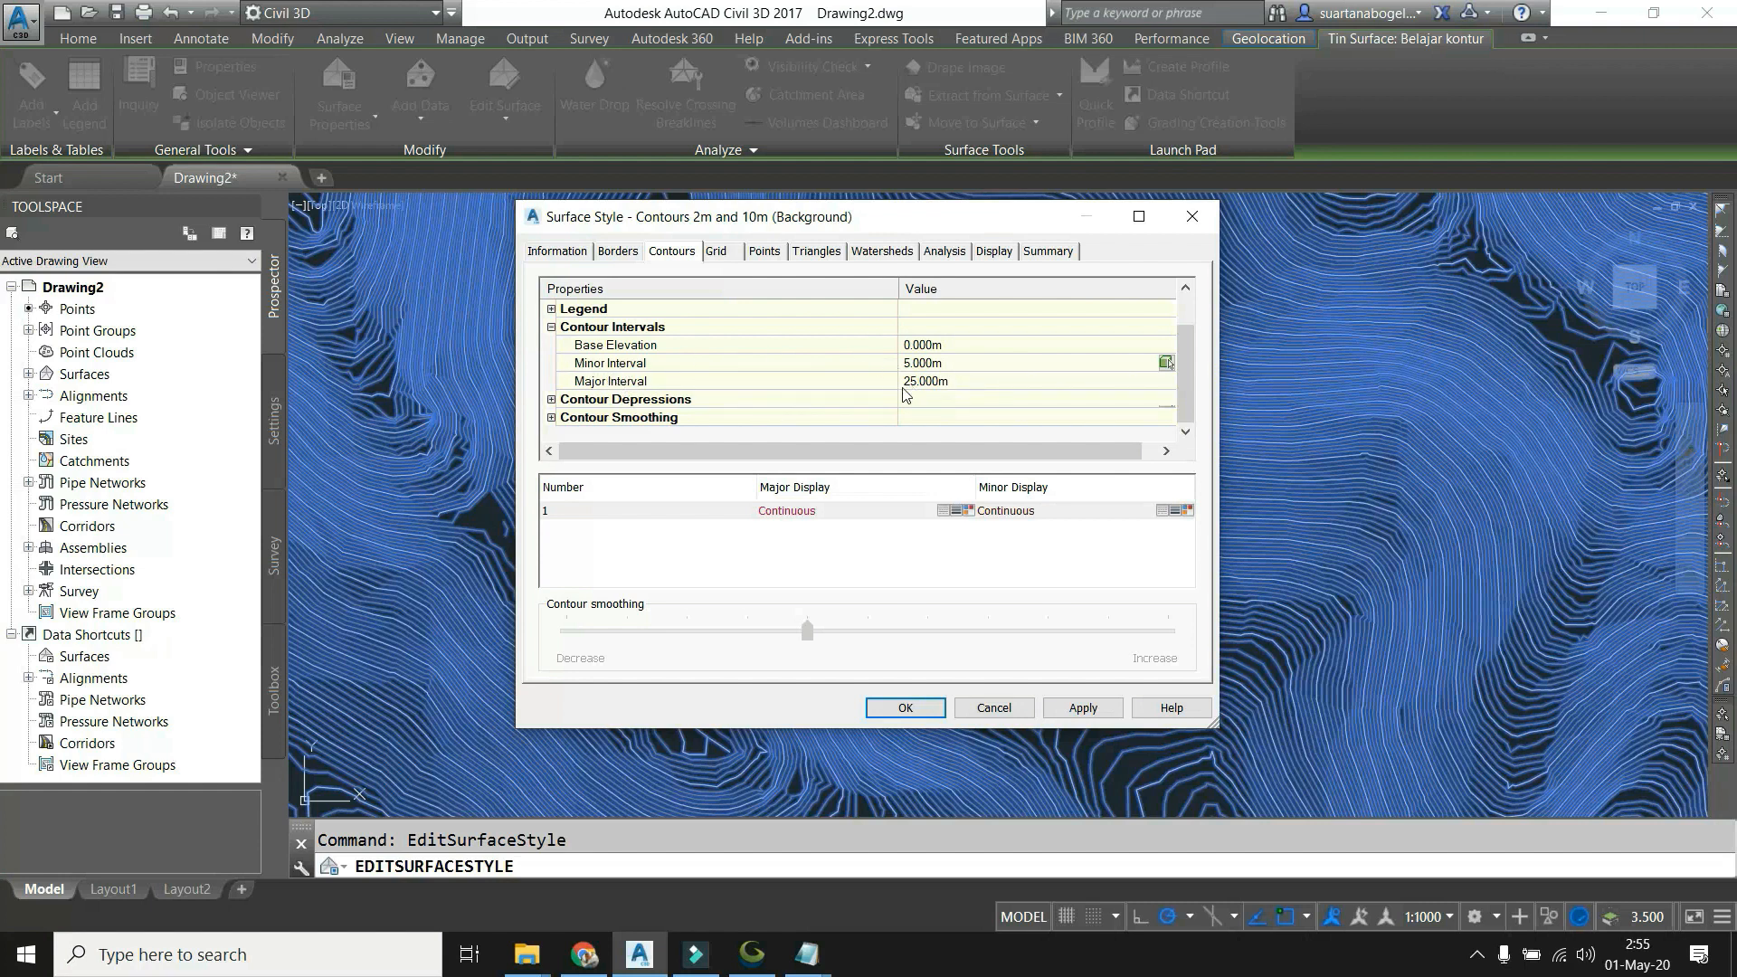
click(551, 418)
scroll(670, 411, down, 1)
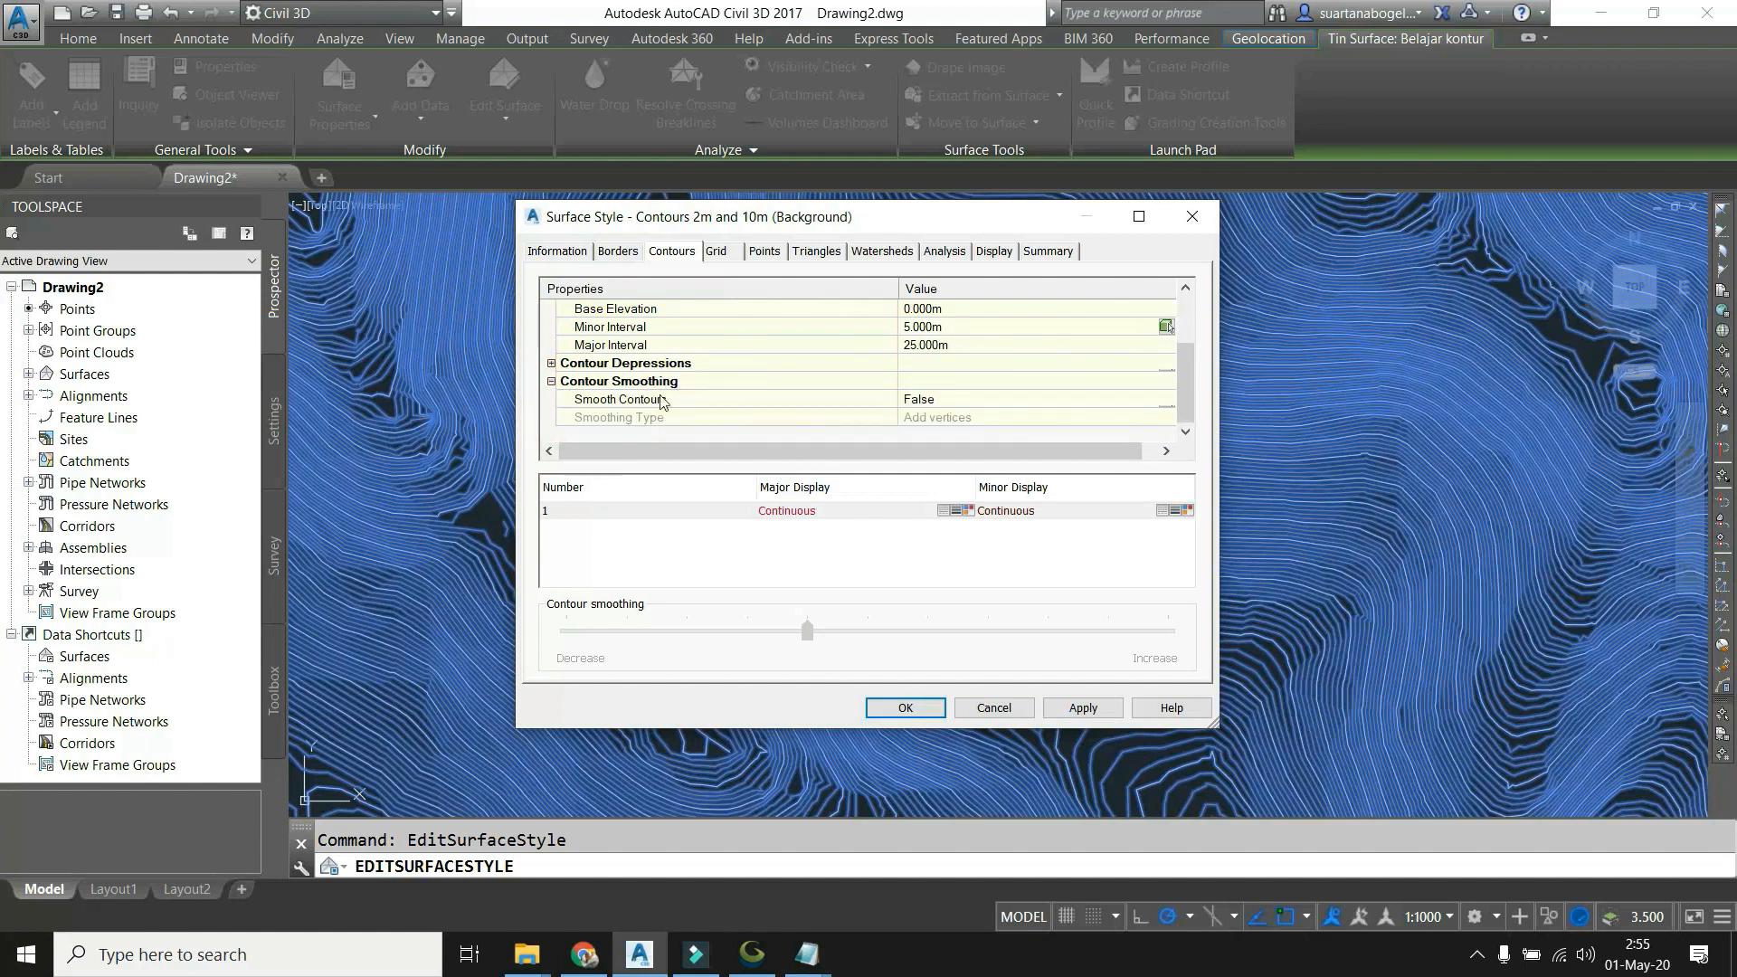
click(948, 404)
click(945, 400)
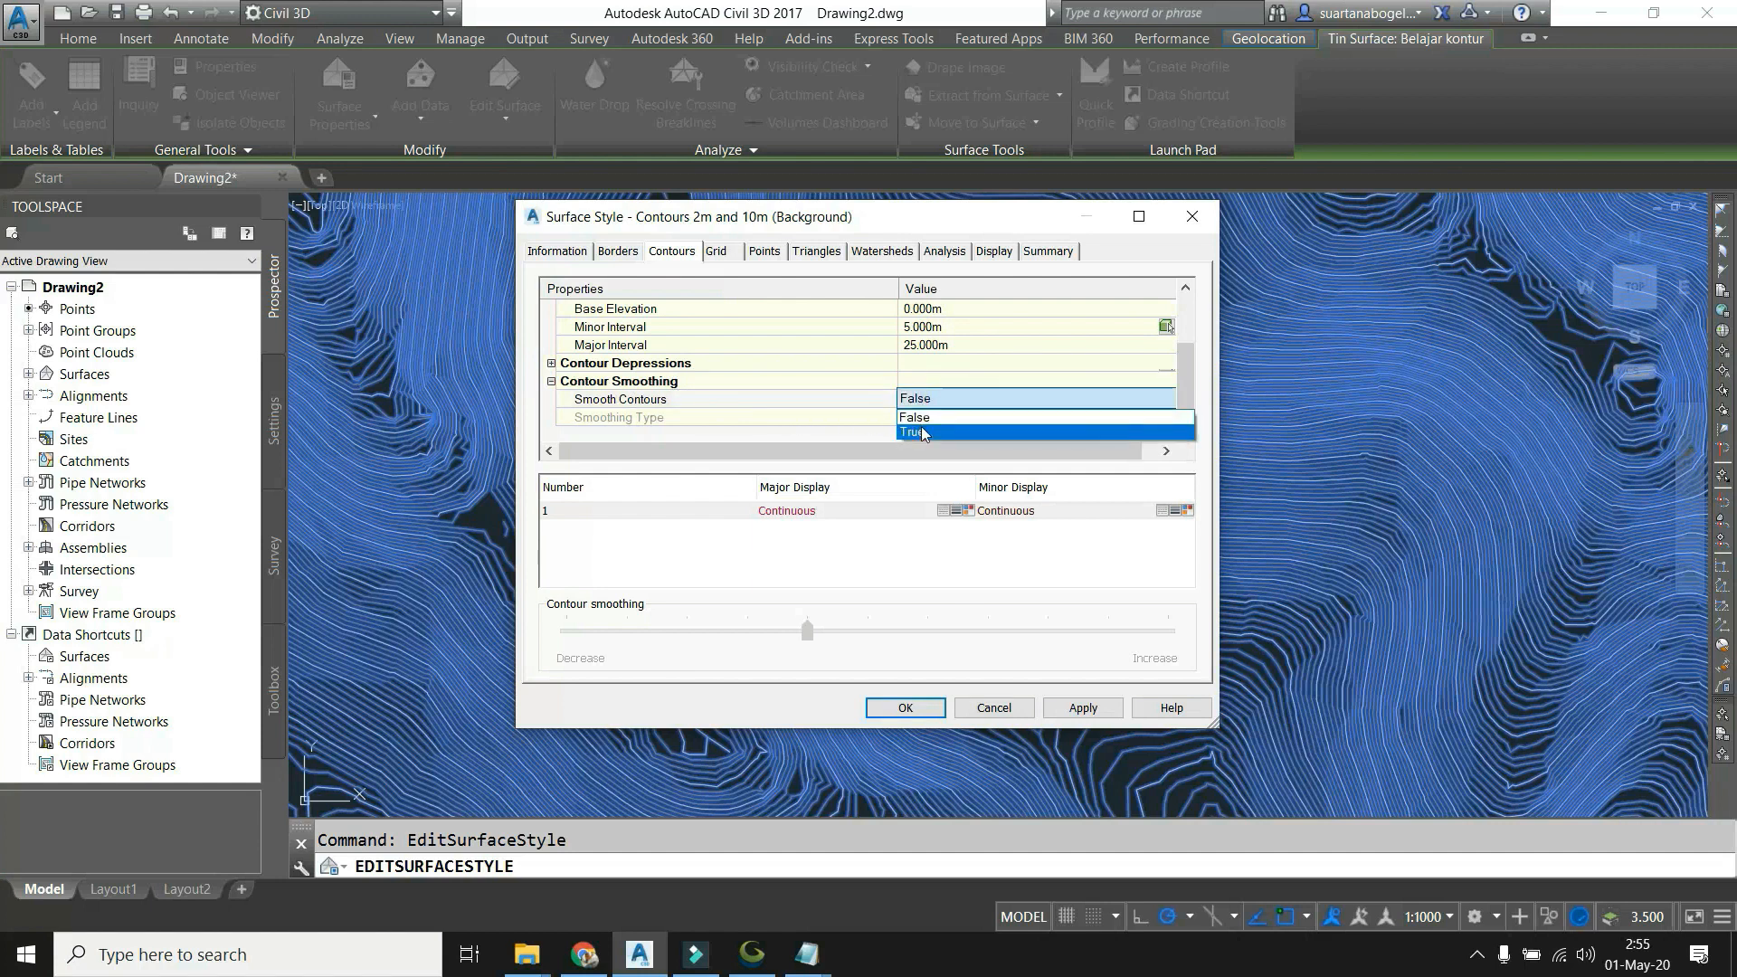
click(923, 434)
drag(819, 637, 973, 663)
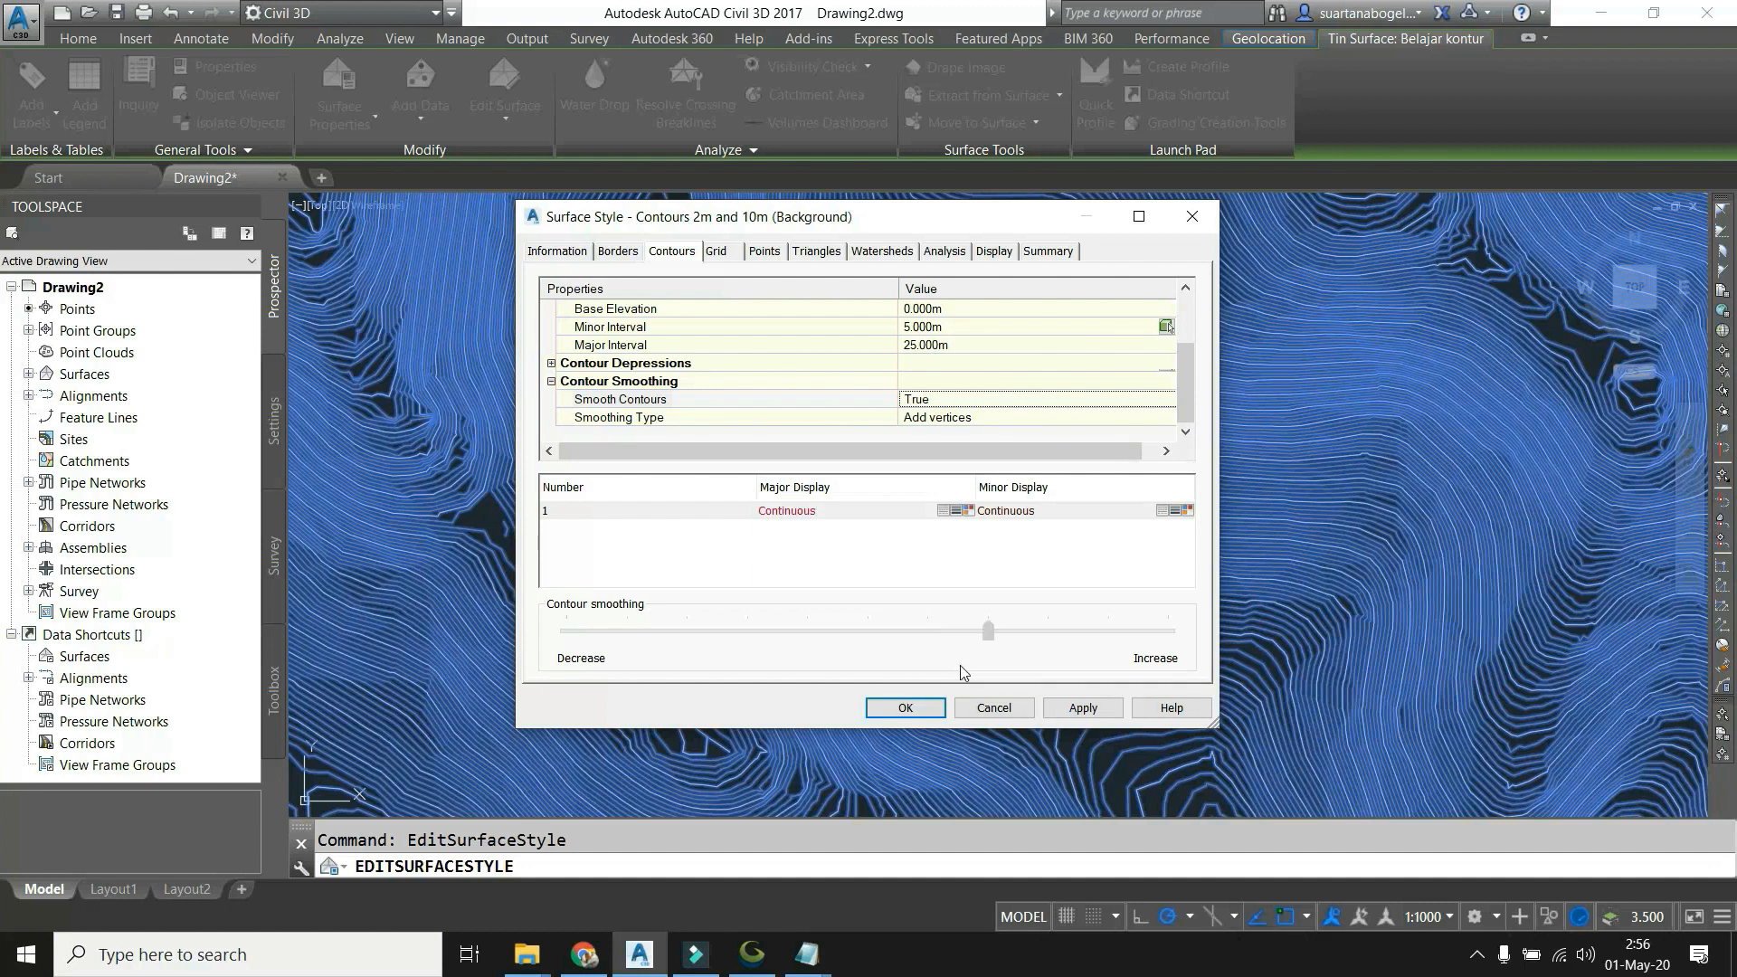
click(1077, 710)
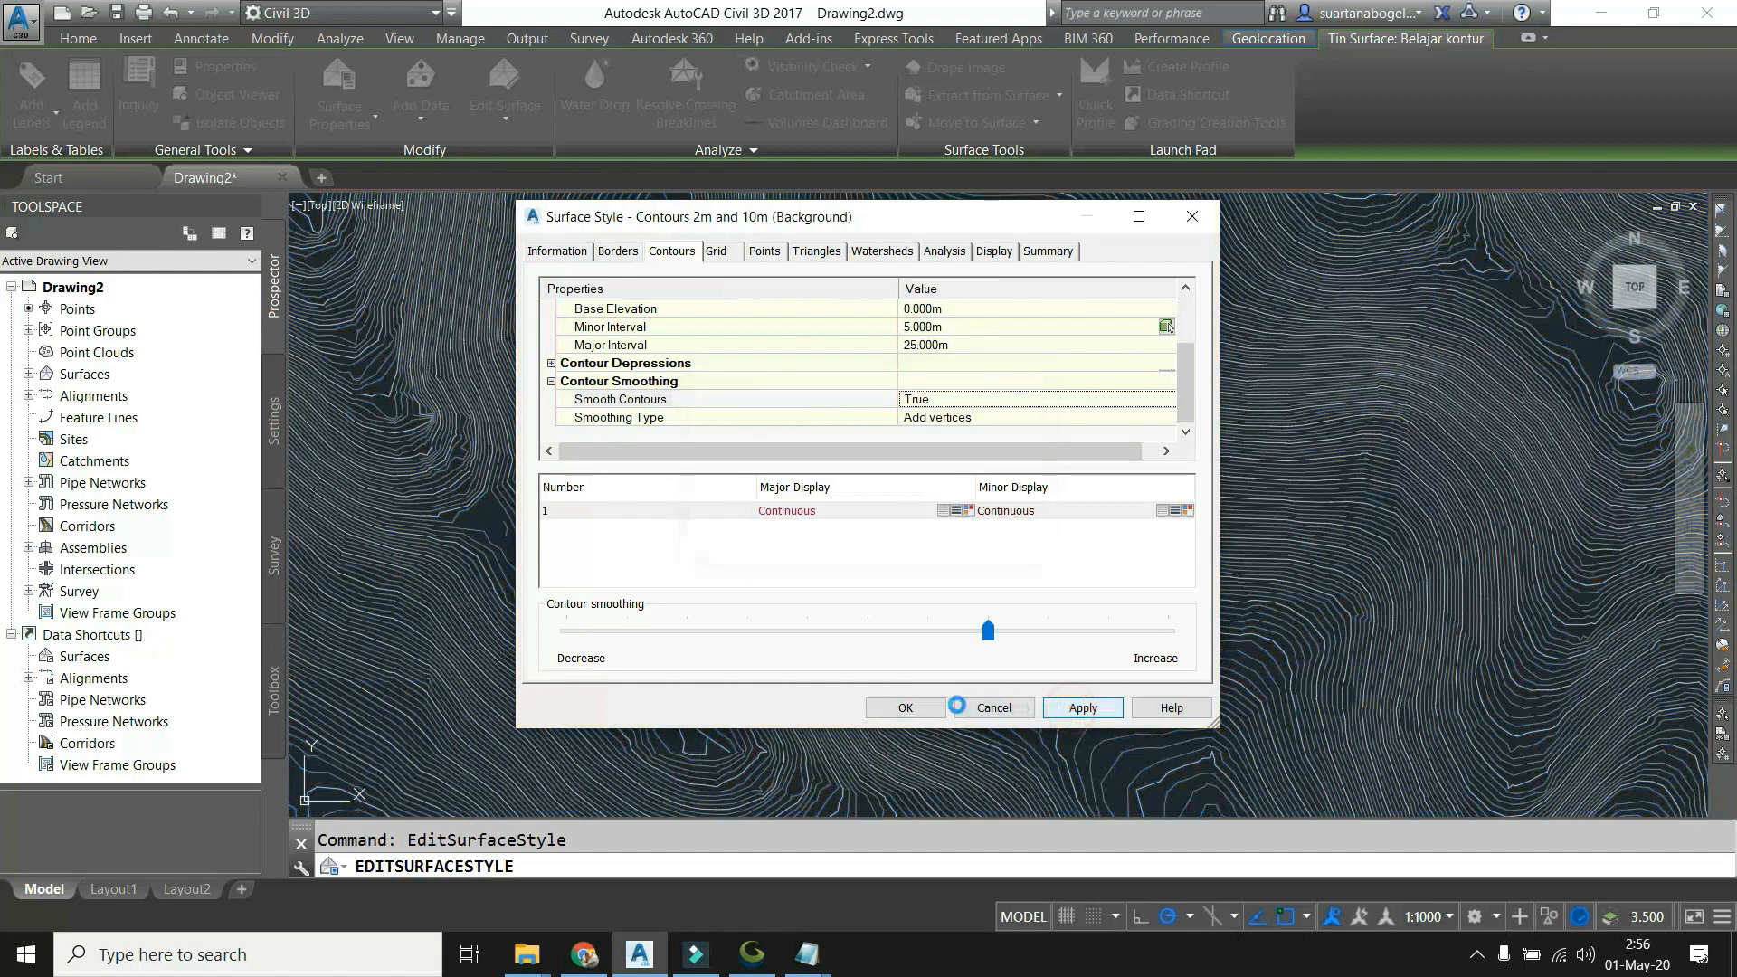
click(906, 709)
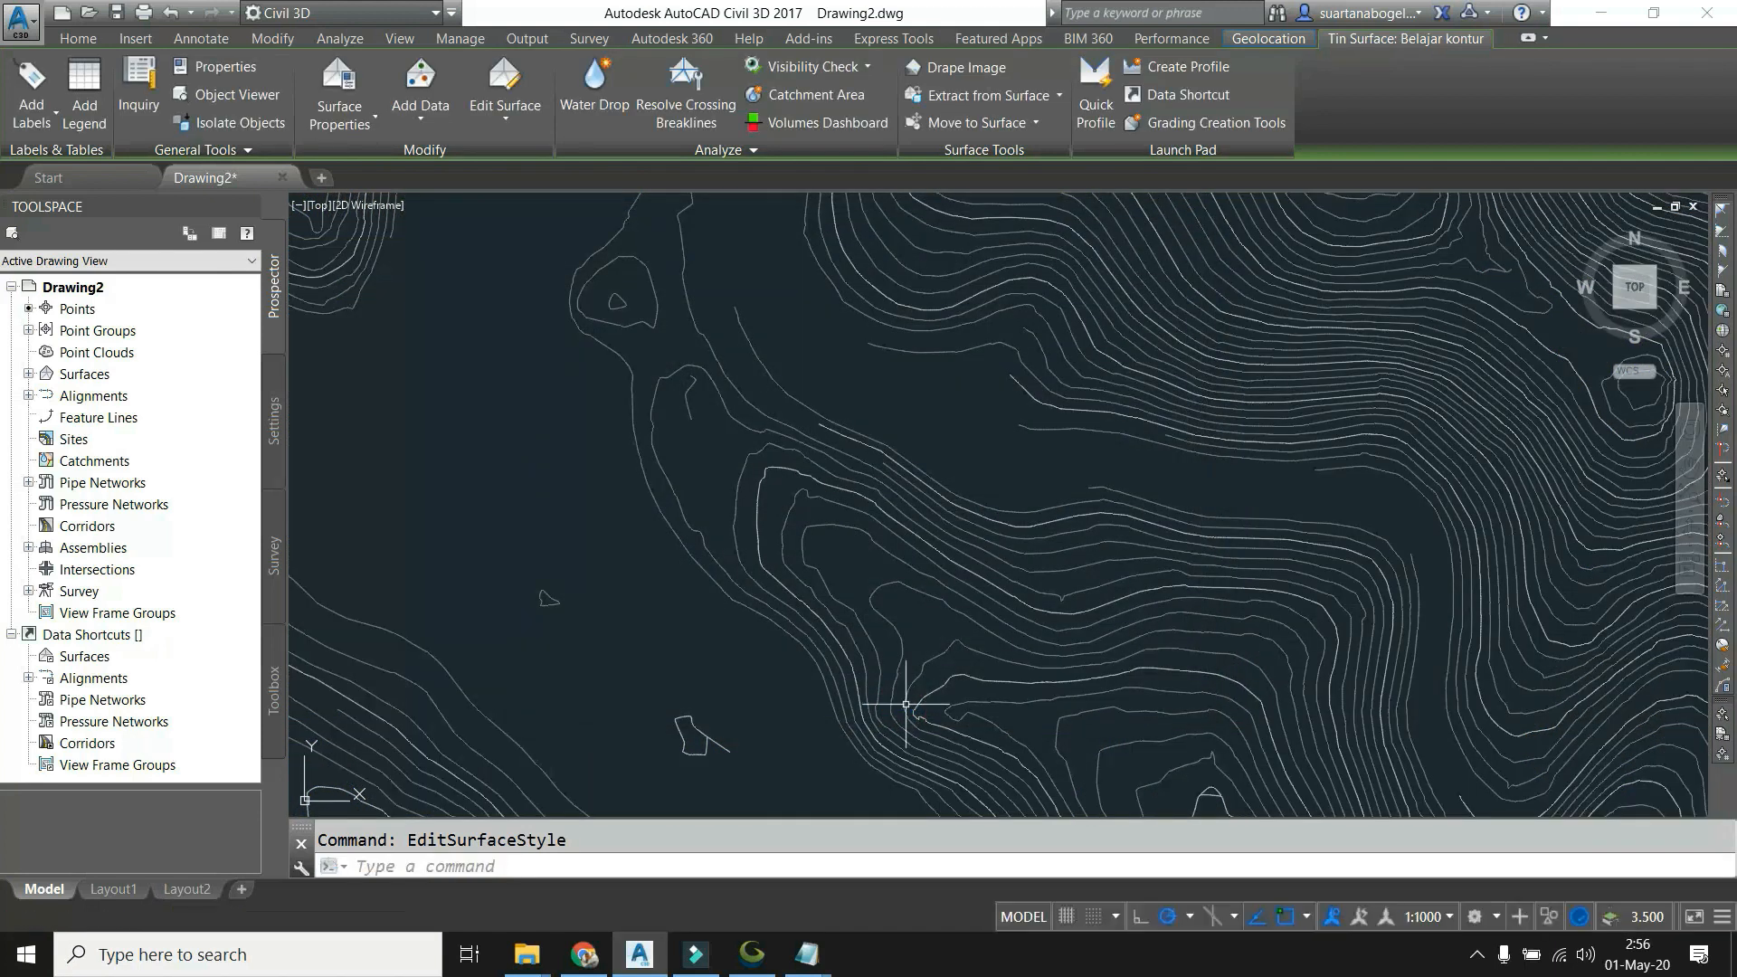
Examine the restyled contours up close and across the wider surface towards its eastern boundary.
scroll(917, 640, up, 5)
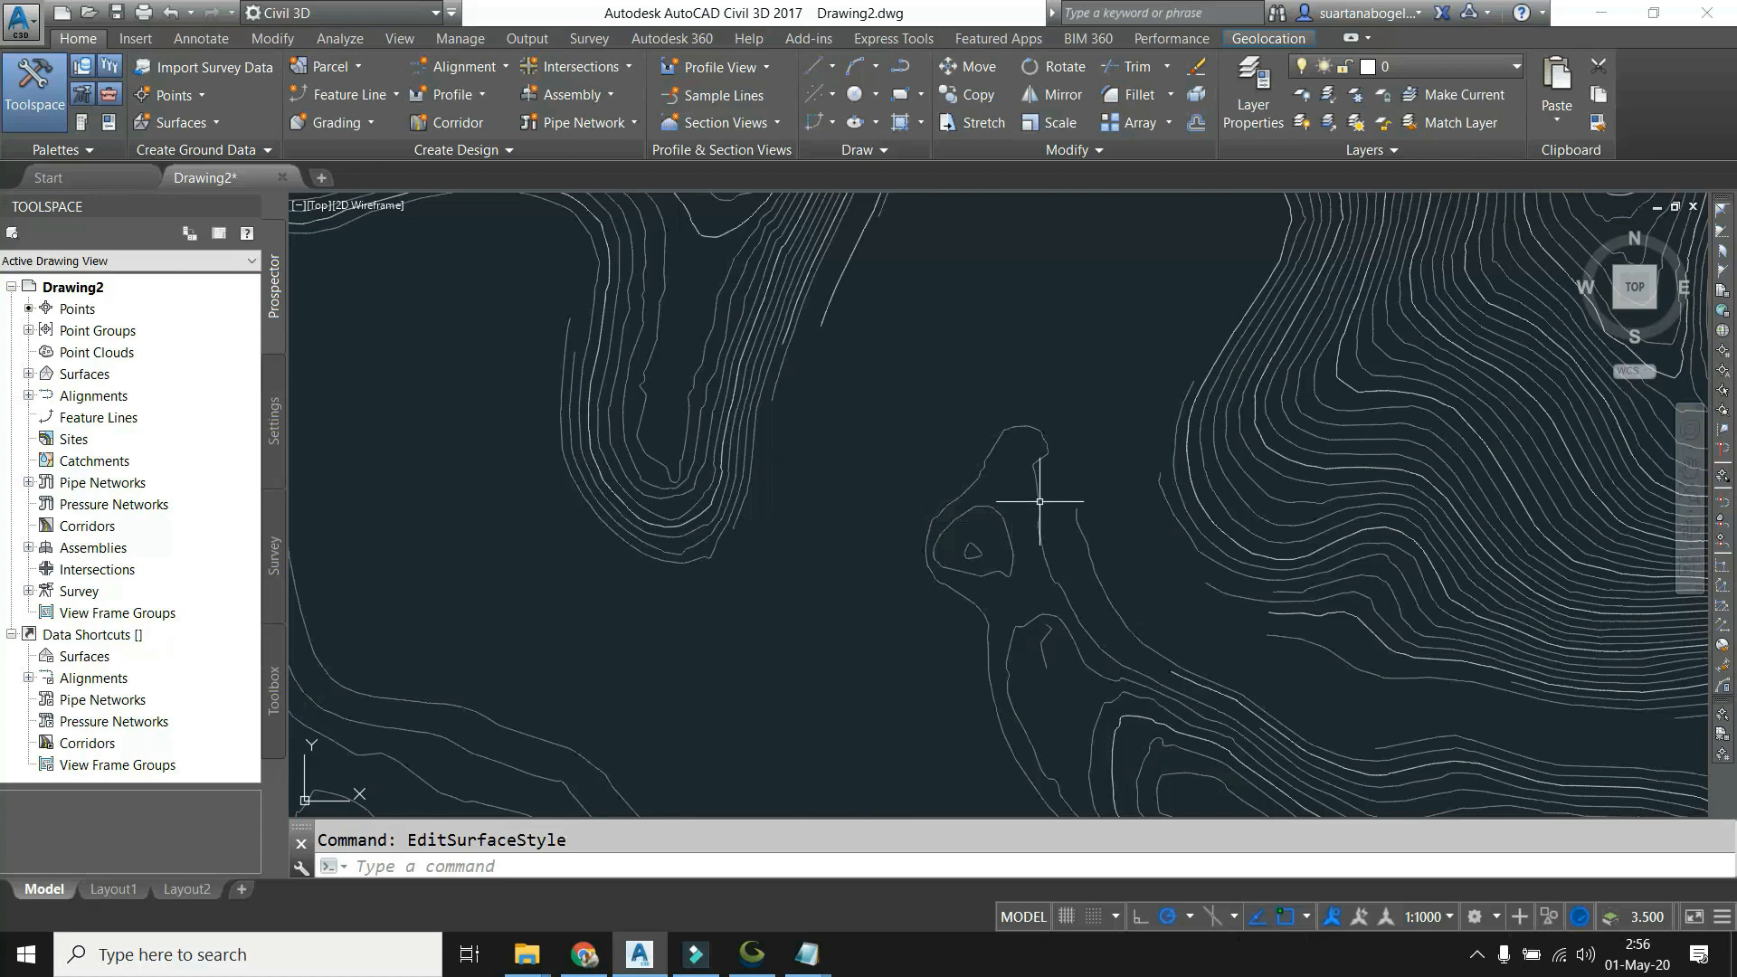
scroll(1059, 472, up, 4)
scroll(1060, 470, down, 10)
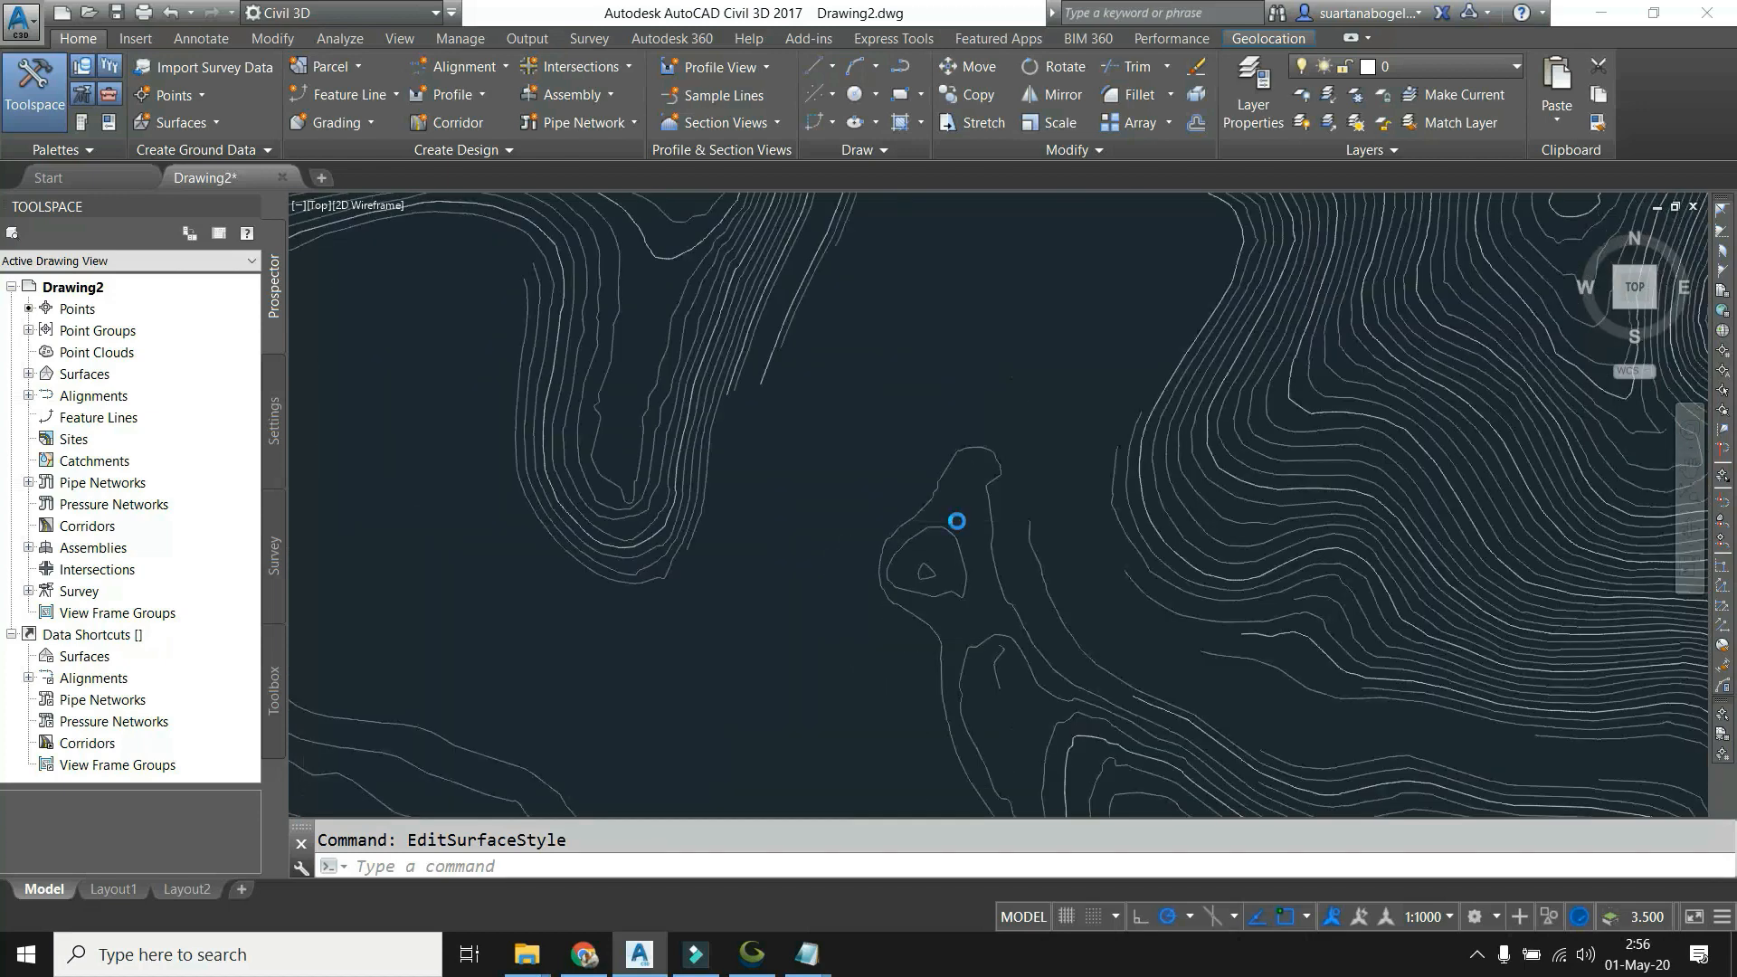
scroll(890, 565, down, 5)
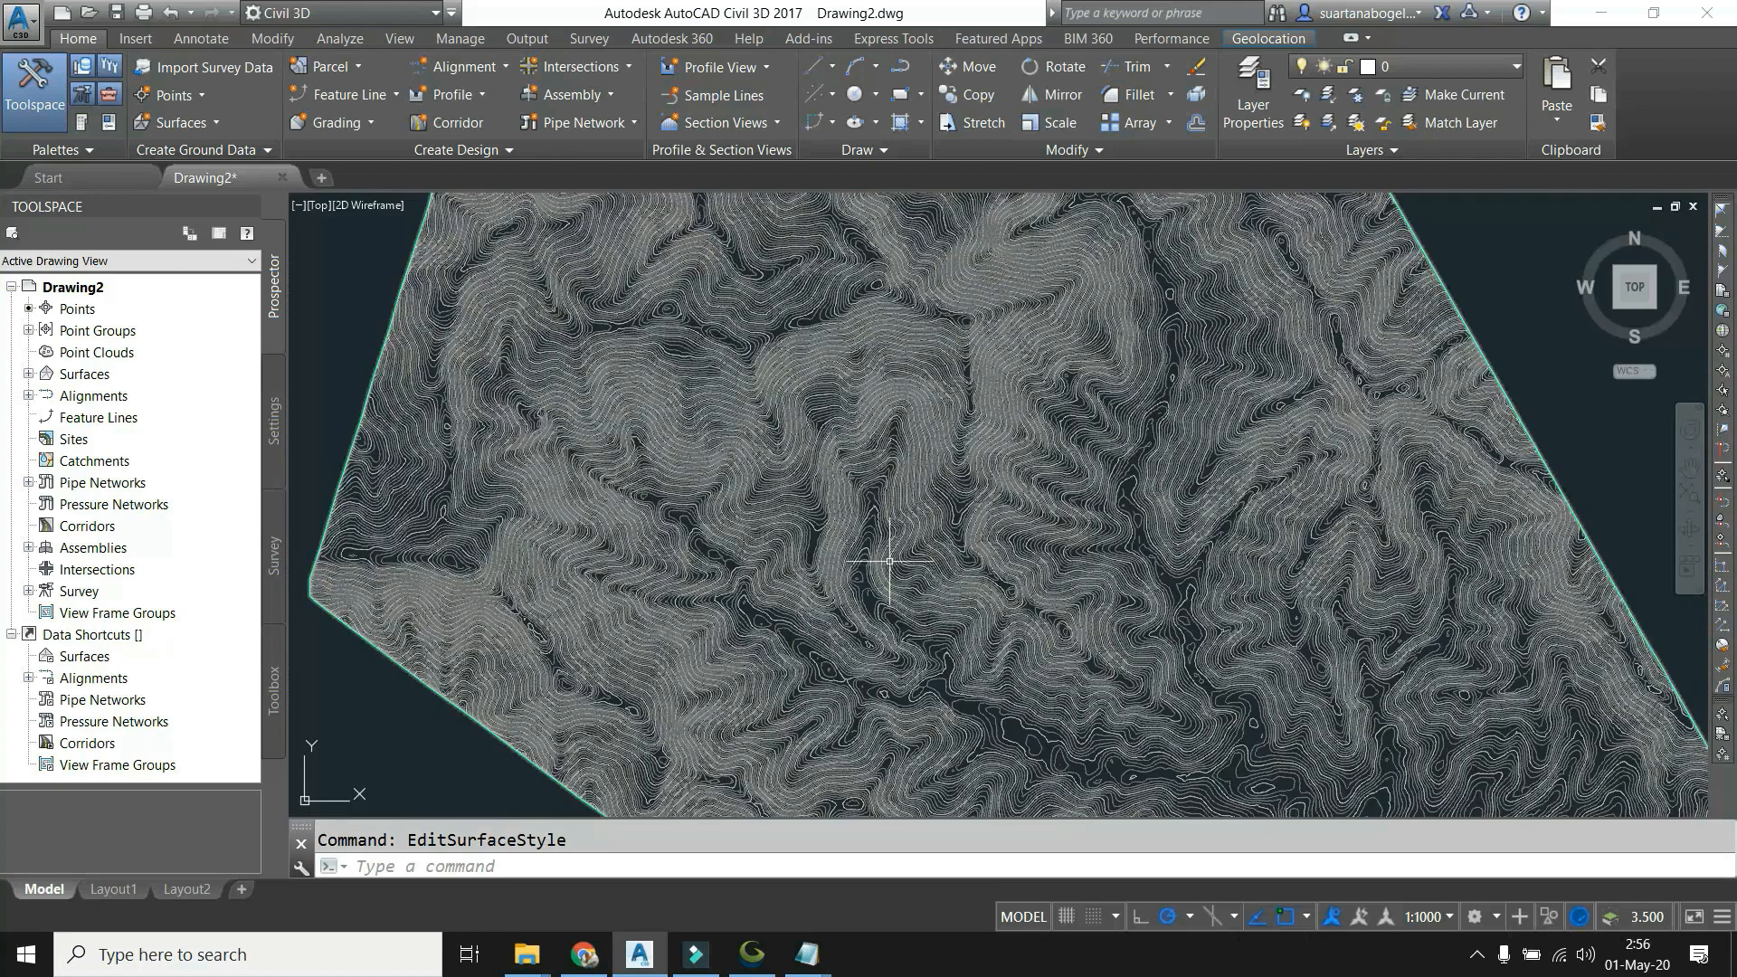
drag(1068, 579, 869, 498)
mouse_move(1019, 601)
mouse_down()
mouse_move(779, 602)
mouse_move(697, 555)
mouse_up()
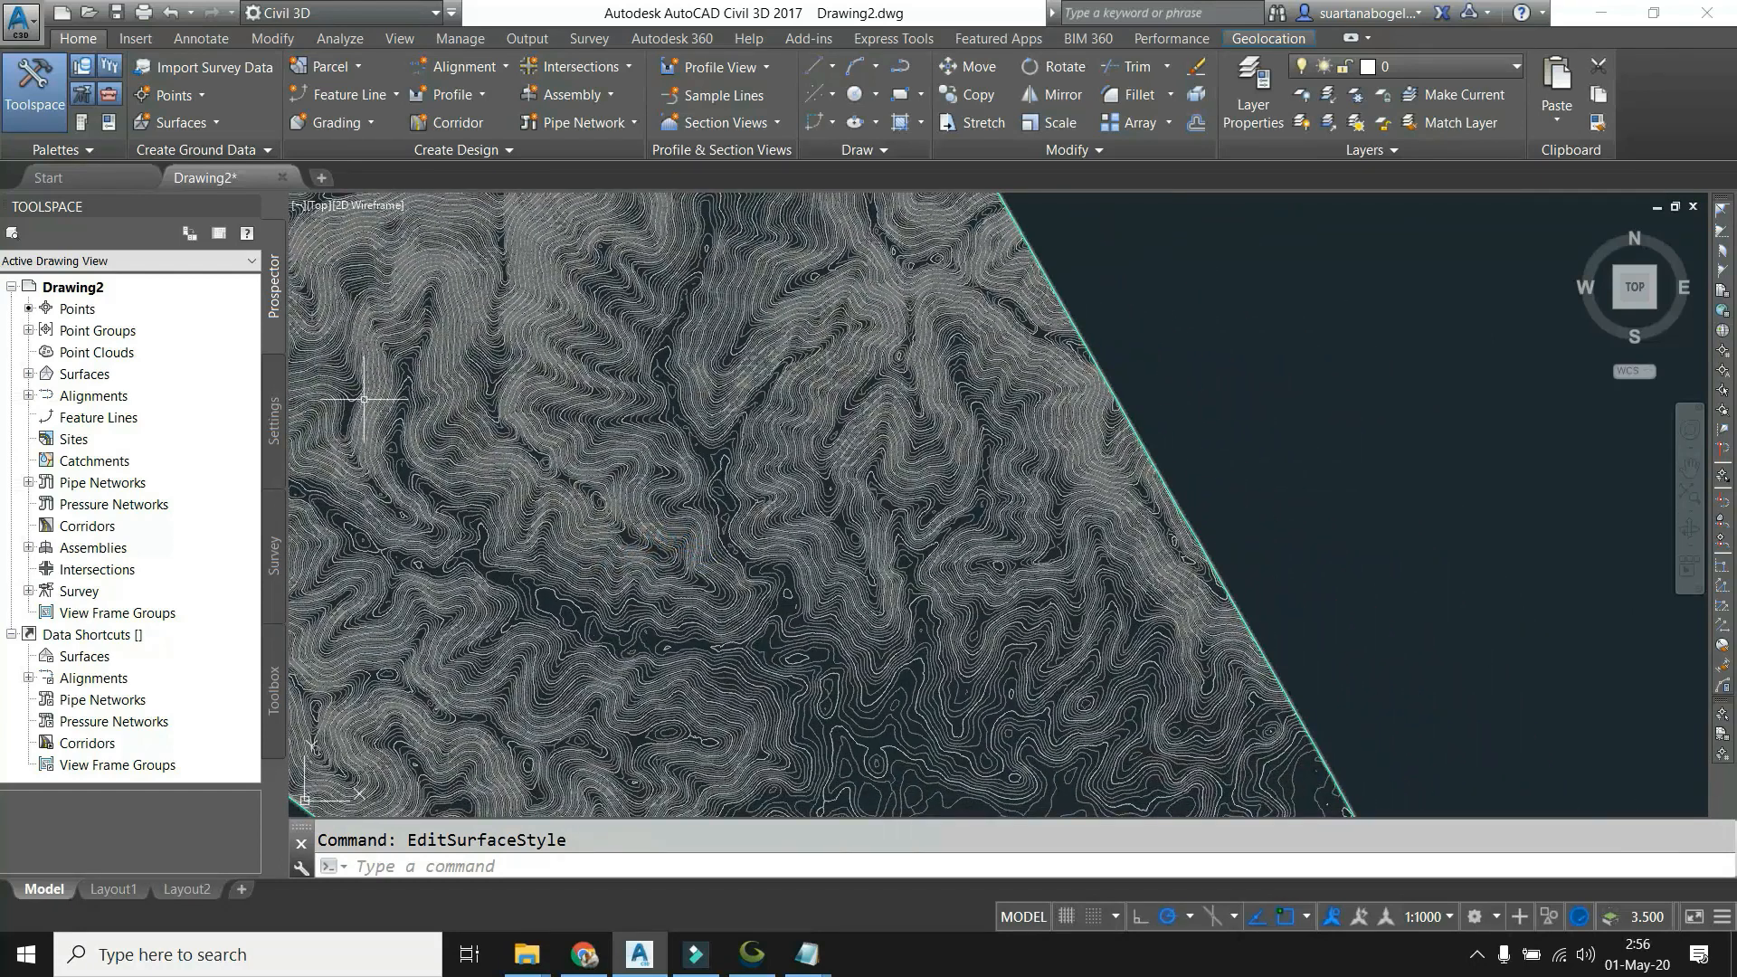
Start adding labels to the Belajar kontur surface, with label type Contour - Multiple and the minor contour label style set to <none>.
click(470, 453)
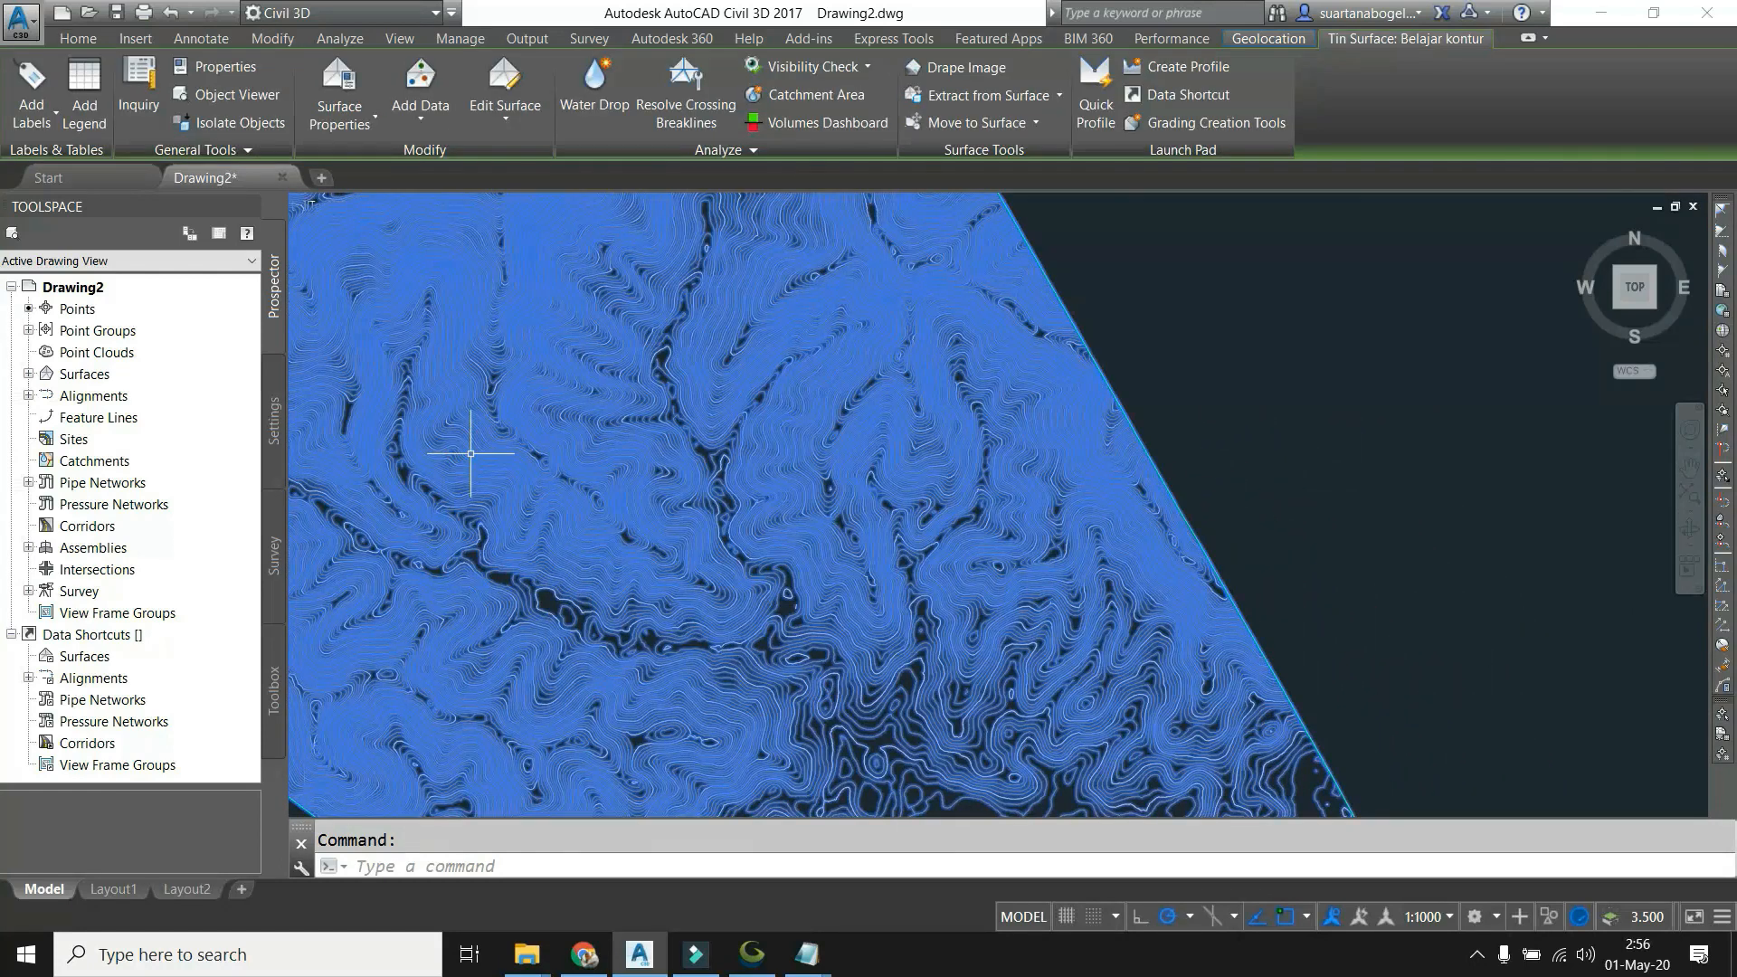
click(43, 116)
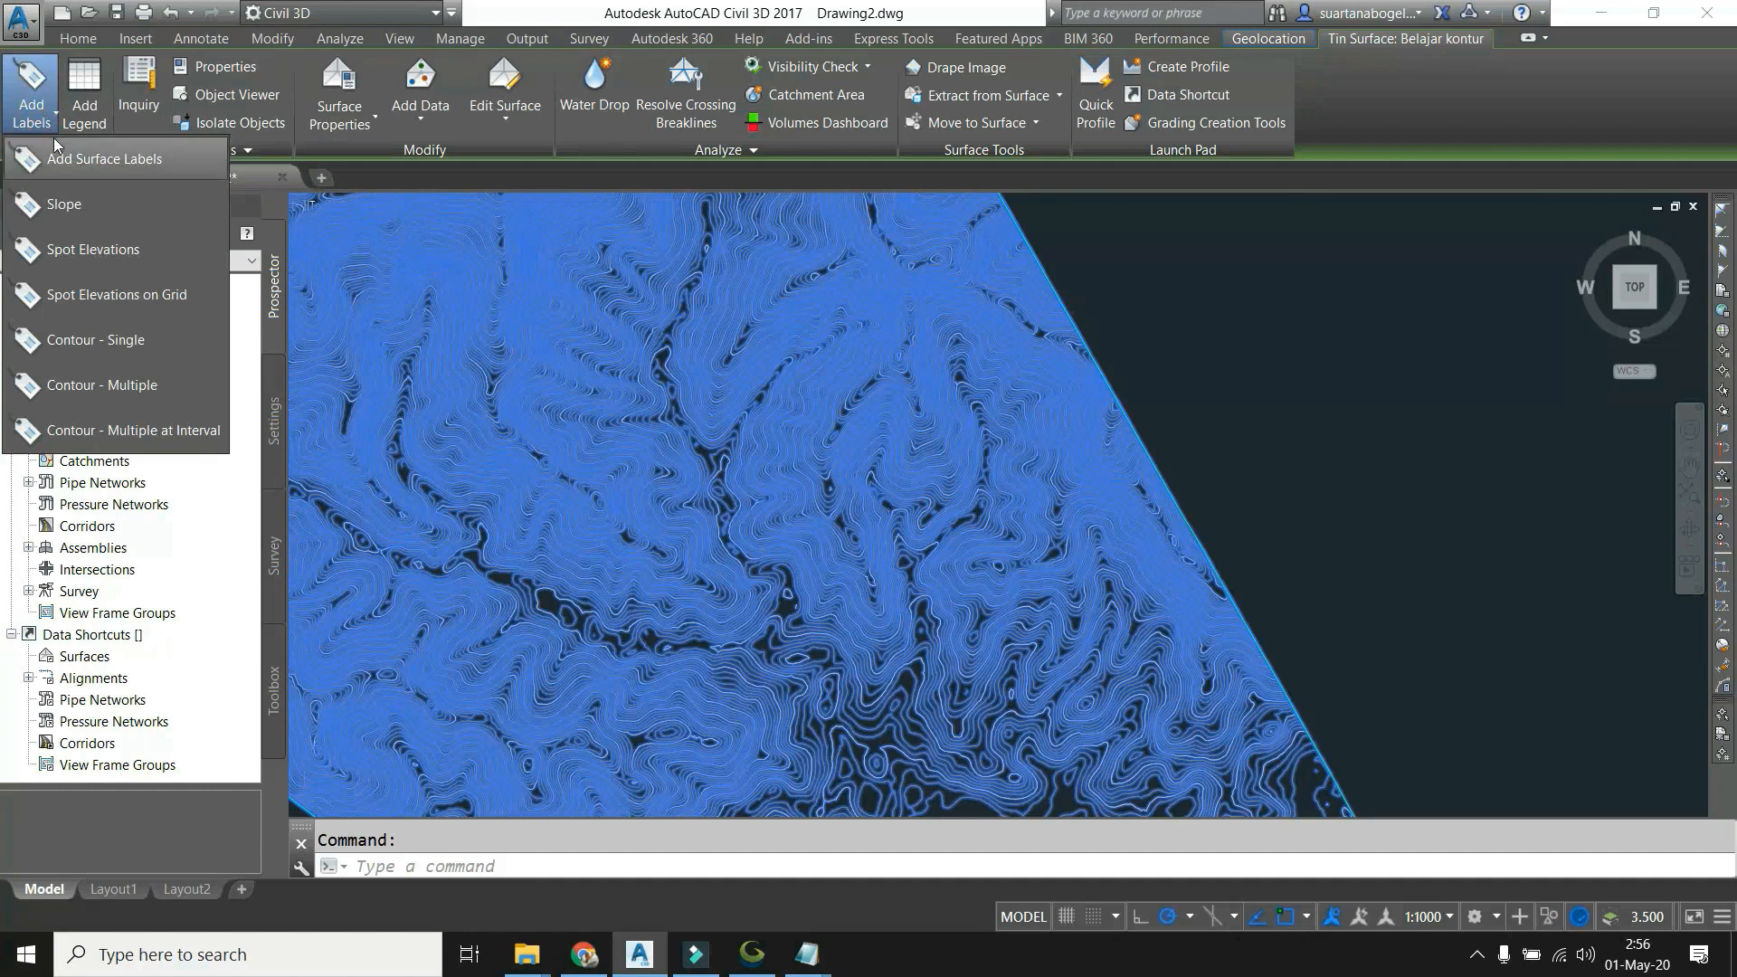
click(121, 166)
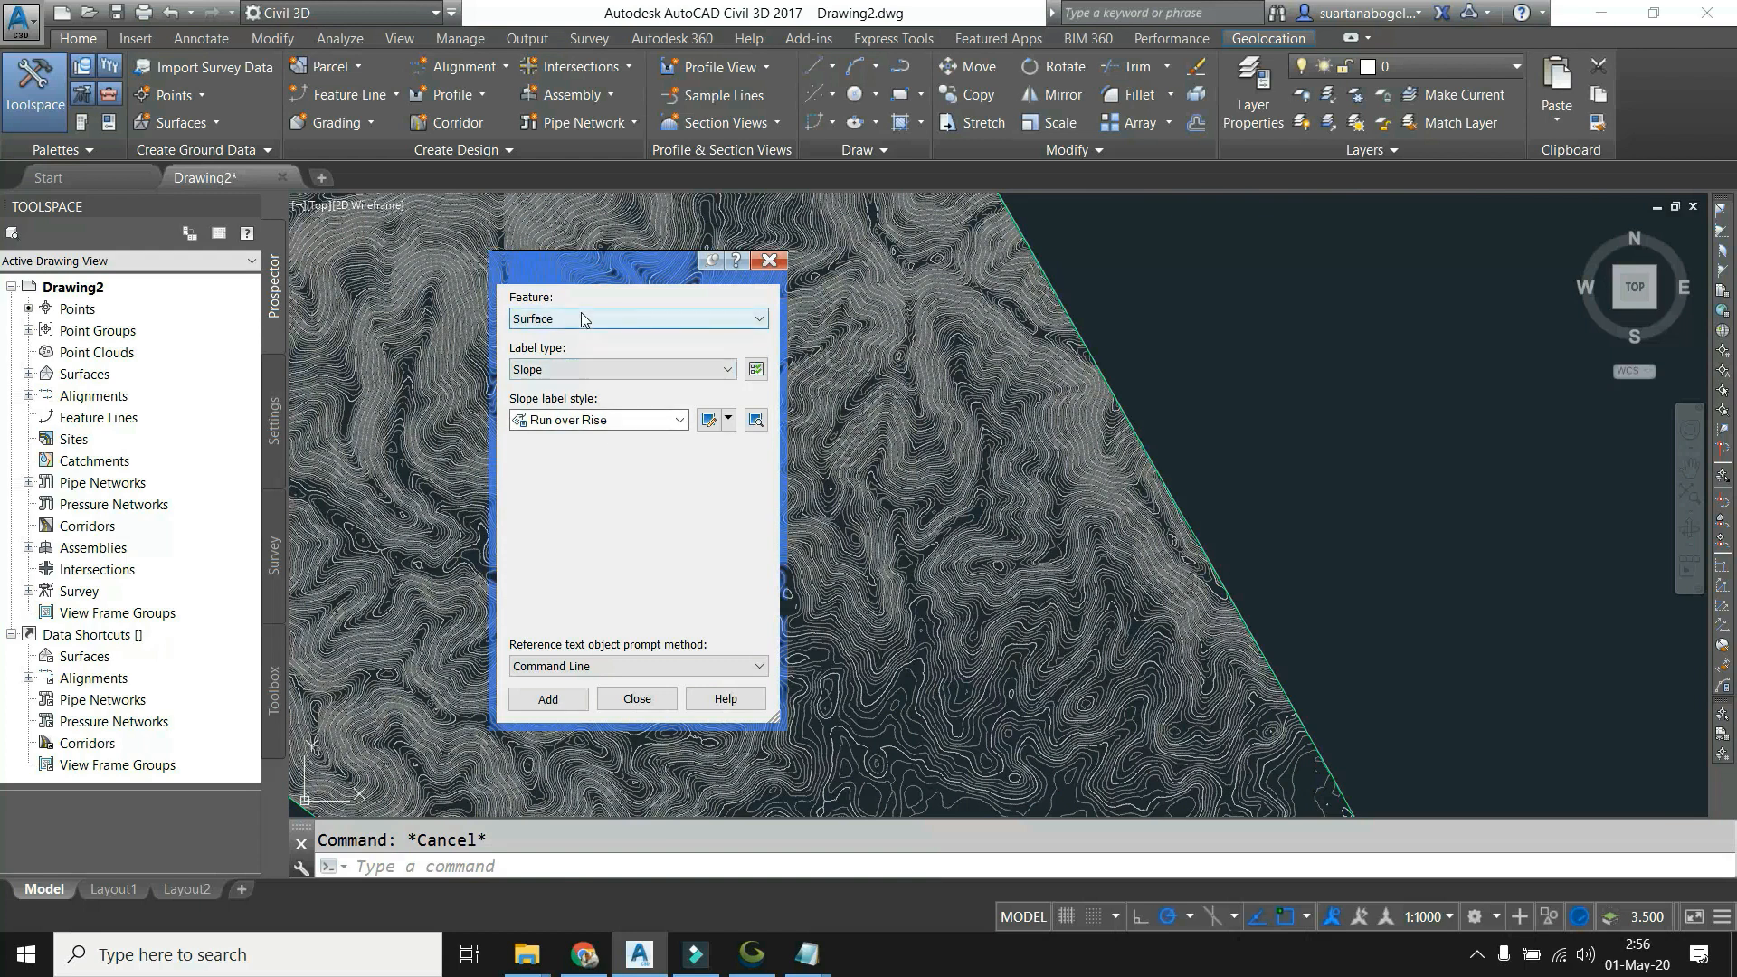
click(583, 421)
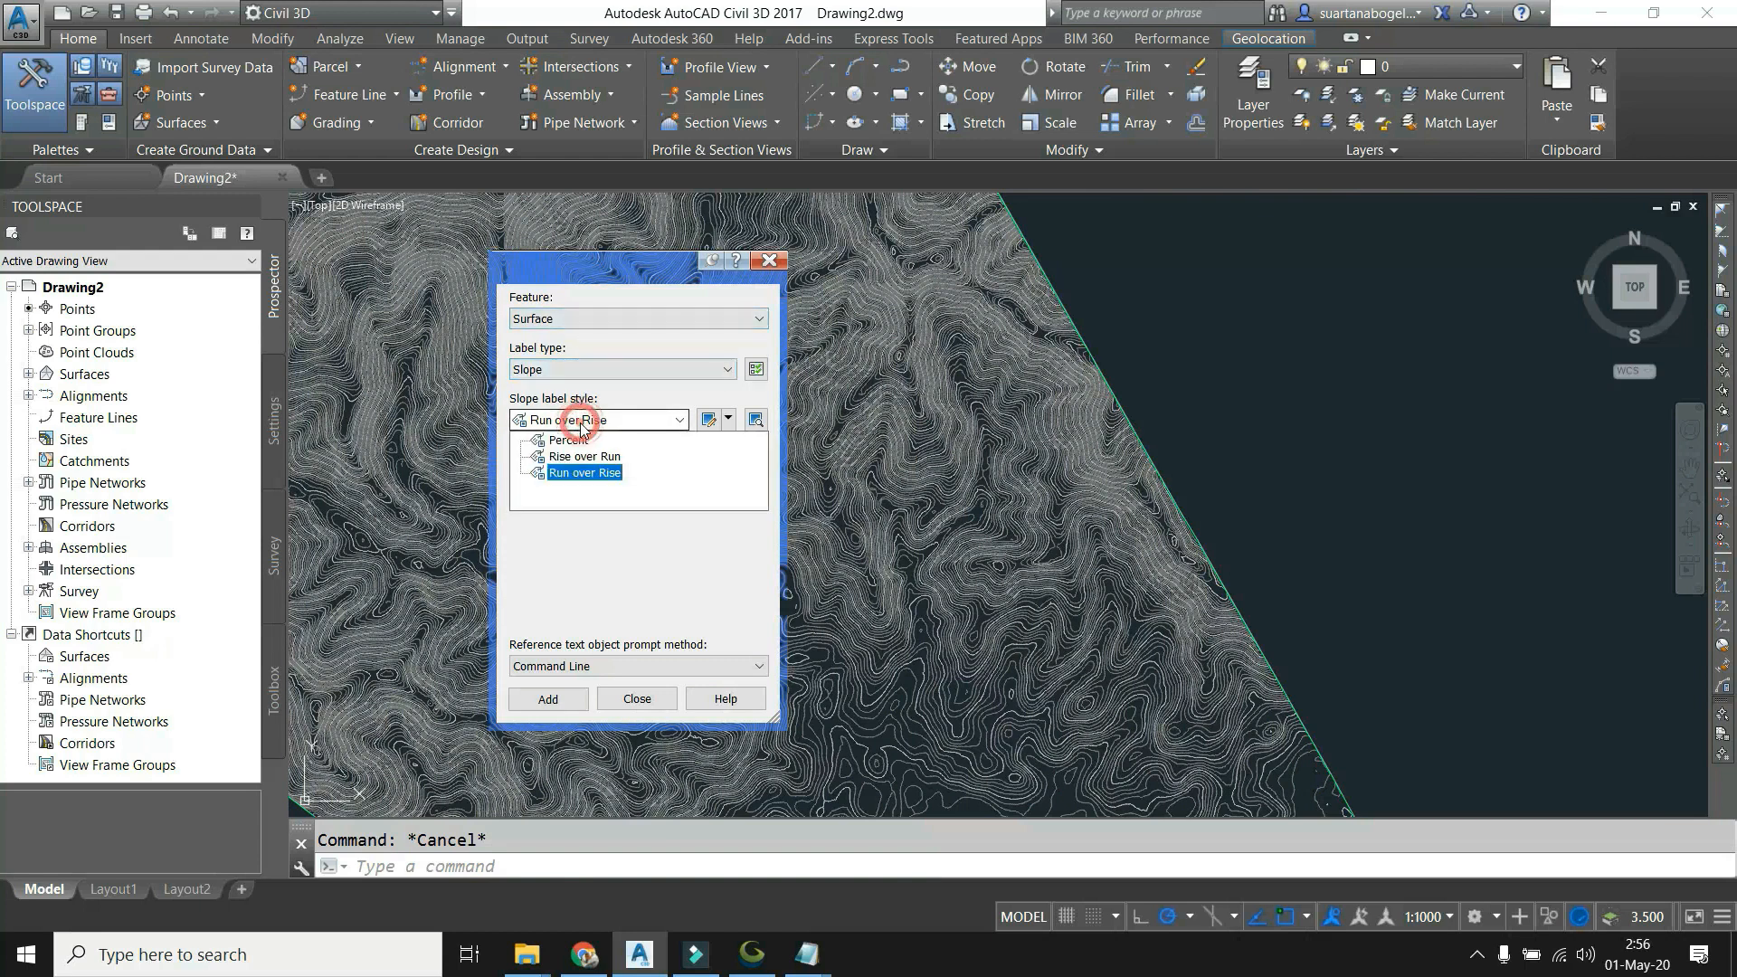
click(579, 369)
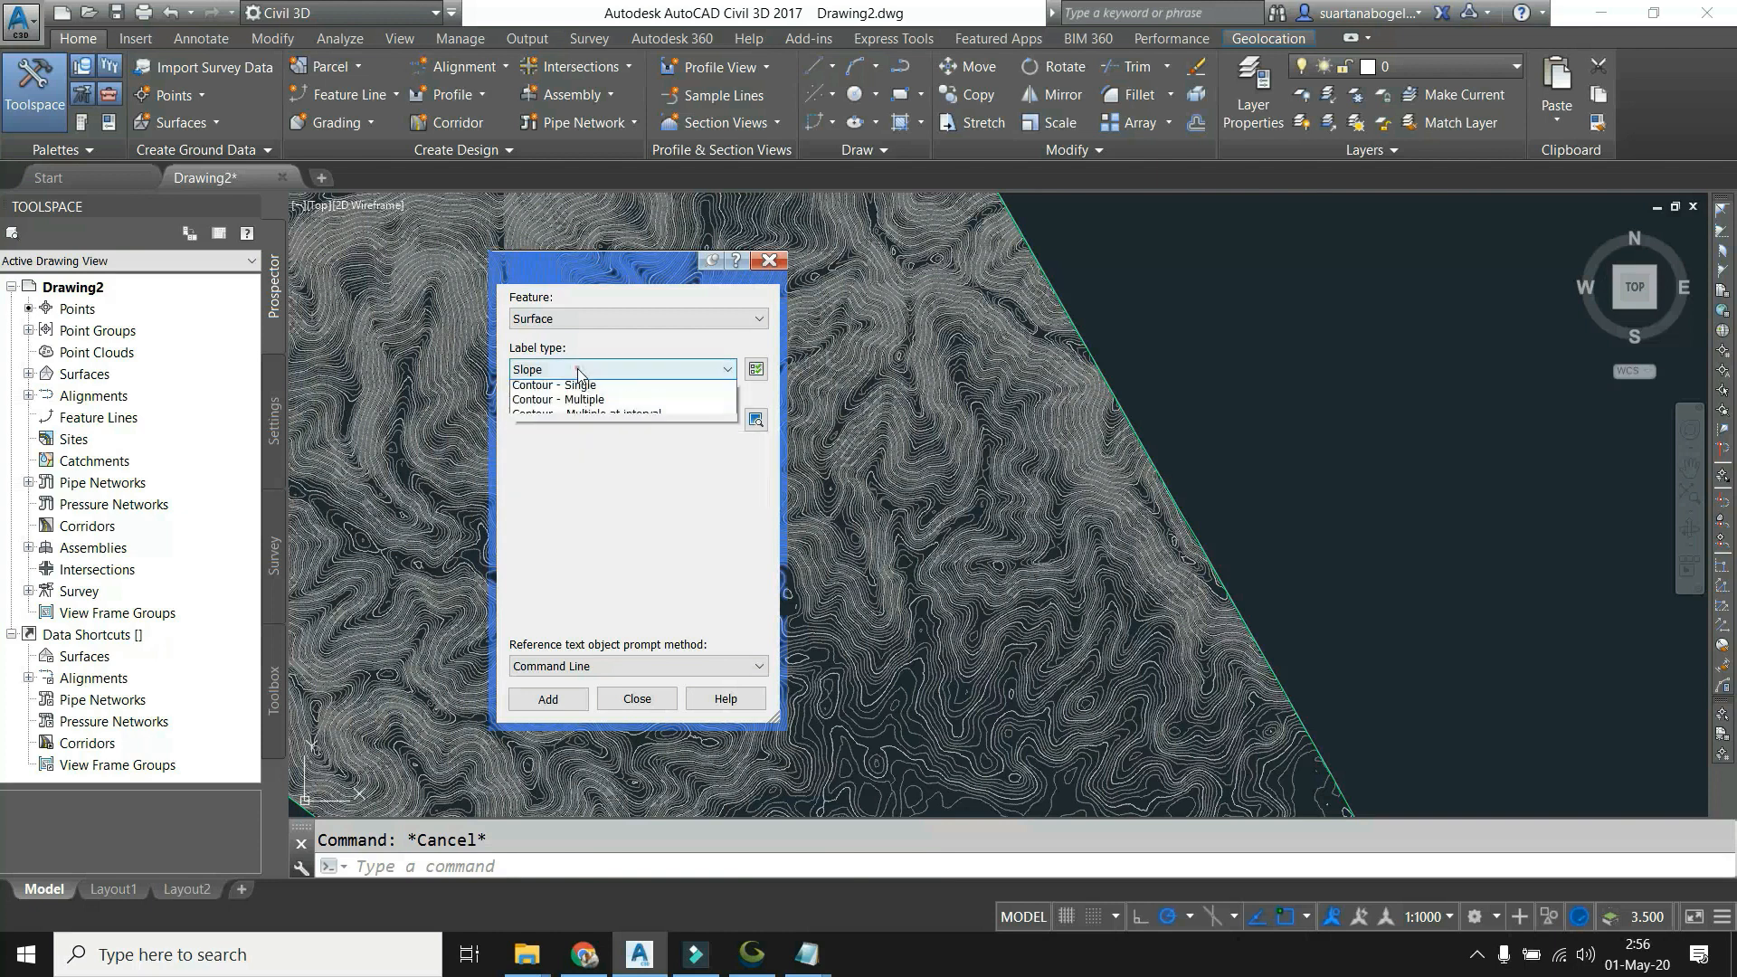
click(558, 446)
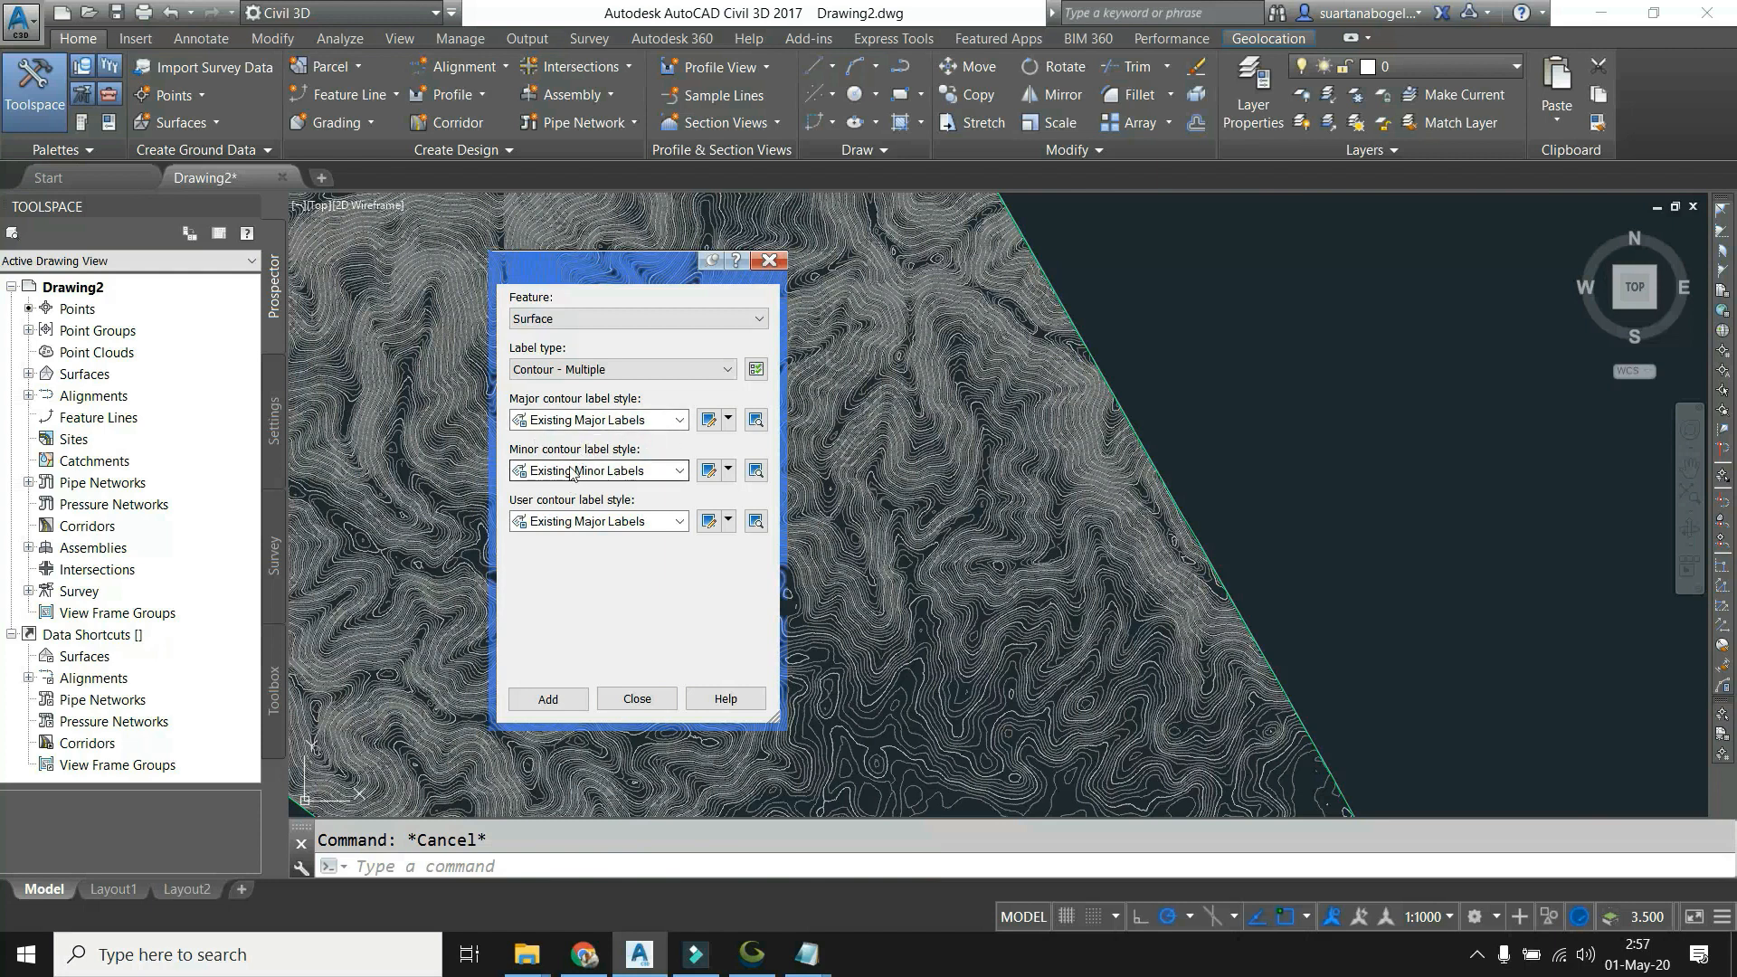
click(658, 477)
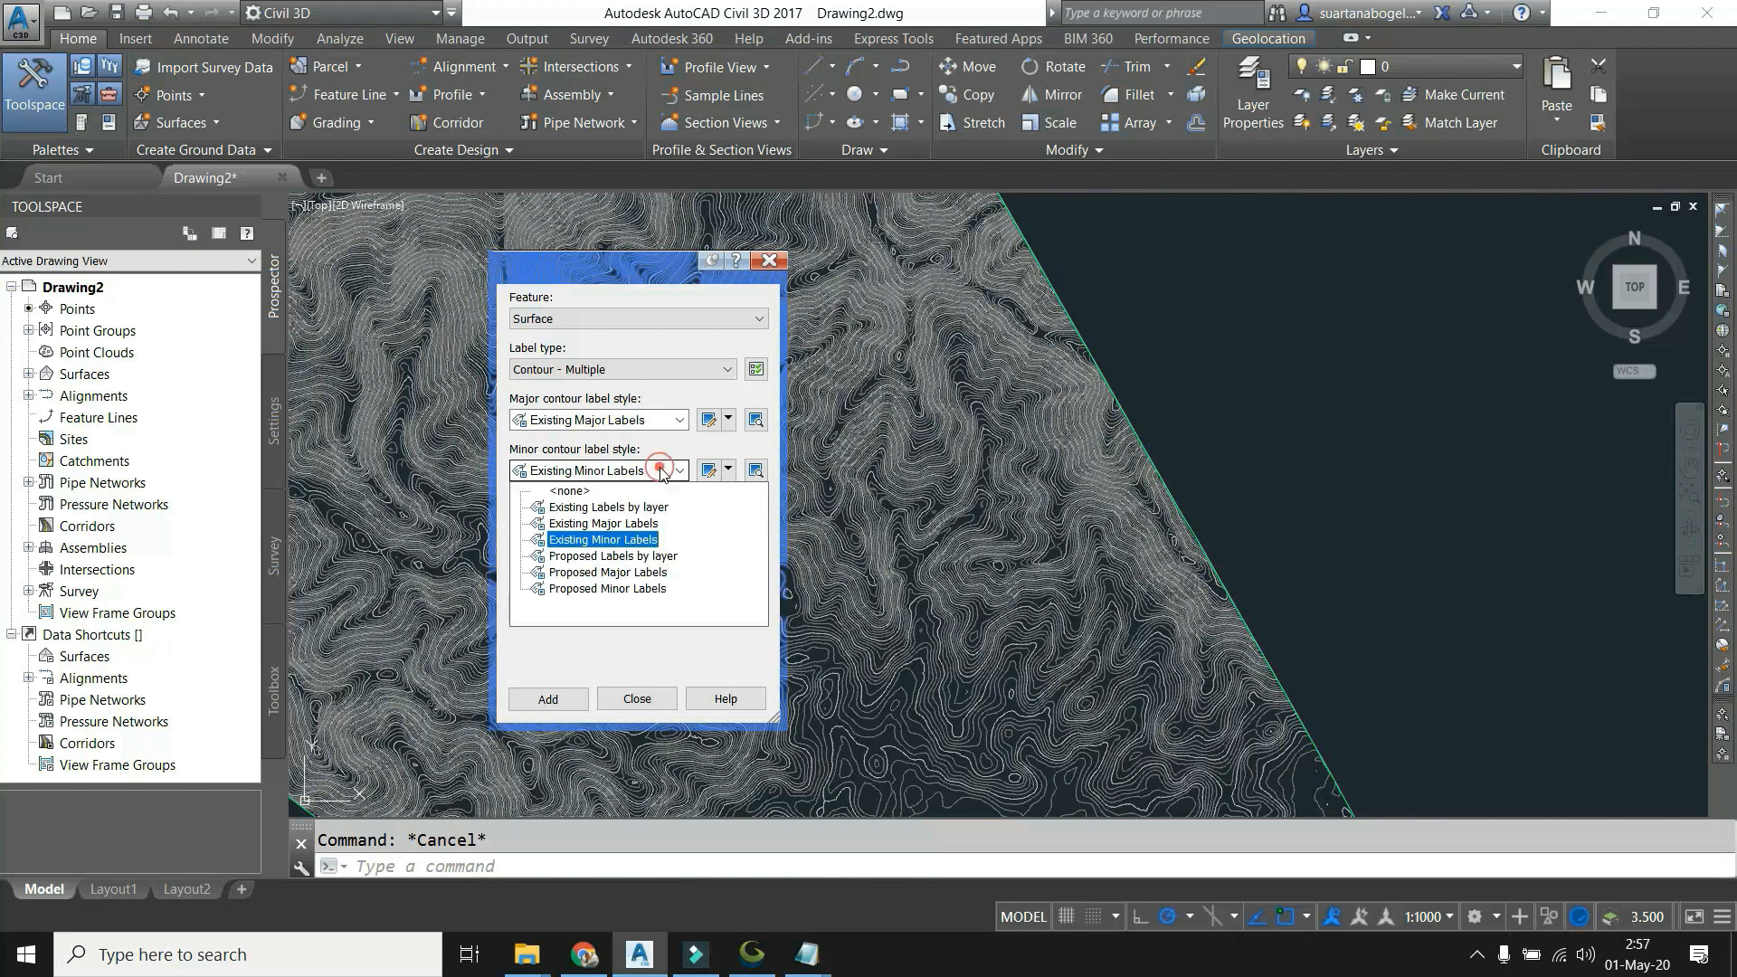
click(590, 488)
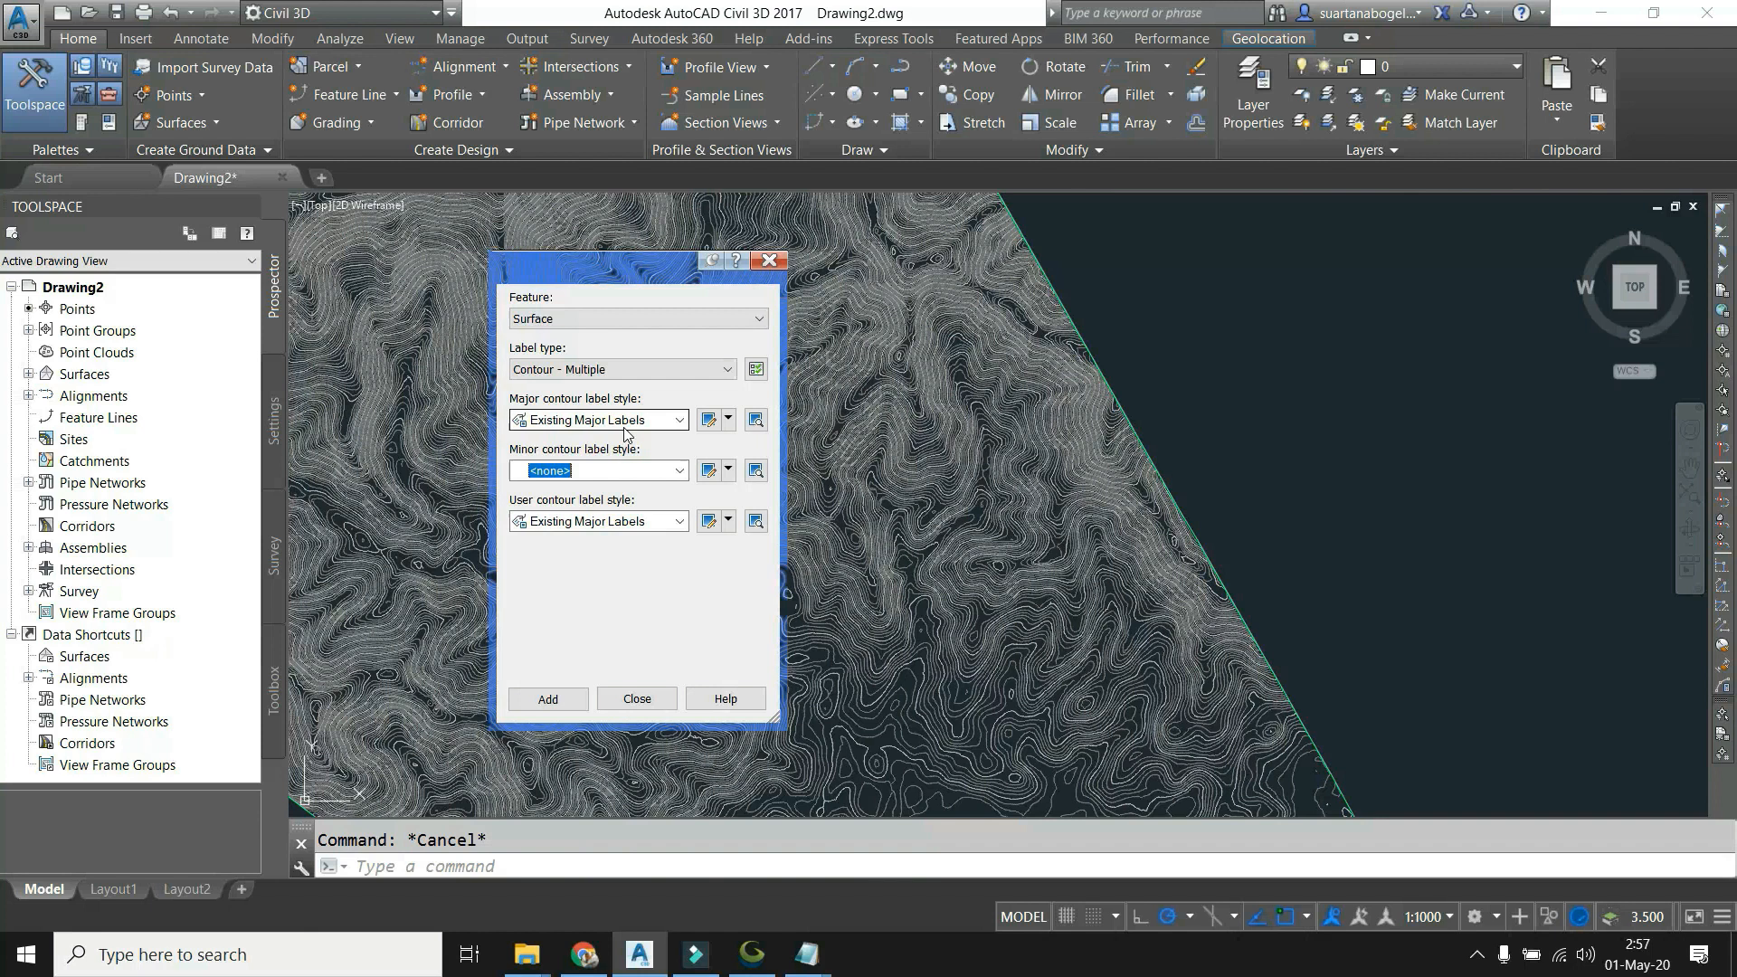
Add the contour labels along a line crossing the whole surface from beyond its southeast corner to above its northern edge.
click(551, 698)
scroll(1367, 553, down, 3)
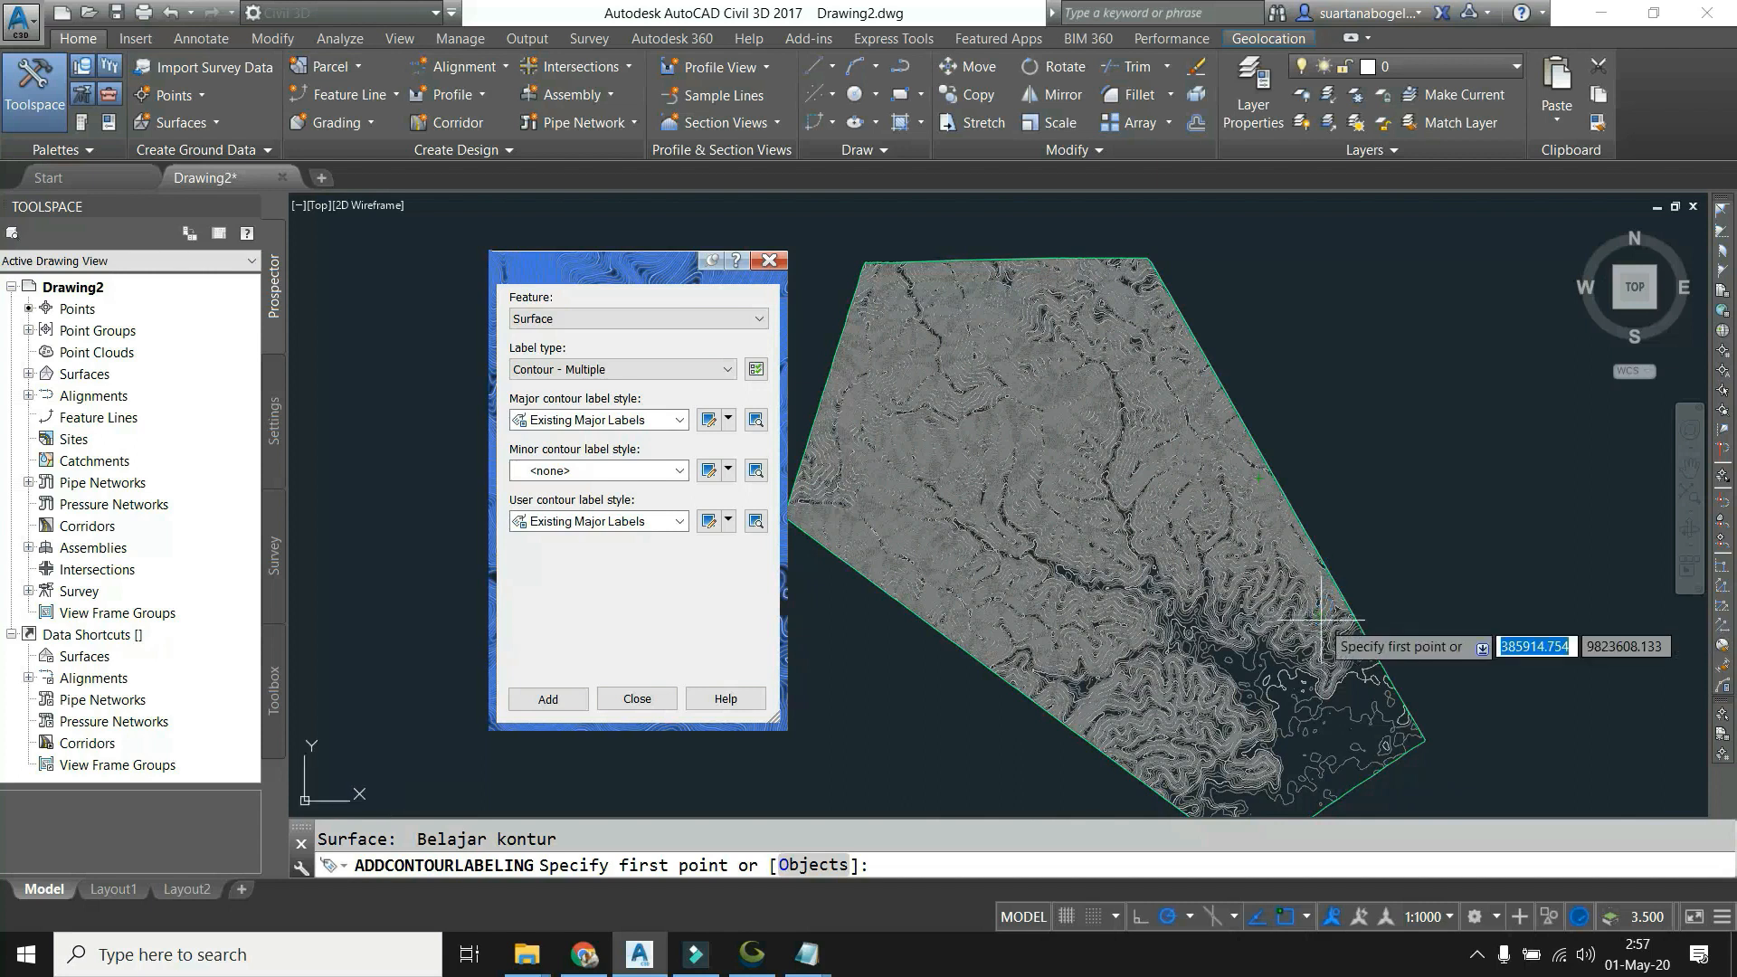
click(1422, 773)
click(1025, 212)
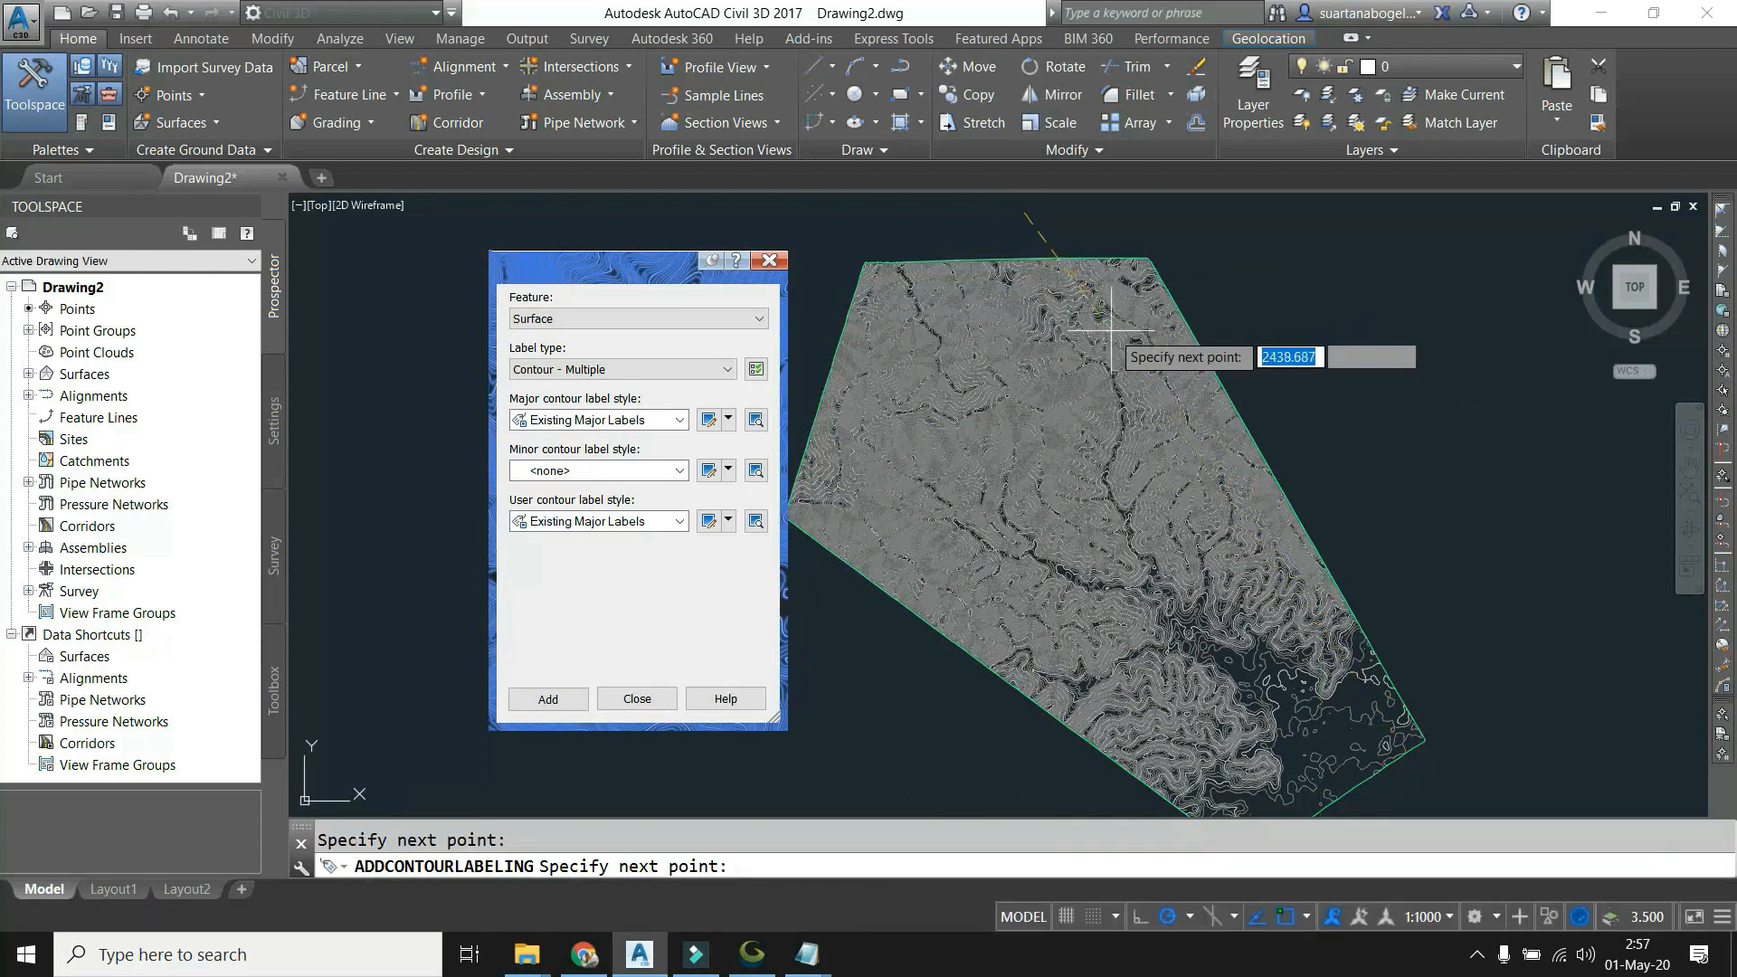
key(Return)
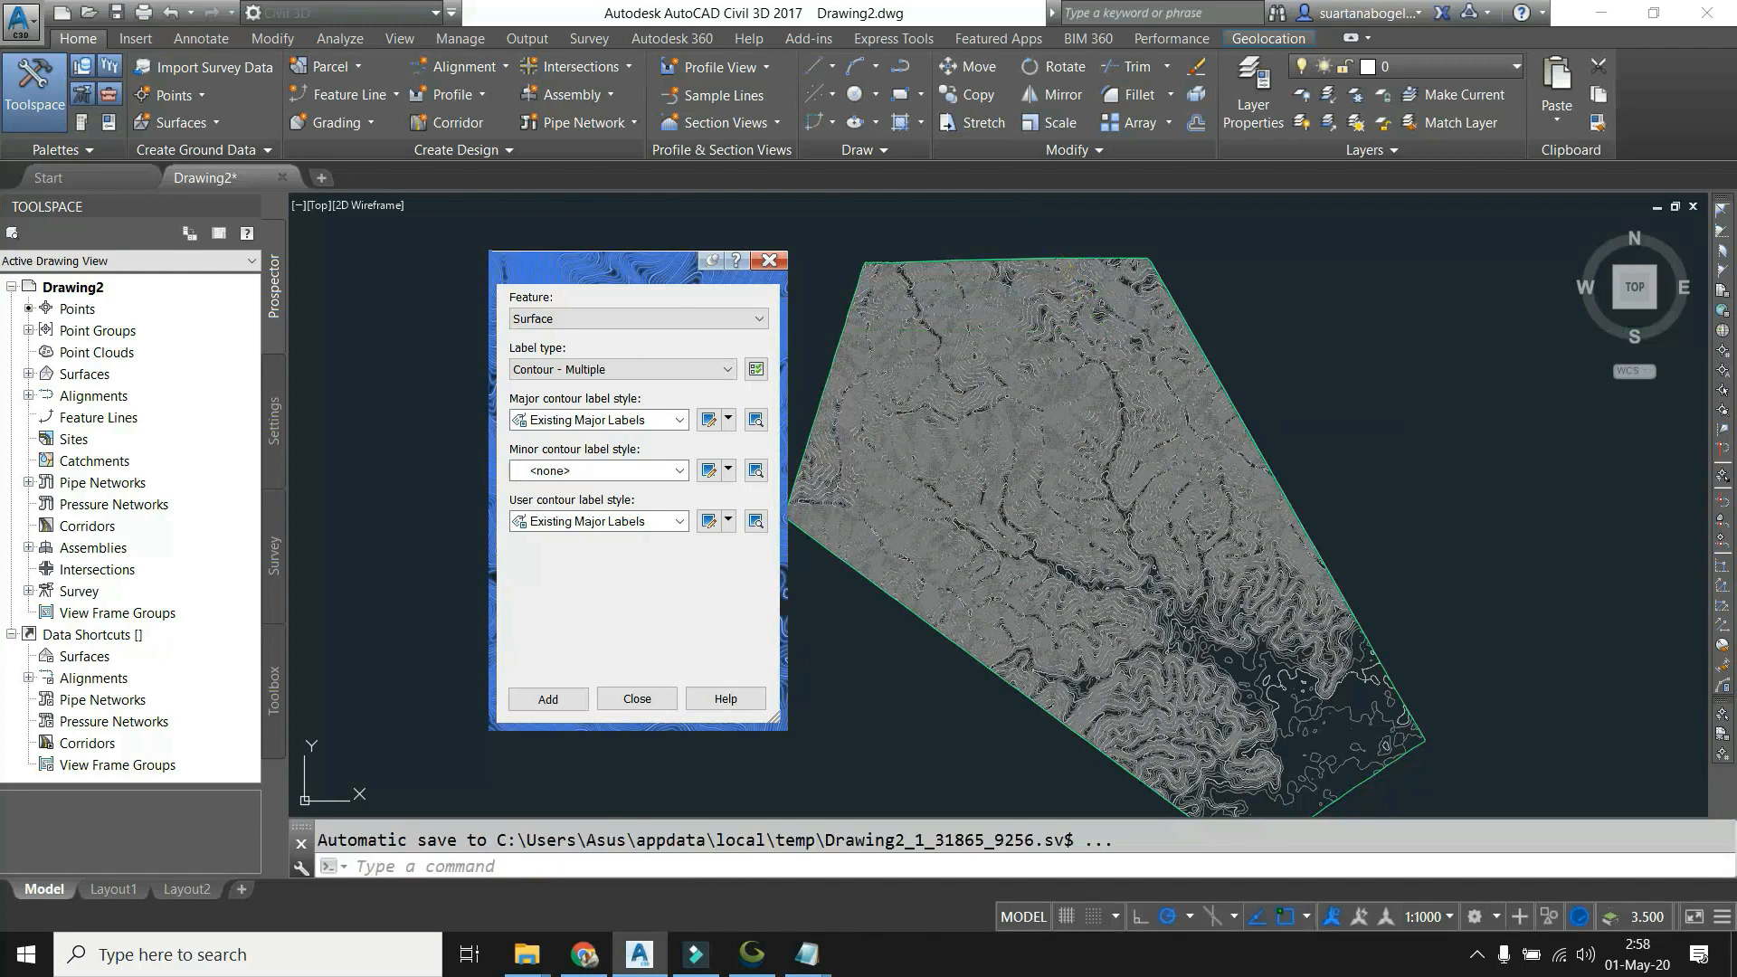
Examine the elevation labels placed on the major contours along the label line.
scroll(1253, 668, up, 8)
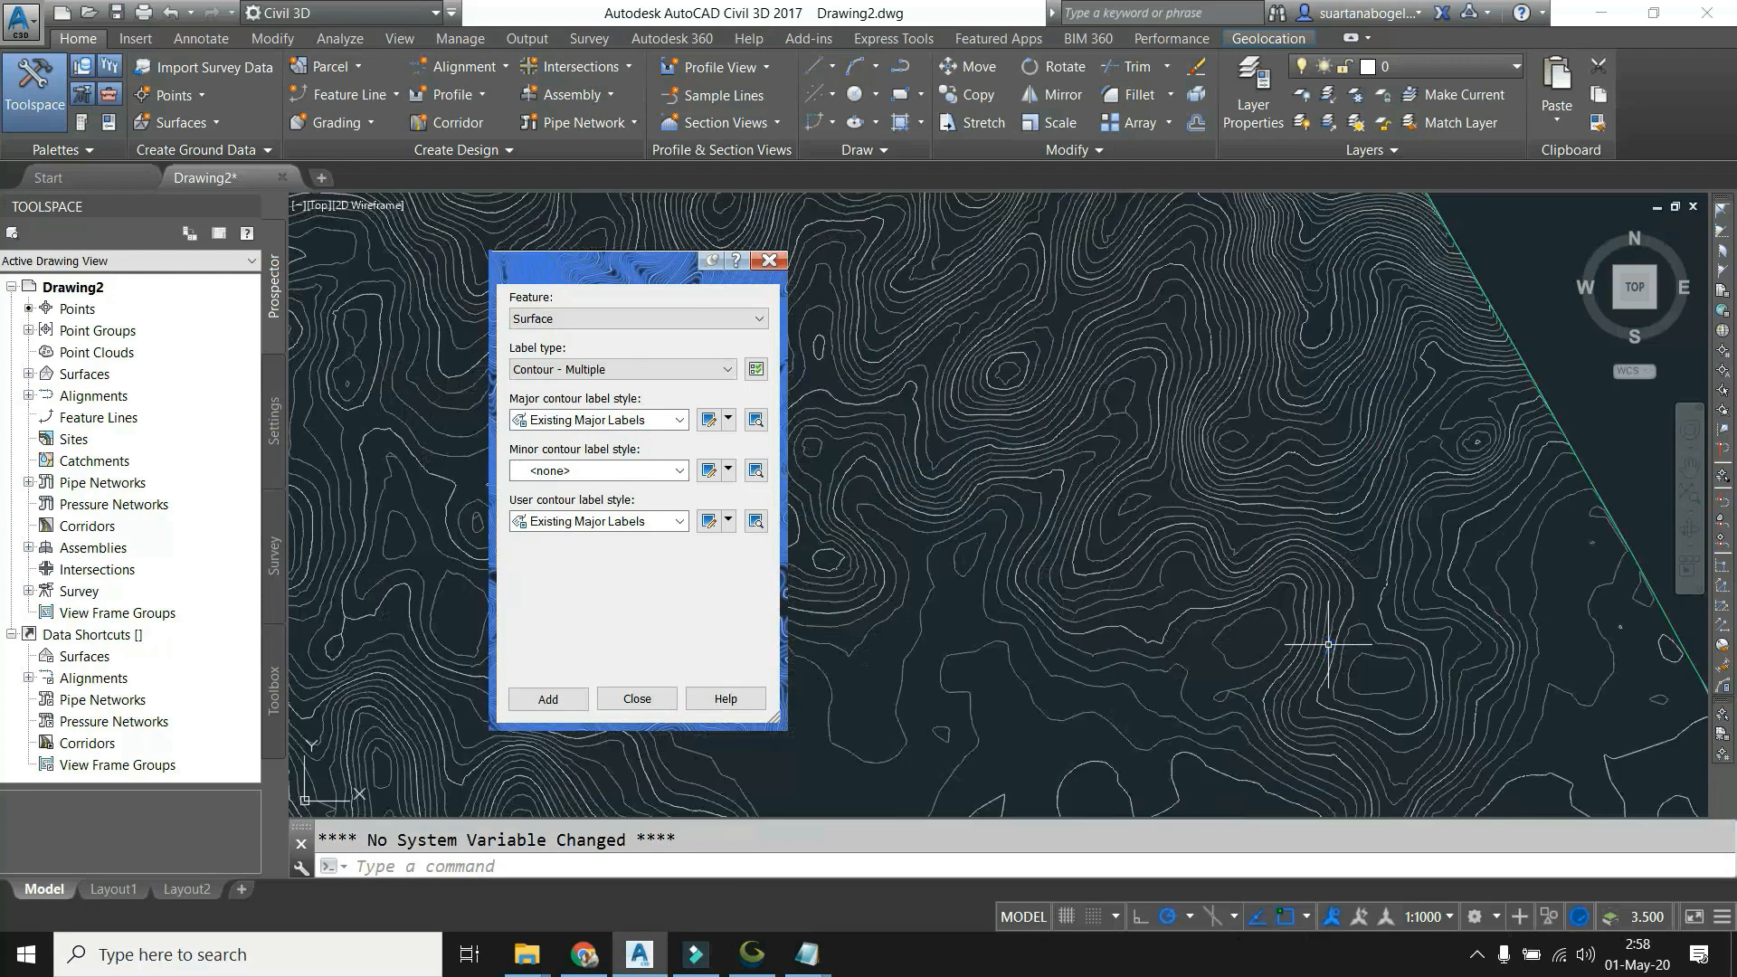
scroll(1297, 554, up, 6)
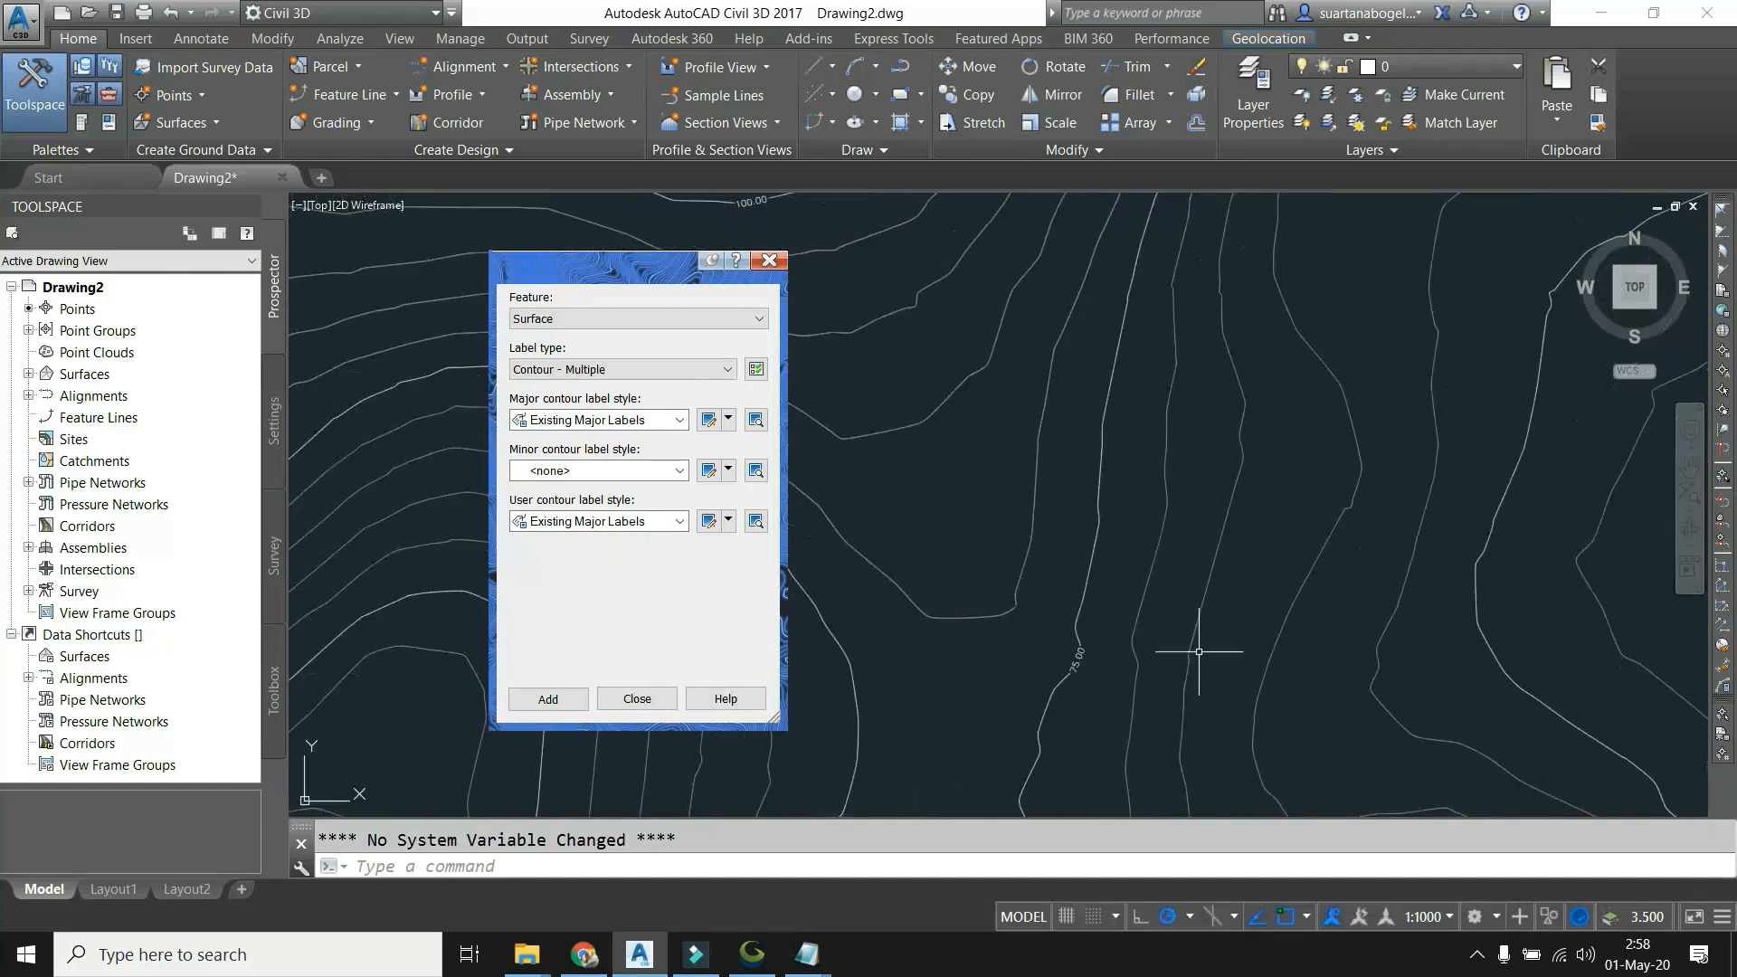
scroll(1113, 632, down, 2)
mouse_move(1139, 631)
mouse_down()
mouse_move(1388, 703)
mouse_move(1405, 733)
mouse_up()
scroll(1294, 711, down, 4)
mouse_move(1126, 452)
mouse_down()
mouse_move(1285, 574)
mouse_move(1330, 363)
mouse_up()
scroll(1330, 365, down, 5)
drag(1213, 362, 1312, 741)
scroll(1320, 534, up, 3)
scroll(1187, 514, up, 3)
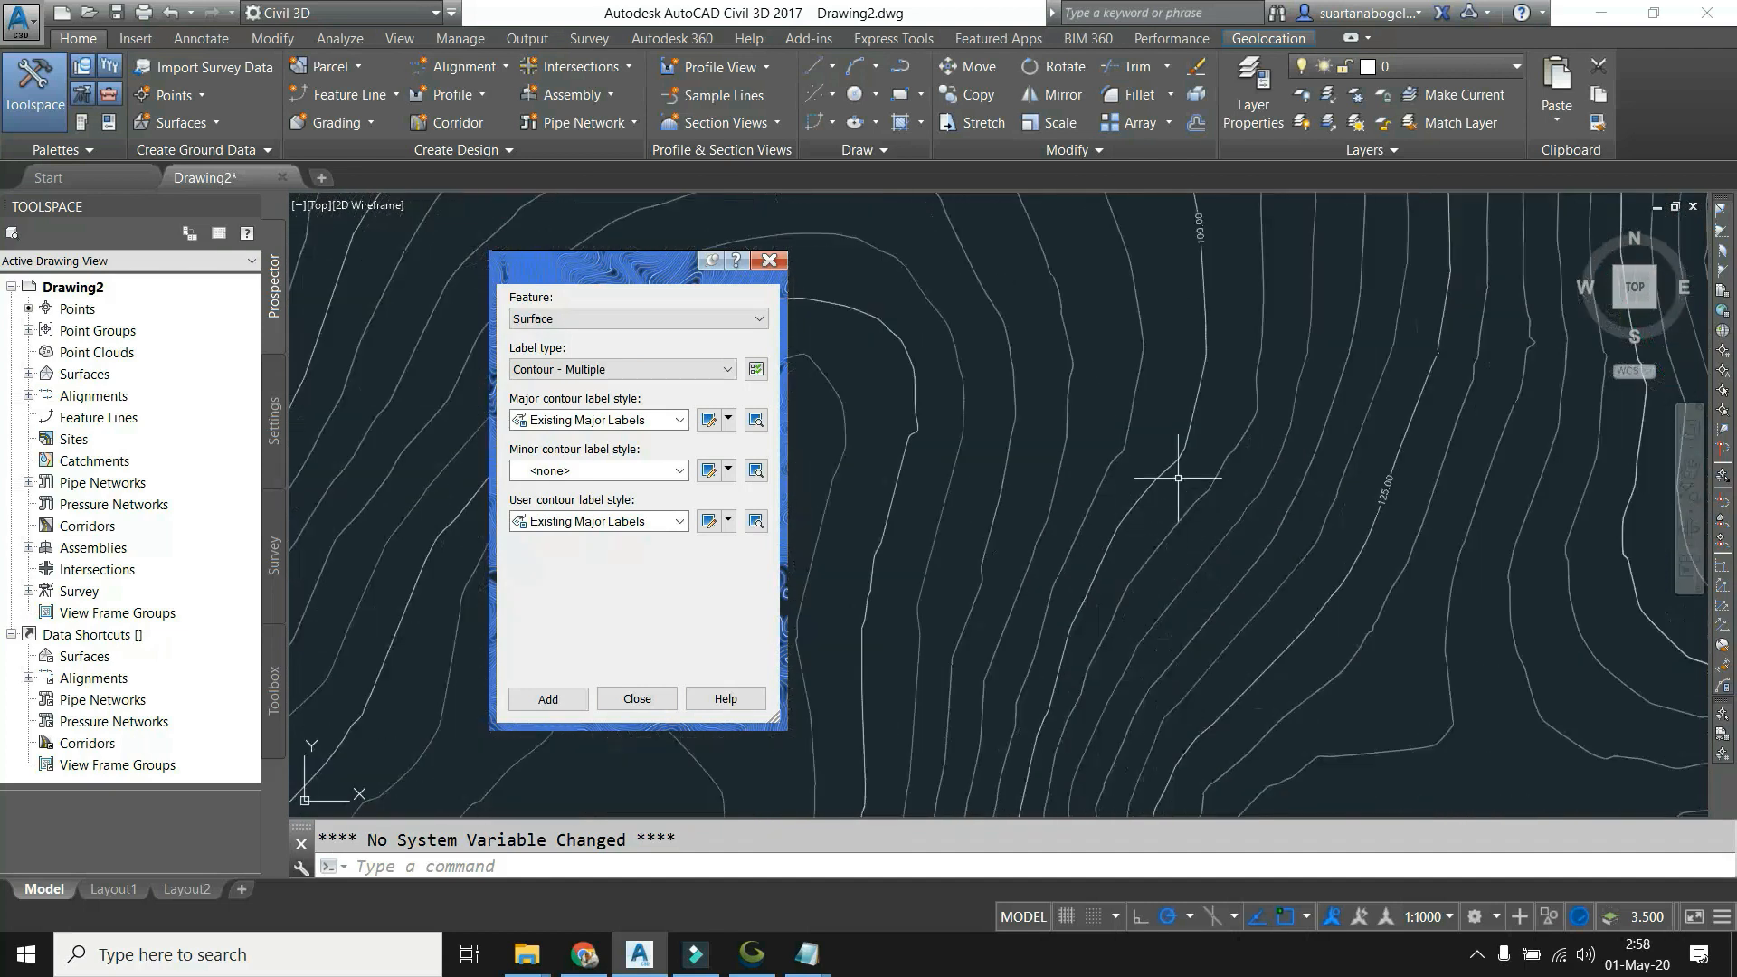
drag(1279, 515, 1221, 631)
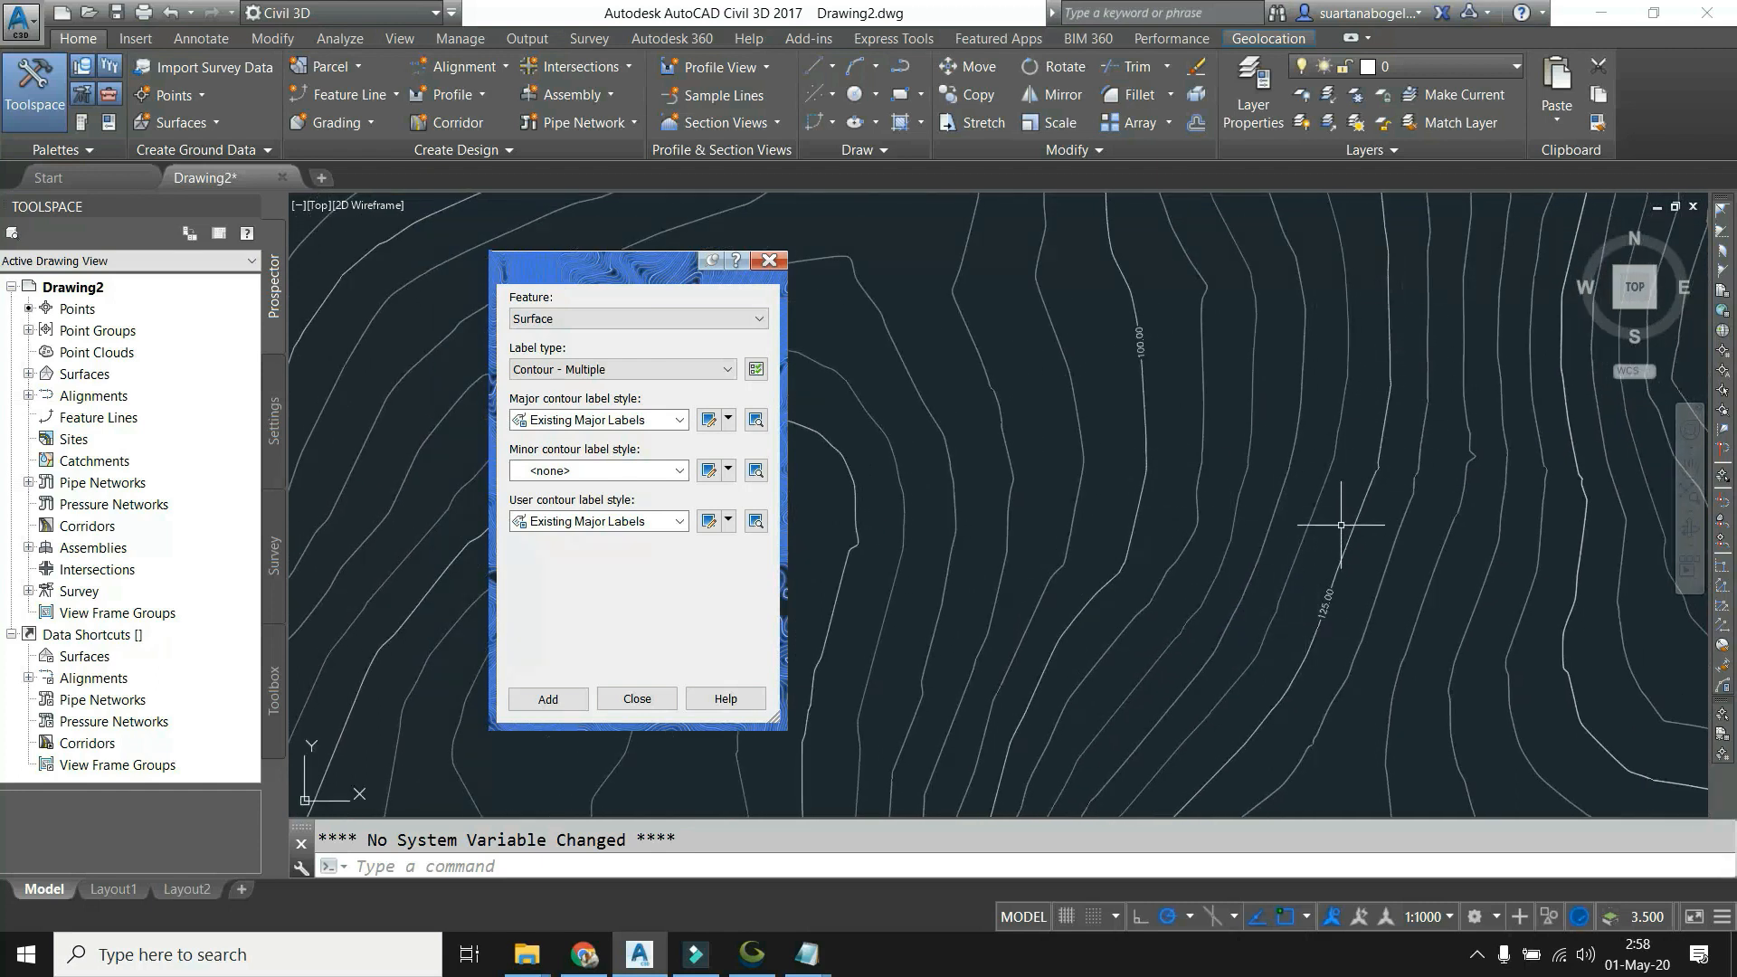
Examine the neighbouring 100.00 and 125.00 major contour labels up close, along with the minor contours between them.
click(1346, 446)
click(1305, 411)
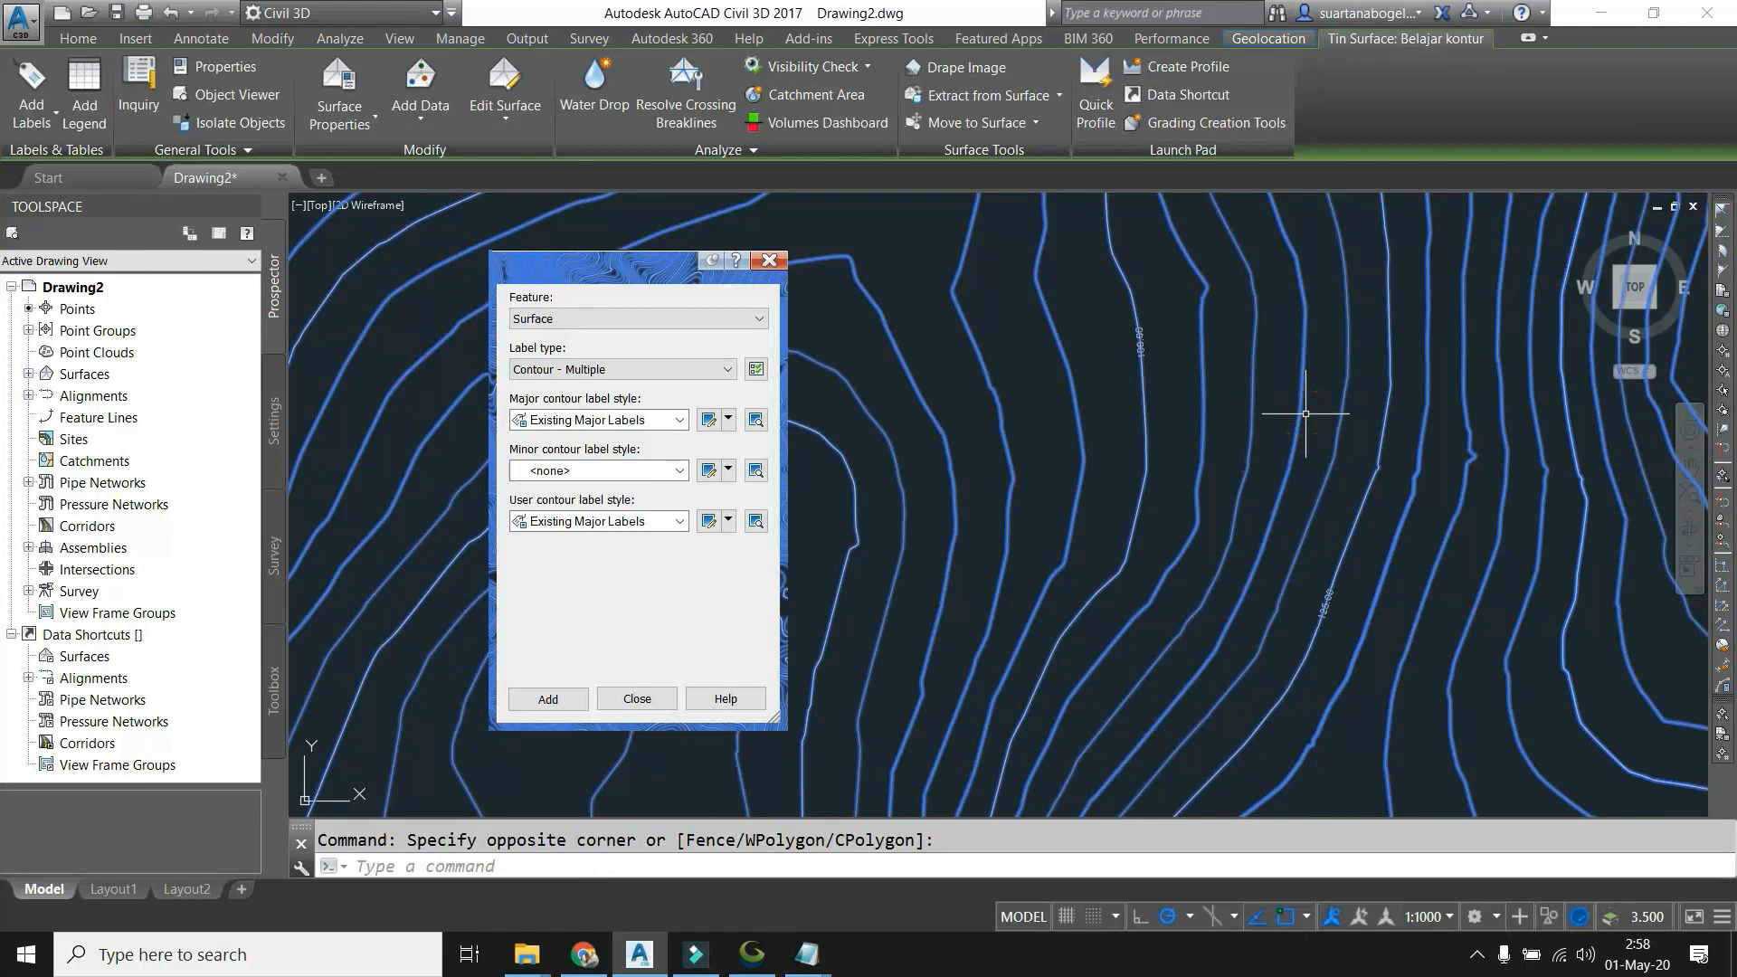
key(Escape)
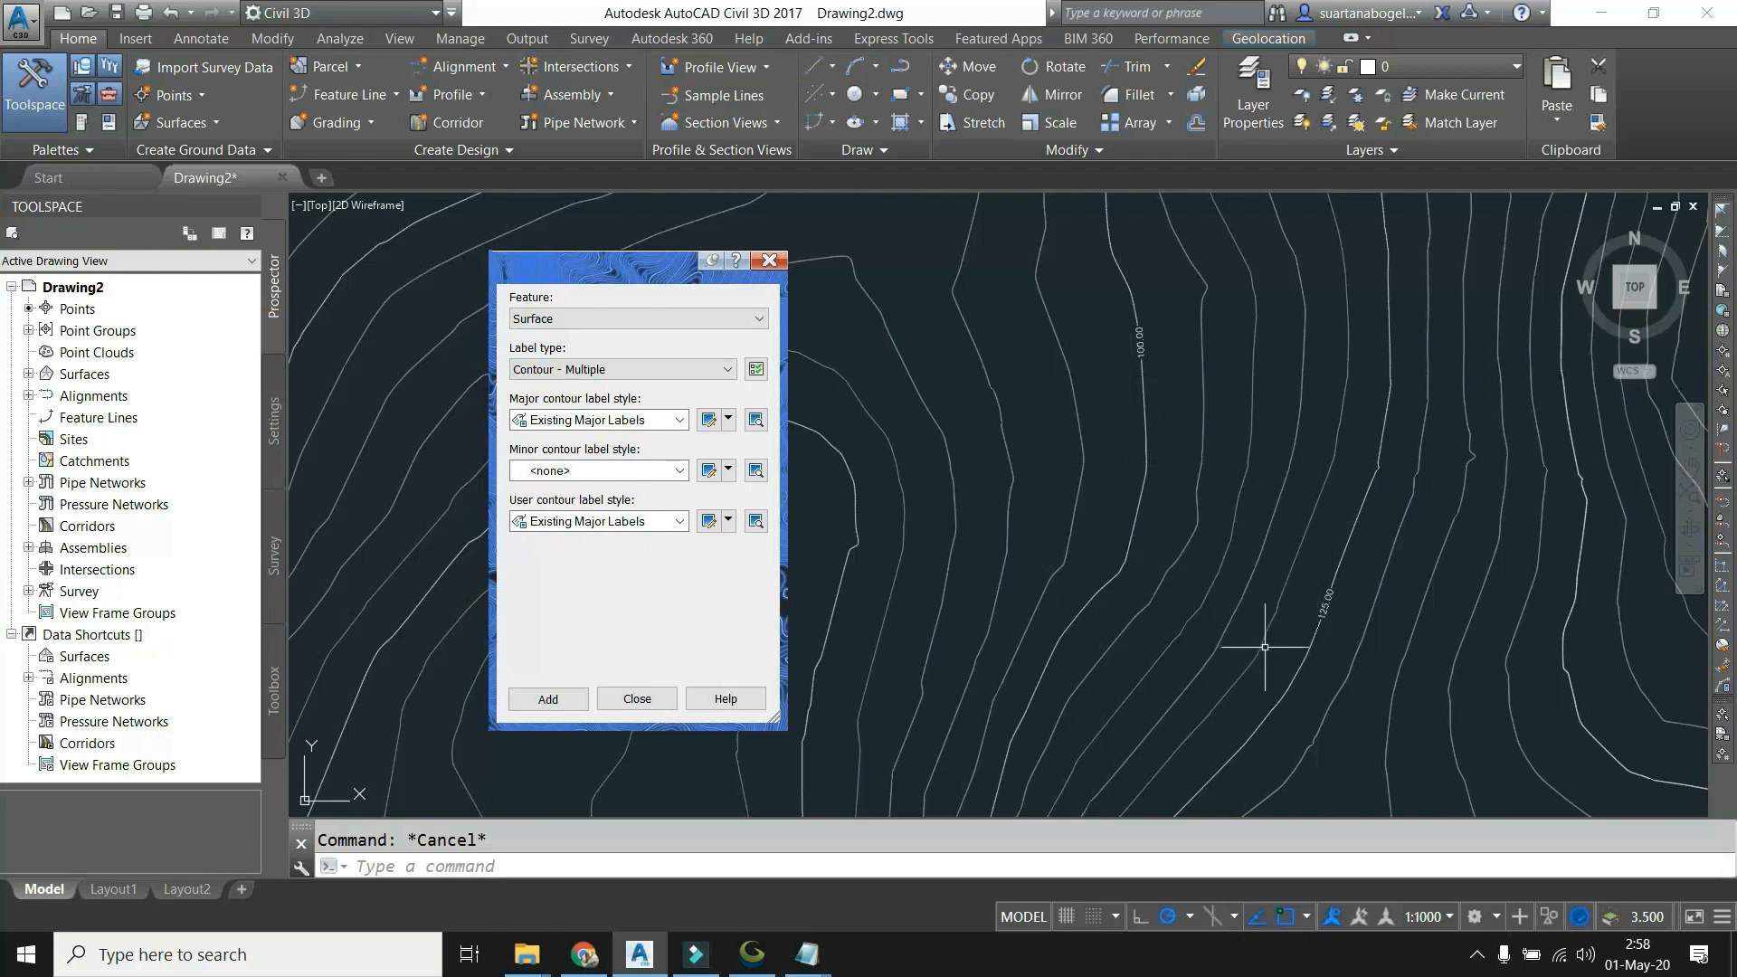
scroll(1334, 622, up, 3)
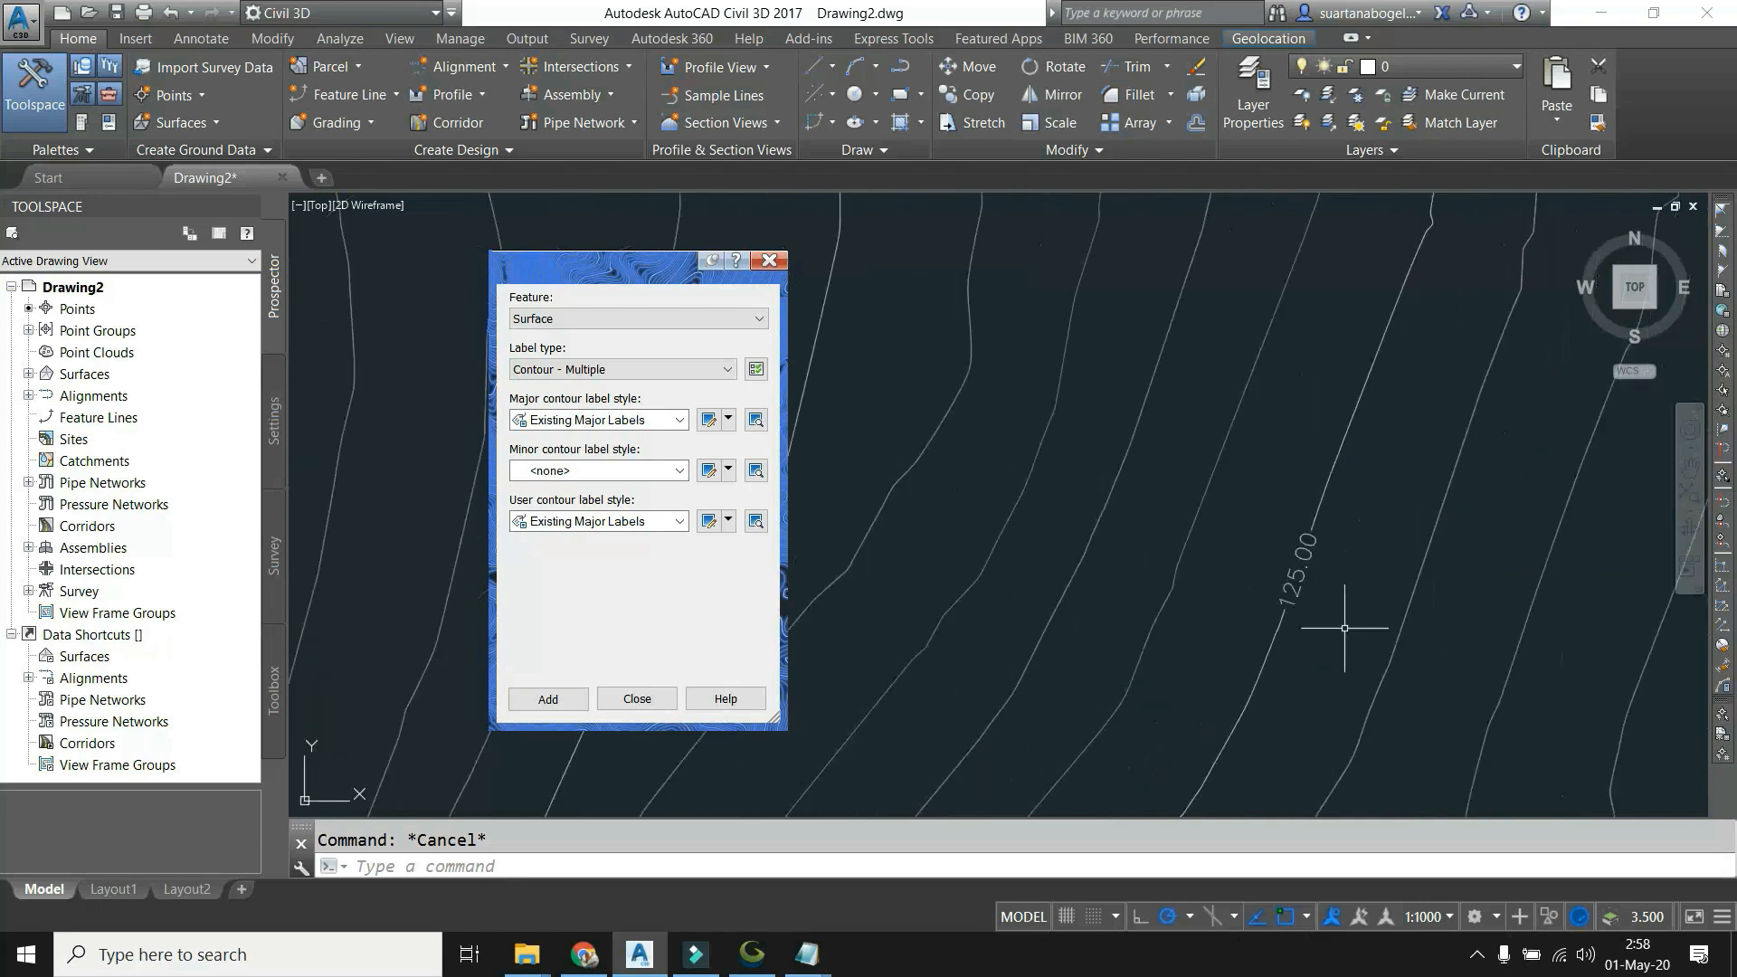
scroll(1293, 580, down, 4)
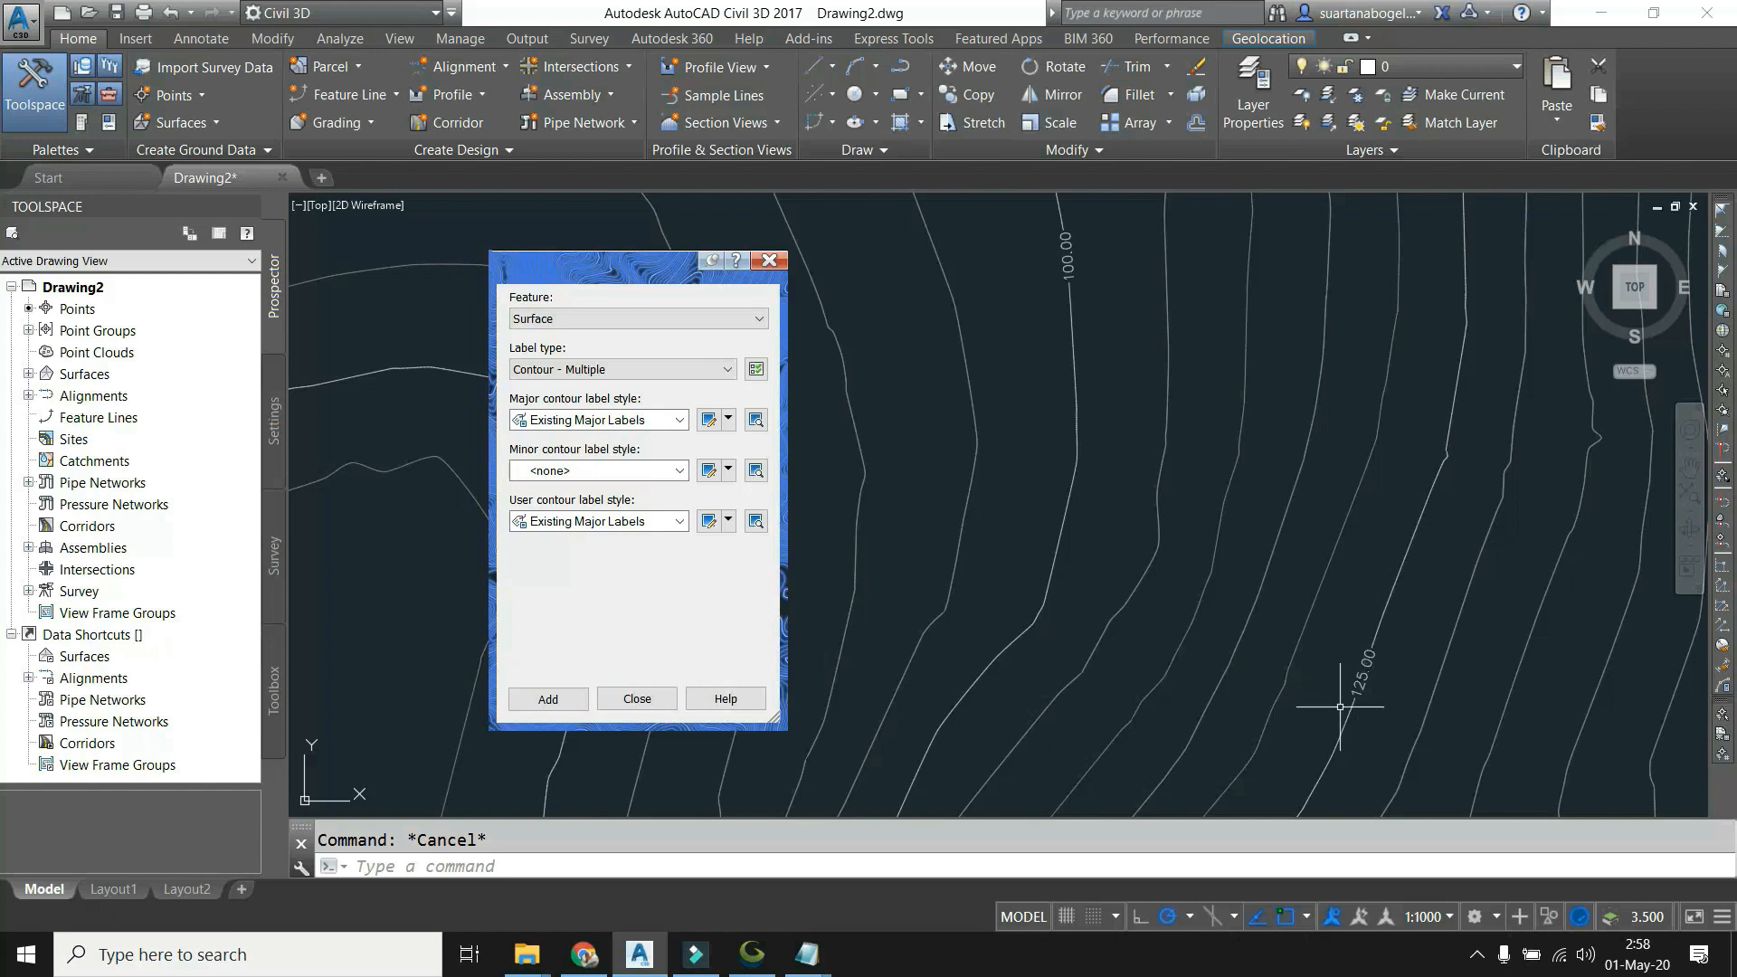
click(1356, 676)
scroll(1222, 676, down, 3)
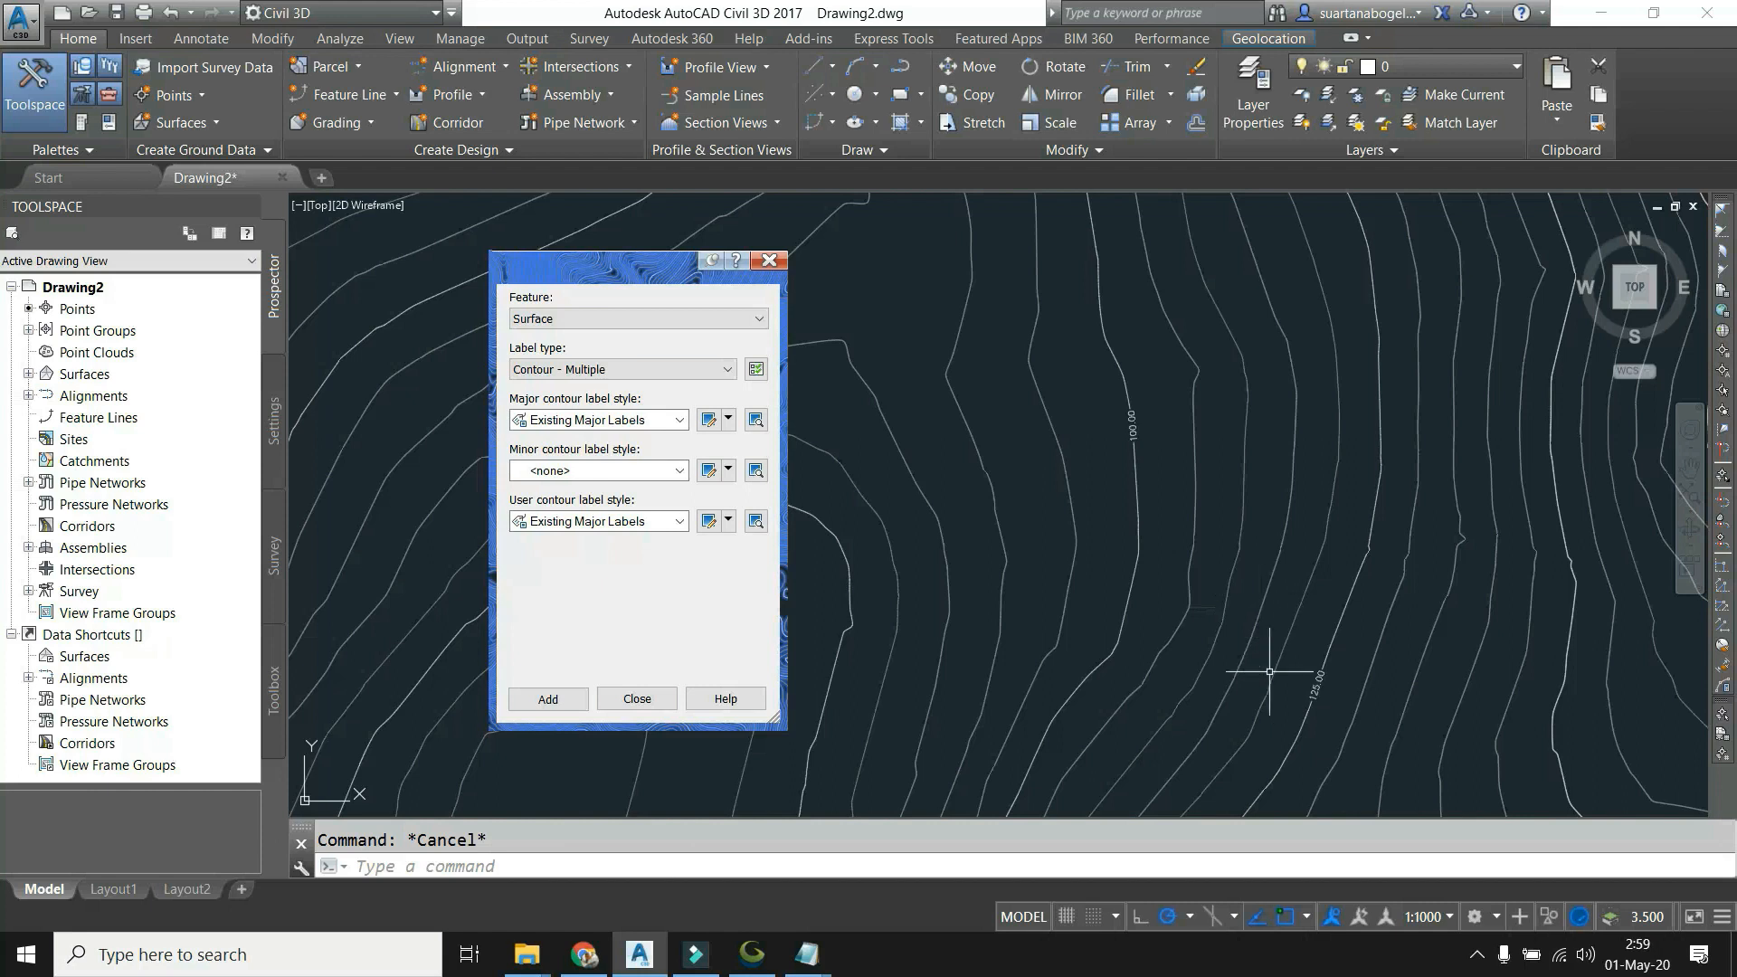
click(1336, 691)
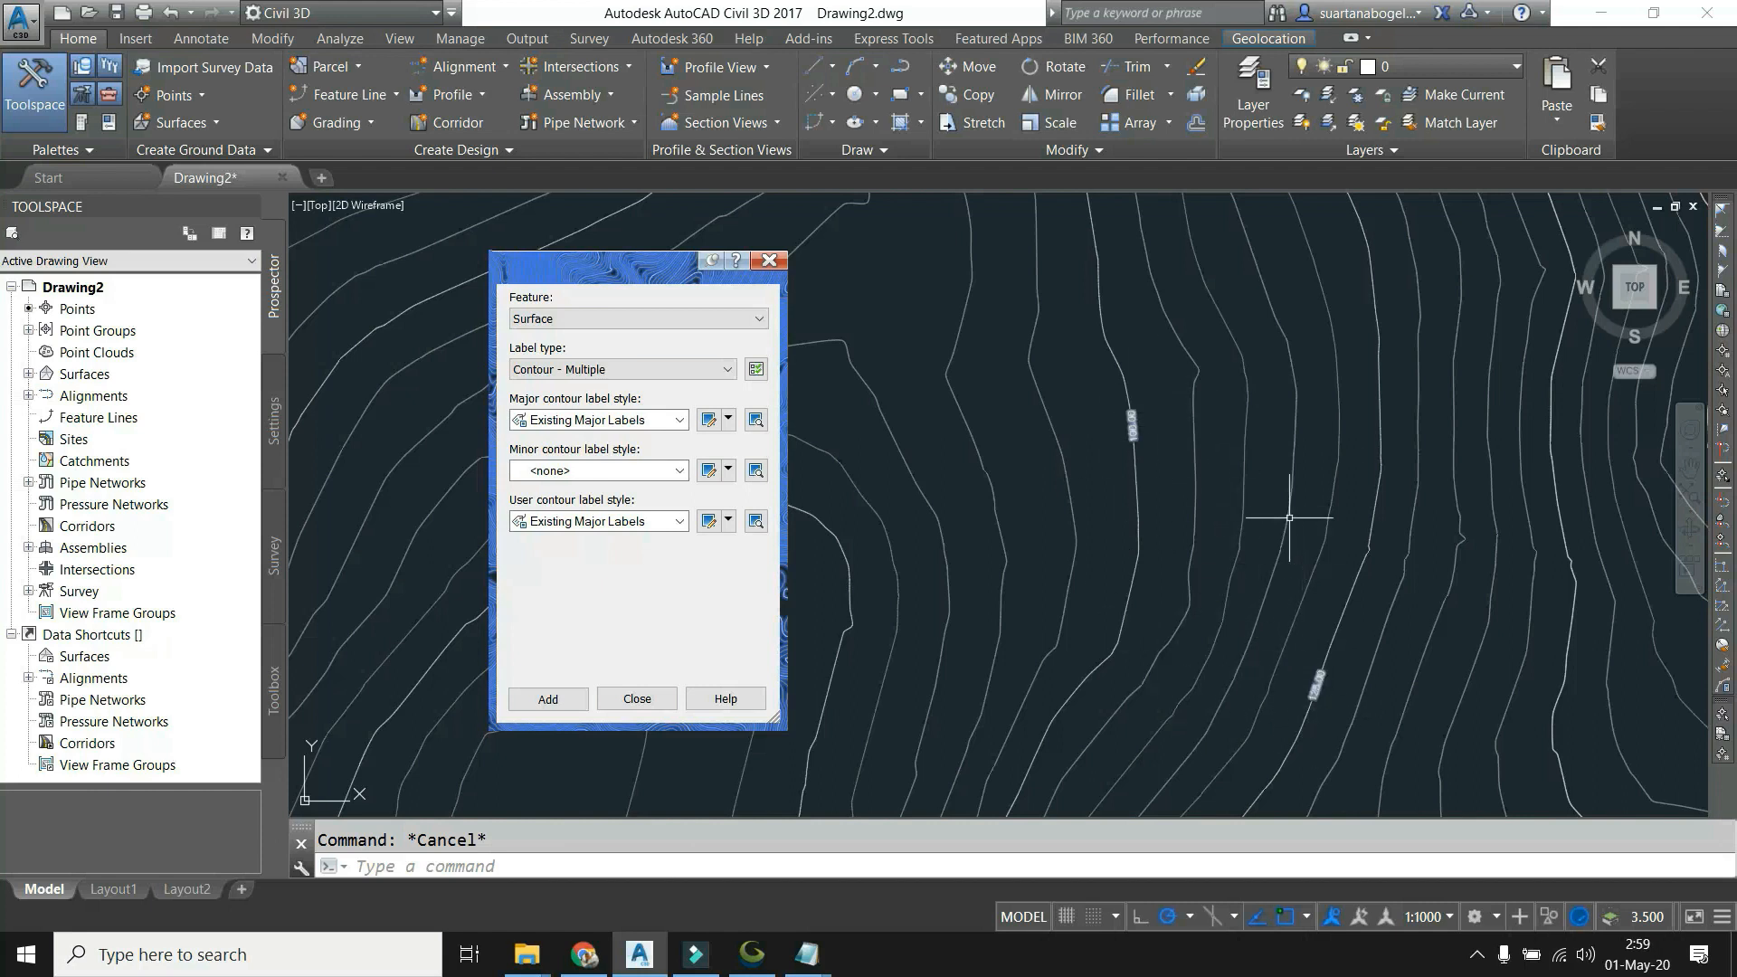
key(Escape)
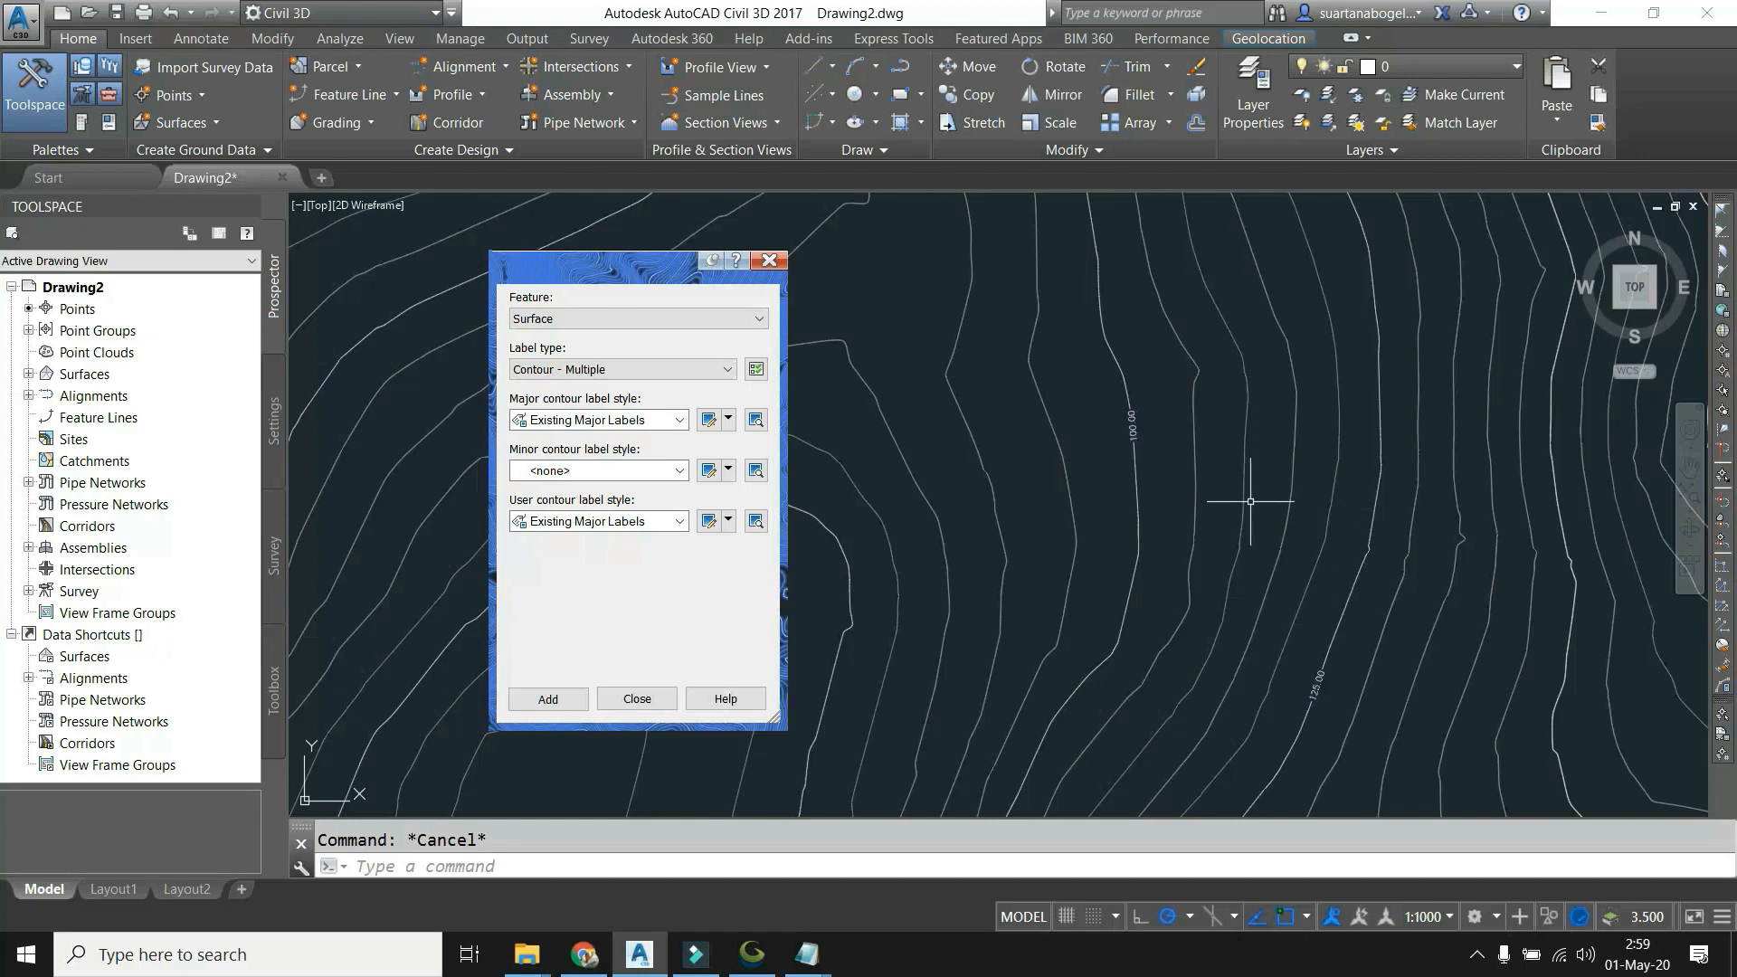